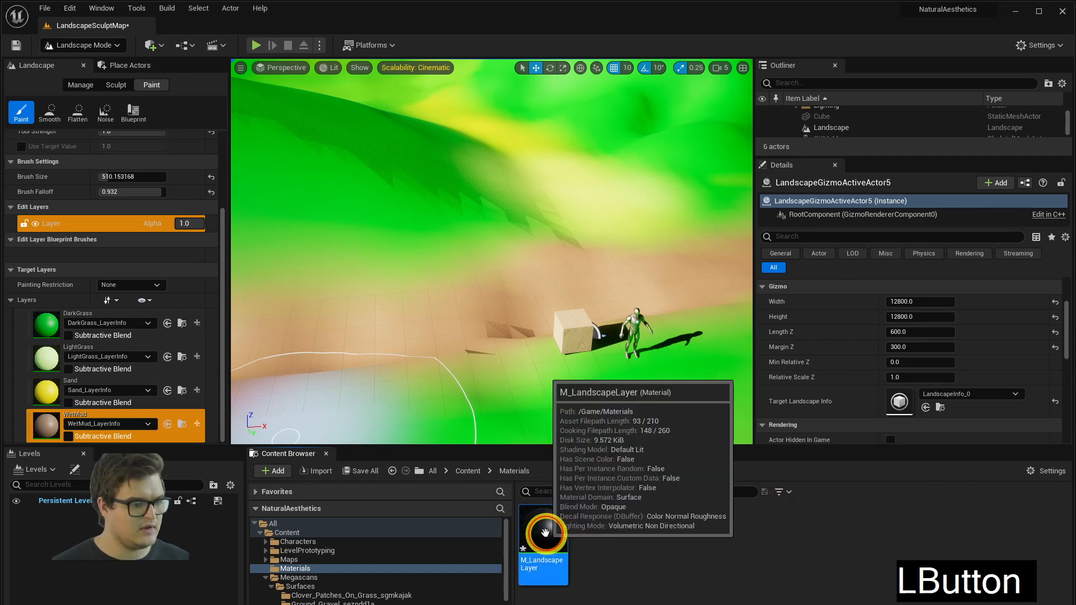
Open the M_LandscapeLayer material for editing.
double_click(546, 533)
drag(726, 162, 648, 151)
click(879, 136)
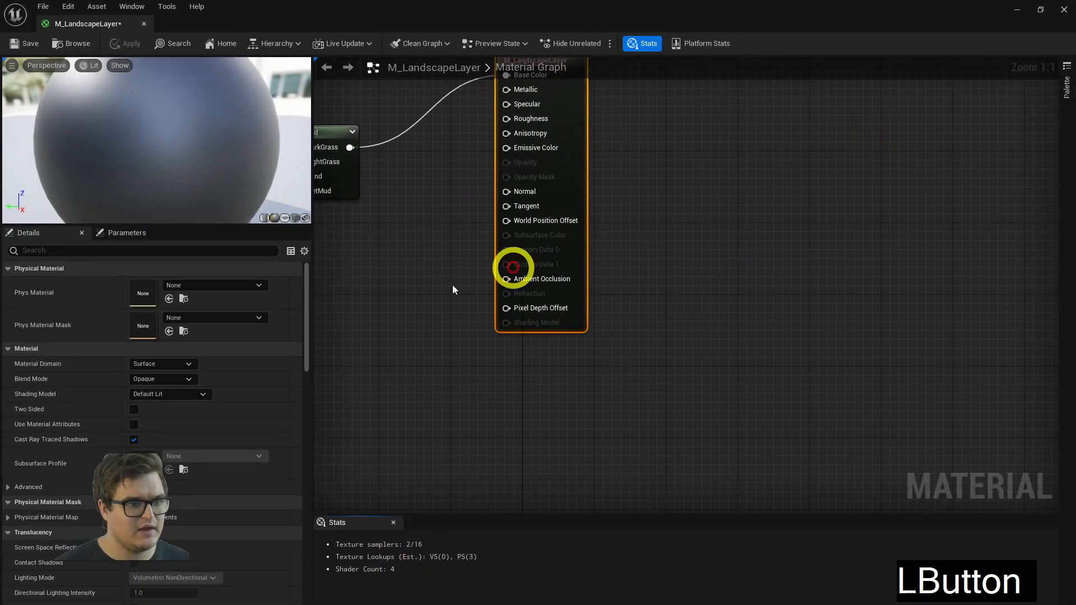
Rearrange the dark green, light green, yellow and brown color constant nodes into a compact column farther from the Layer Blend node.
right_drag(446, 272, 698, 412)
right_drag(404, 139, 584, 126)
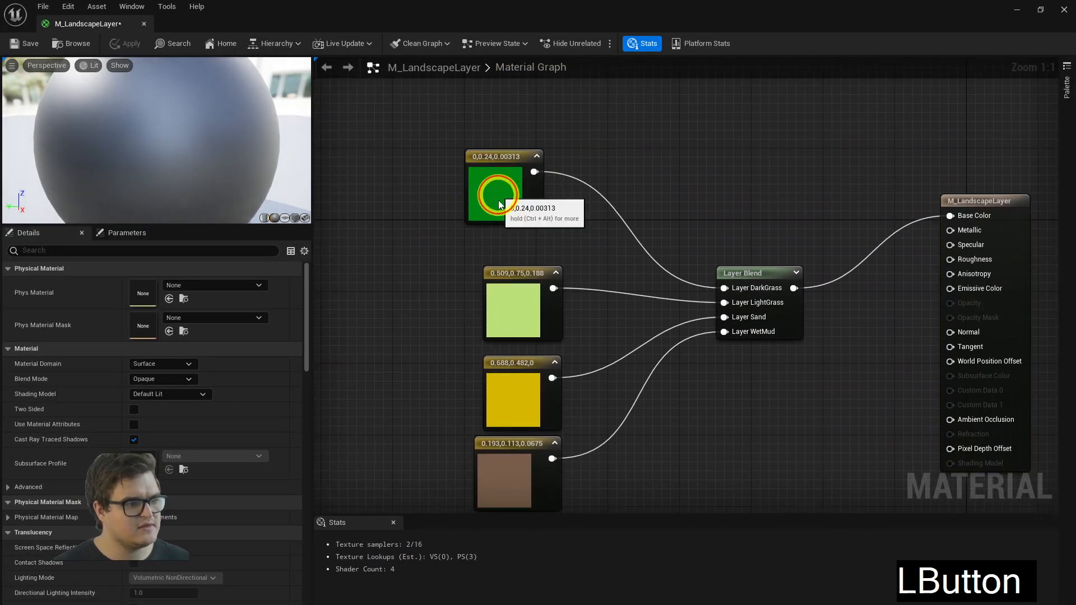
drag(497, 192, 452, 174)
click(527, 322)
drag(527, 322, 479, 272)
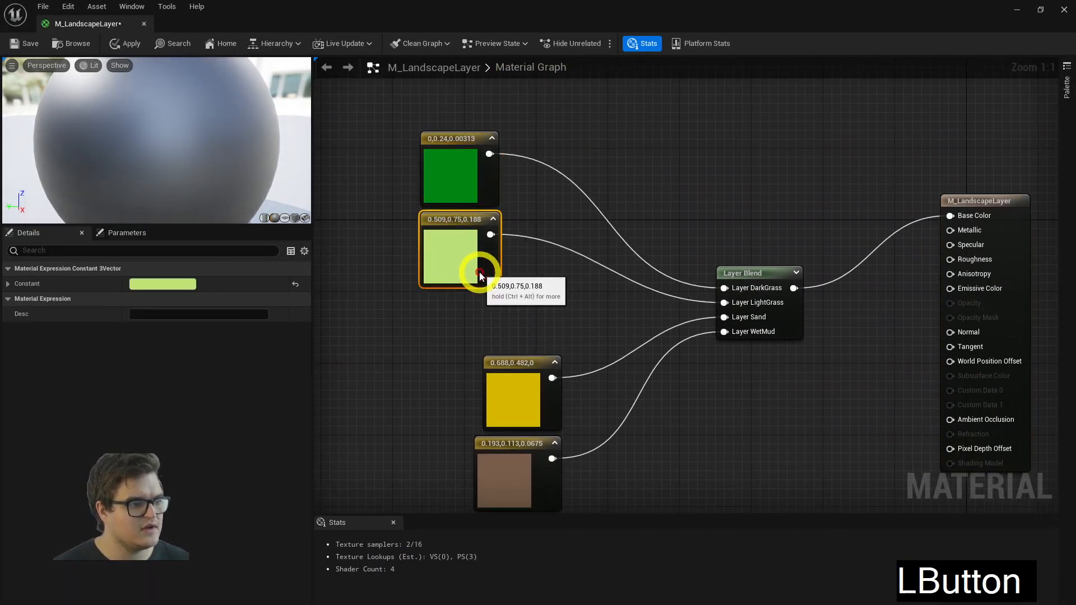
drag(519, 389, 465, 335)
drag(529, 448, 475, 404)
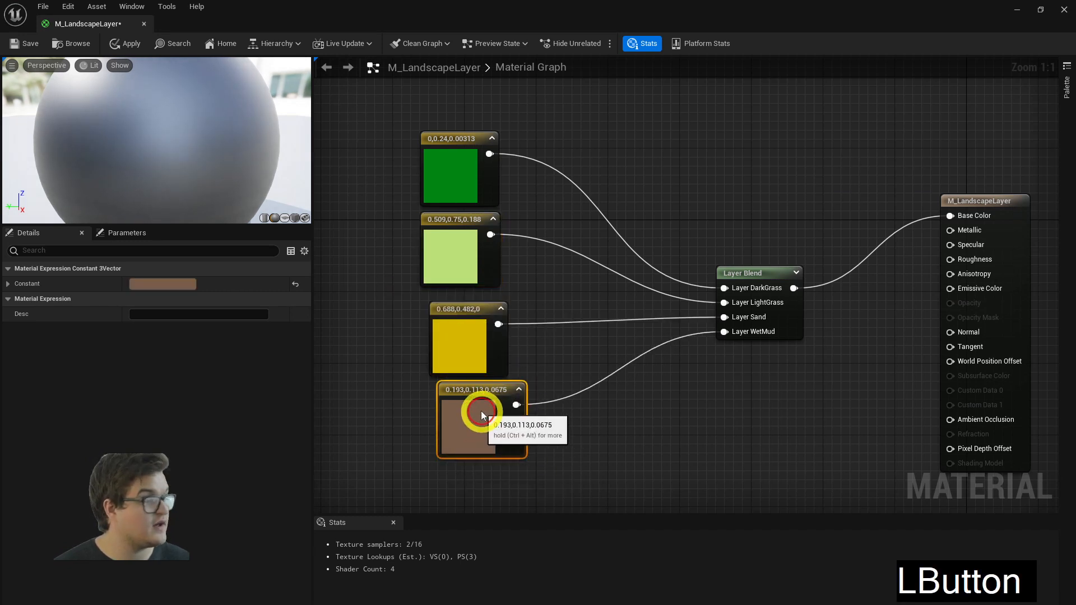
click(624, 416)
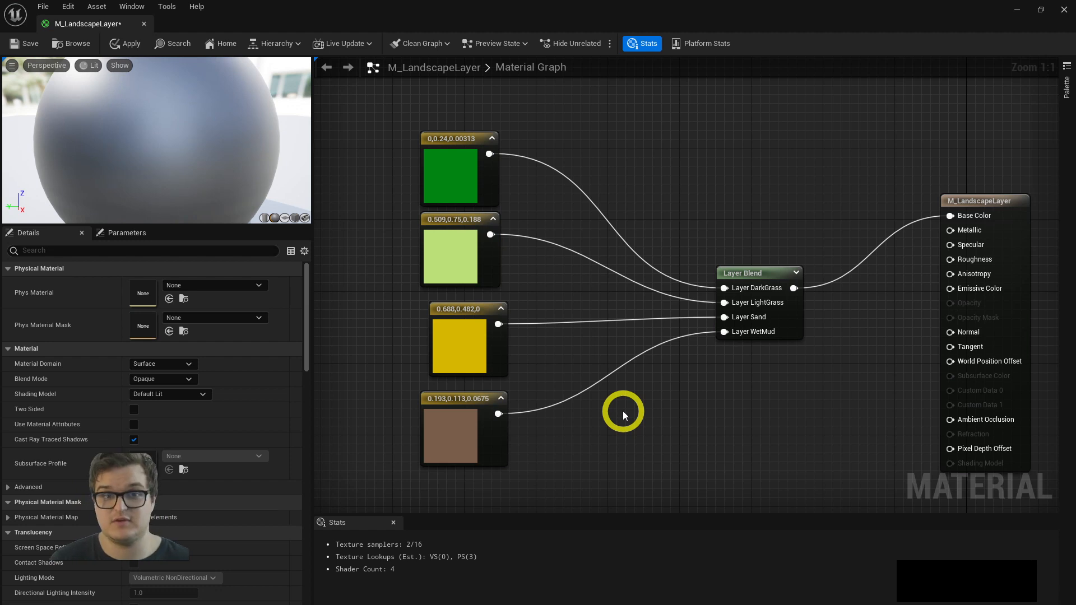
Move all four color constant nodes together farther away from the Layer Blend inputs, and select the dark green constant.
drag(733, 476, 421, 499)
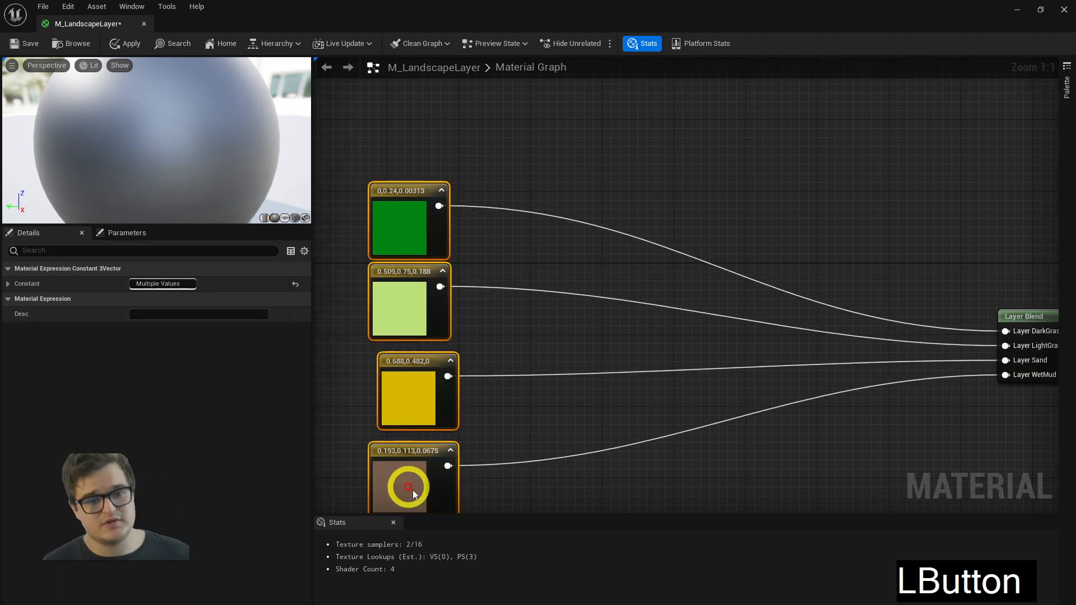
click(592, 340)
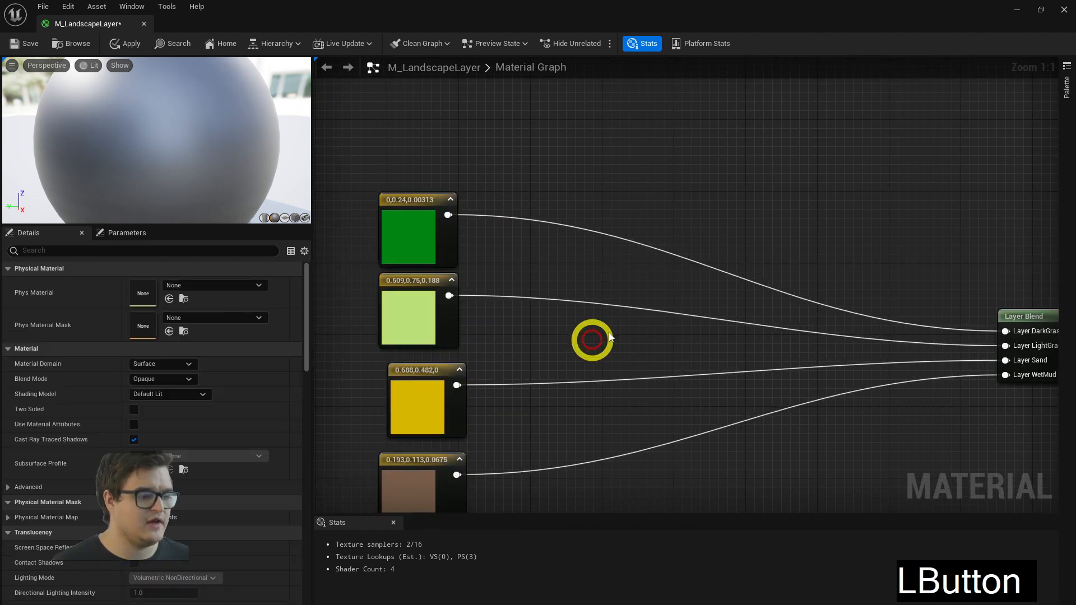
right_click(560, 263)
click(404, 223)
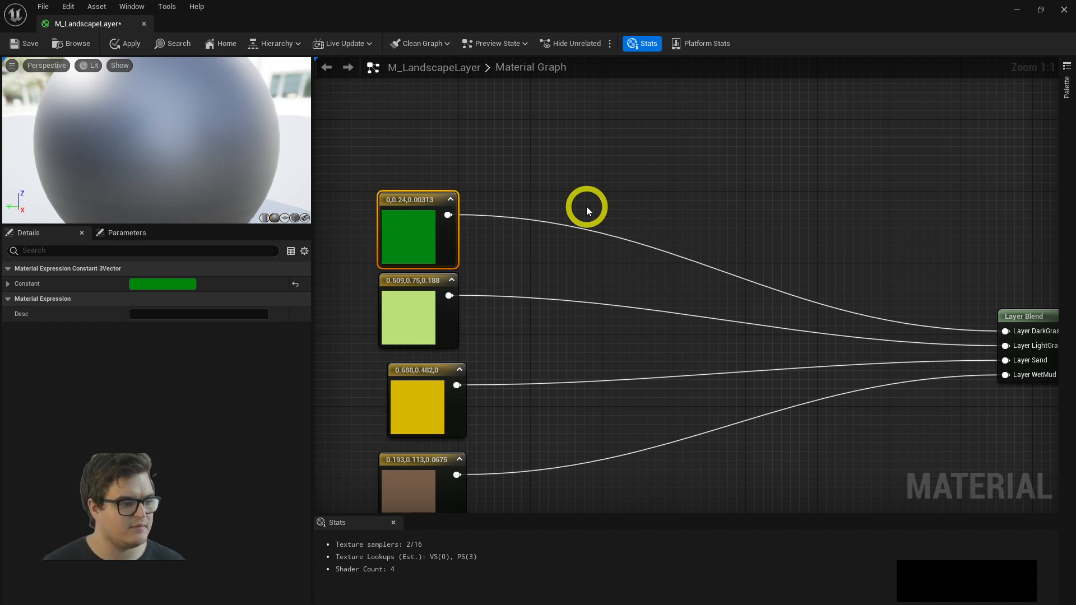
Add a TextureSample node in the empty space between the dark green constant and the Layer Blend node.
right_click(598, 187)
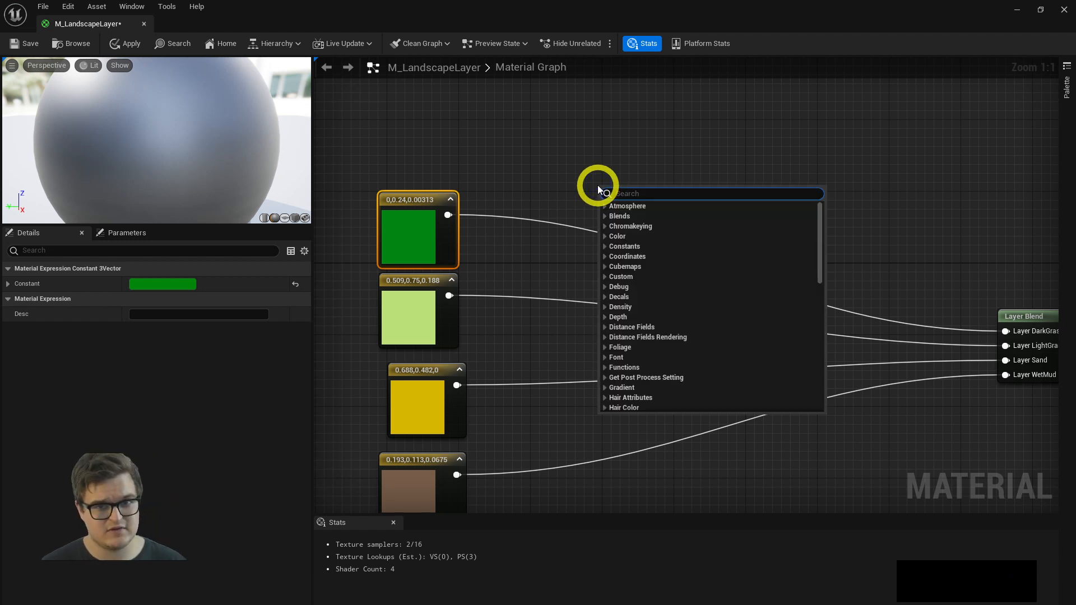
text(textur)
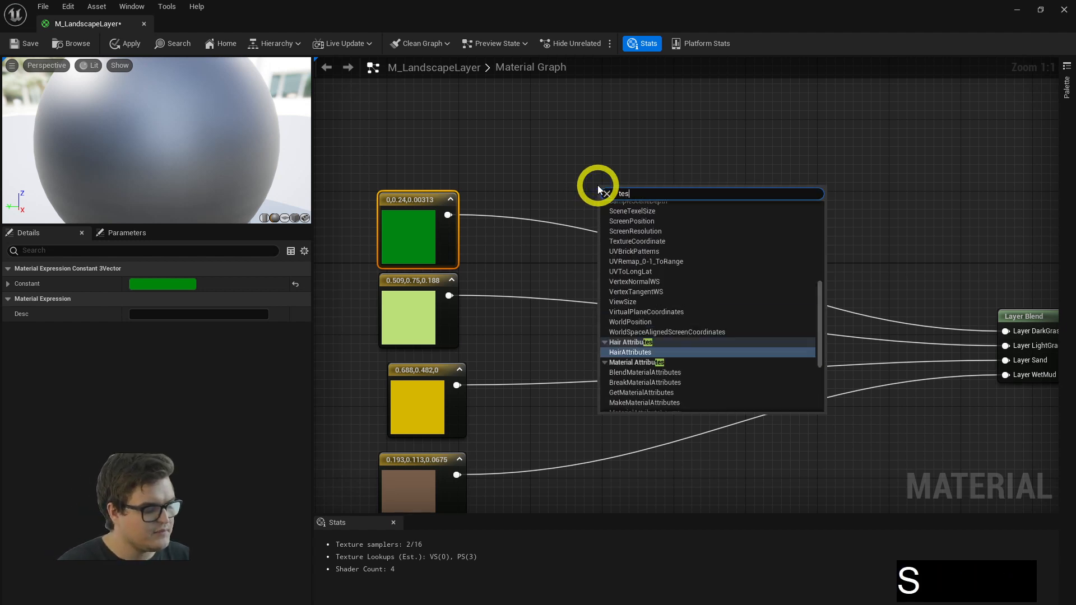
text(esa)
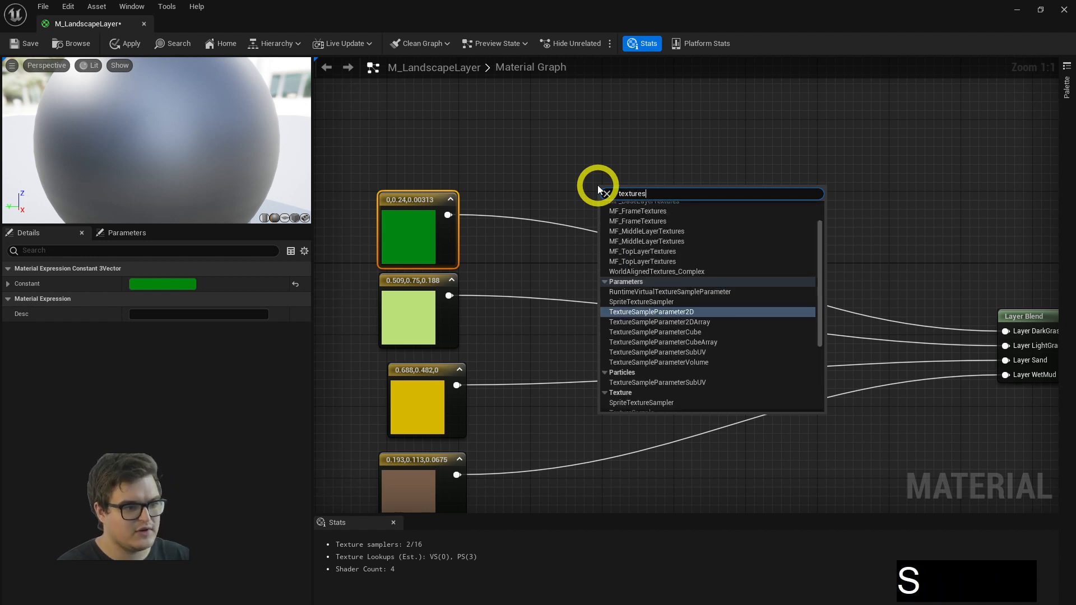
key(BackSpace)
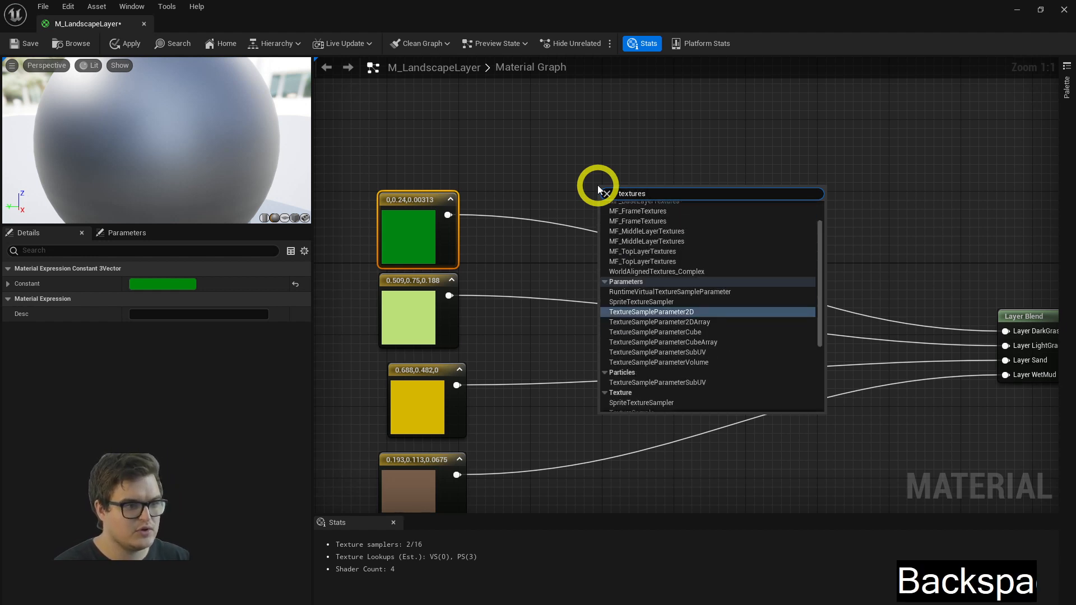
key(Up)
key(Down)
key(Down)
key(Down)
key(Down)
key(Down)
key(Down)
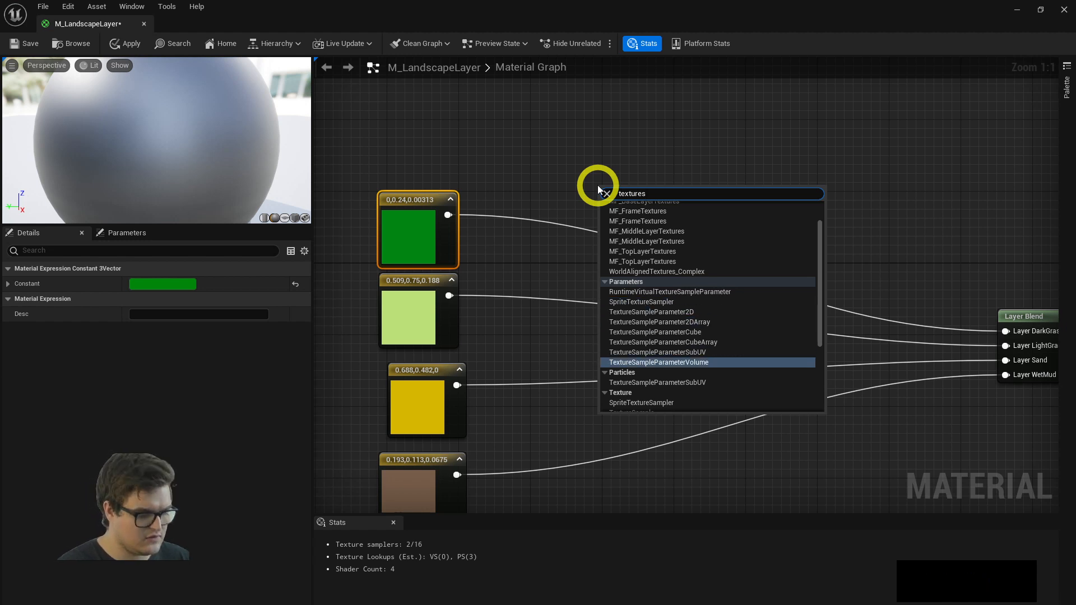
text(ample)
key(Up)
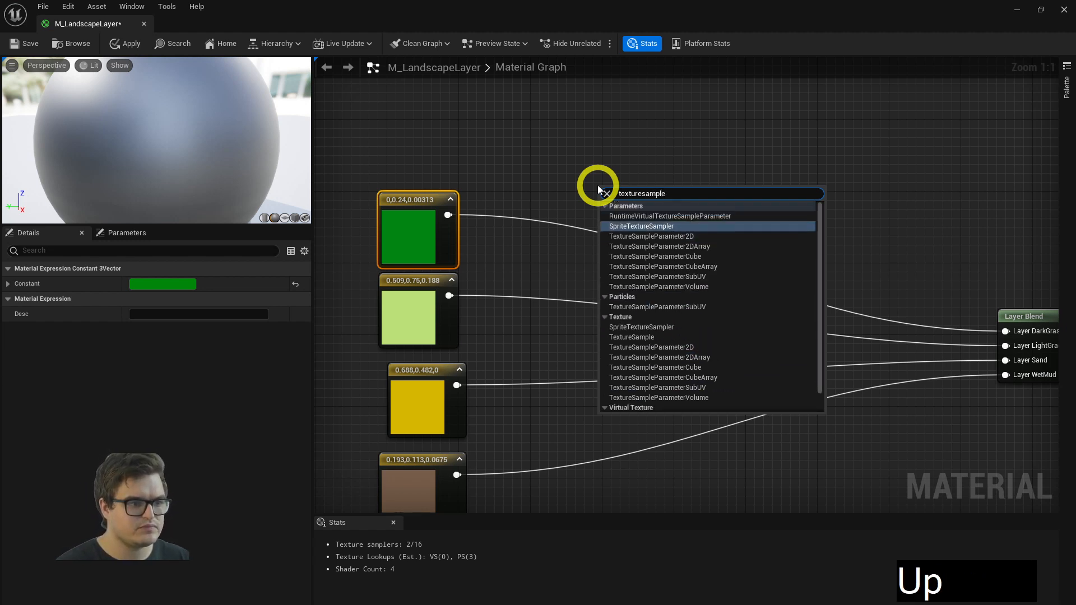
key(Up)
key(BackSpace)
key(BackSpace)
key(BackSpace)
key(BackSpace)
key(BackSpace)
key(BackSpace)
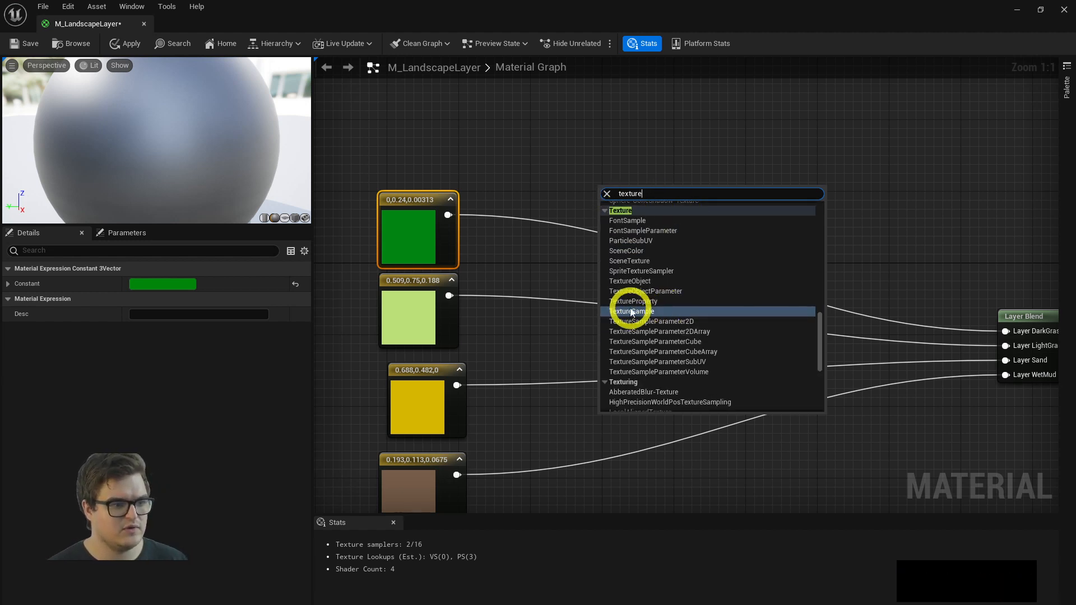
key(Return)
Position the Texture Sample node above the color constants' wires, leaving free space on its input side.
drag(649, 233, 652, 131)
right_drag(745, 179, 731, 304)
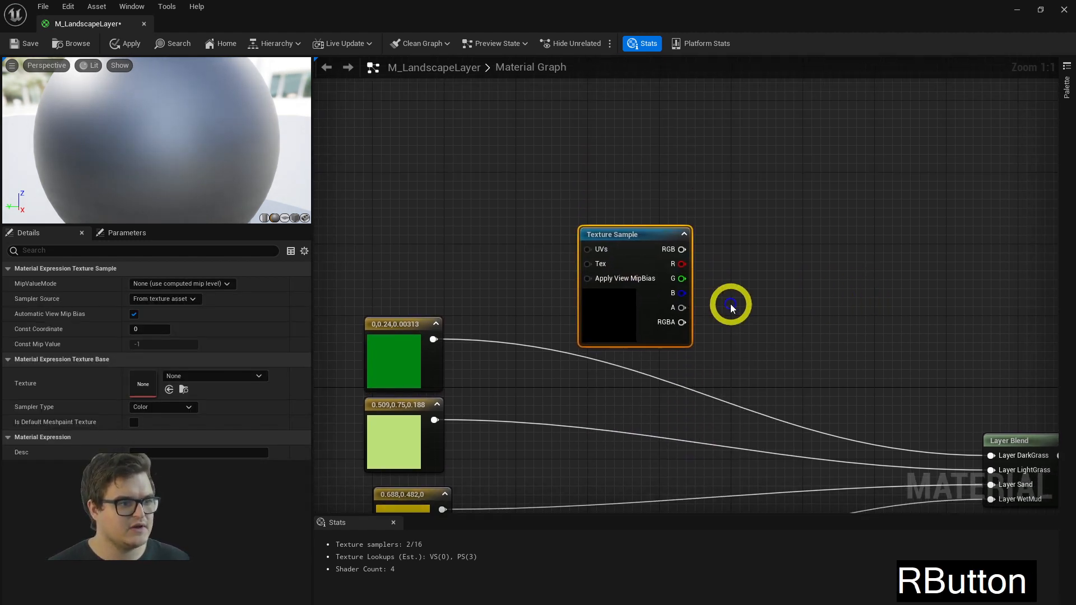
click(606, 265)
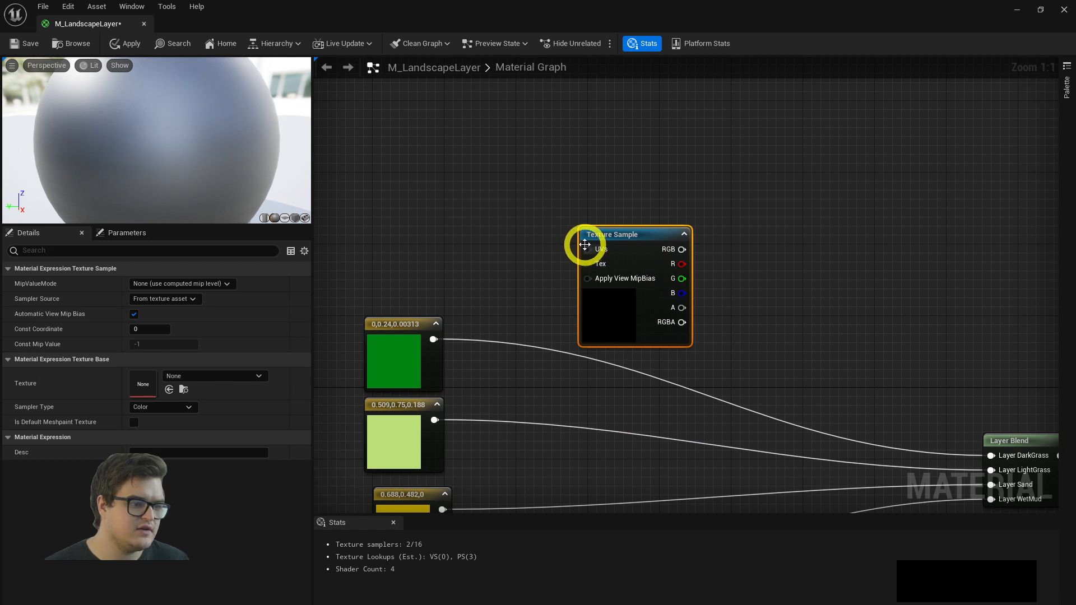
drag(639, 230, 692, 241)
click(488, 223)
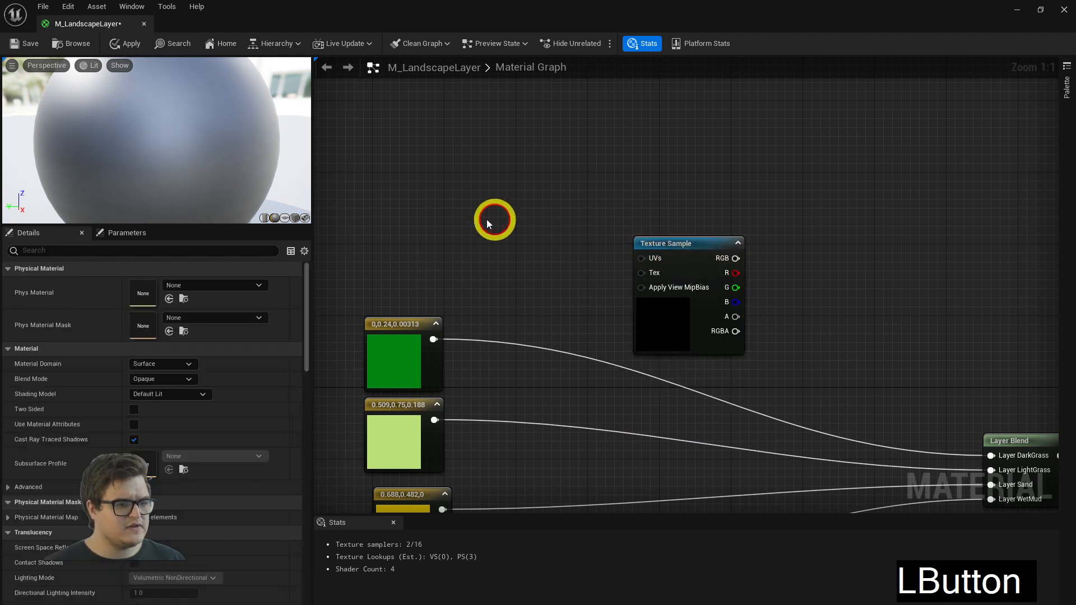
Add a LandscapeLayerCoords node and place it above the dark green constant, on the Texture Sample's input side.
right_click(486, 218)
text(layer)
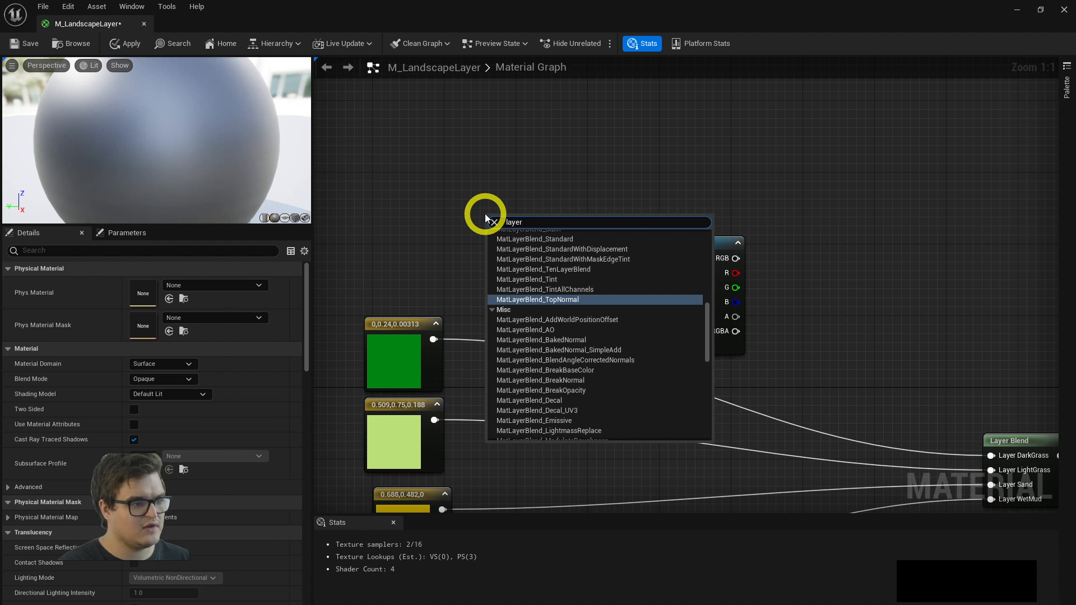
key(BackSpace)
key(BackSpace)
key(BackSpace)
text(nd)
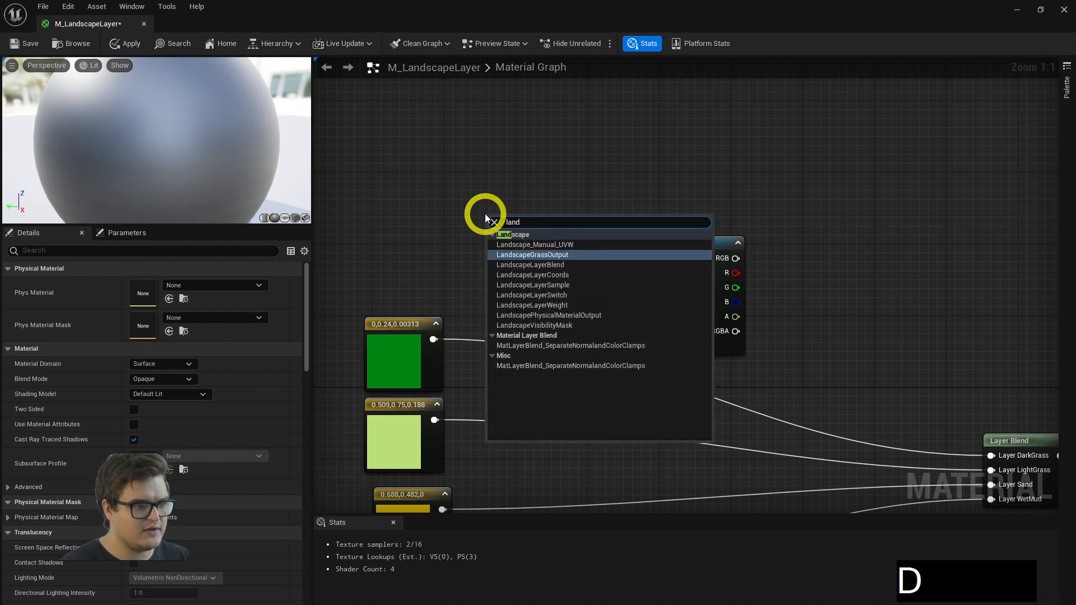
key(Down)
key(Down)
key(Down)
key(Down)
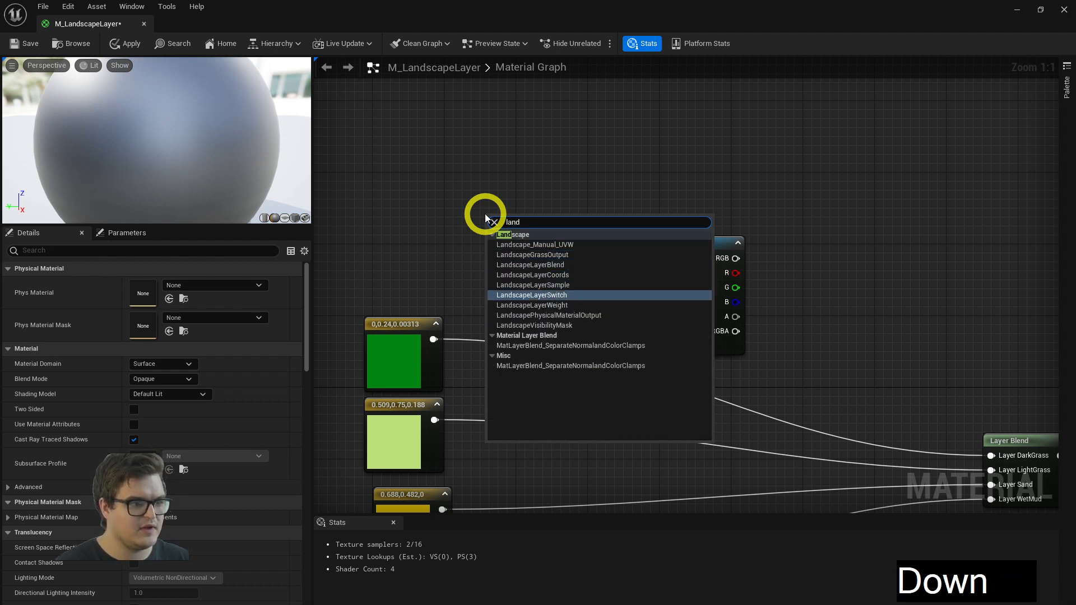
key(Up)
key(Down)
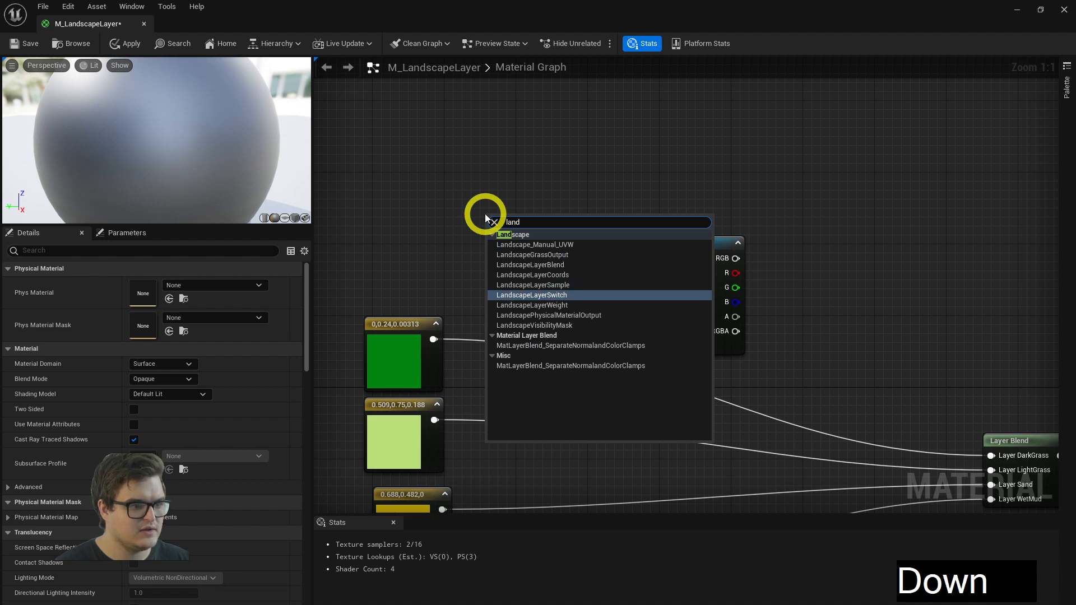
key(Up)
key(Up)
key(Return)
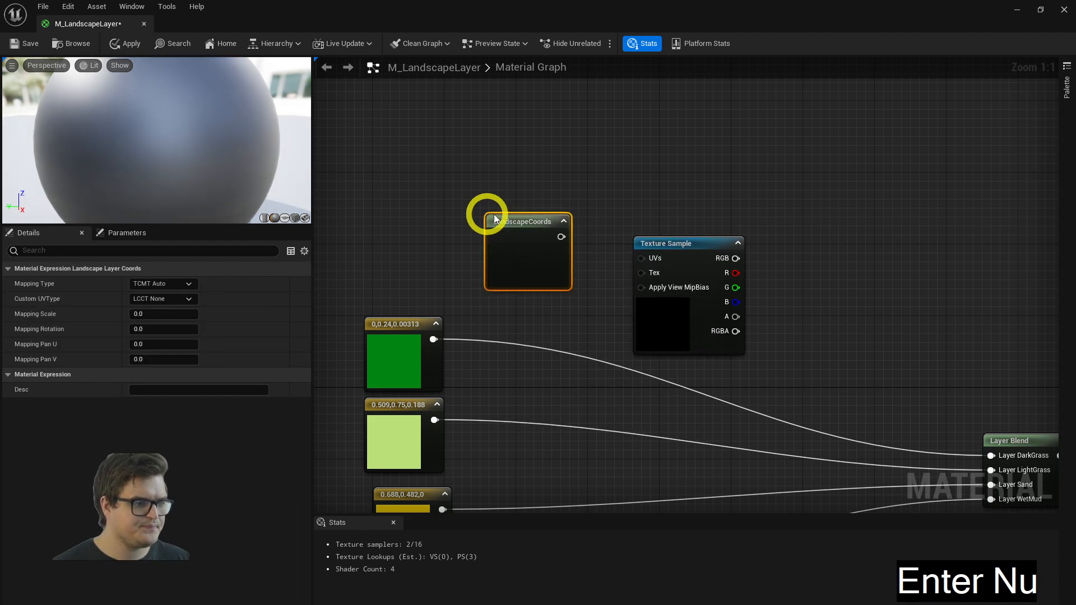
drag(495, 217, 399, 185)
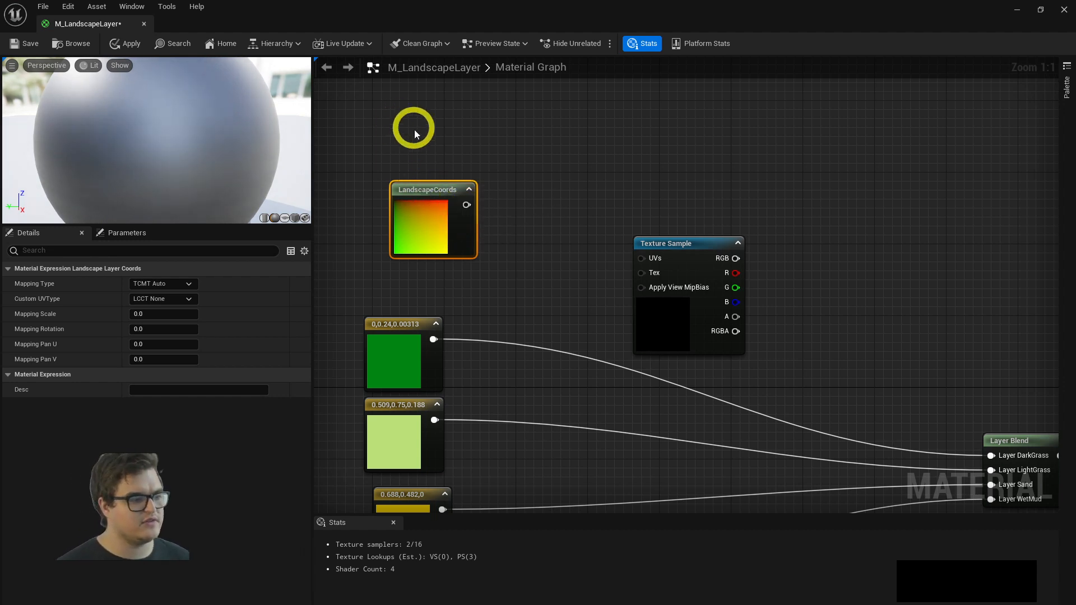
drag(402, 51, 568, 303)
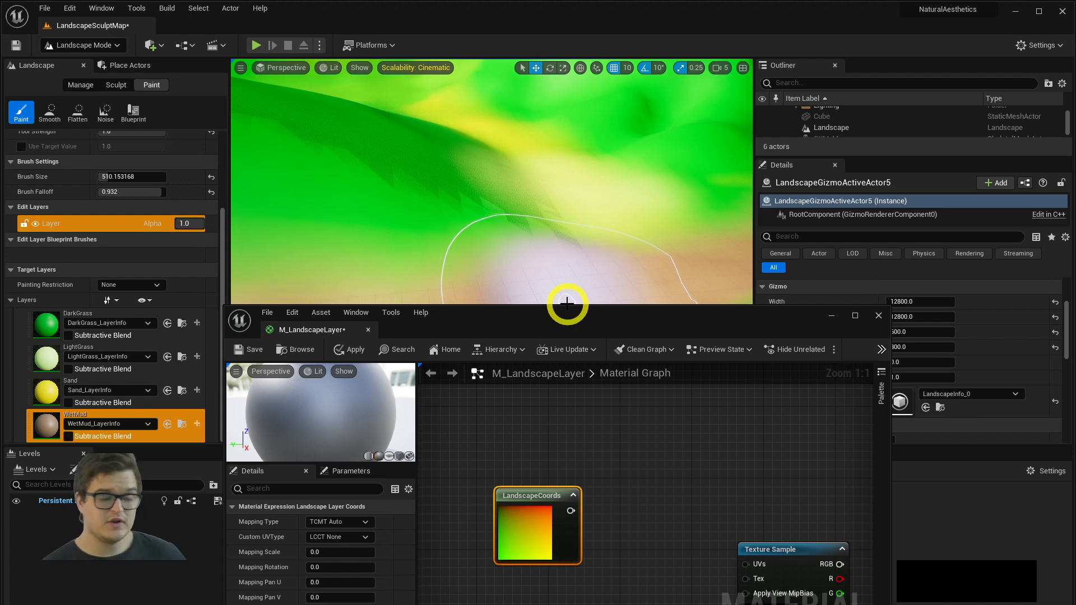
drag(569, 289, 512, 223)
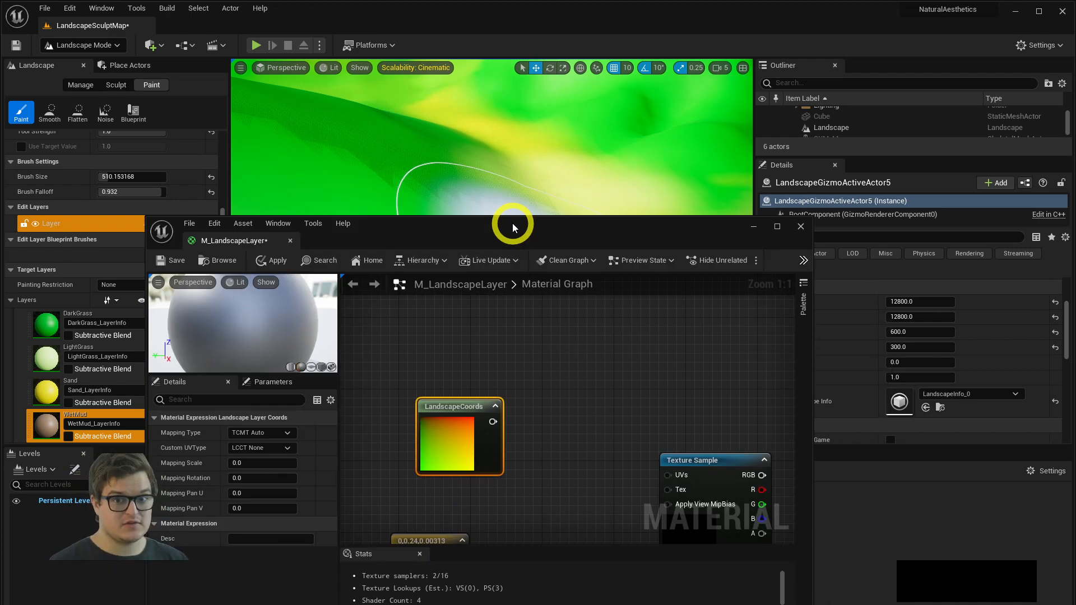
click(772, 229)
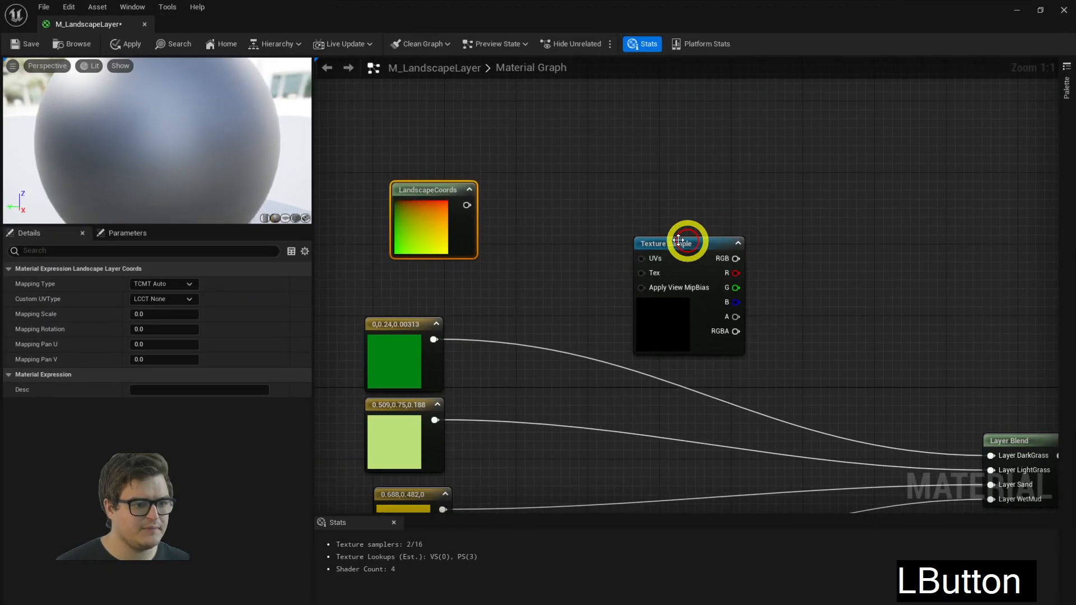
drag(575, 7, 682, 71)
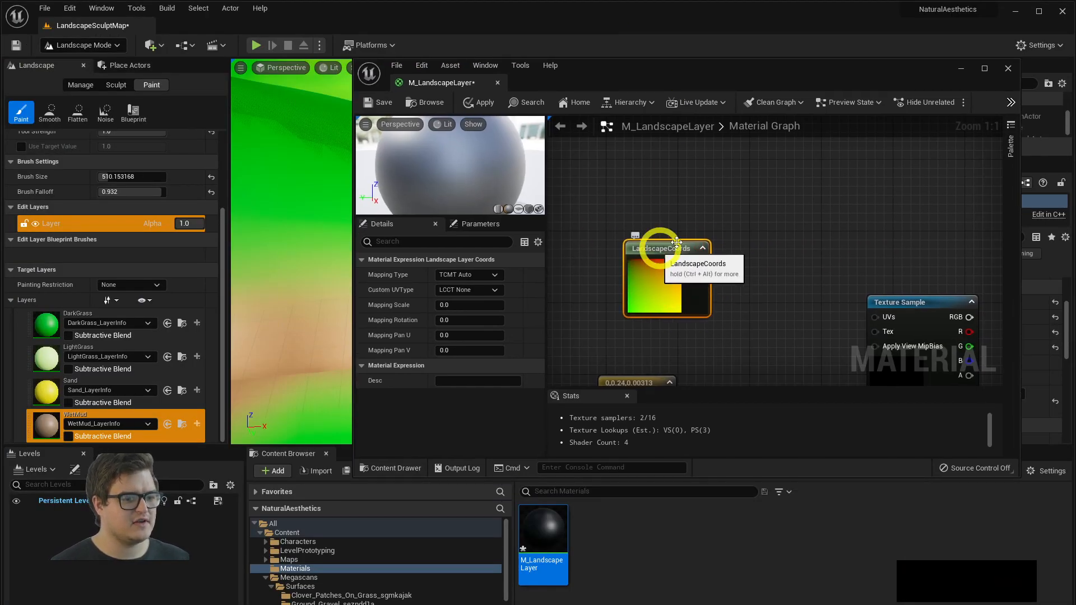
click(985, 68)
drag(524, 5, 585, 419)
key(s)
right_drag(585, 419, 390, 190)
drag(847, 456, 781, 416)
click(850, 409)
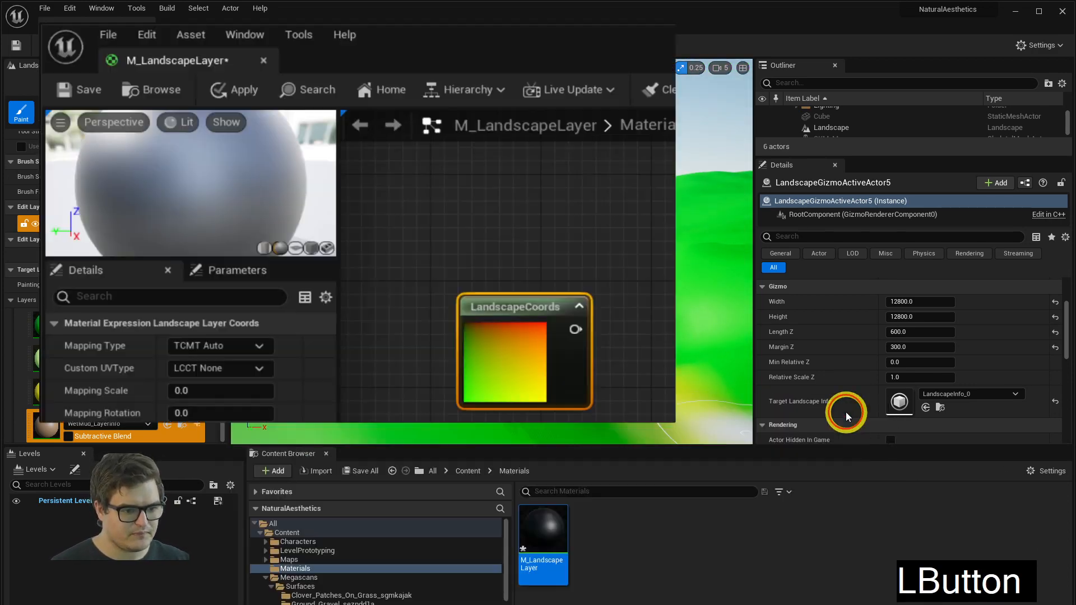
Connect the LandscapeCoords output to the Texture Sample's UVs input and adjust the Texture Sample node's position.
right_drag(474, 185, 529, 200)
drag(480, 206, 704, 223)
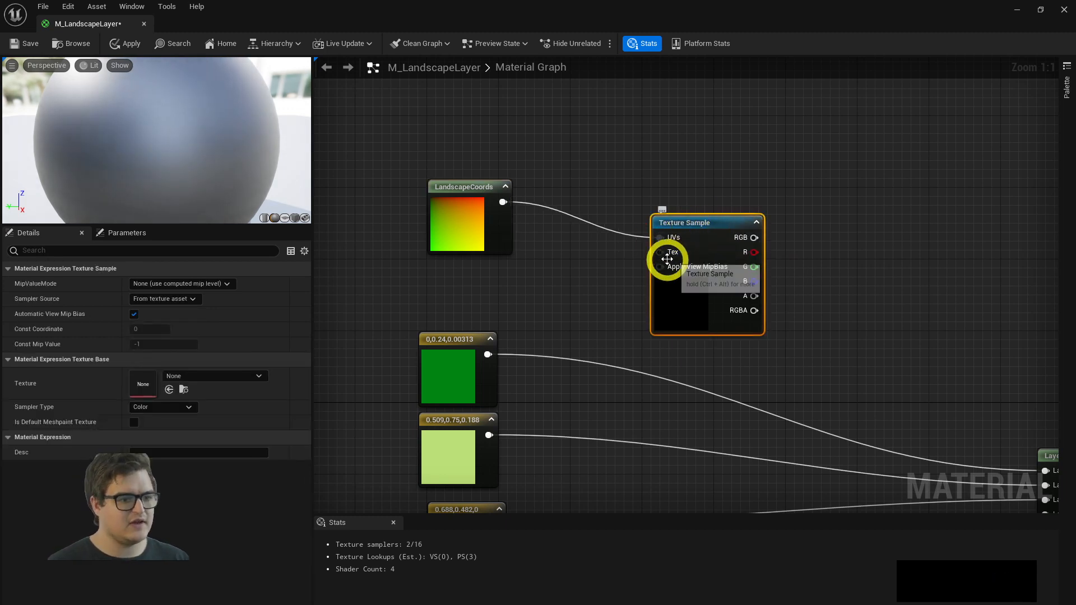
click(677, 297)
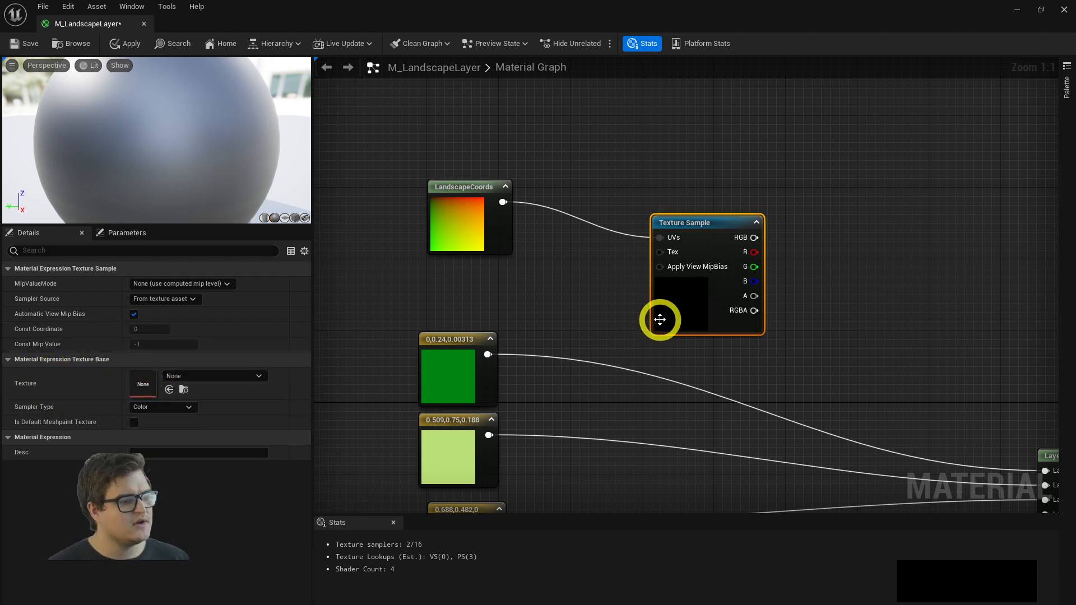
right_click(483, 286)
text(text)
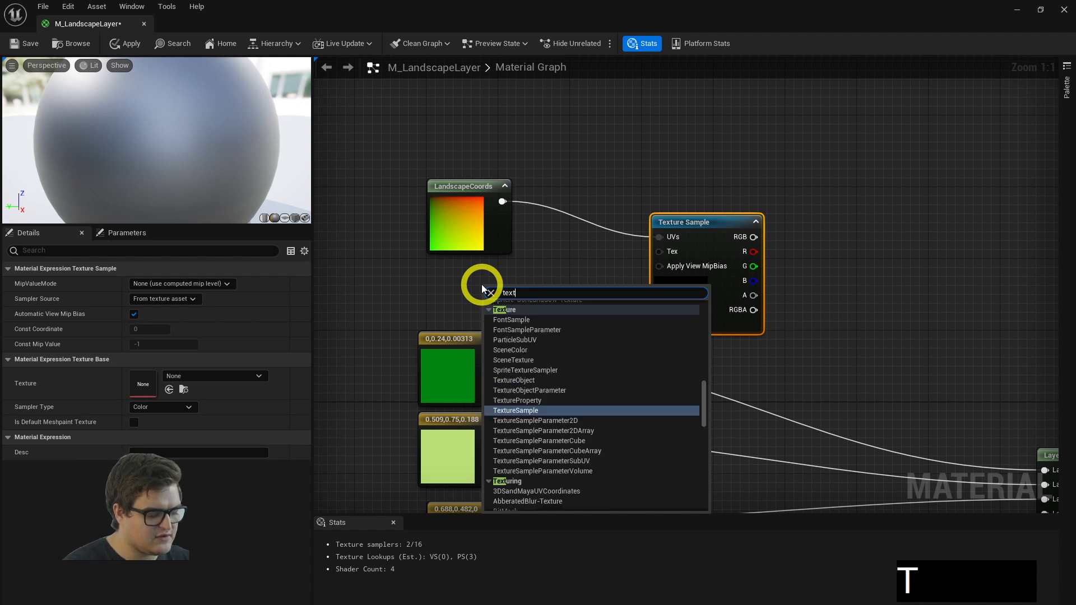
text(ure ob)
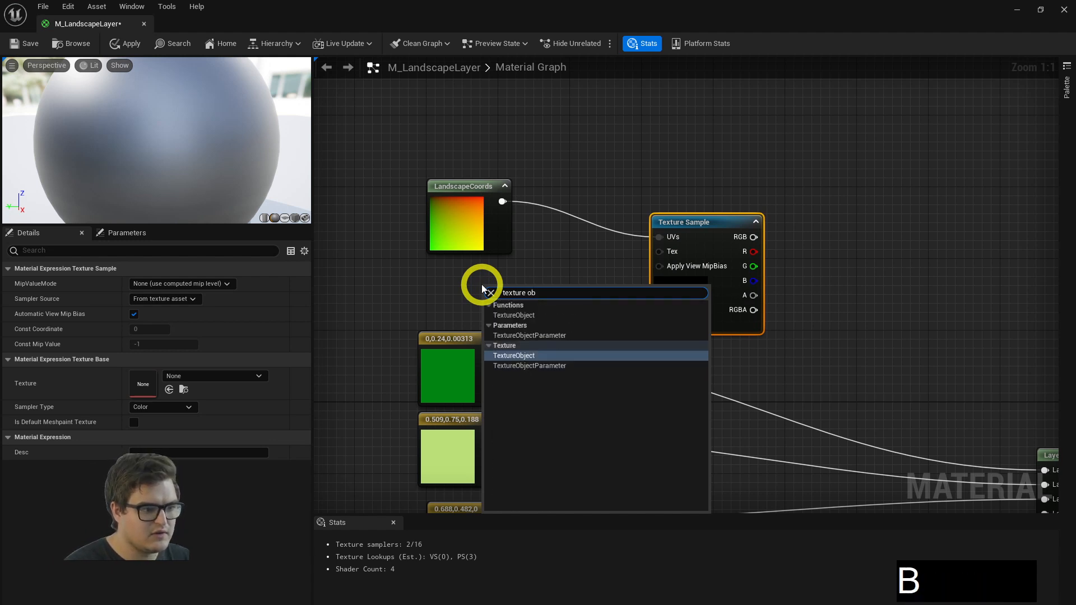
key(Return)
Add a TextureObject node above the dark green constant and move the LandscapeCoords node up to make room for it.
right_click(526, 282)
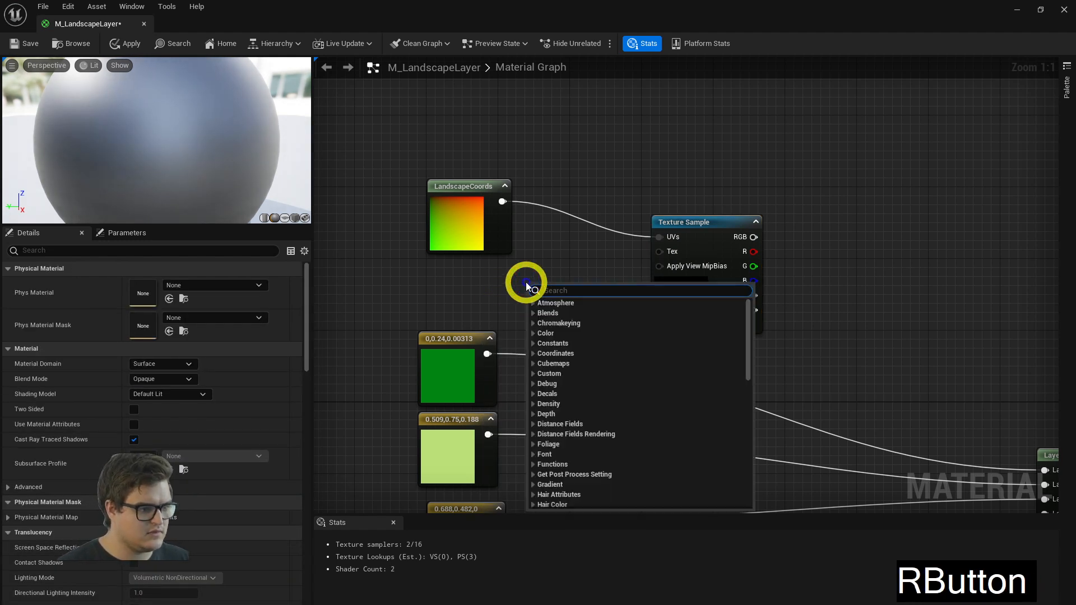
text(texture ob)
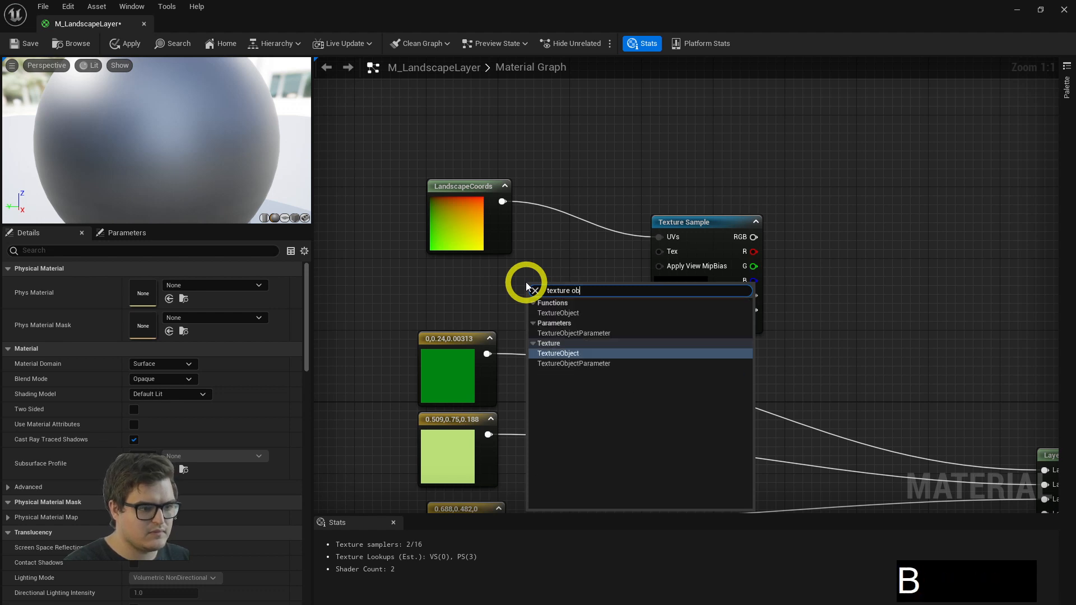
key(Return)
drag(525, 282, 493, 280)
drag(463, 215, 499, 161)
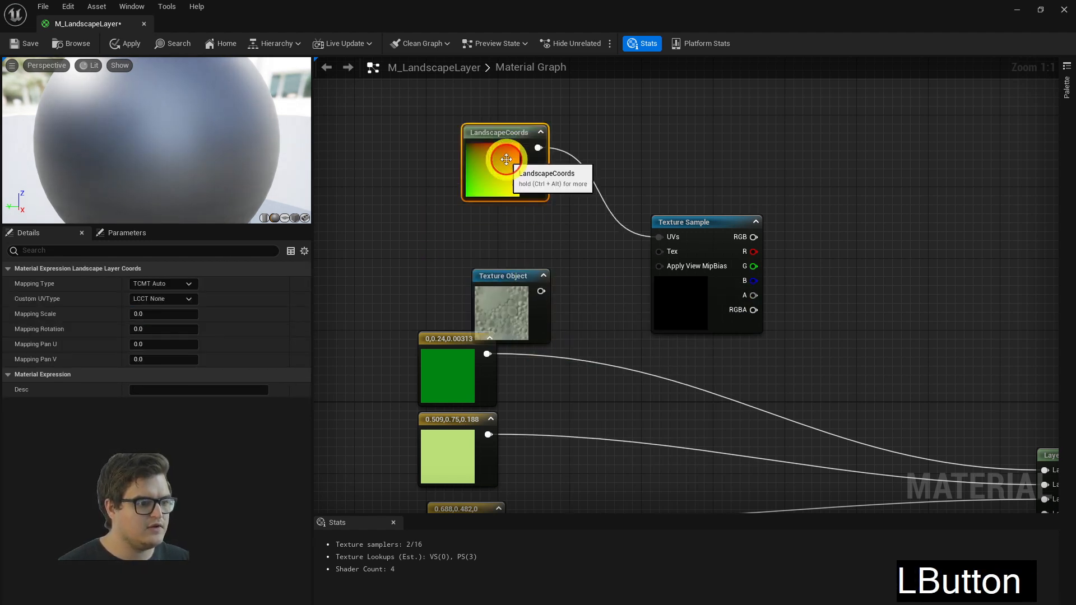
drag(496, 277, 478, 241)
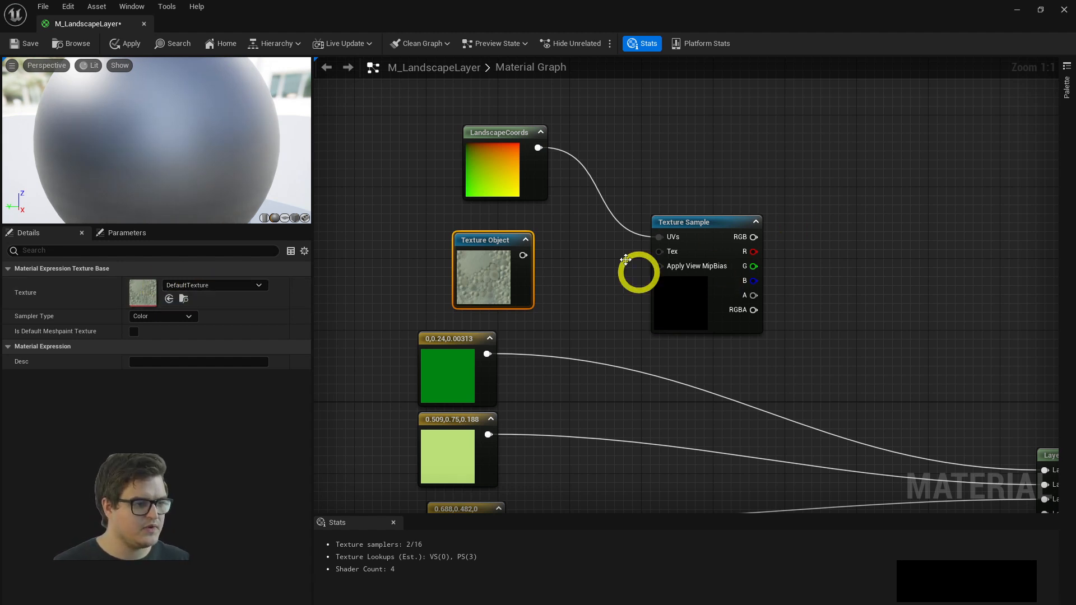
Connect the Texture Object to the Texture Sample's Tex input, and the sample's RGB output to the Layer Blend's DarkGrass input.
drag(473, 277, 662, 253)
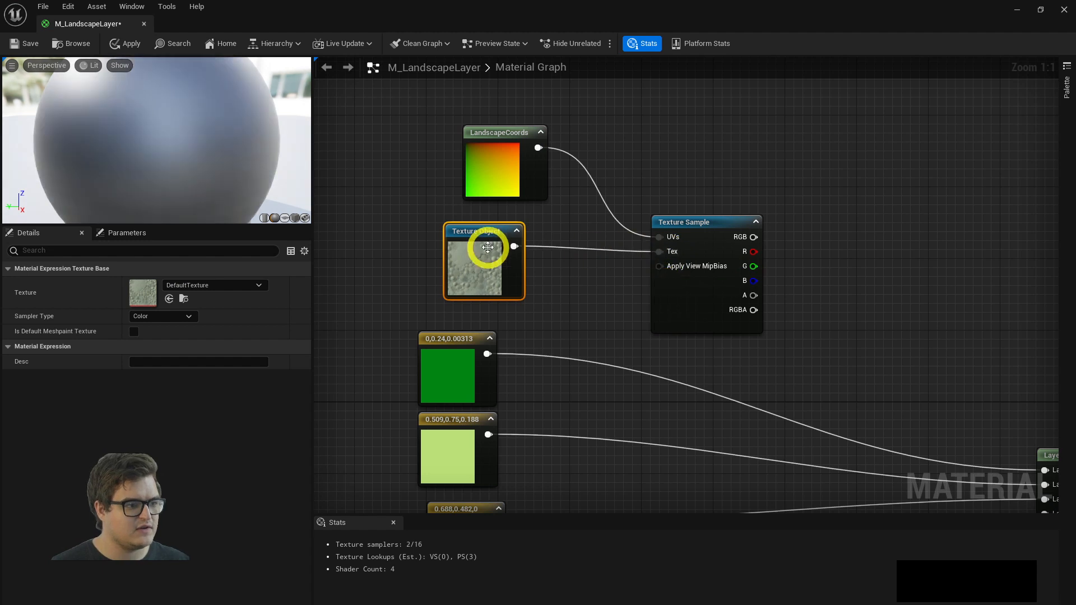
right_drag(967, 260, 806, 228)
drag(546, 203, 519, 211)
right_drag(666, 274, 610, 230)
drag(510, 169, 835, 392)
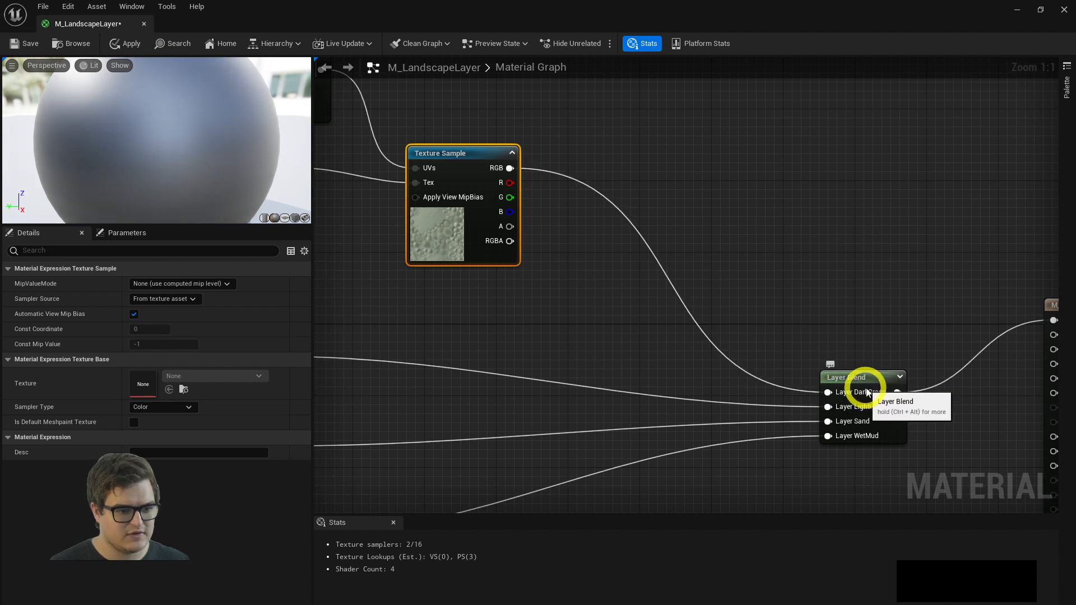
Move the three texture nodes together away from the color constants and place the Texture Object closer to the Texture Sample.
right_drag(780, 309, 899, 365)
right_drag(611, 222, 662, 266)
drag(658, 161, 453, 284)
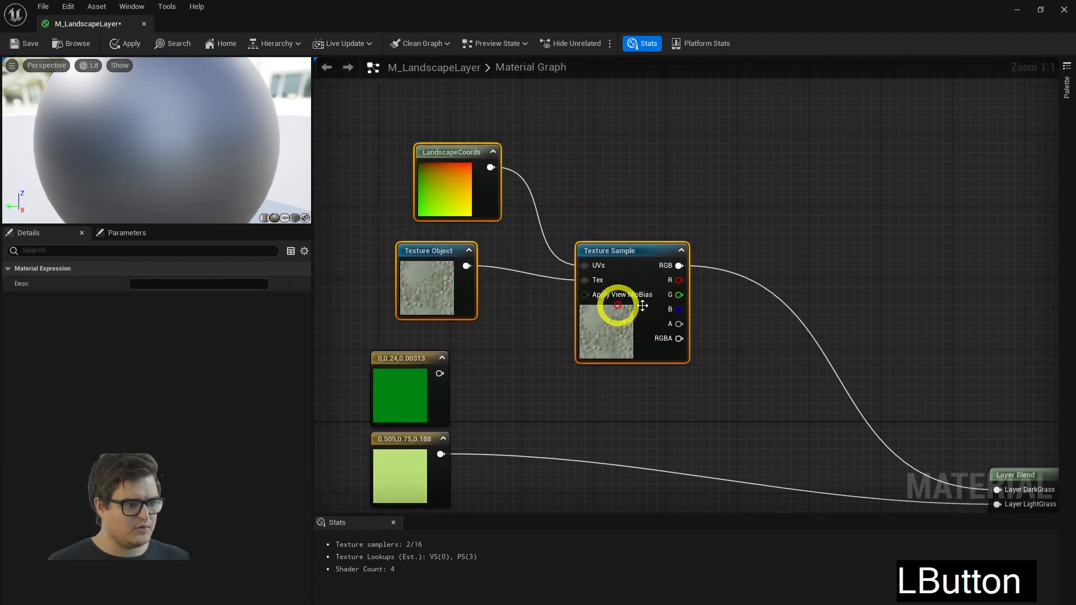
drag(641, 312, 763, 275)
click(624, 287)
right_drag(577, 204, 520, 227)
drag(520, 237, 550, 290)
click(512, 188)
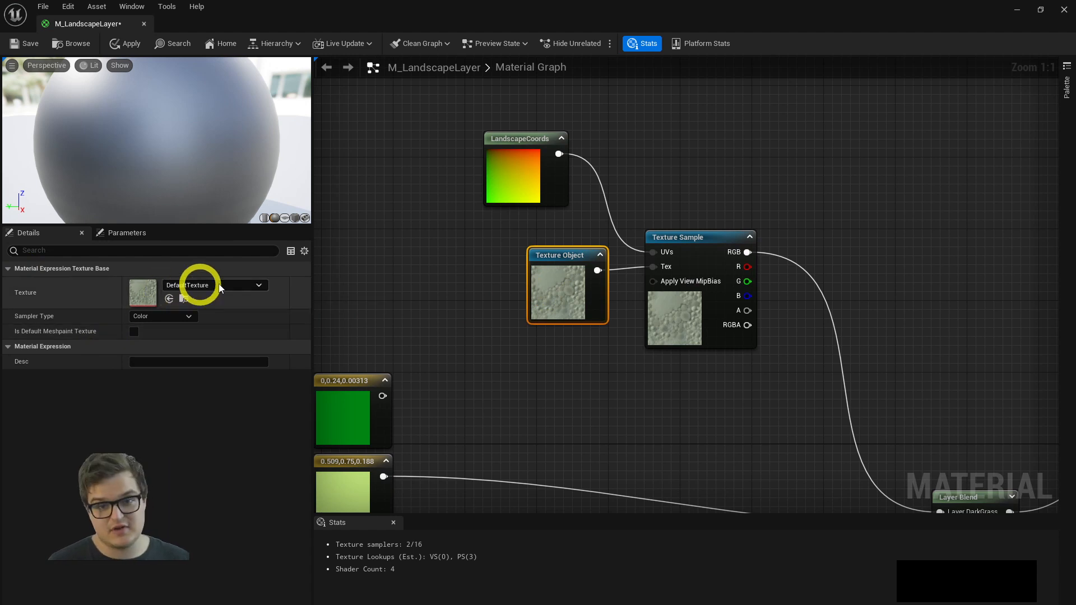
Save the material with the Layer Blend node selected, applying the new texture setup to the landscape.
click(689, 320)
right_drag(691, 321, 678, 193)
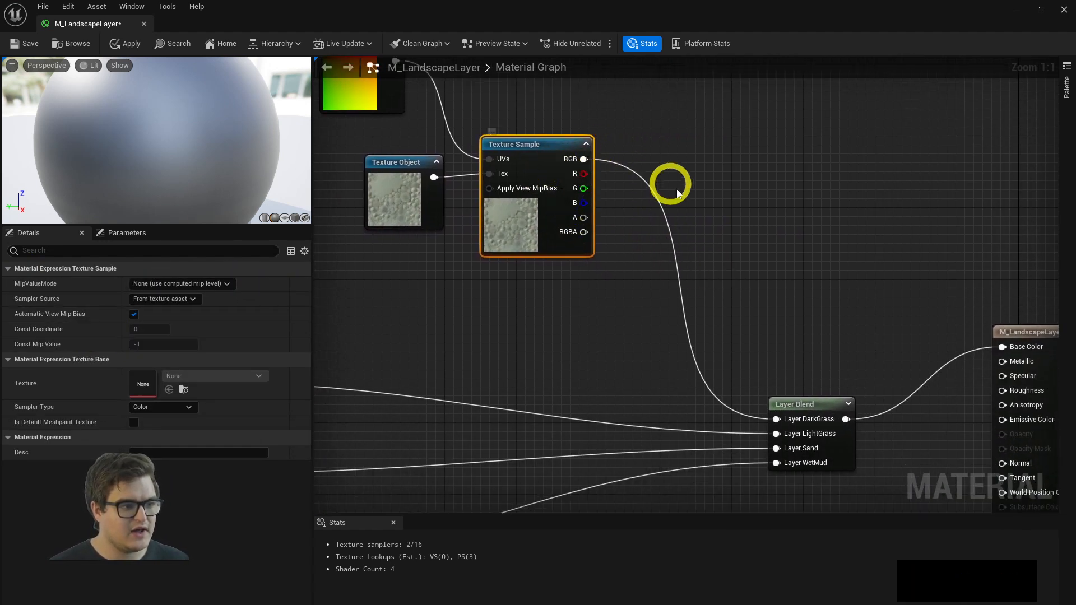
click(811, 405)
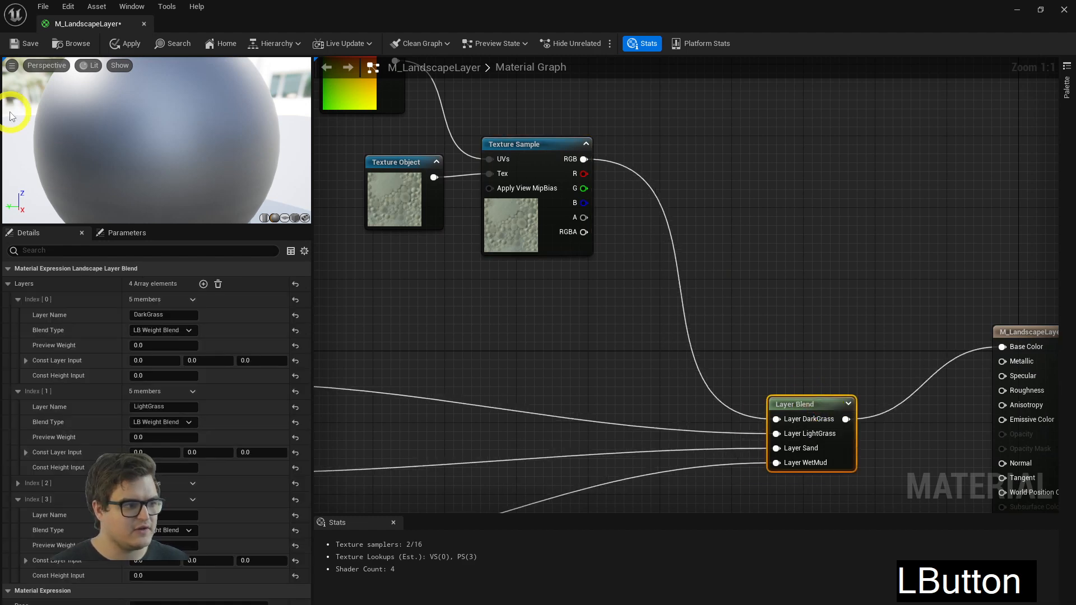
click(30, 45)
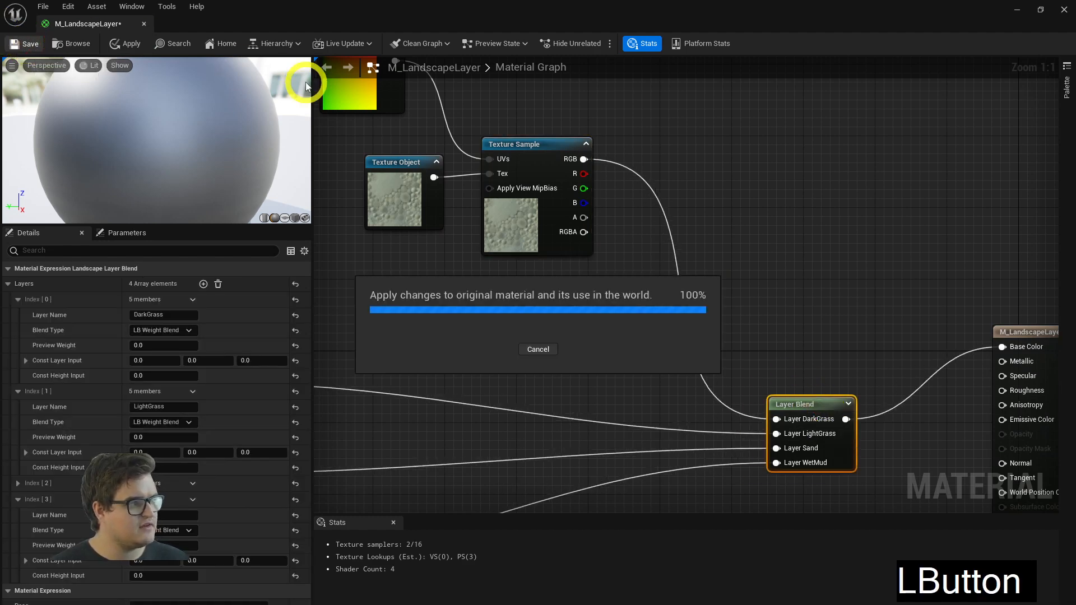
Move the material editor window aside and fly around the landscape to inspect how the texture tiles on the terrain.
drag(290, 9, 878, 164)
key(s)
key(d)
mouse_move(577, 269)
right_down()
mouse_move(602, 277)
mouse_move(588, 278)
mouse_move(609, 237)
right_up()
key(q)
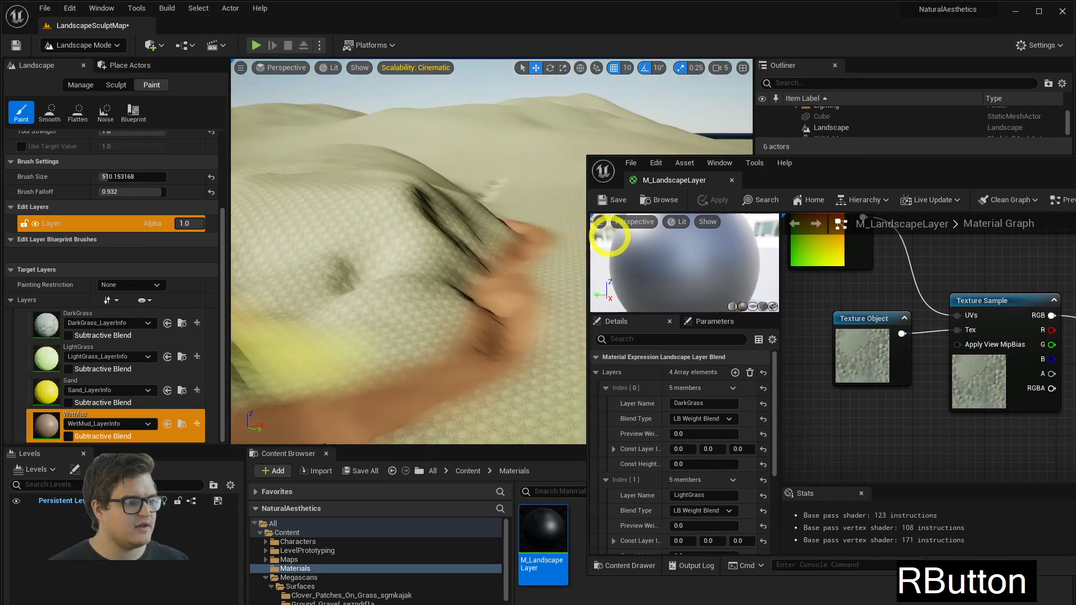
right_drag(401, 203, 305, 322)
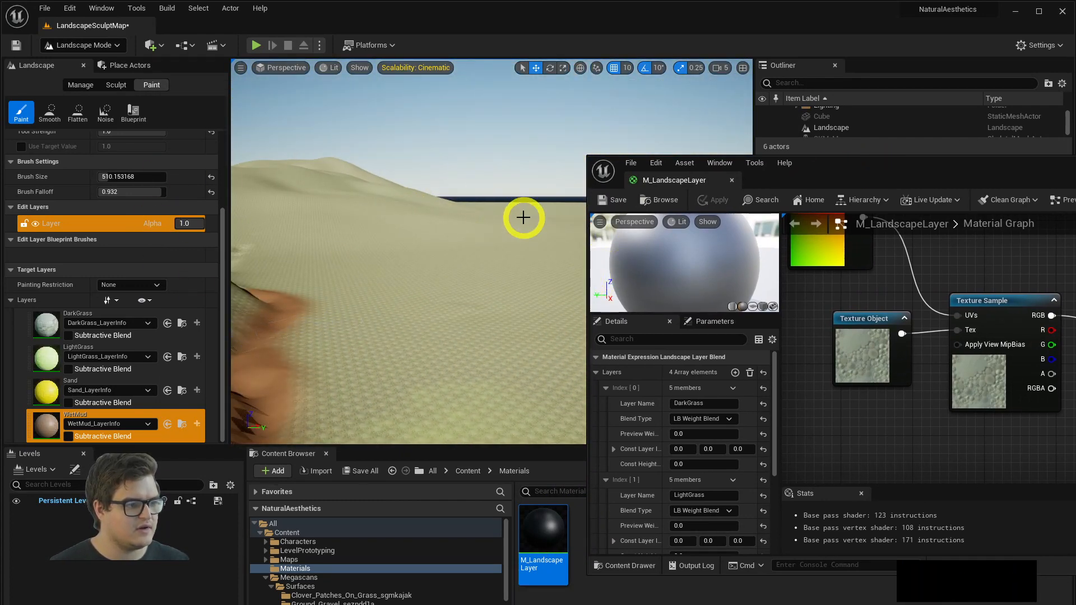
mouse_move(523, 217)
right_down()
mouse_move(445, 216)
mouse_move(391, 271)
mouse_move(311, 245)
right_up()
key(d)
key(q)
key(w)
right_drag(465, 241, 629, 245)
key(w)
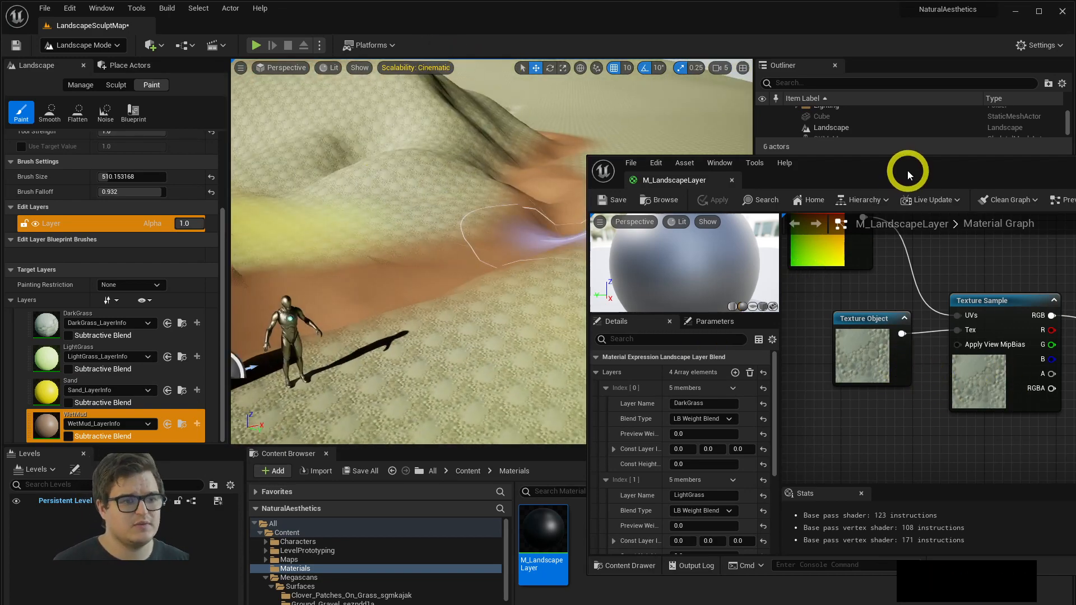
Return to the maximized material editor, assign the T_Clover_Patches_On_Grass_sgmkajak color texture to the Texture Object, and save the material.
drag(907, 171, 396, 95)
click(699, 95)
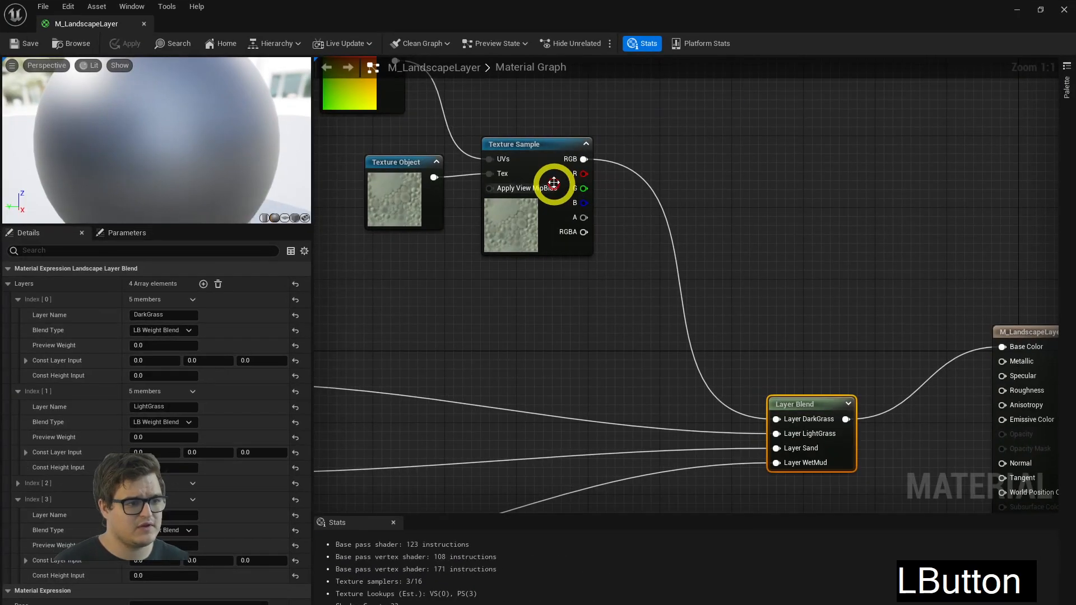
right_drag(714, 240, 592, 250)
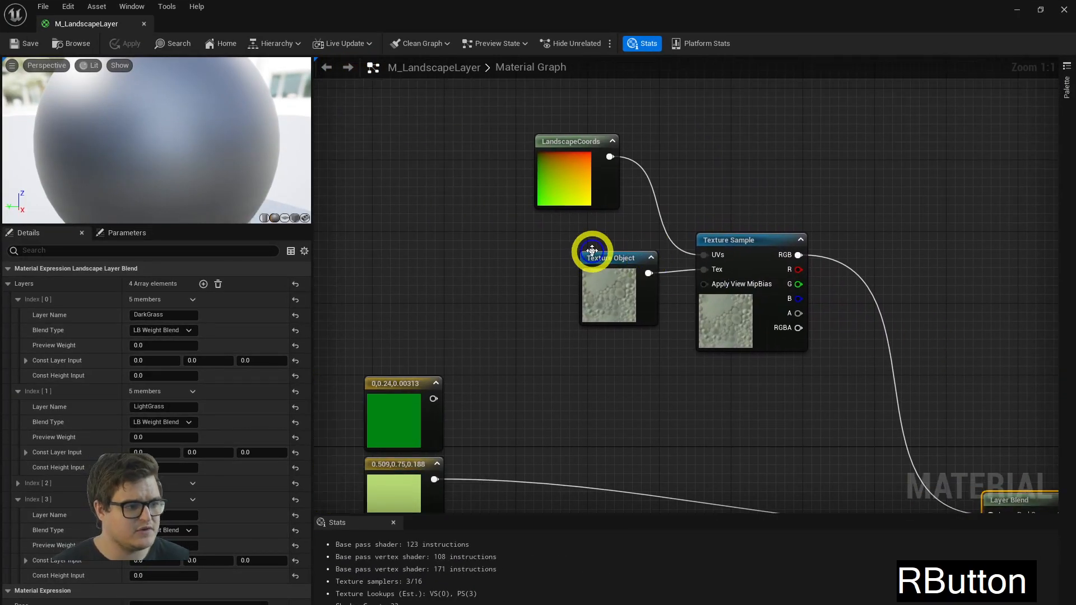
click(610, 278)
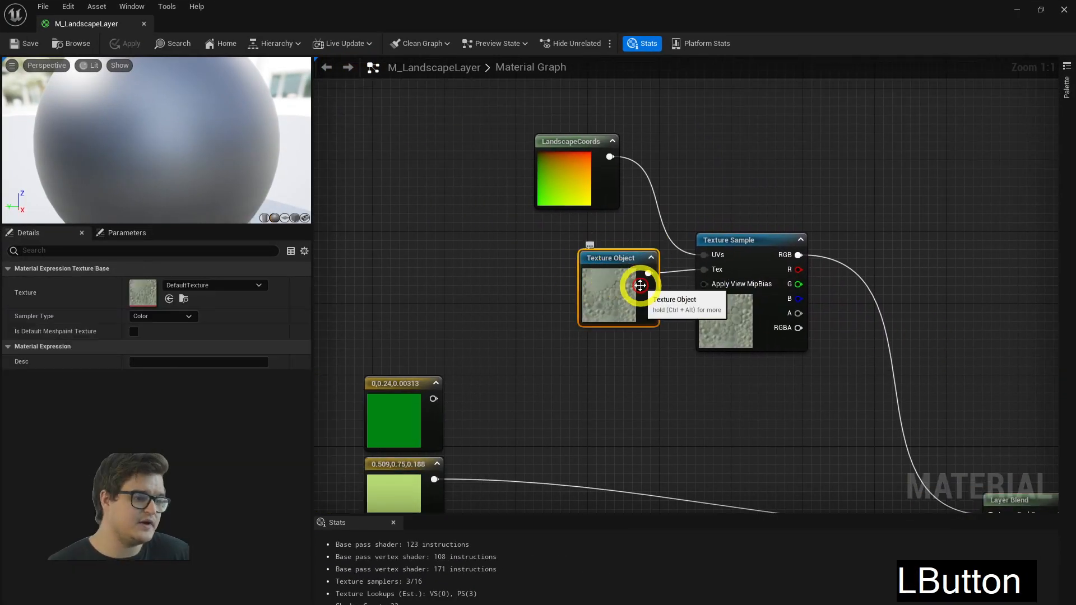
click(207, 287)
click(166, 288)
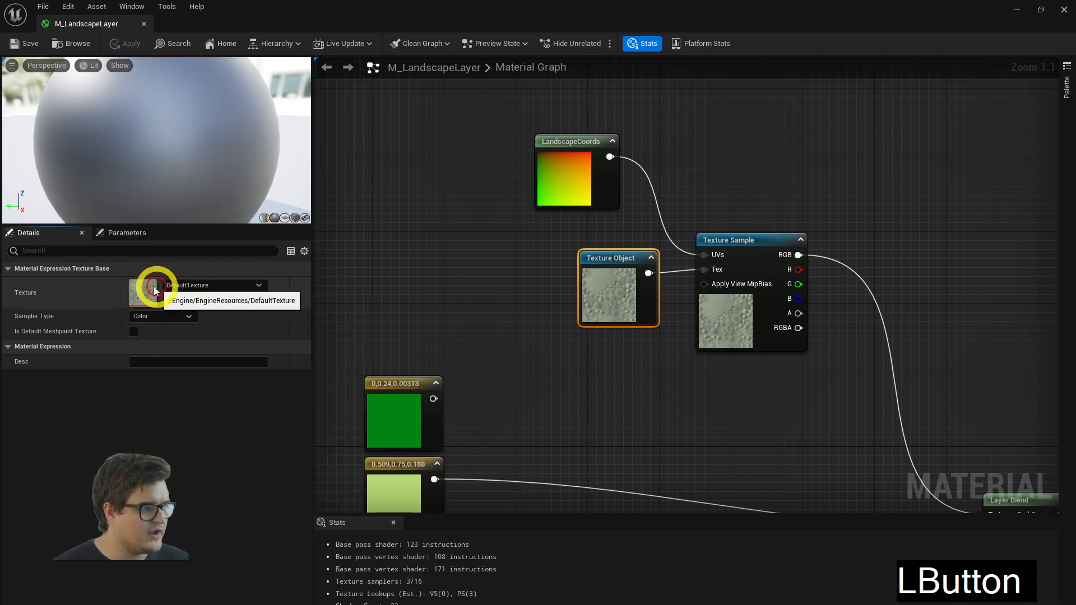
click(251, 296)
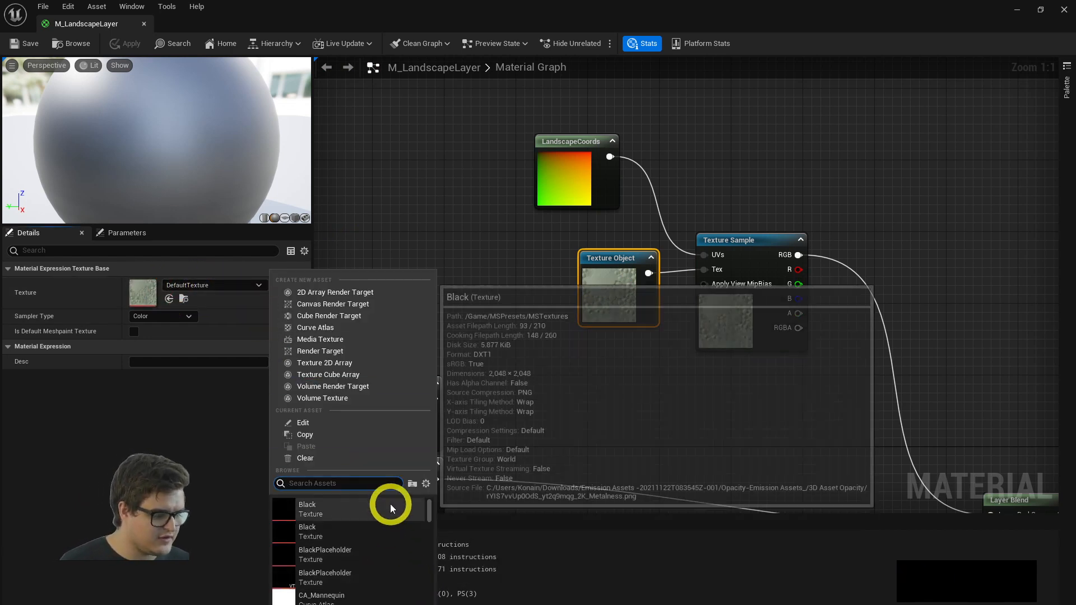
text(grass)
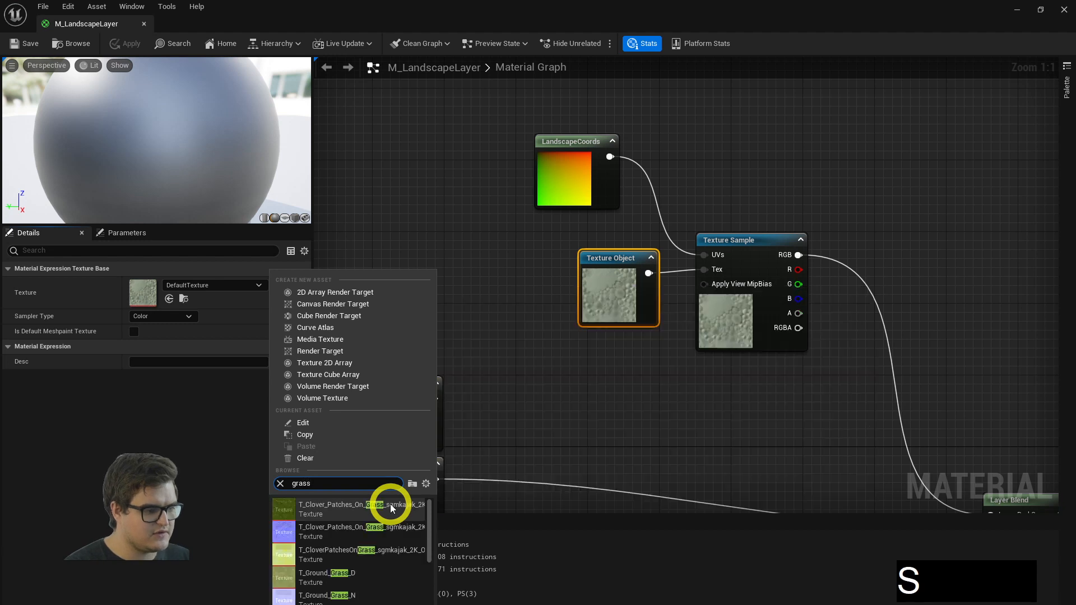
click(314, 509)
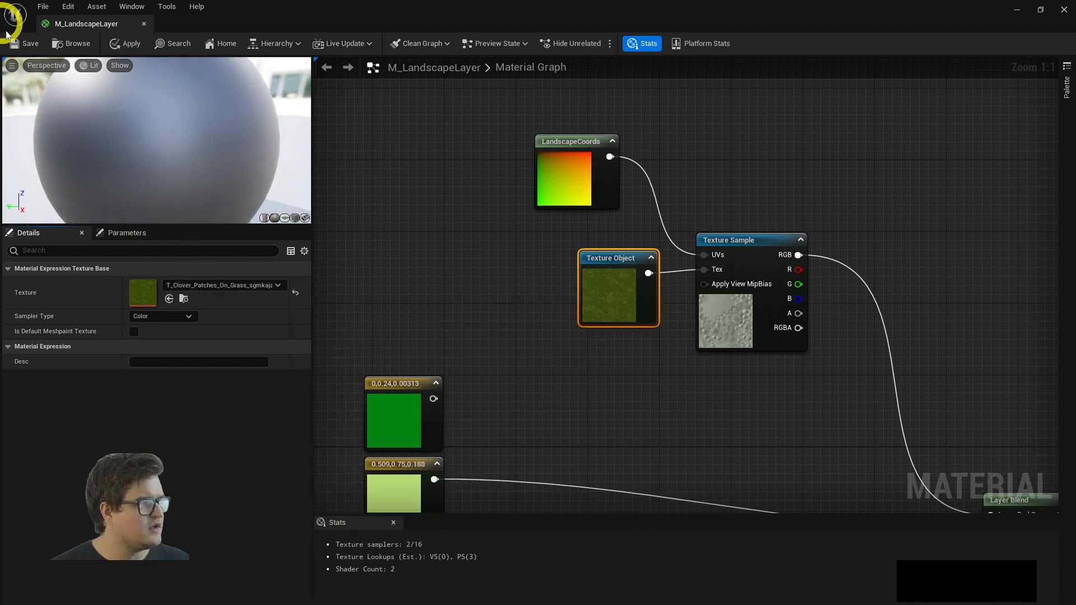
click(25, 43)
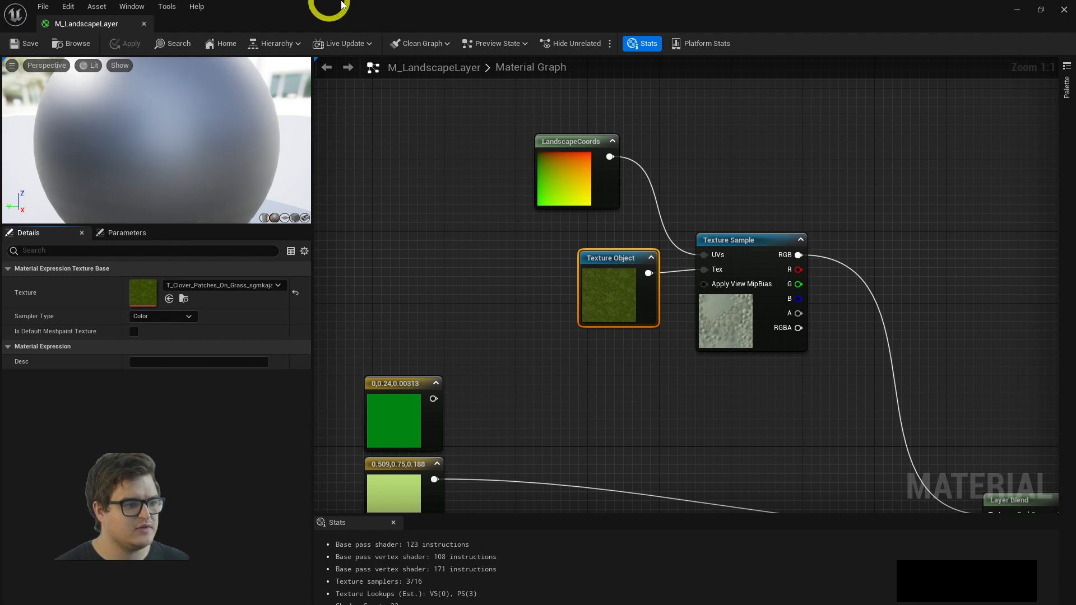
Move the material editor window aside and fly over the hills to examine the grass texture on the landscape.
drag(352, 17, 781, 348)
right_drag(616, 213, 427, 233)
key(d)
key(s)
key(a)
key(w)
key(a)
key(d)
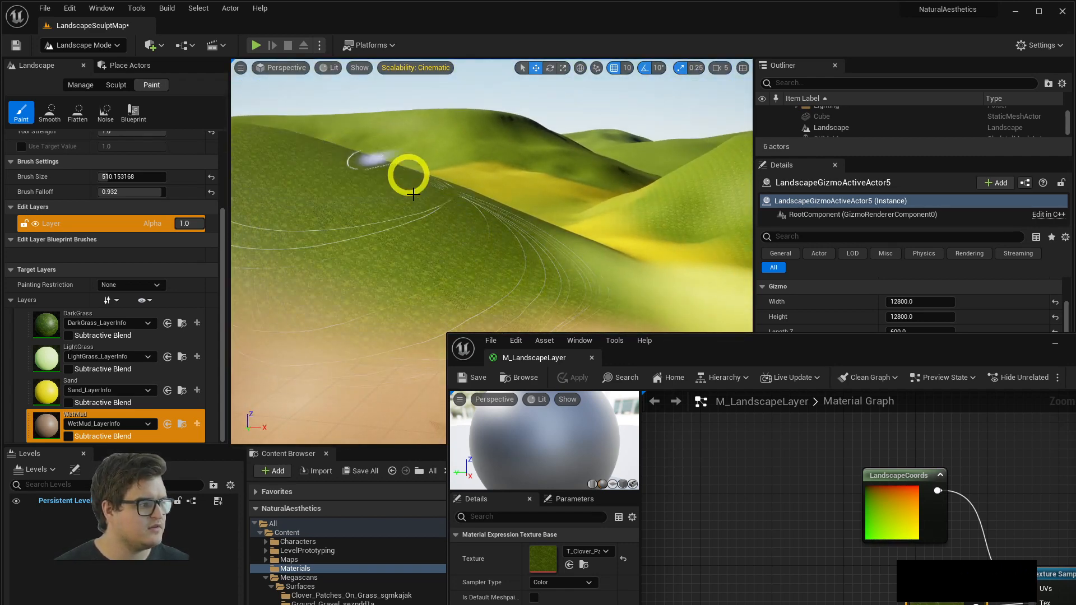
Return to the maximized material editor and move the four color constants farther from the Layer Blend node to free up space.
drag(780, 349, 480, 132)
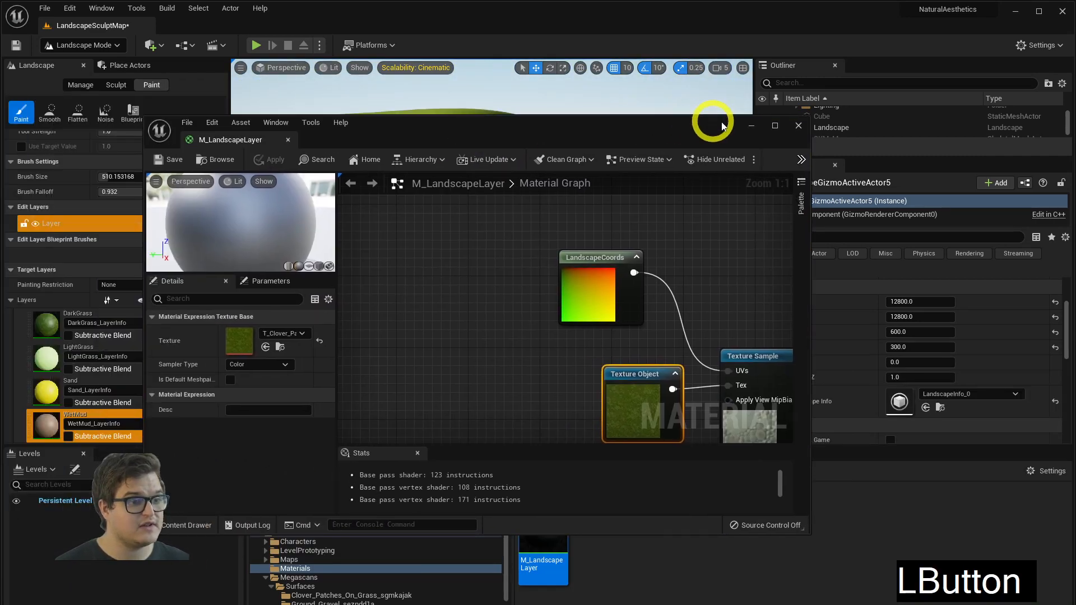
click(775, 126)
scroll(690, 277, down, 4)
right_drag(559, 223, 661, 297)
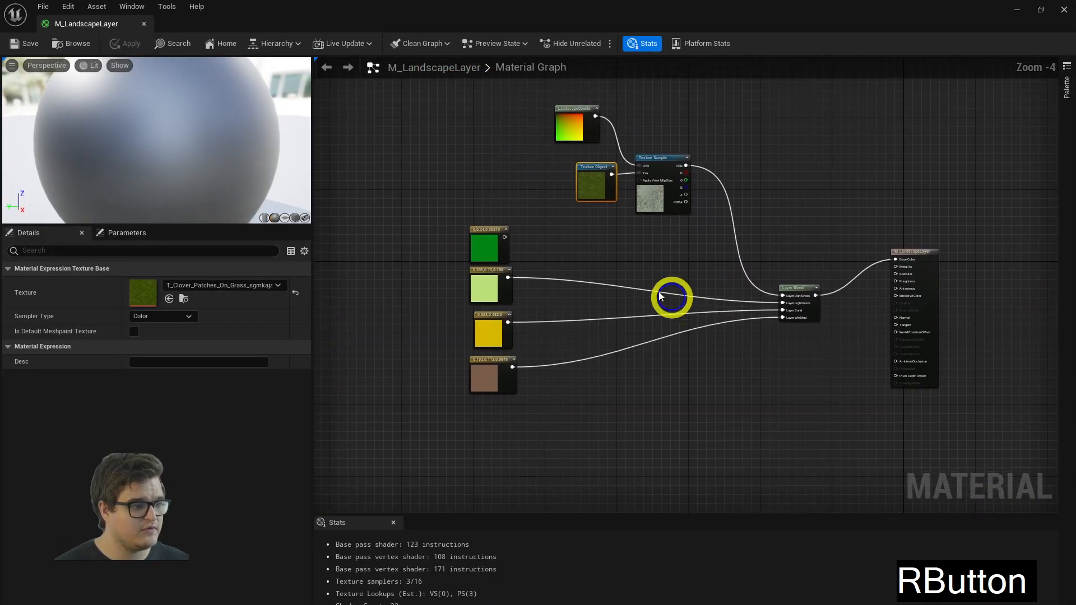
drag(444, 359, 445, 357)
drag(477, 282, 379, 296)
click(607, 253)
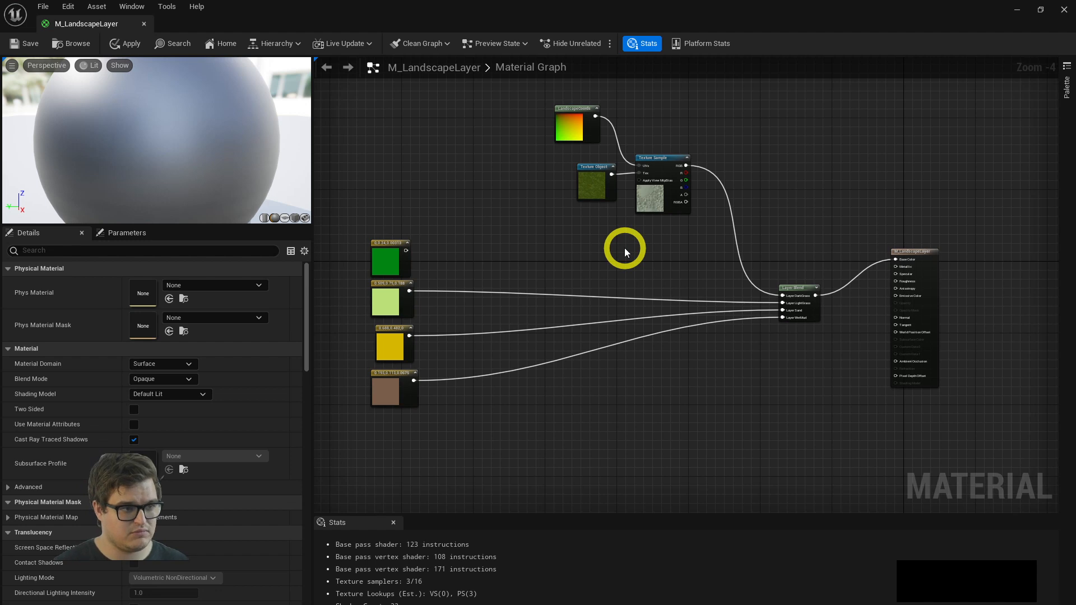
Duplicate the LandscapeCoords, Texture Object and Texture Sample group, place it below the original, and connect its RGB output to the LightGrass layer.
right_drag(653, 234, 664, 106)
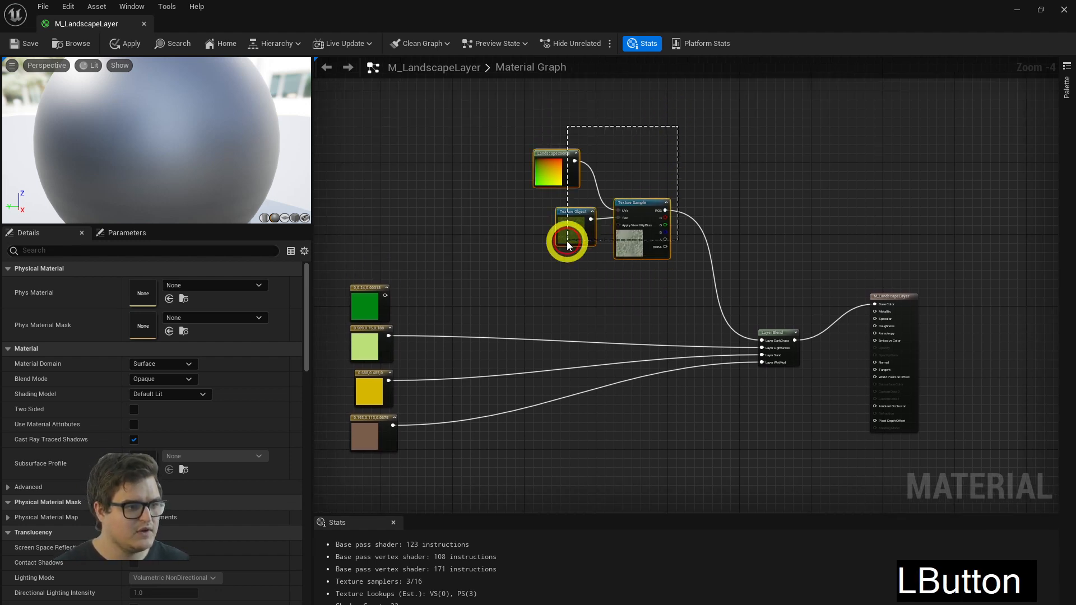
drag(567, 241, 567, 241)
key(ctrl+c)
key(ctrl+v)
click(751, 208)
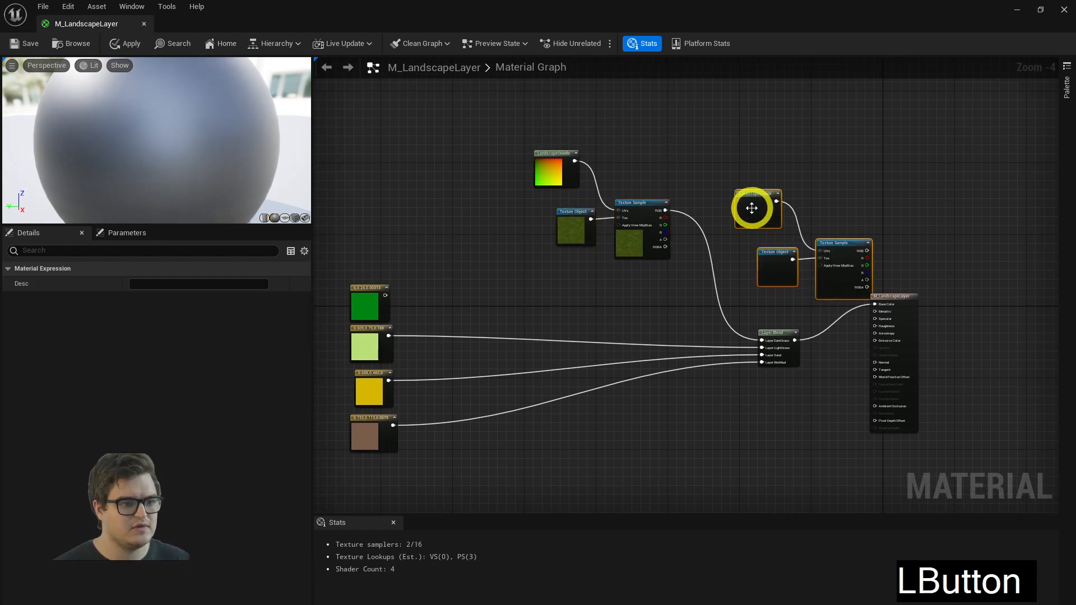
drag(752, 208, 764, 300)
scroll(755, 402, up, 4)
scroll(608, 378, down, 3)
right_drag(608, 378, 719, 340)
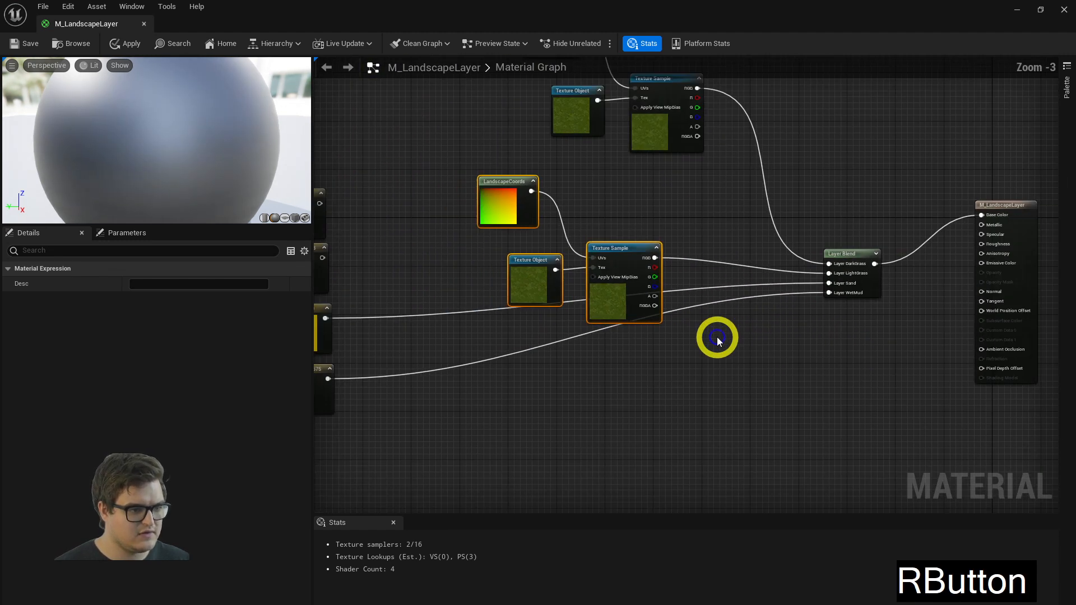
Paste two more copies of the texture node group below and connect their RGB outputs to the Sand and WetMud layers.
key(ctrl+v)
drag(752, 341, 829, 284)
right_drag(791, 423, 757, 339)
key(ctrl+v)
drag(852, 360, 601, 418)
click(639, 441)
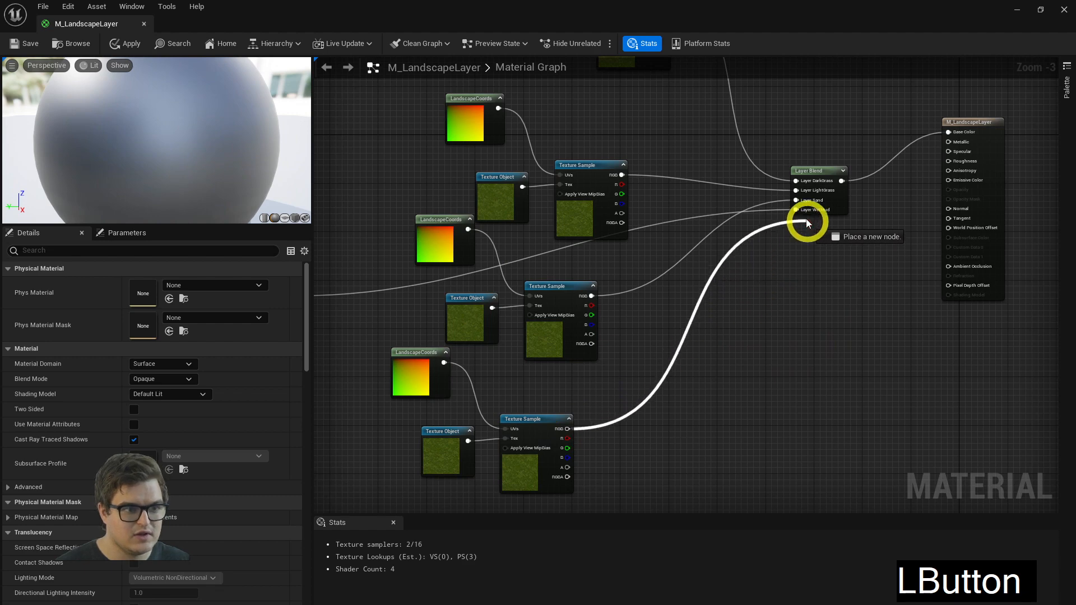
drag(807, 222, 801, 209)
Delete the four color constant nodes from the graph.
right_drag(800, 210, 855, 325)
drag(420, 148, 363, 404)
key(Delete)
right_drag(502, 241, 588, 240)
scroll(663, 269, down, 3)
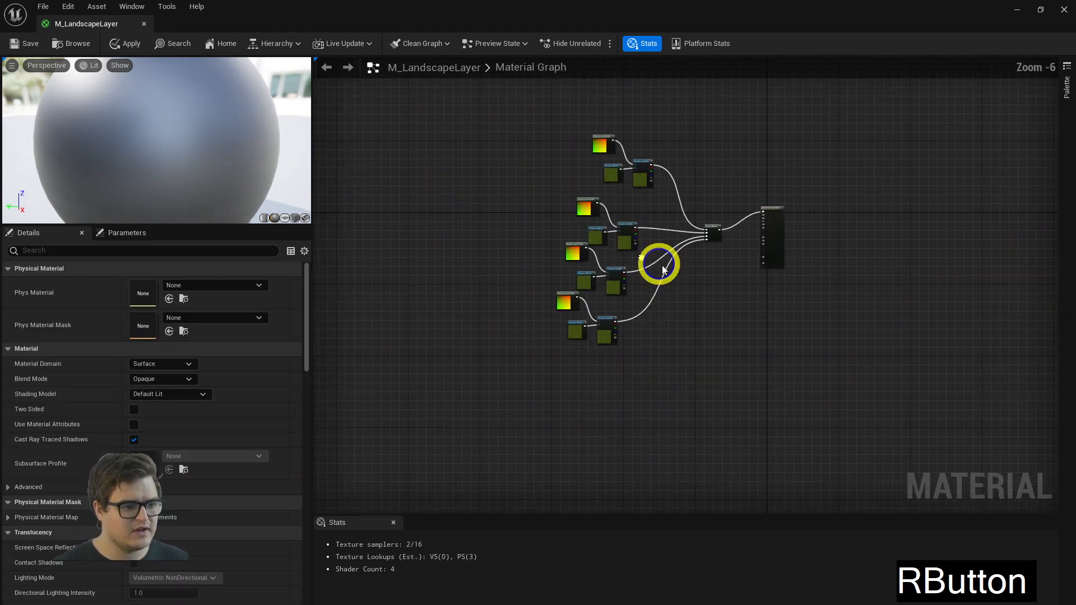
Shift the WetMud and Sand texture node groups down and sideways to space out the groups, and save the material.
scroll(663, 270, up, 6)
click(492, 365)
click(520, 273)
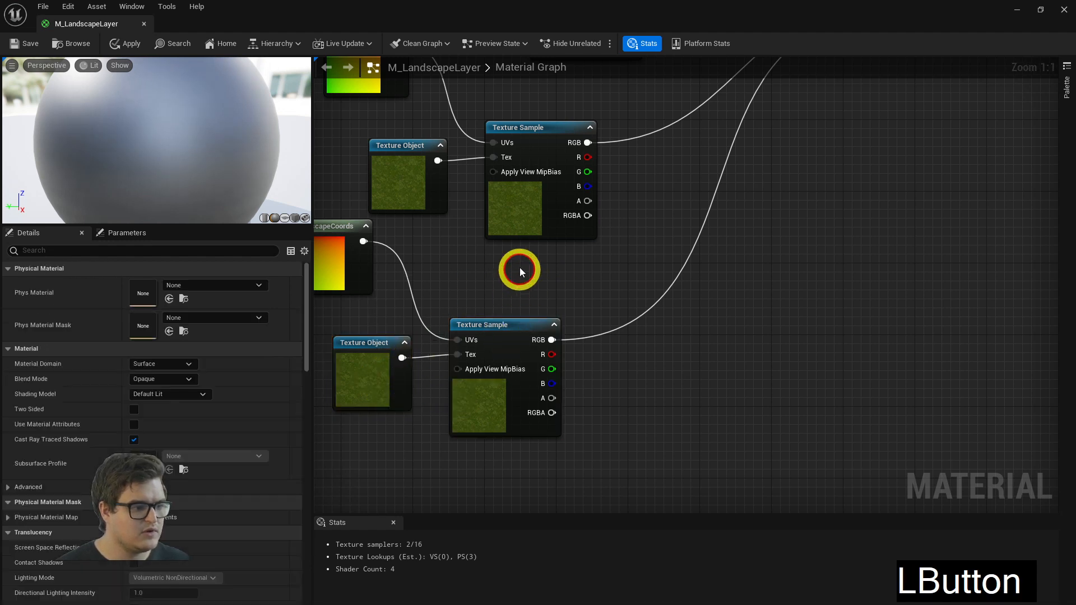
drag(520, 269, 335, 388)
drag(520, 348, 591, 441)
click(576, 206)
right_drag(701, 238, 729, 348)
drag(634, 192, 424, 296)
drag(603, 264, 675, 326)
right_drag(661, 216, 719, 299)
right_drag(711, 110, 730, 206)
click(27, 45)
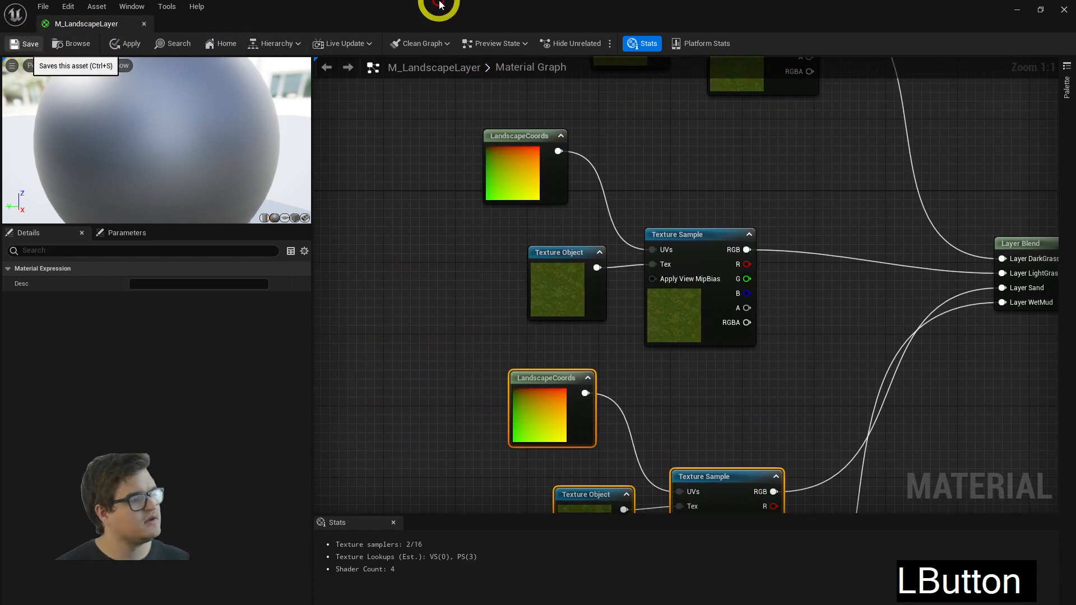
Move the material editor window aside and inspect the textured landscape from several angles in the level viewport.
drag(432, 9, 1010, 111)
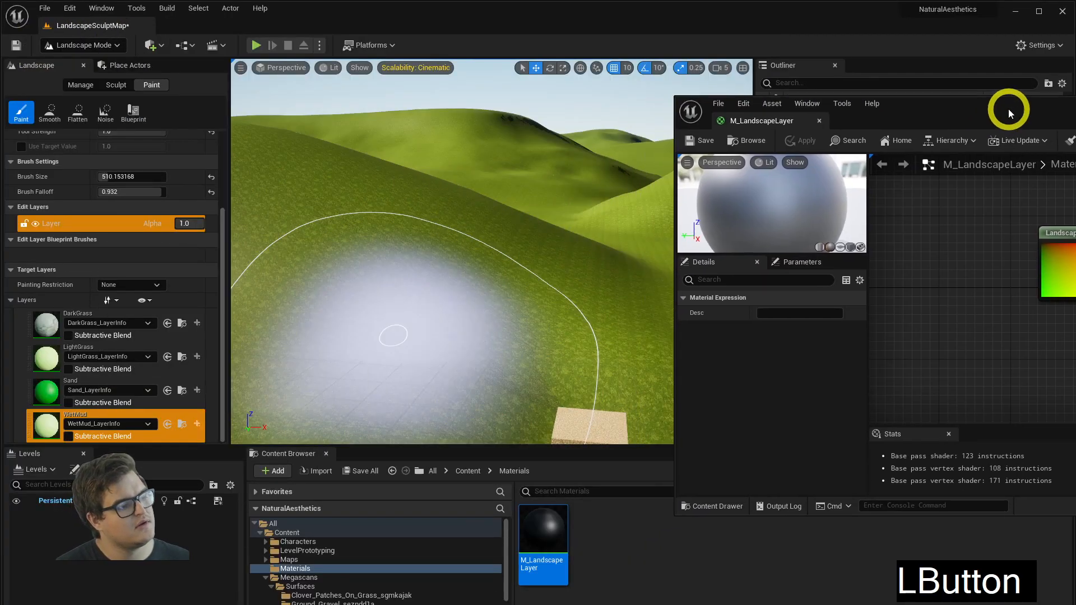
right_drag(466, 208, 725, 173)
key(s)
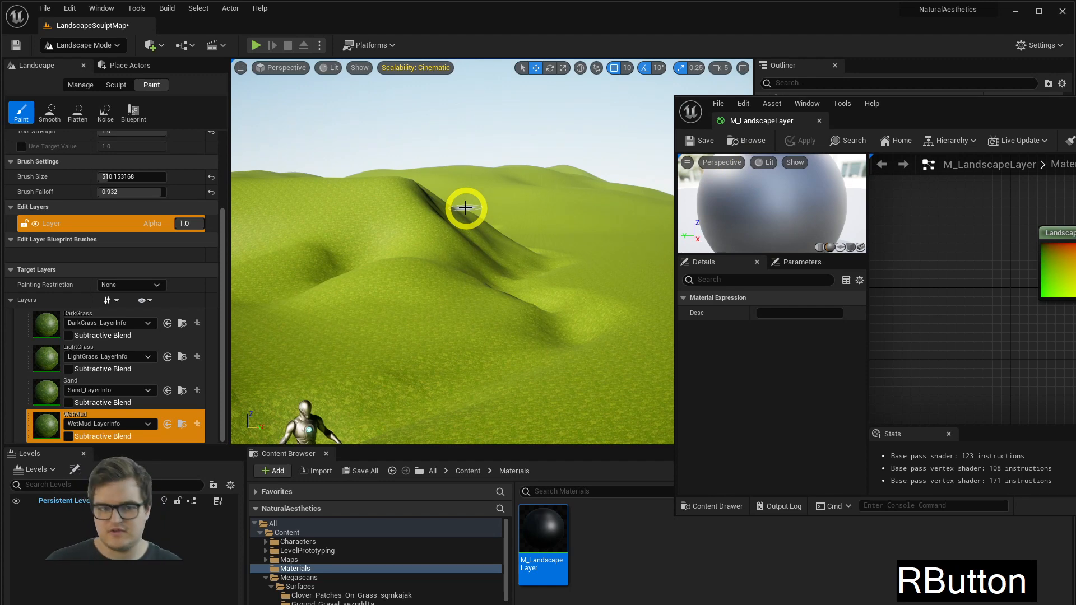
right_drag(446, 188, 431, 238)
key(d)
key(w)
key(s)
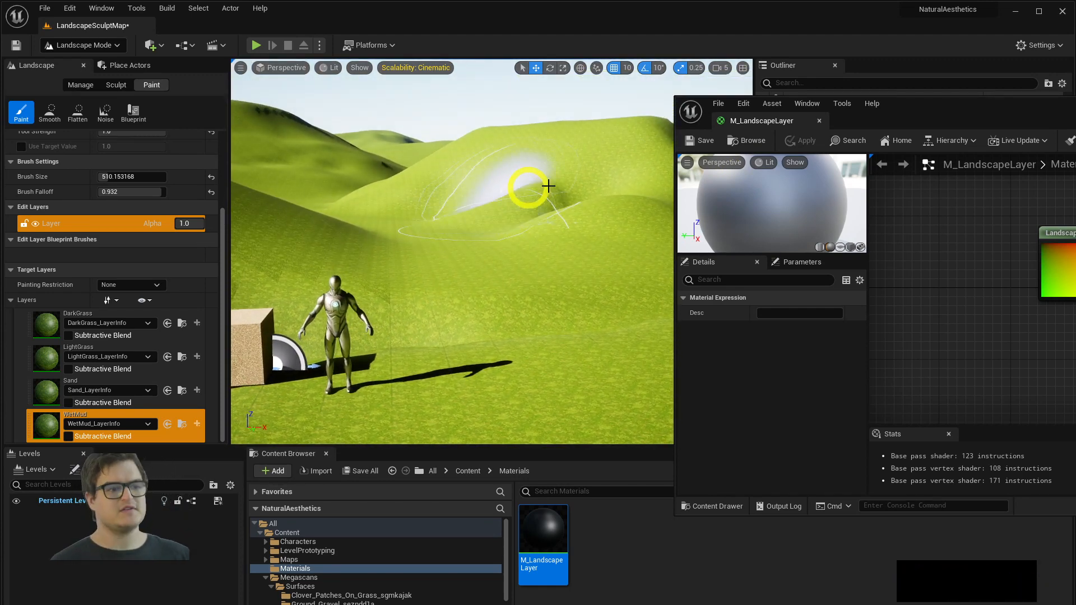
Return the material editor to full size and select the Texture Object feeding the LightGrass layer.
drag(1016, 110, 571, 85)
click(860, 82)
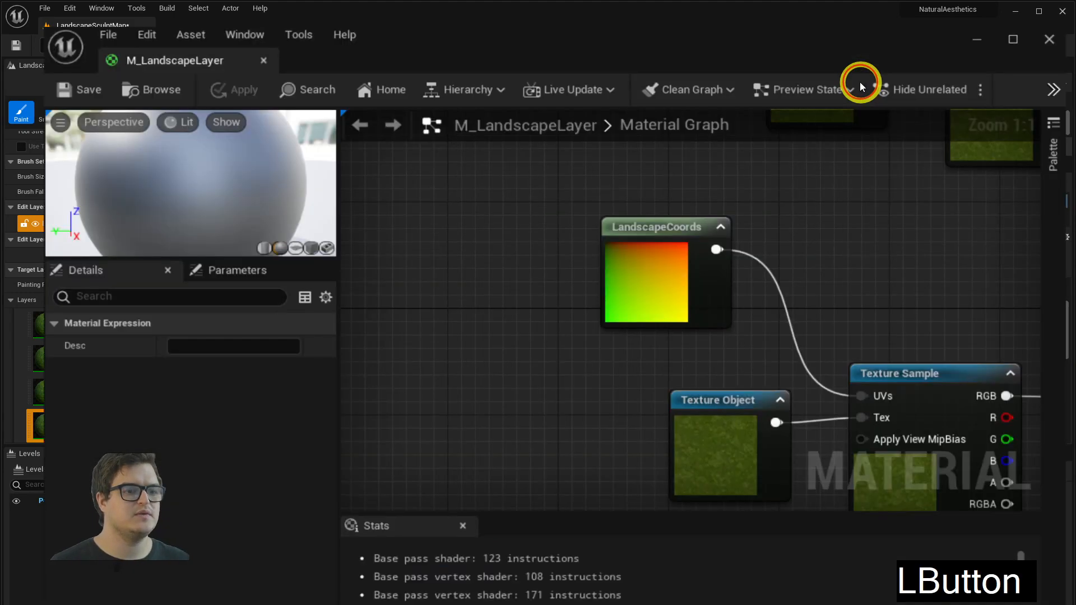
right_drag(707, 183, 622, 240)
scroll(657, 345, down, 5)
click(630, 294)
click(635, 311)
scroll(622, 307, up, 5)
click(630, 208)
click(576, 442)
right_drag(752, 317, 738, 216)
scroll(779, 260, down, 2)
right_drag(779, 257, 702, 257)
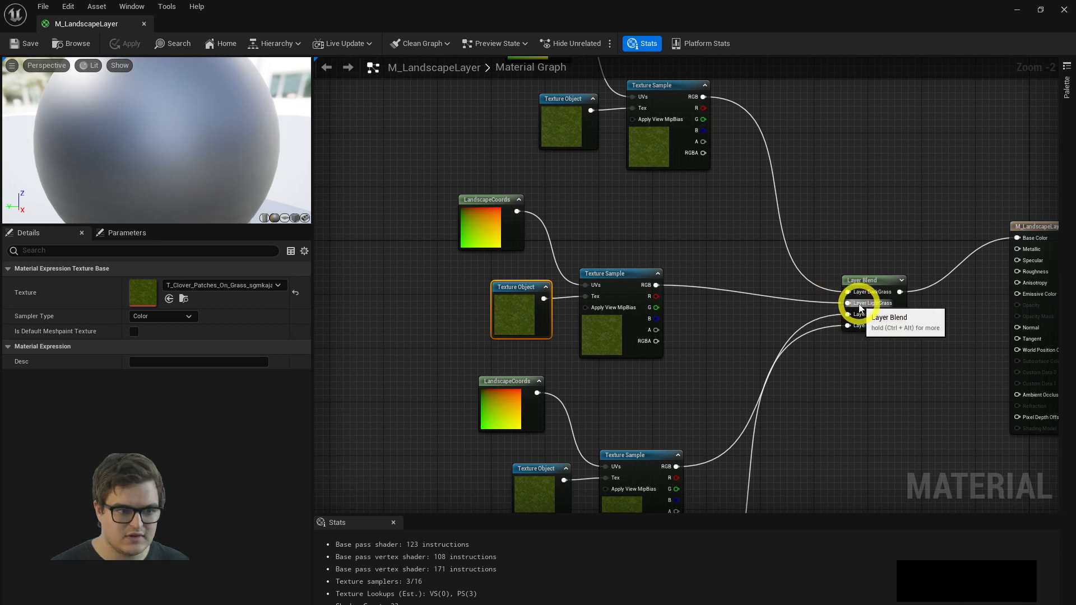
click(186, 285)
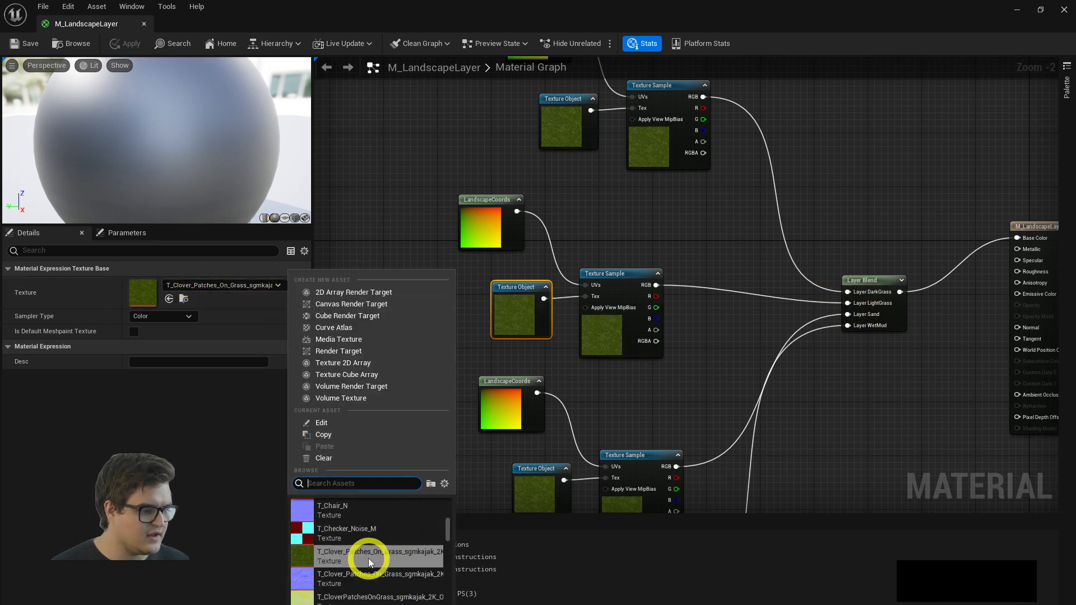
scroll(368, 559, up, 2)
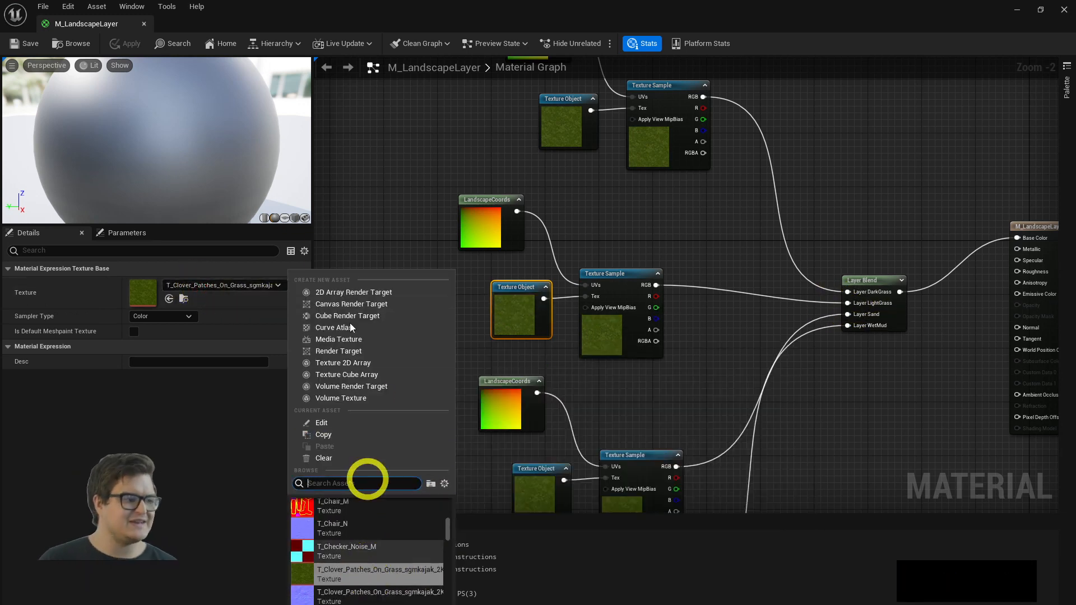
scroll(365, 557, up, 1)
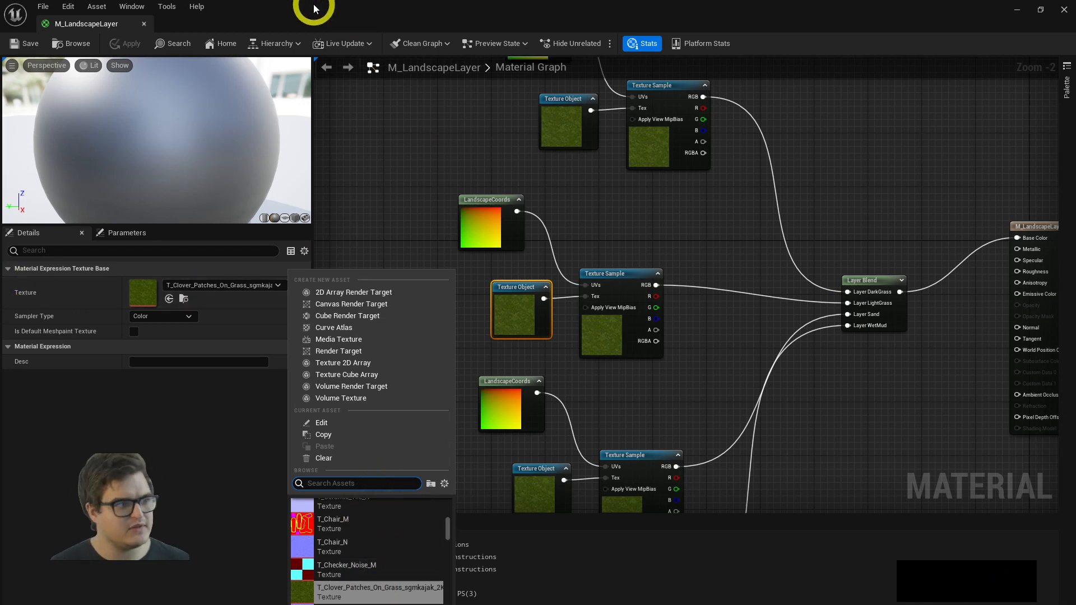
Uncover the level editor's asset browser and look through the Megascans surface folders, ending in Uncut_Grass_pjvsF0.
drag(312, 5, 678, 59)
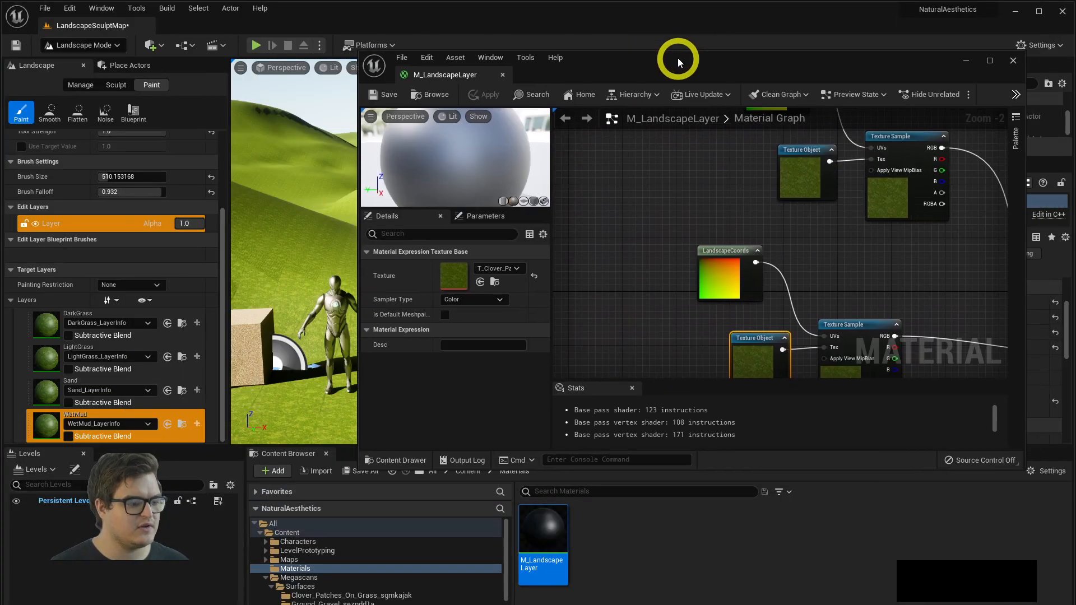
click(293, 587)
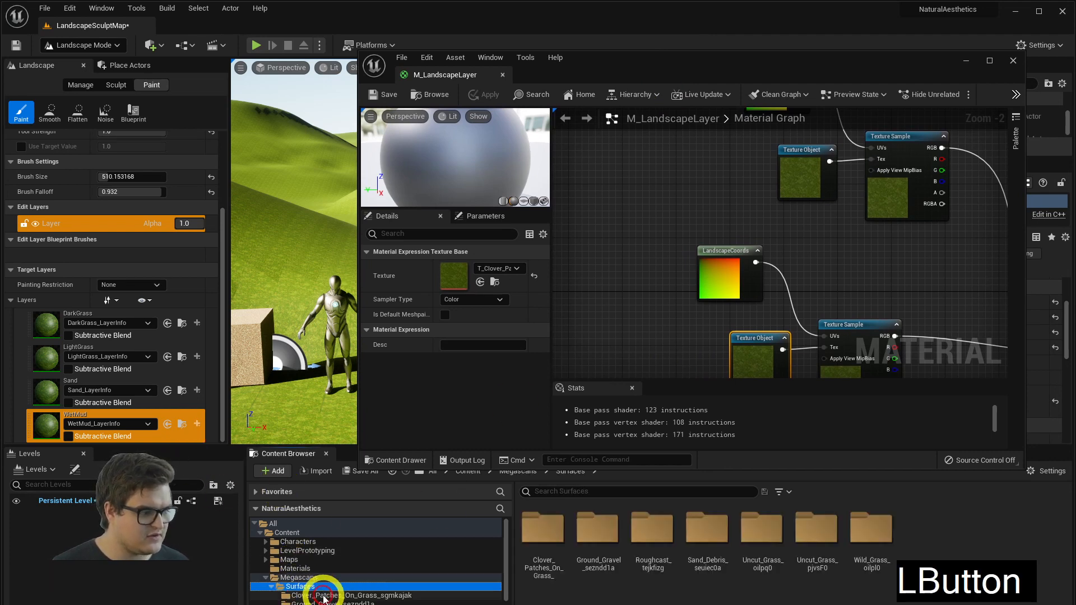
scroll(321, 593, down, 3)
click(317, 556)
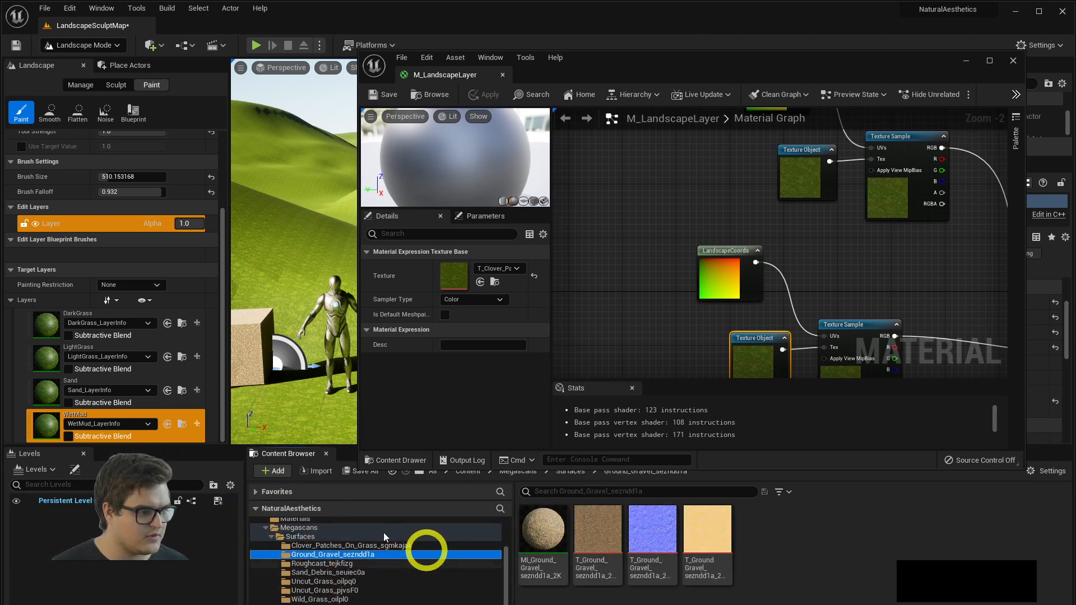
click(261, 574)
click(323, 565)
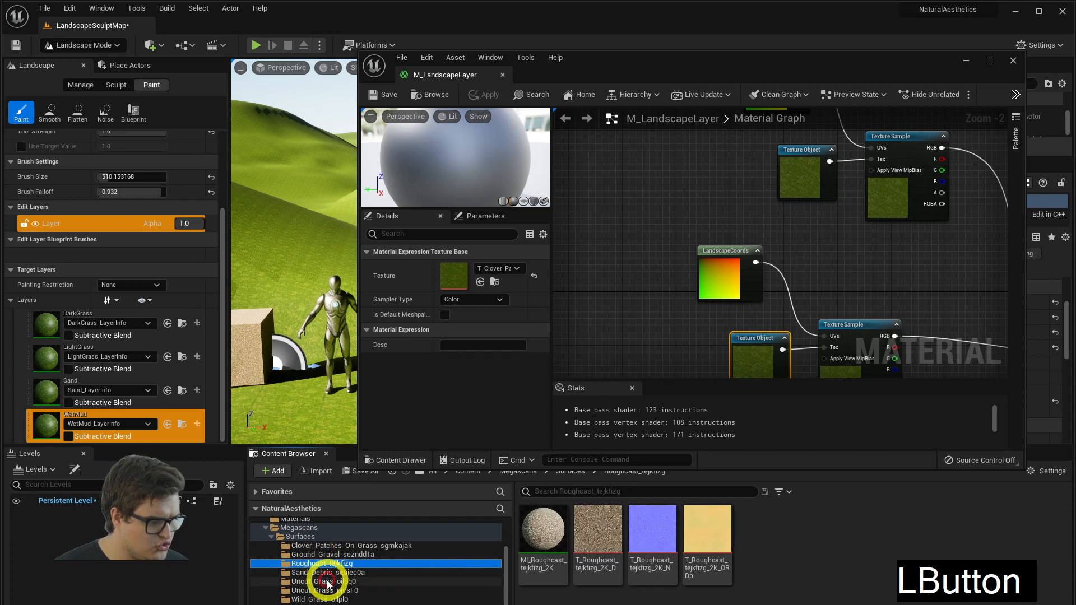
click(312, 583)
click(313, 592)
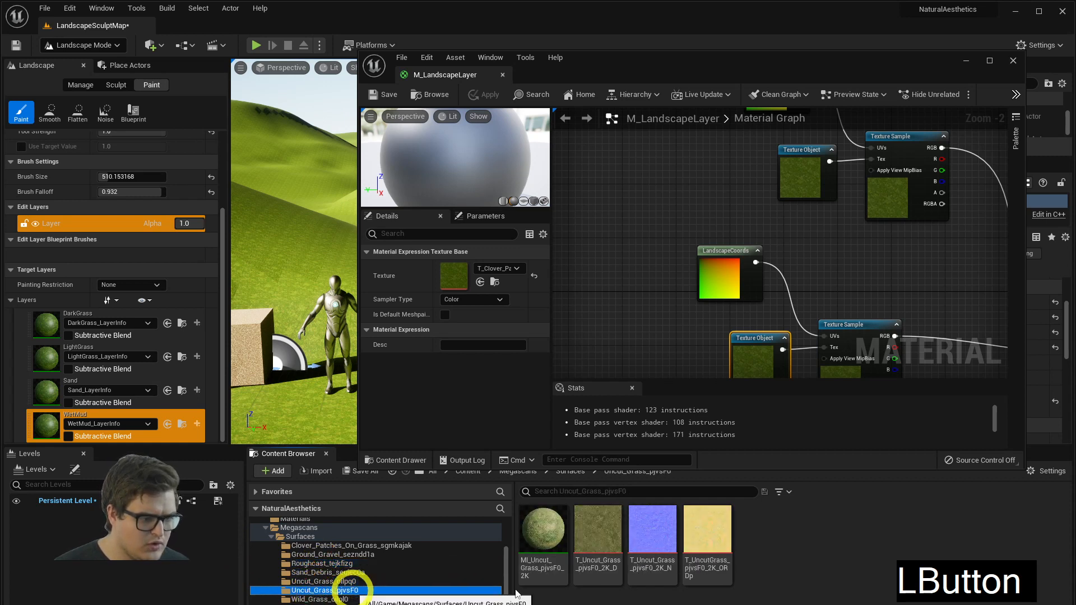
click(339, 598)
click(332, 591)
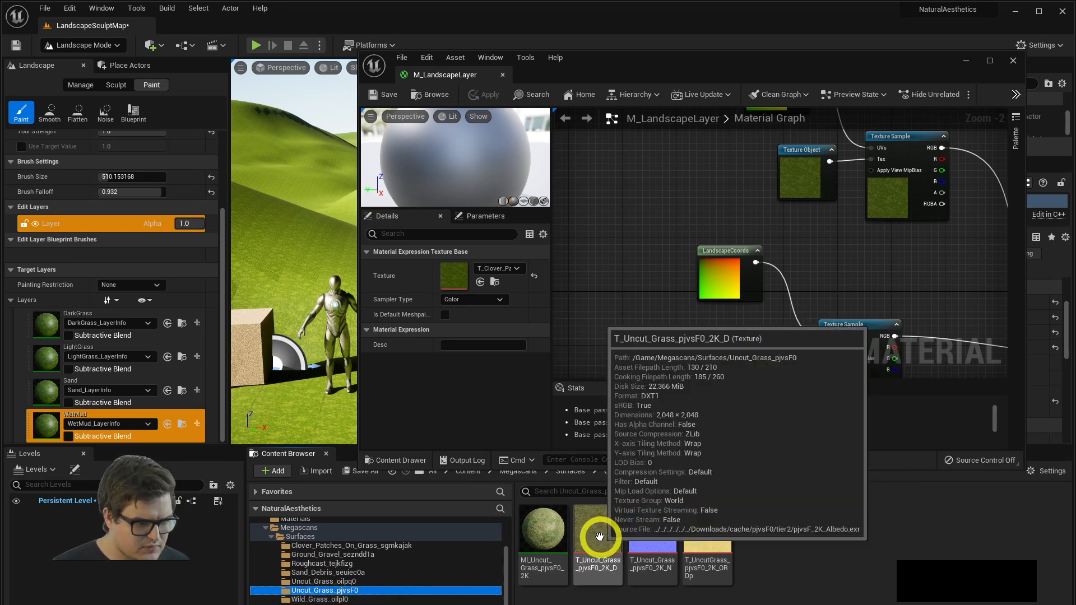
Assign T_Uncut_Grass_pjvsF0_2K_D to the LightGrass layer's Texture Object and nudge the node slightly within its group.
click(641, 530)
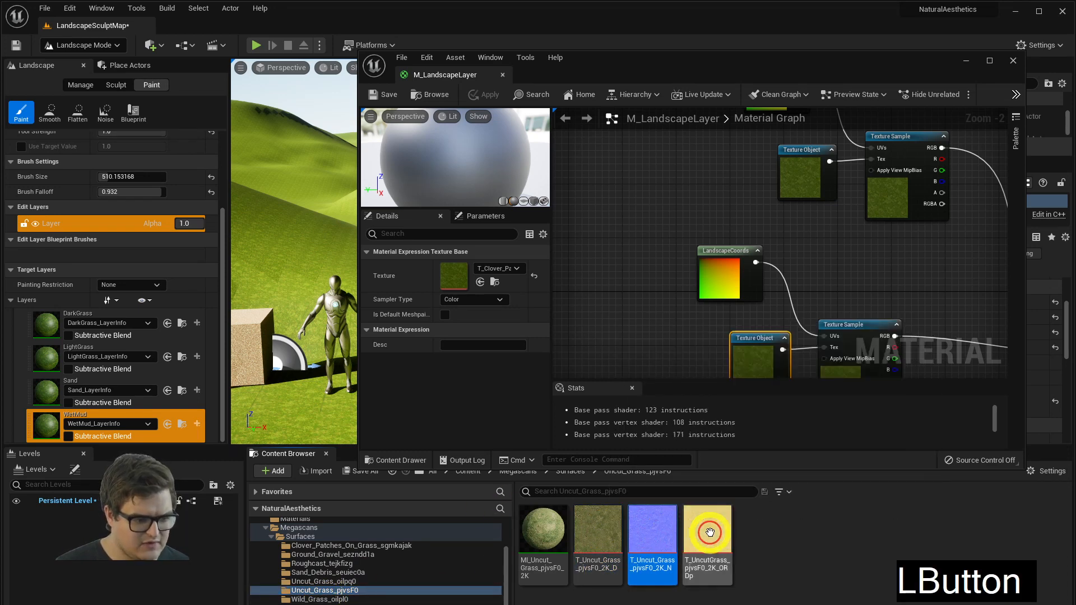
click(687, 540)
click(542, 541)
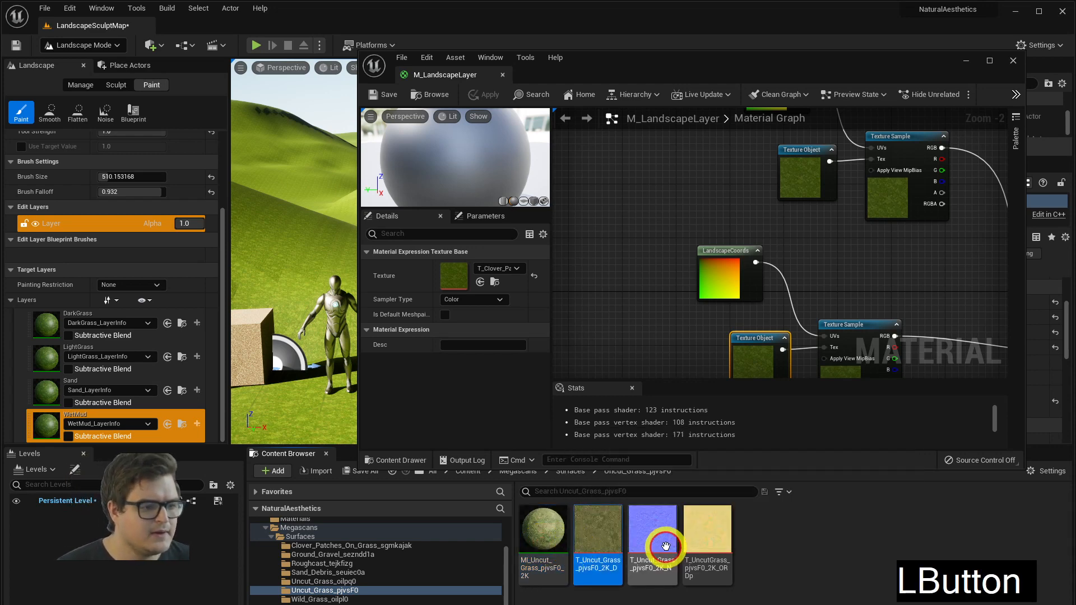
drag(577, 524, 465, 279)
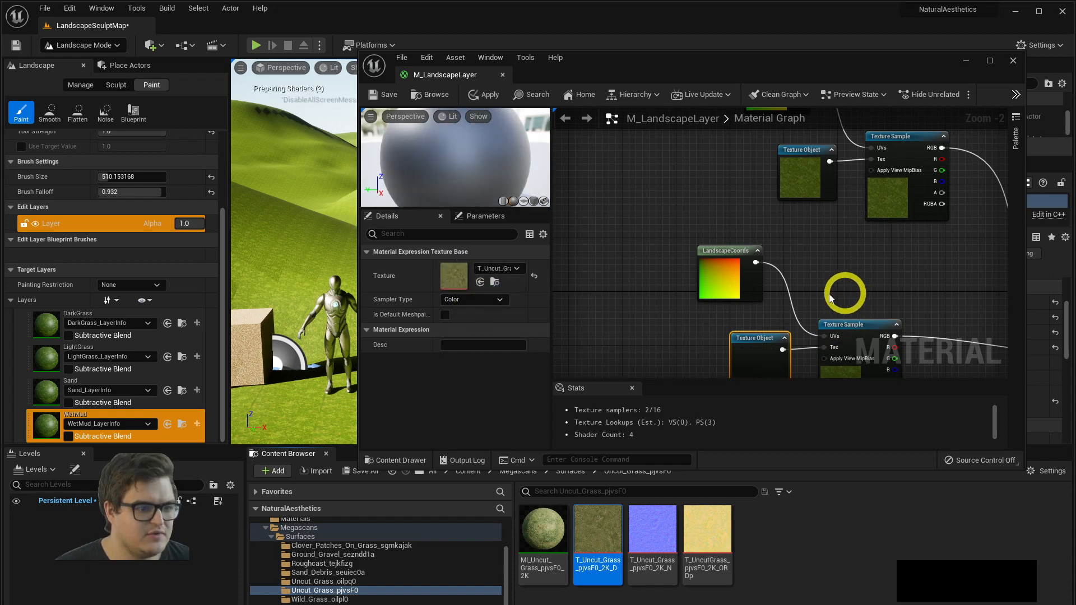
right_drag(934, 292, 722, 336)
drag(668, 308, 651, 329)
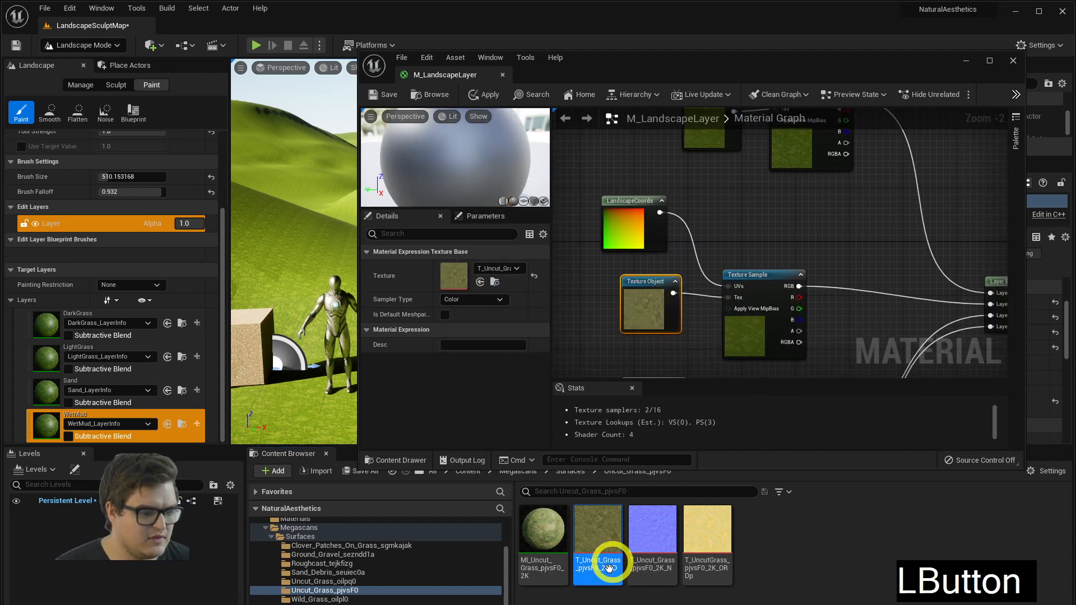
Locate the Sand layer's node group, check the Sand_Debris_seuiec0a folder, and open the Ground_Gravel_sezndd1a surface folder.
right_drag(800, 281, 801, 220)
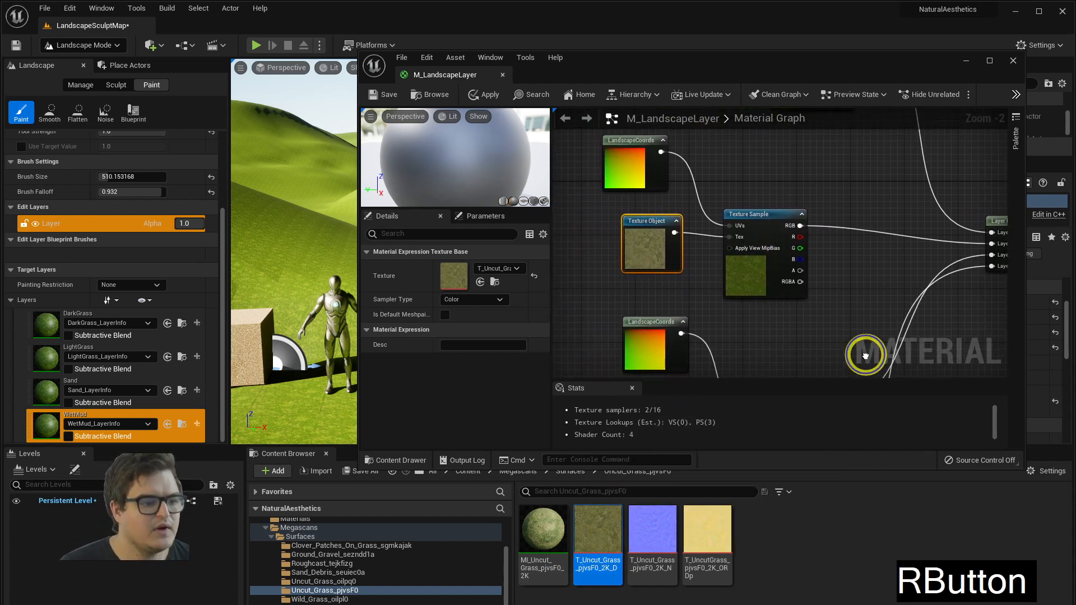
right_drag(866, 356, 860, 187)
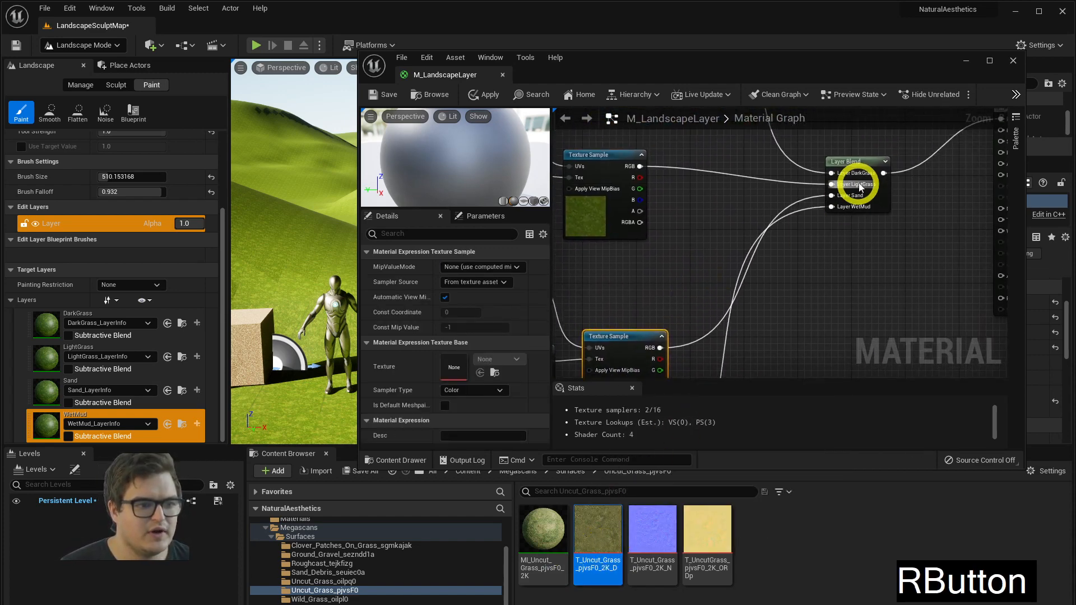
right_drag(680, 259, 806, 200)
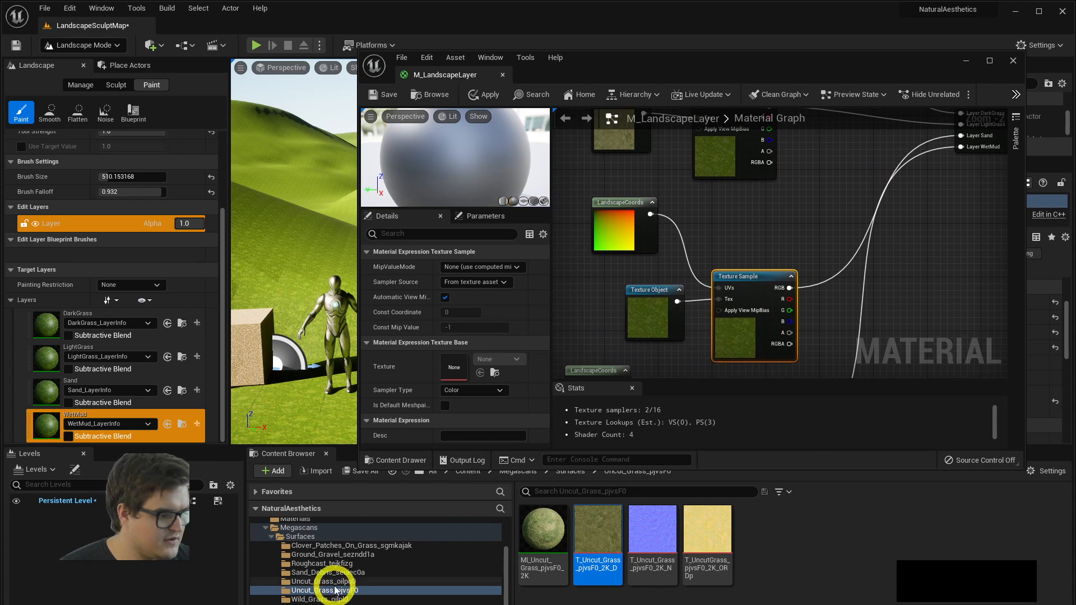
click(314, 572)
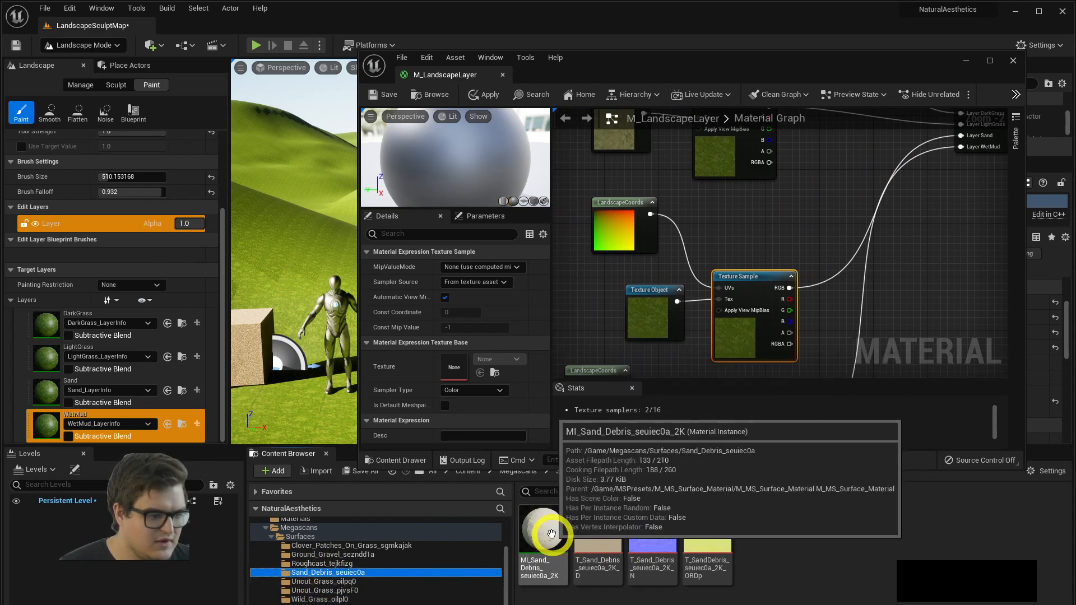
click(363, 556)
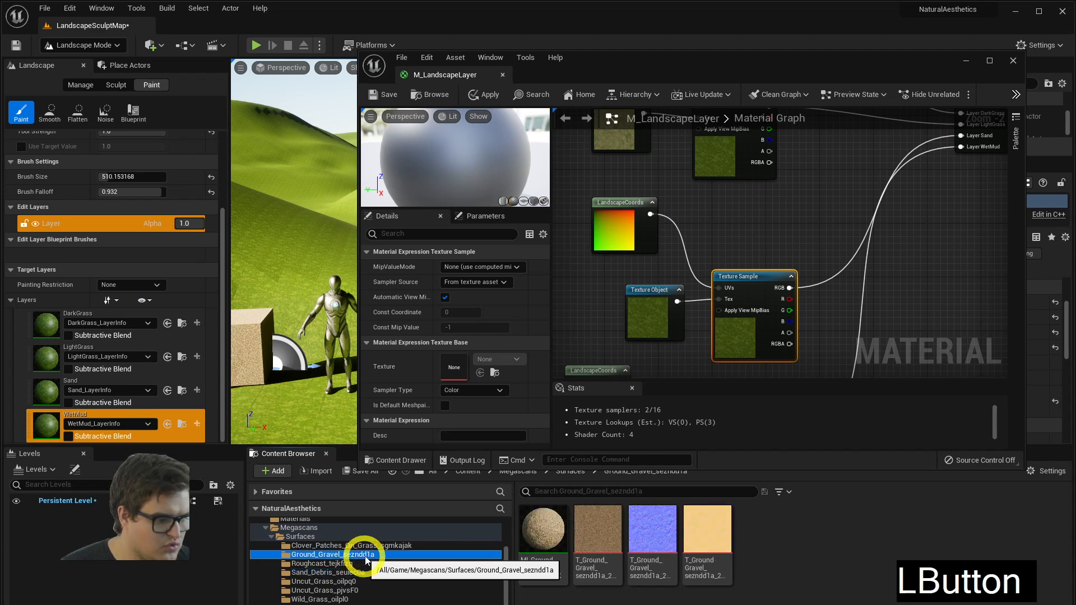
Examine the material instance, albedo texture and normal map in the Ground_Gravel_sezndd1a folder.
mouse_move(541, 532)
mouse_down()
mouse_move(649, 293)
mouse_move(543, 541)
mouse_up()
click(543, 542)
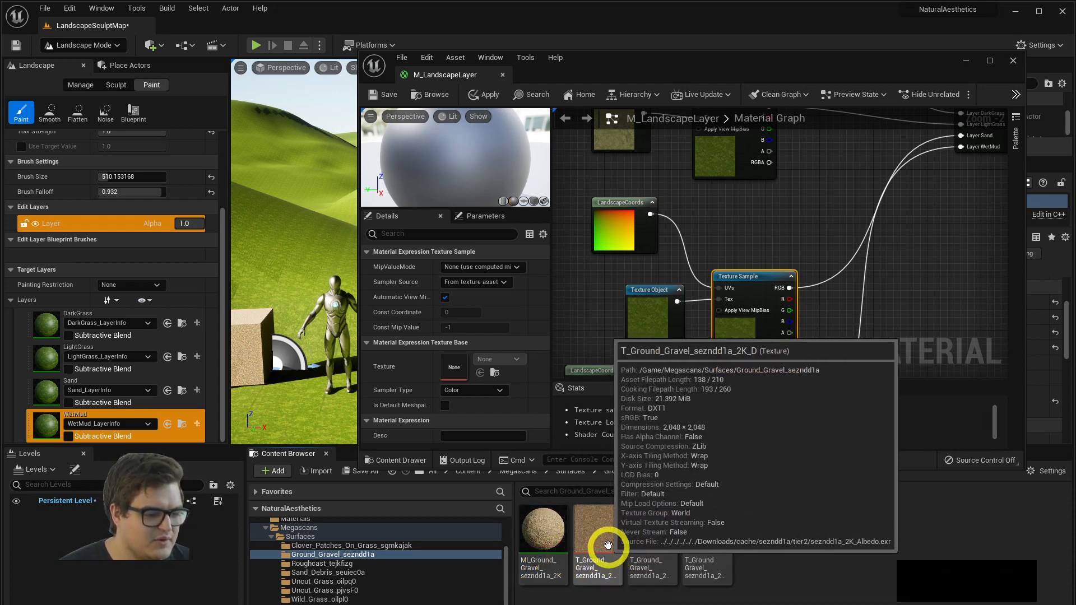
click(597, 544)
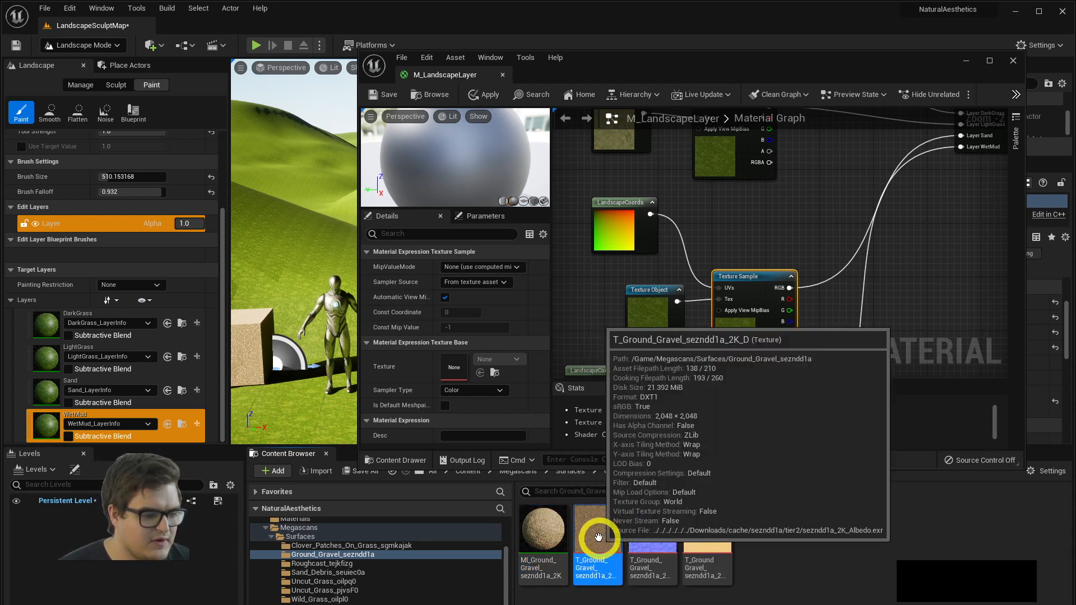
mouse_move(602, 545)
mouse_down()
mouse_move(657, 350)
mouse_move(604, 565)
mouse_up()
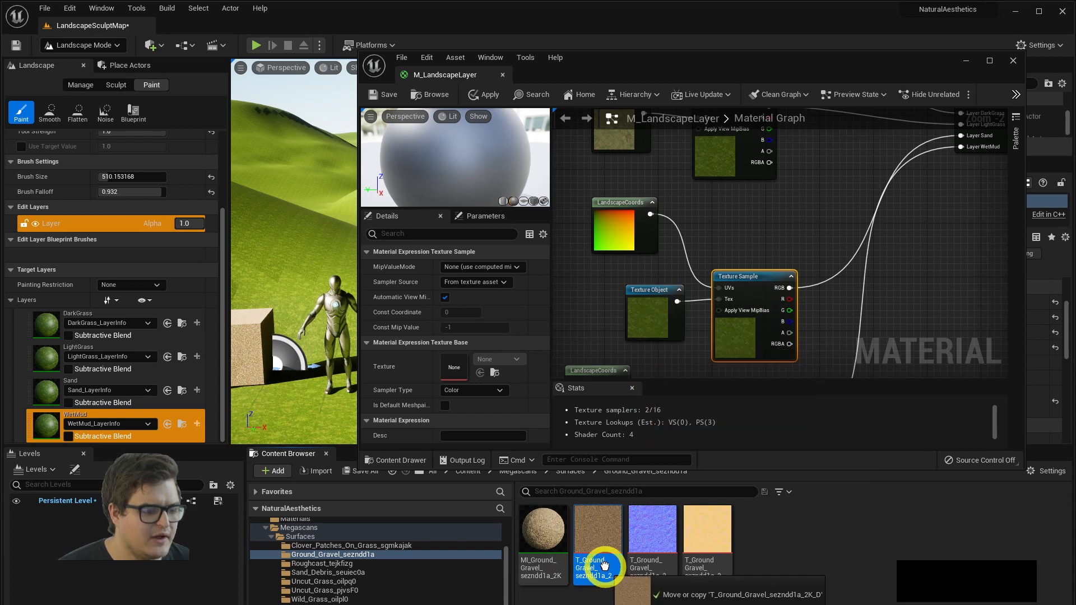
click(604, 536)
click(612, 561)
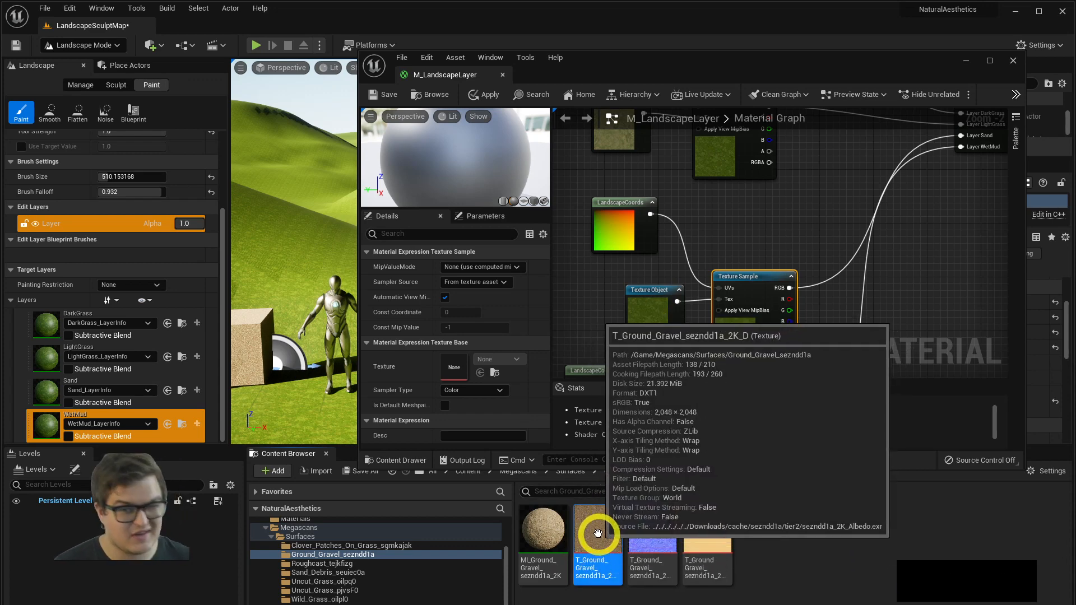
click(646, 527)
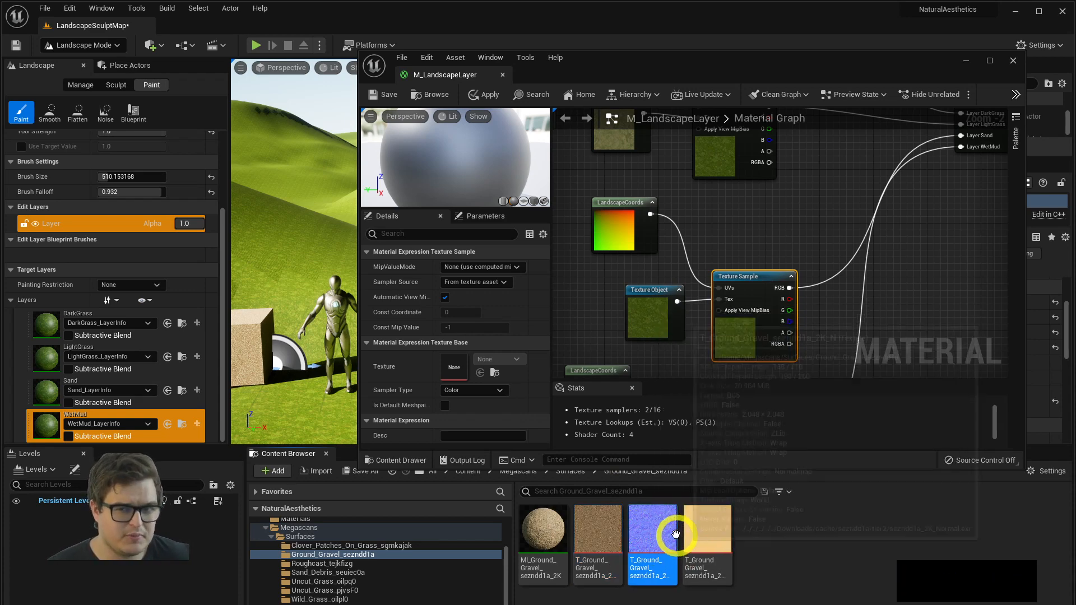
click(617, 527)
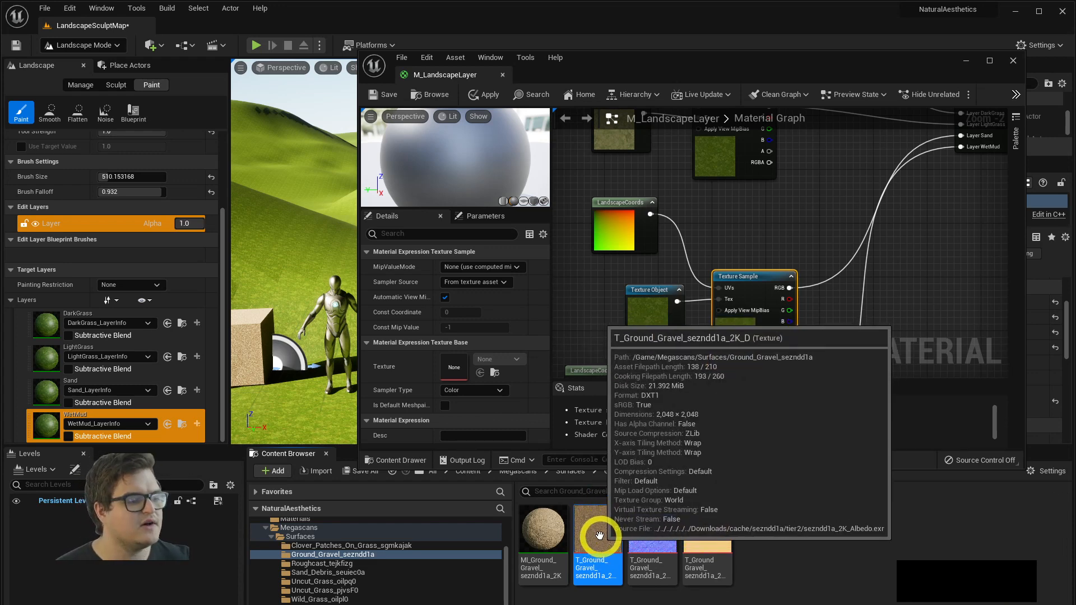
Assign T_Ground_Gravel_sezndd1a_2K_D to the Sand layer's Texture Object and save the material.
drag(596, 533, 457, 274)
click(653, 309)
click(642, 304)
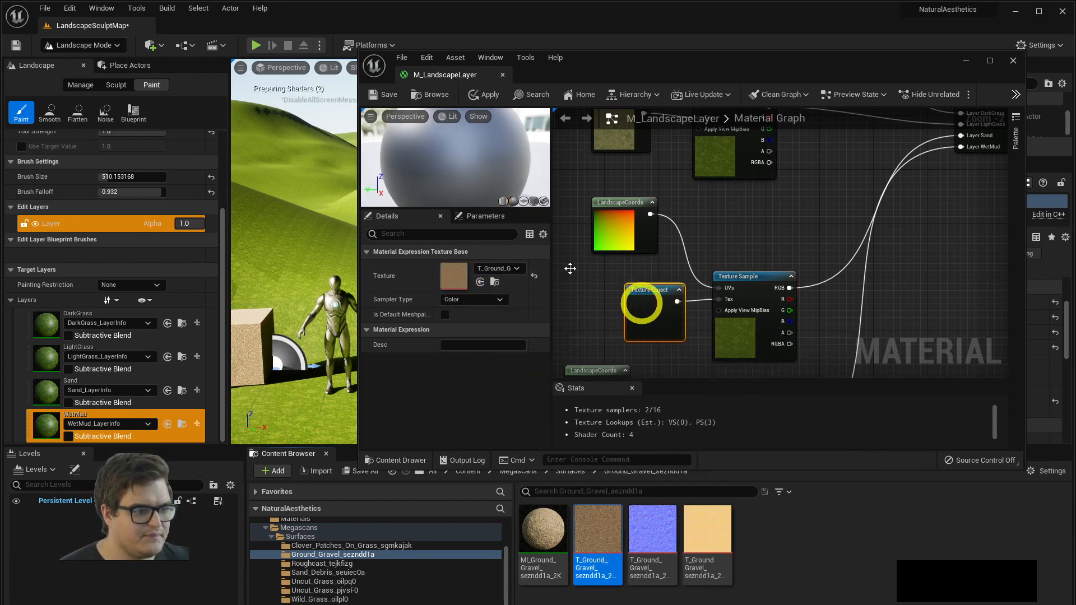
click(390, 95)
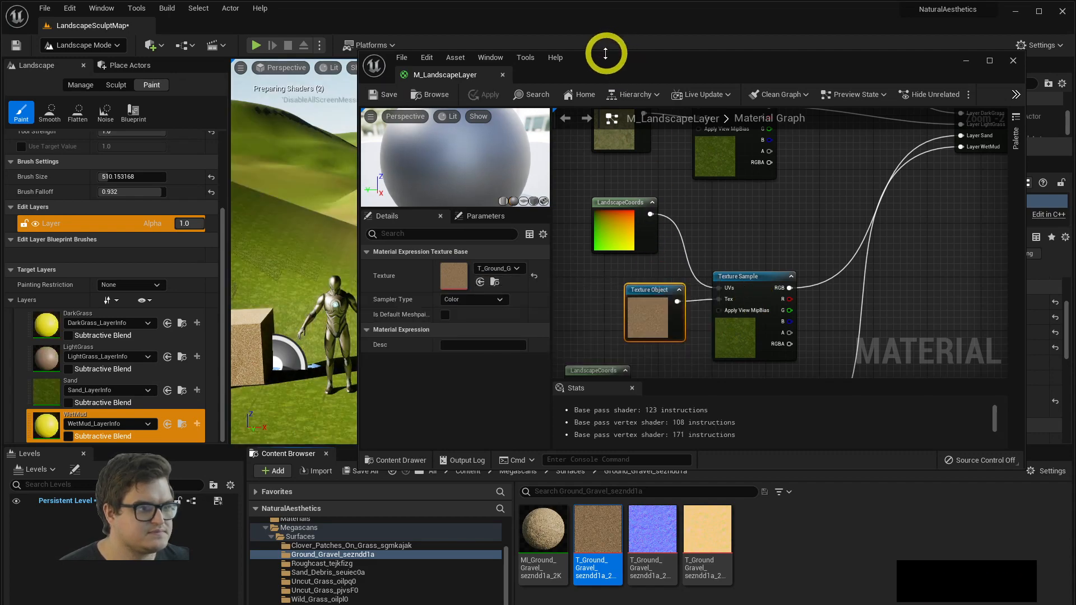
Move the material editor aside and fly over the landscape to inspect the updated layer textures.
drag(605, 53, 1037, 115)
mouse_move(582, 245)
right_down()
mouse_move(610, 320)
mouse_move(463, 312)
mouse_move(589, 292)
mouse_move(598, 267)
mouse_move(610, 277)
mouse_move(576, 286)
right_up()
key(w)
key(d)
key(w)
key(w)
key(e)
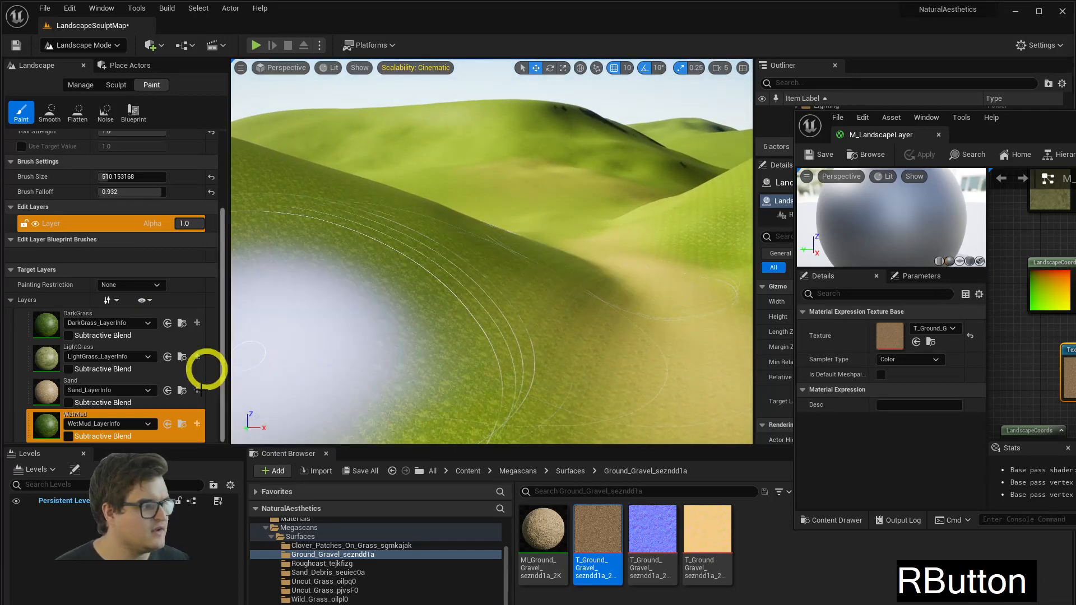
Choose the LightGrass target layer and paint a stroke of it on the landscape.
click(58, 366)
right_drag(487, 336, 442, 335)
mouse_move(491, 288)
mouse_down()
mouse_move(516, 290)
mouse_move(560, 257)
mouse_up()
key(w)
key(a)
mouse_move(559, 257)
right_down()
mouse_move(620, 284)
mouse_move(620, 272)
mouse_move(849, 102)
right_up()
Bring the material editor back over the viewport and check the Uncut_Grass and Roughcast_tejkfizg folders for a suitable WetMud texture.
drag(1031, 119, 545, 103)
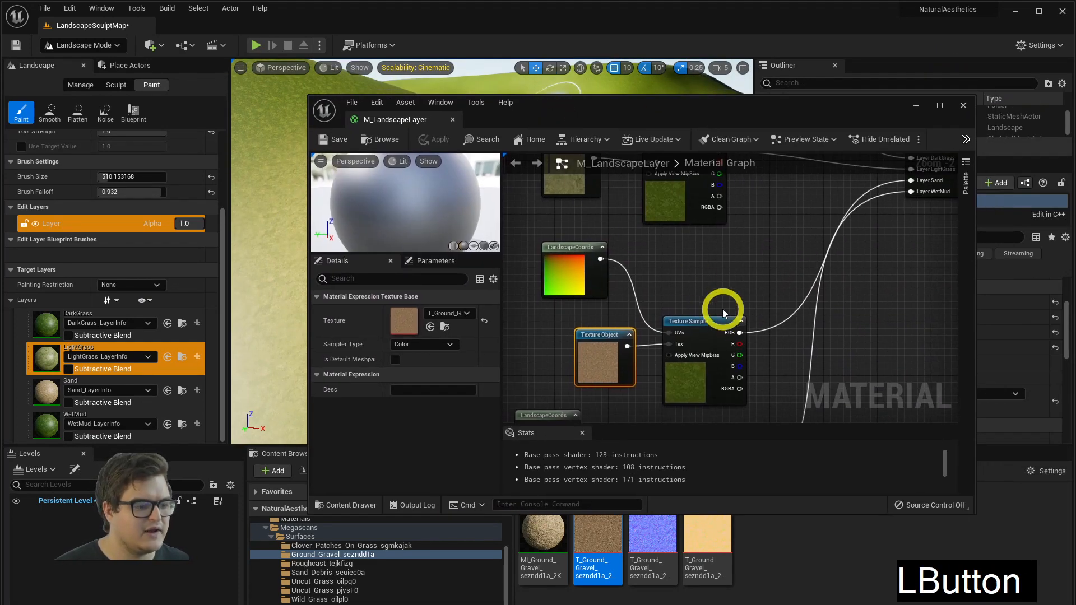
click(365, 582)
click(318, 590)
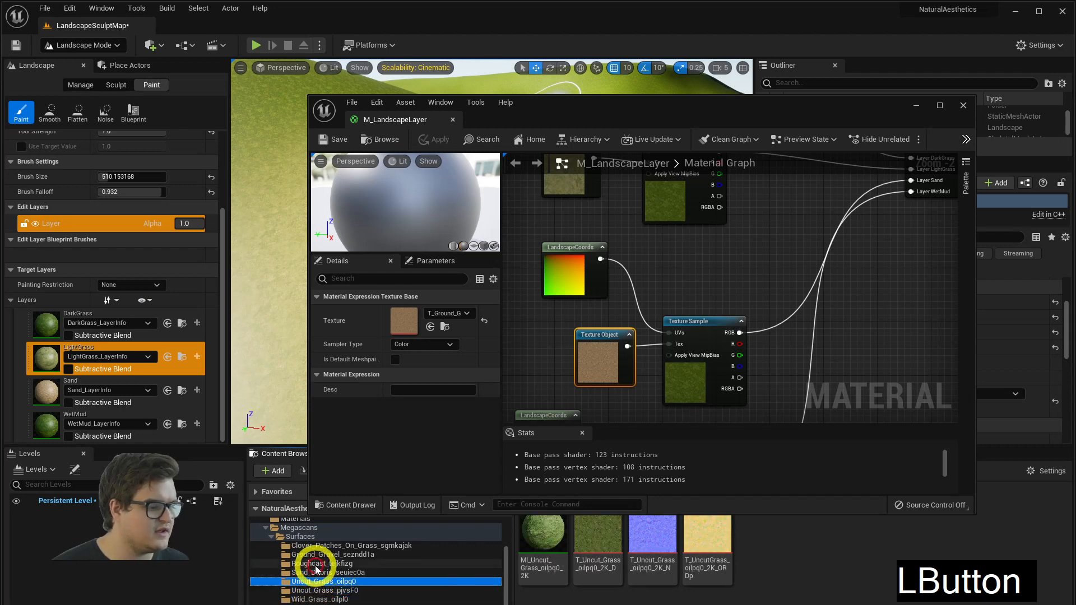
click(315, 563)
Open Quixel Bridge and look through the locally downloaded surfaces, including Forest Floor, Gouged Rock Cliff and Castle Wall, for a mud texture.
click(100, 8)
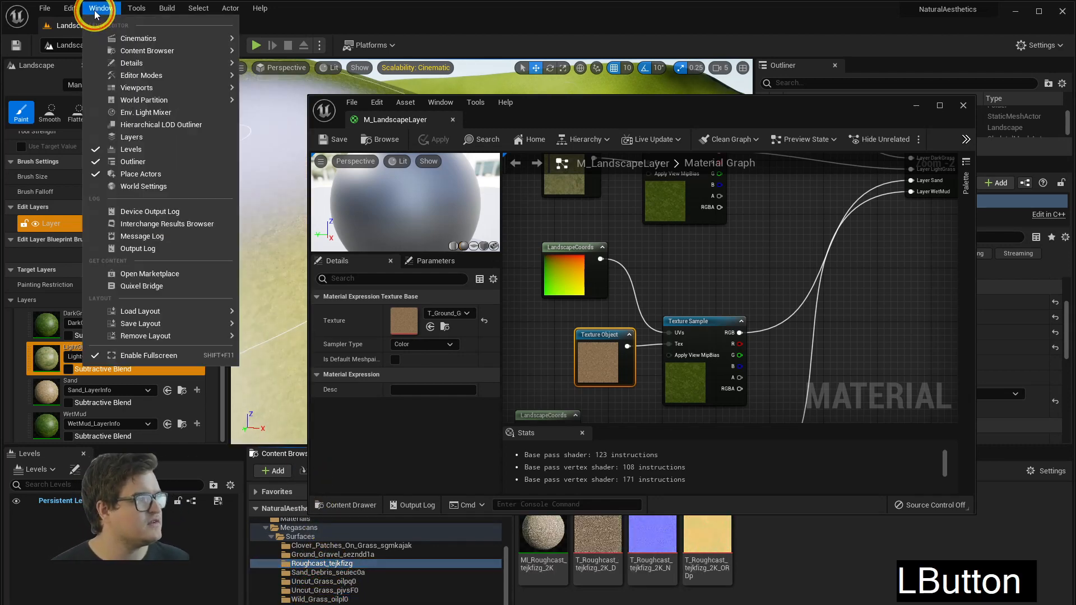
click(145, 289)
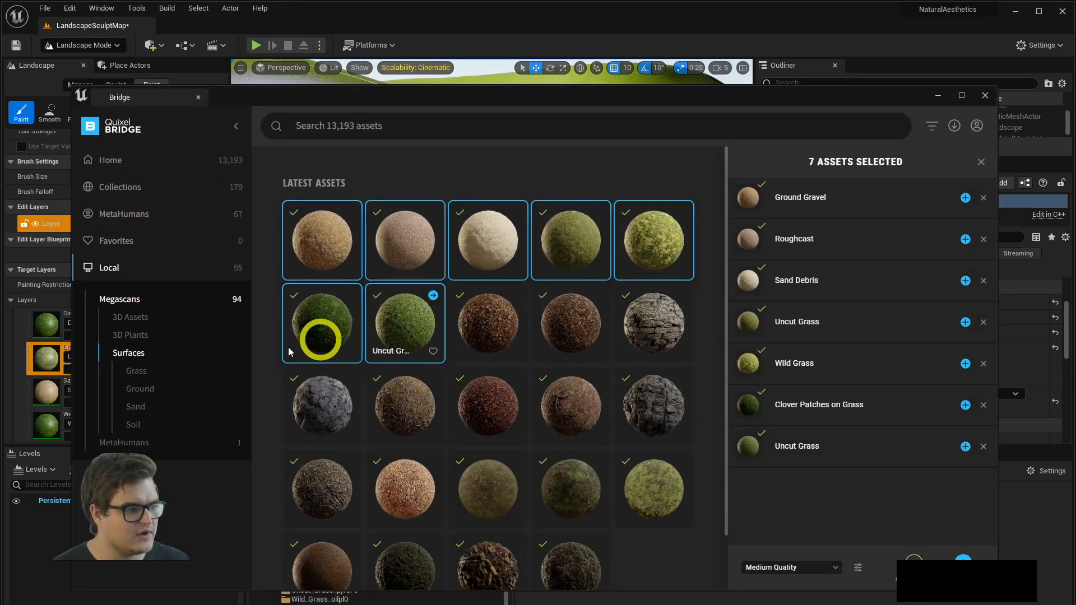
scroll(575, 430, down, 2)
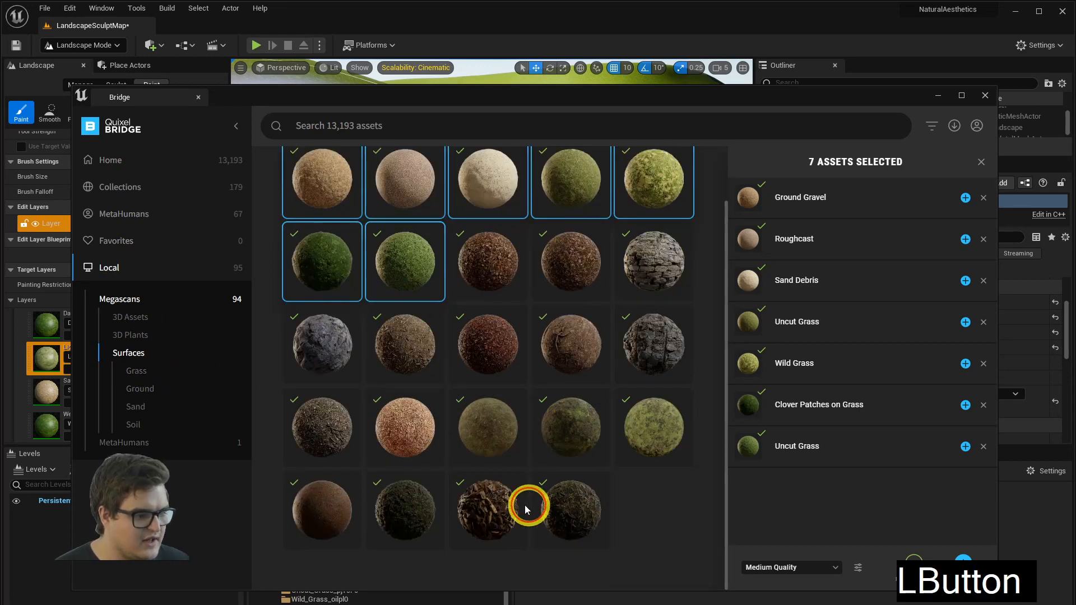
click(483, 508)
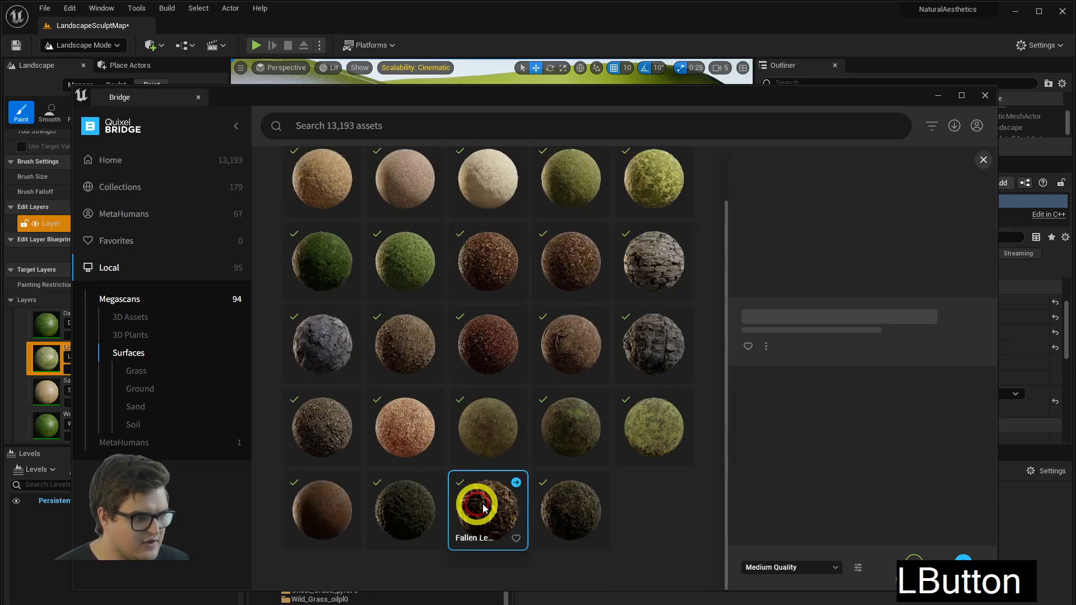
click(569, 336)
click(480, 336)
click(390, 355)
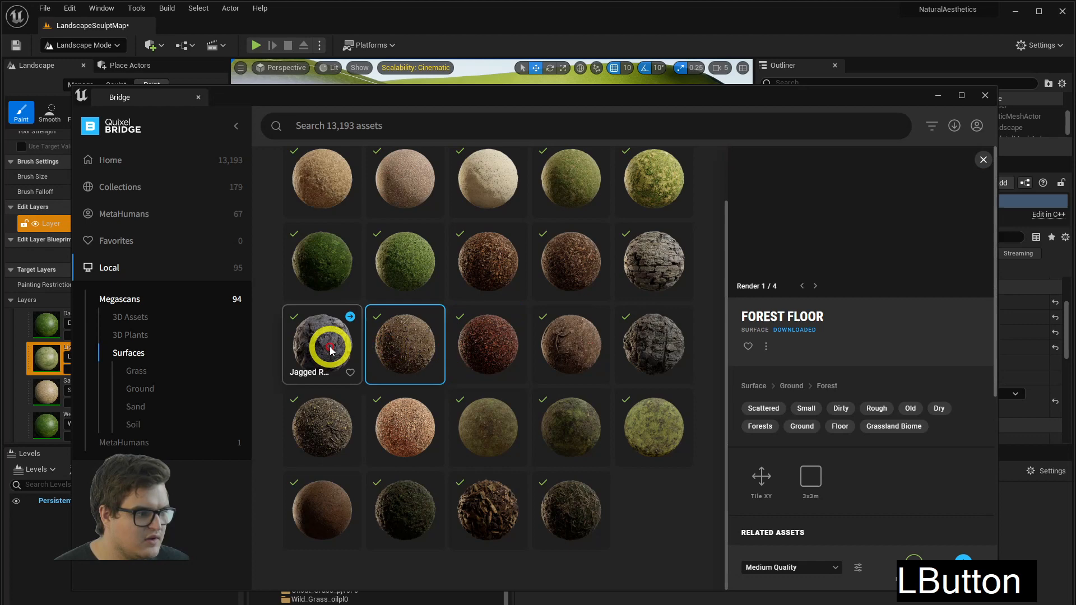
click(327, 420)
click(668, 344)
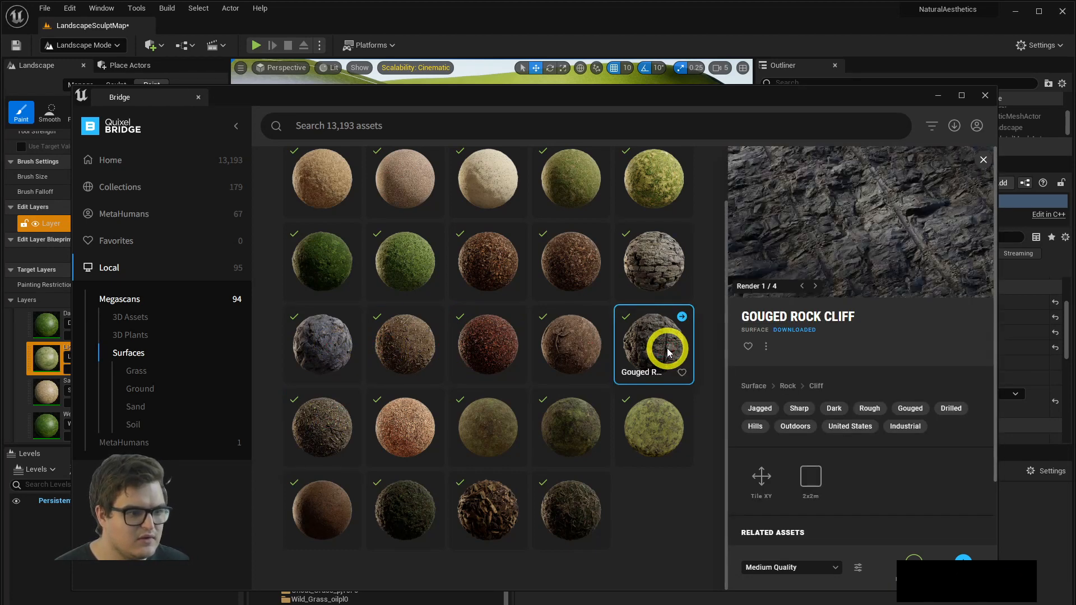
click(655, 279)
scroll(505, 337, up, 1)
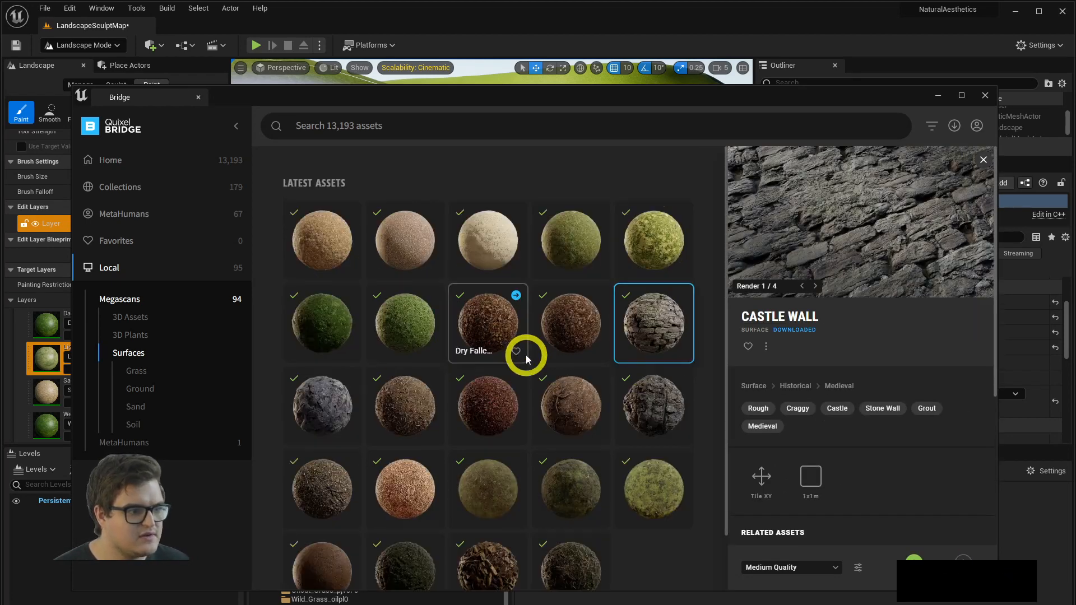
Browse the full Bridge surface library through the Sand and Soil categories and narrow it to the Mud surfaces.
click(108, 191)
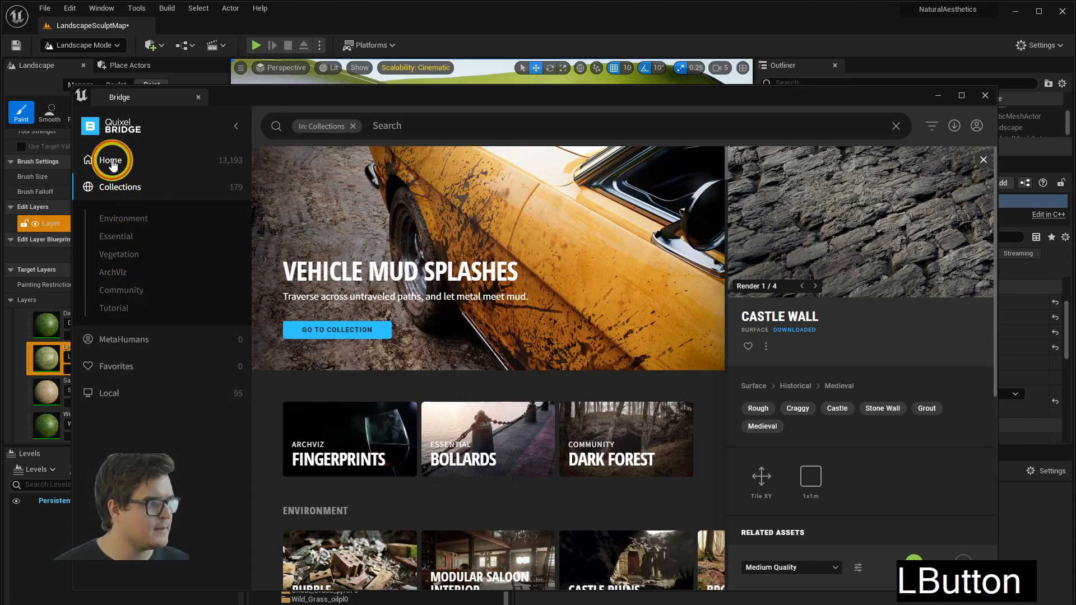
click(118, 228)
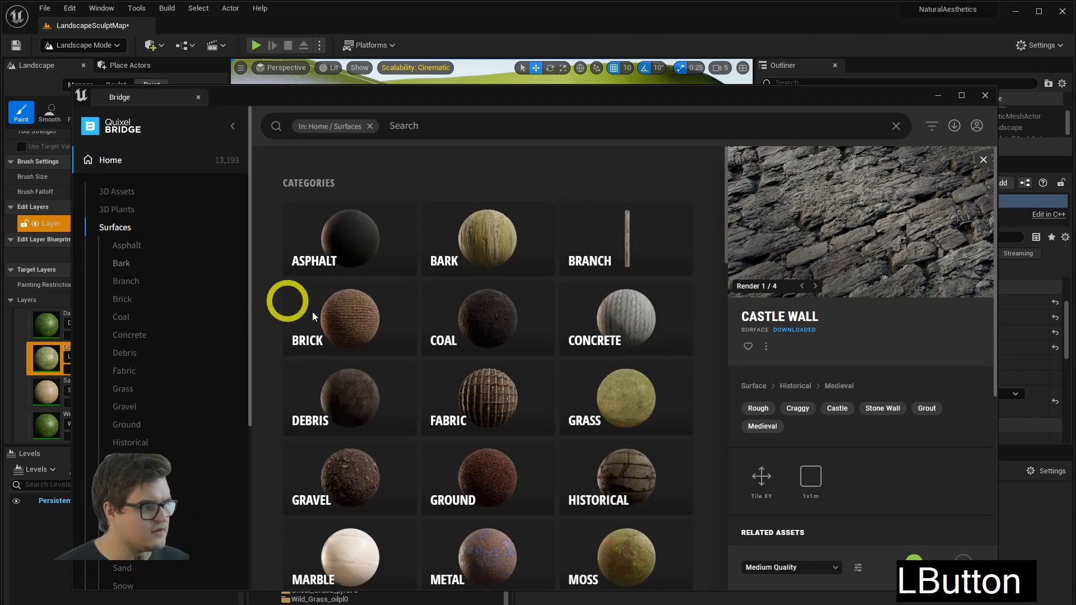
scroll(157, 440, down, 3)
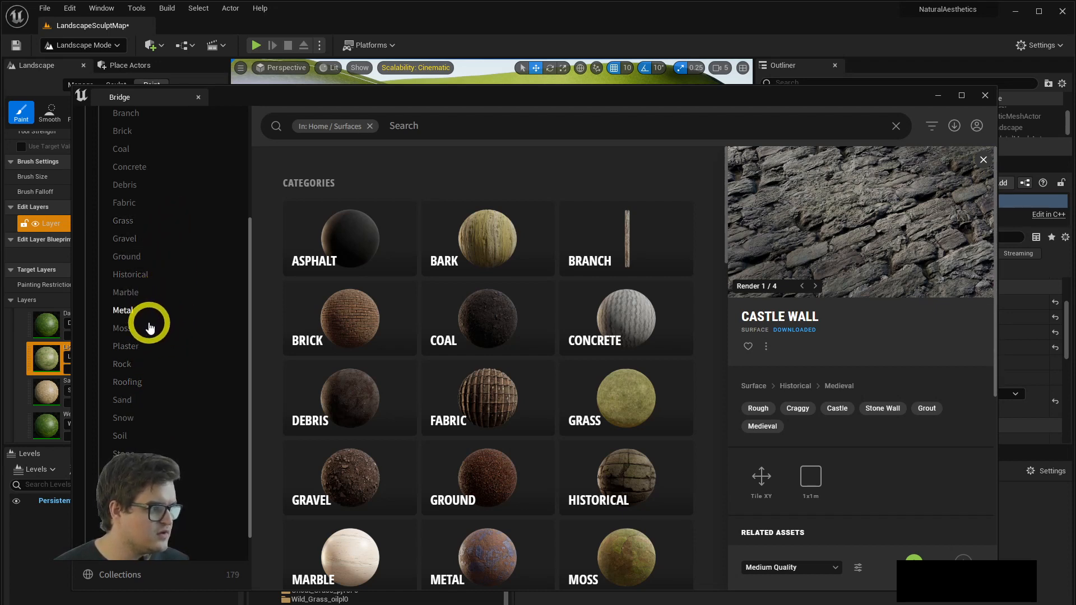
click(144, 402)
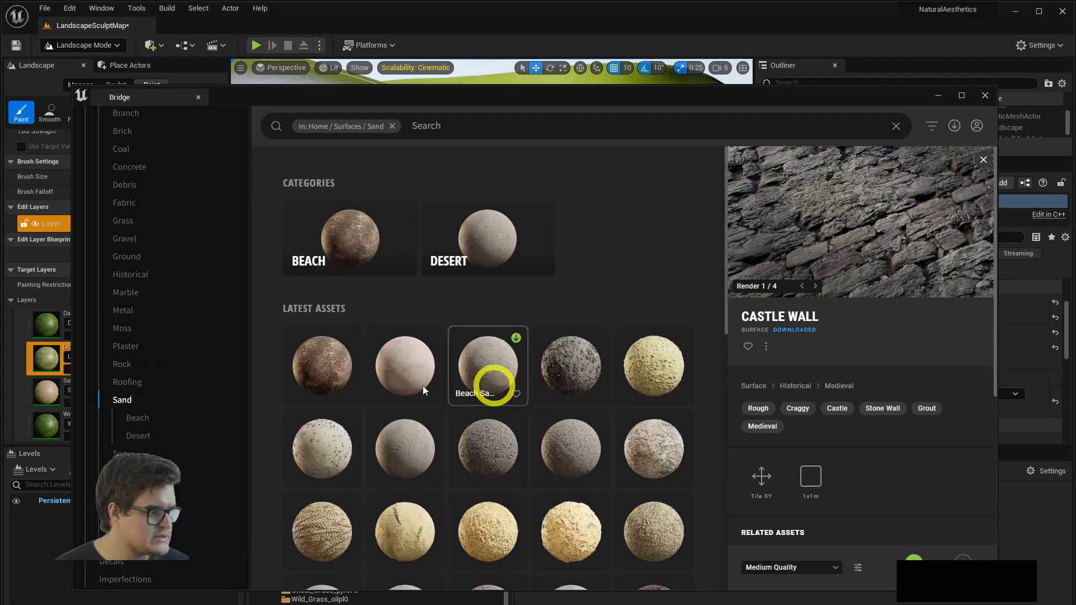
click(126, 543)
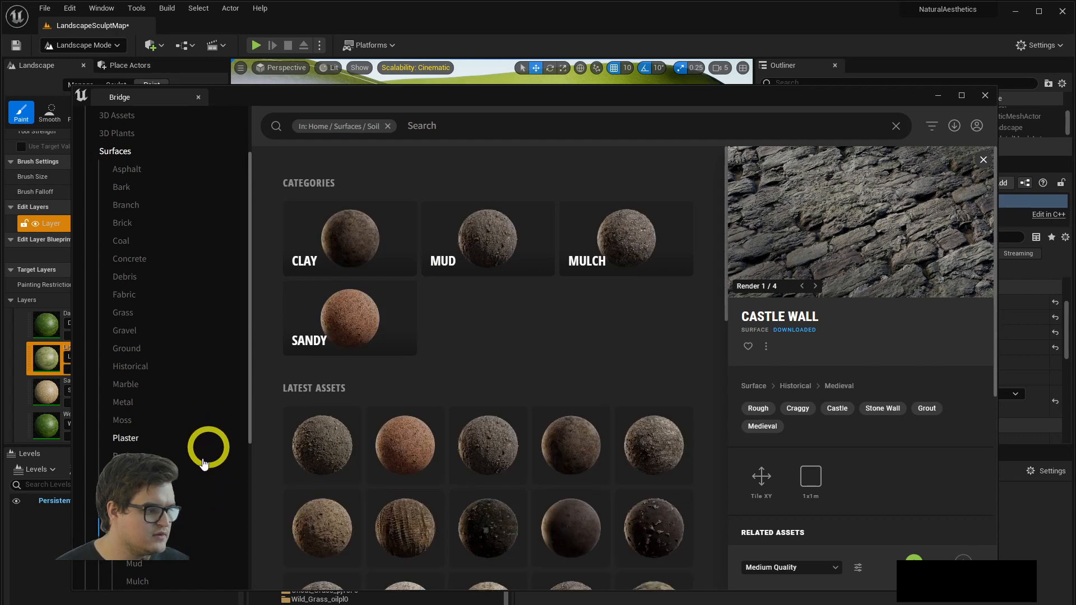
scroll(209, 450, down, 2)
click(134, 450)
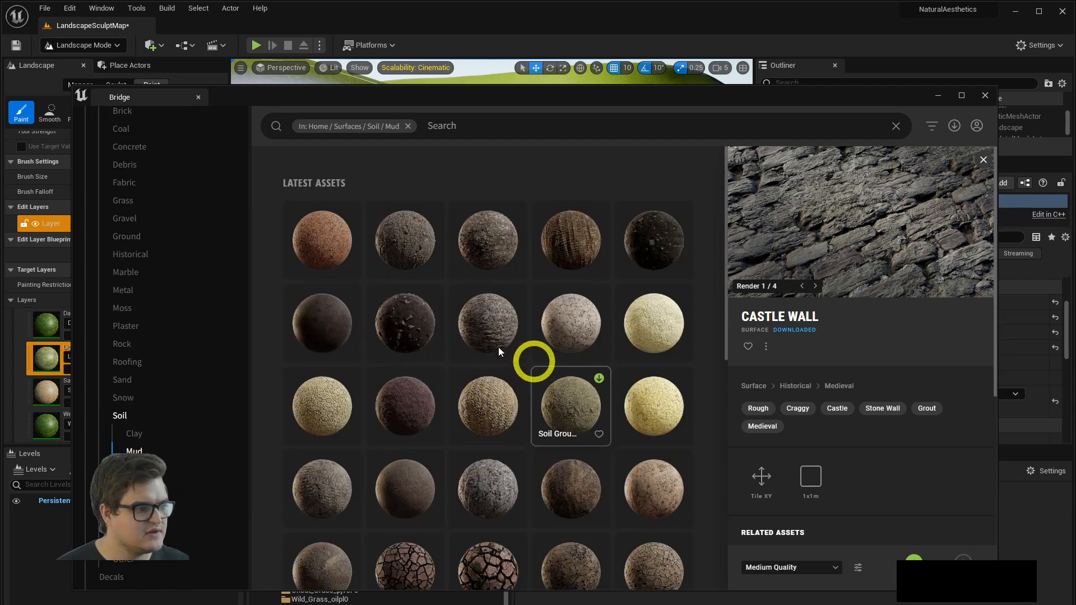
Preview the dark mud surfaces, add the Trampled Coal surface to the project at Medium Quality, and clear Bridge out of the way.
click(326, 318)
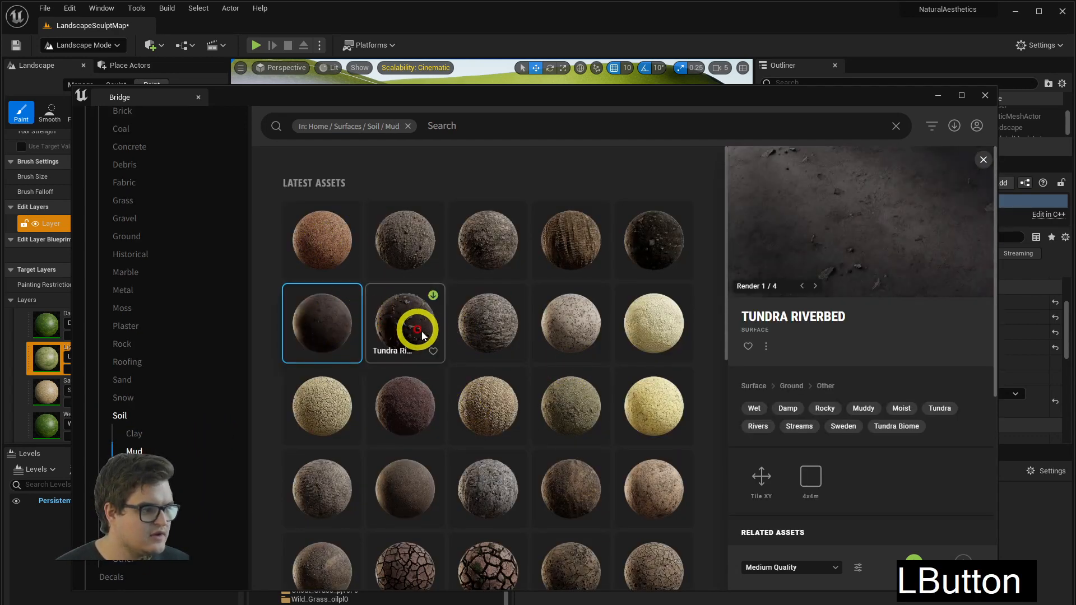
scroll(560, 426, down, 3)
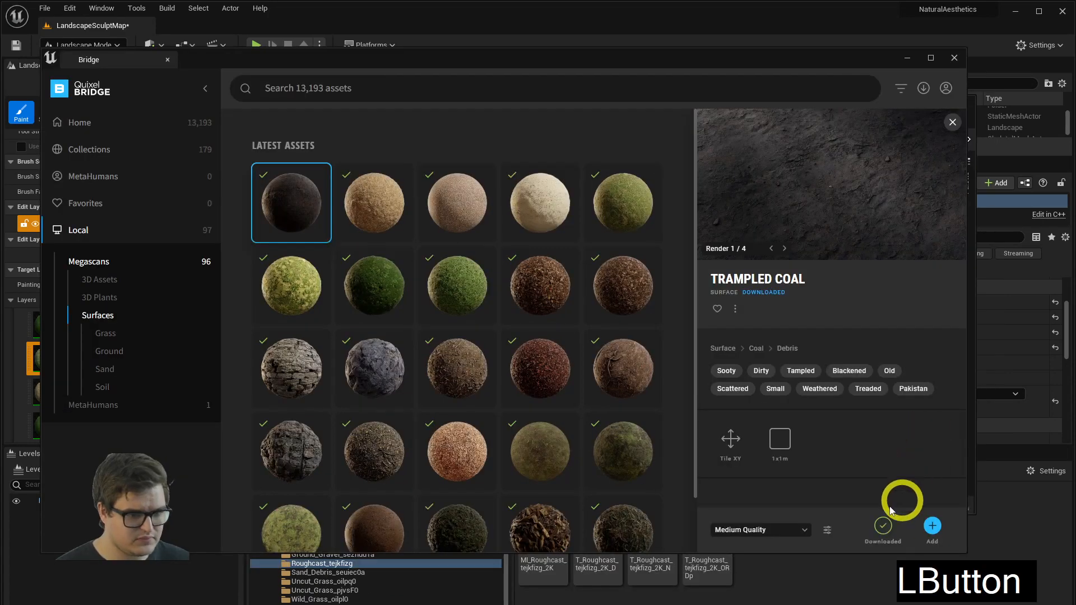
click(931, 527)
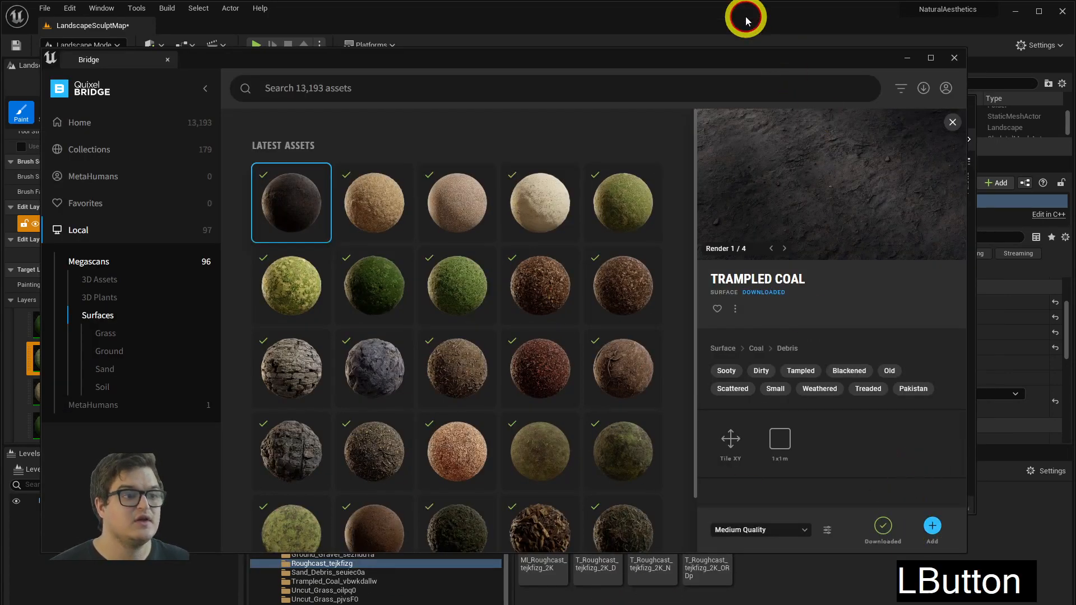
drag(832, 66, 1075, 194)
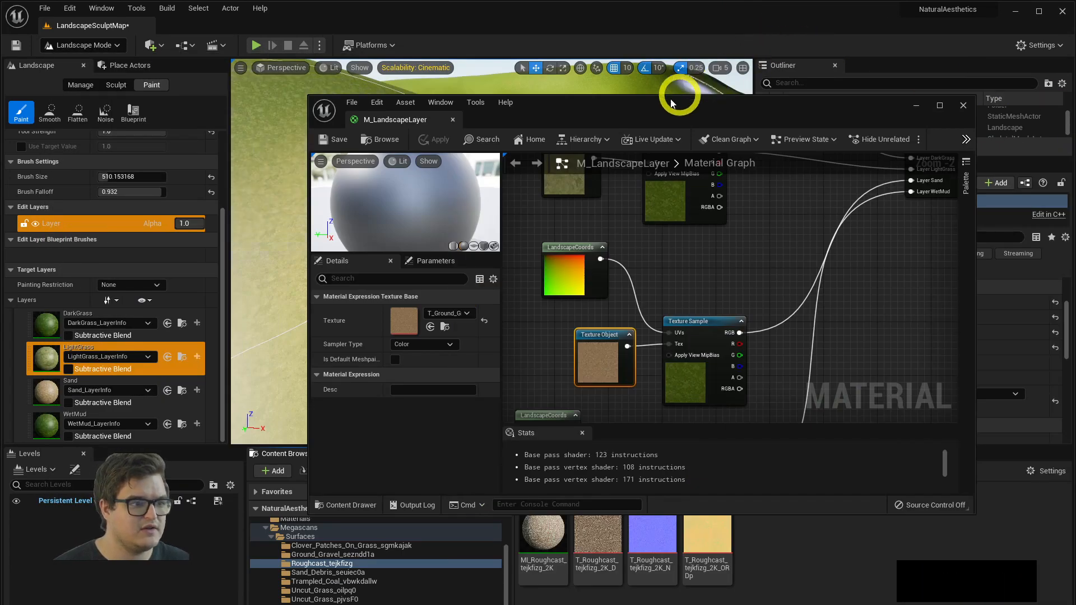
Select the WetMud layer's Texture Object and arrange the material editor so both that node and the project assets are accessible.
drag(634, 118, 596, 68)
click(665, 247)
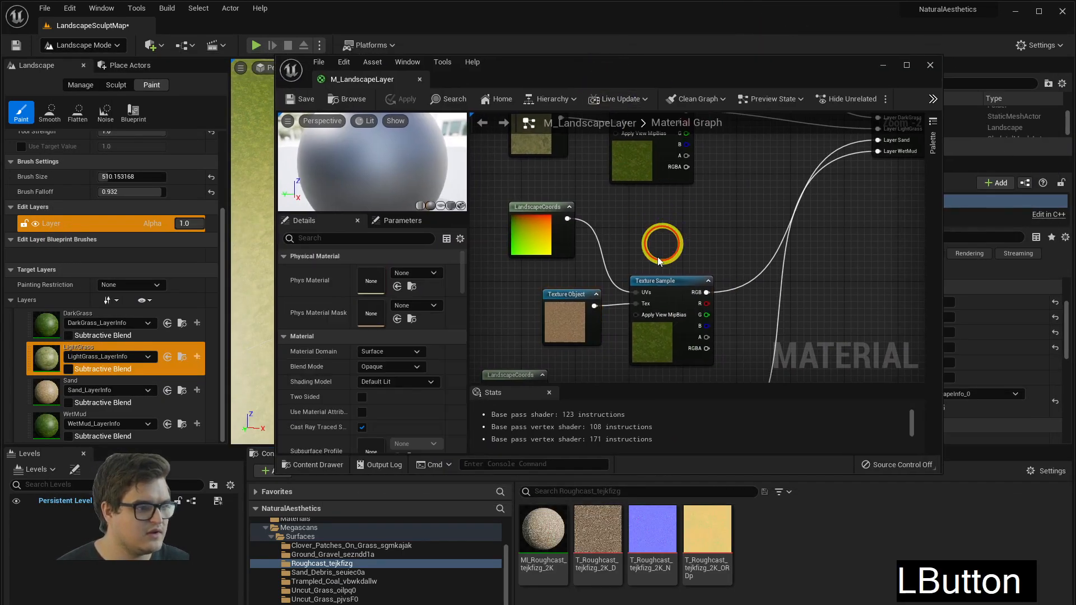
right_drag(666, 247, 704, 139)
right_drag(634, 308, 669, 226)
click(610, 314)
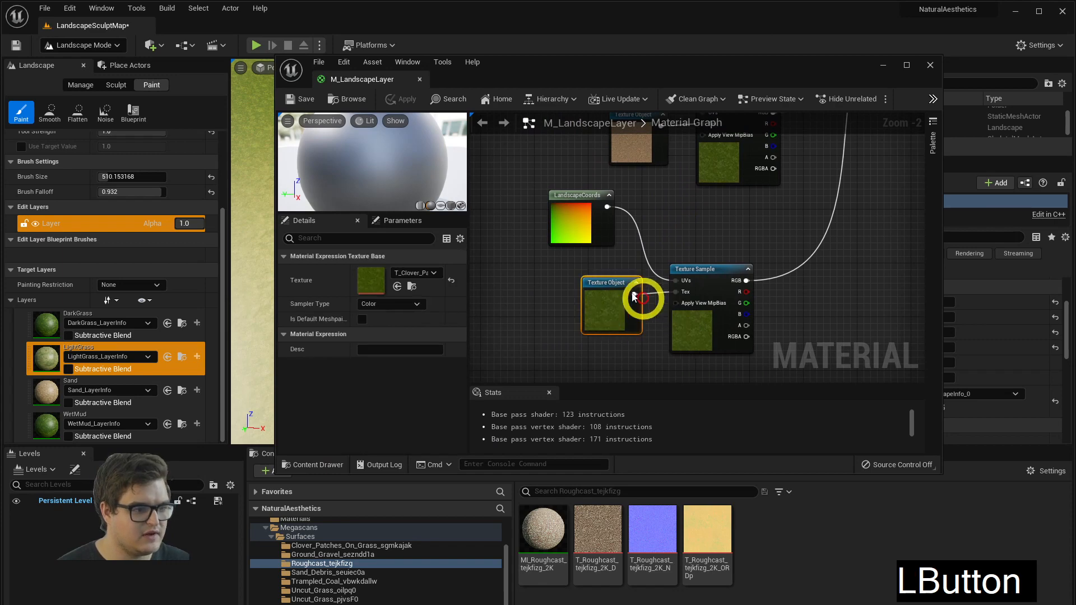
right_drag(597, 265, 585, 255)
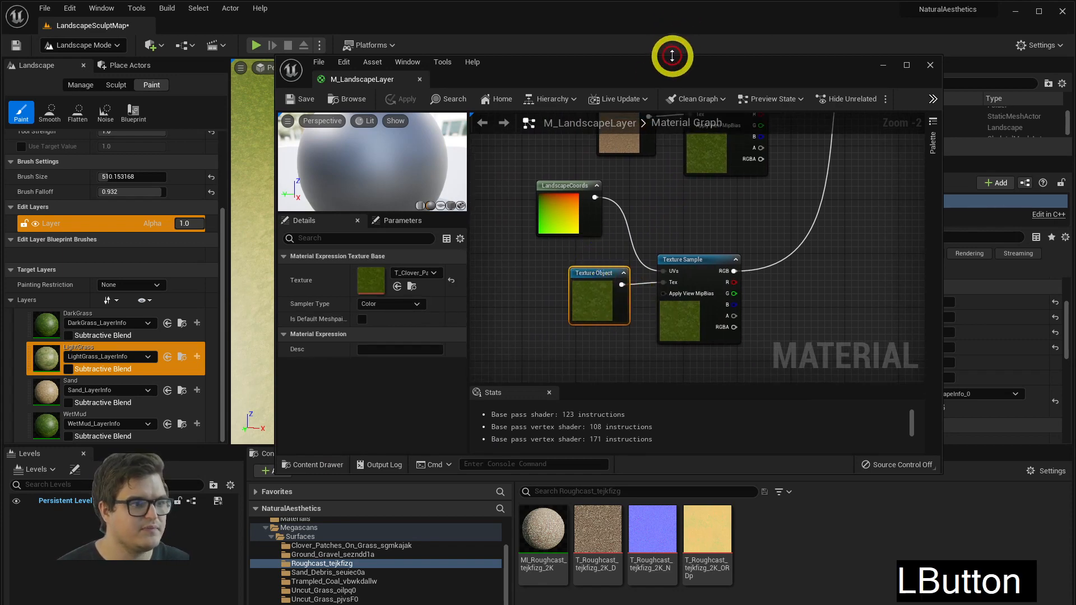
drag(672, 57, 684, 2)
right_drag(620, 285, 713, 351)
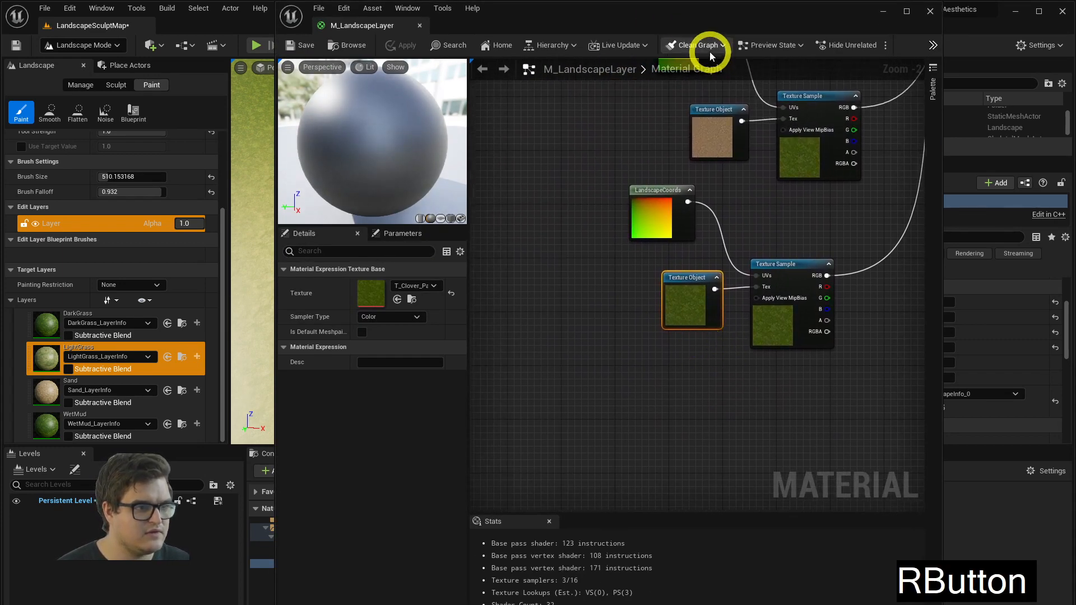
drag(726, 7, 785, 48)
right_drag(805, 262, 711, 222)
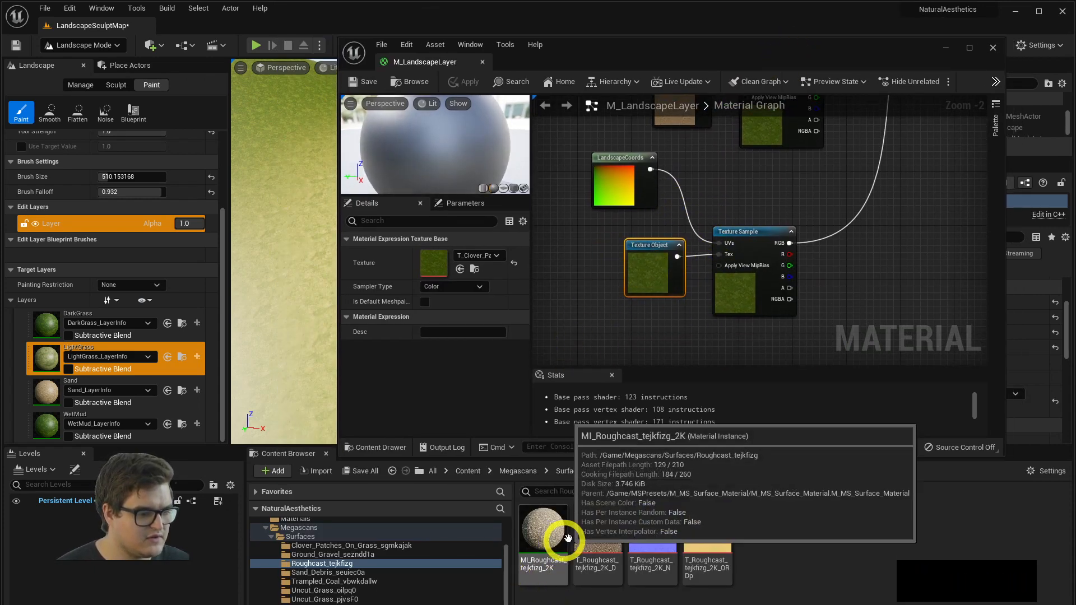
Assign T_Trampled_Coal_vbwkdallw_2K_D from the Trampled_Coal_vbwkdallw folder to the WetMud Texture Object and save the material.
click(323, 582)
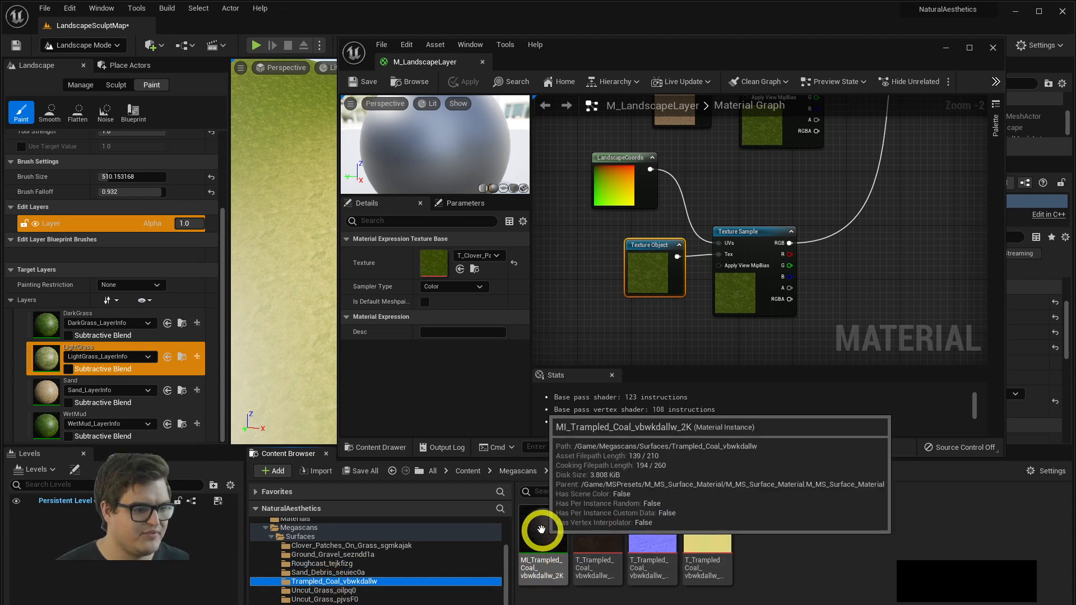
mouse_move(543, 529)
mouse_down()
mouse_move(656, 247)
mouse_move(427, 269)
mouse_move(555, 530)
mouse_up()
click(613, 533)
drag(620, 528, 439, 264)
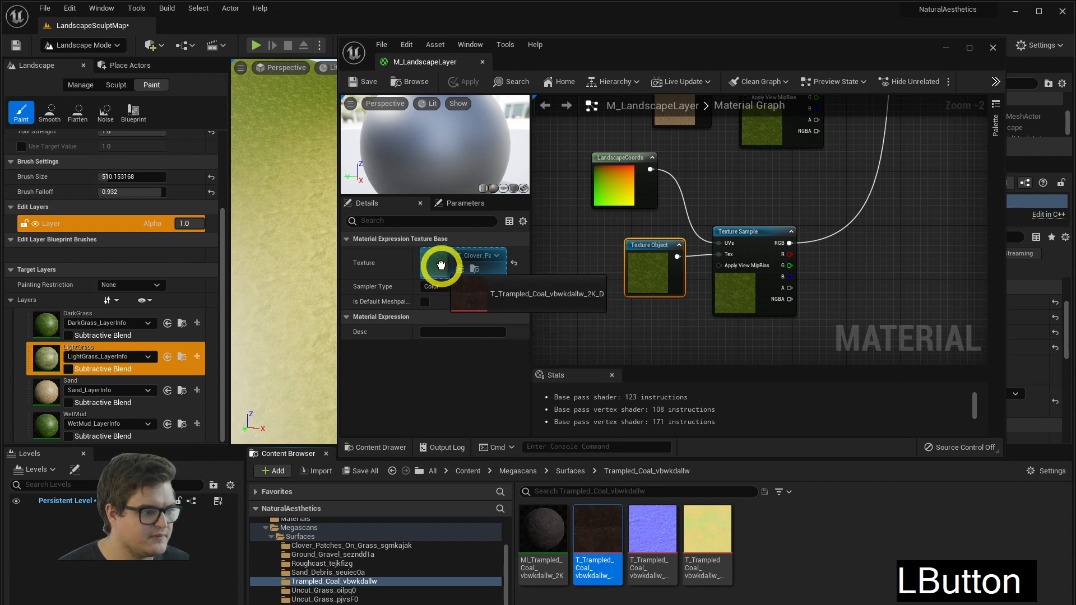
click(359, 80)
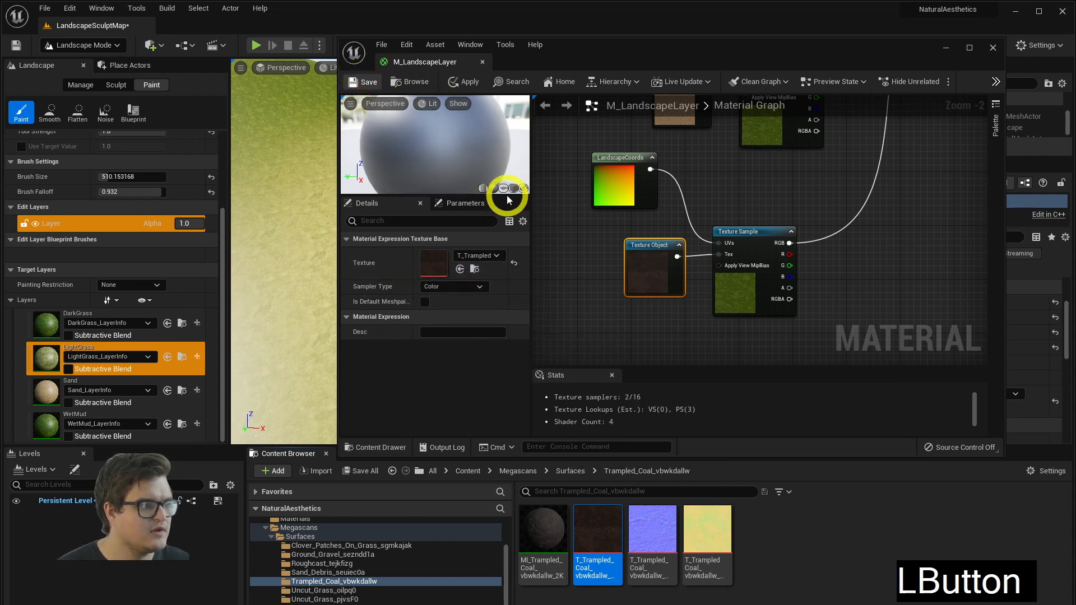
right_drag(723, 176, 721, 197)
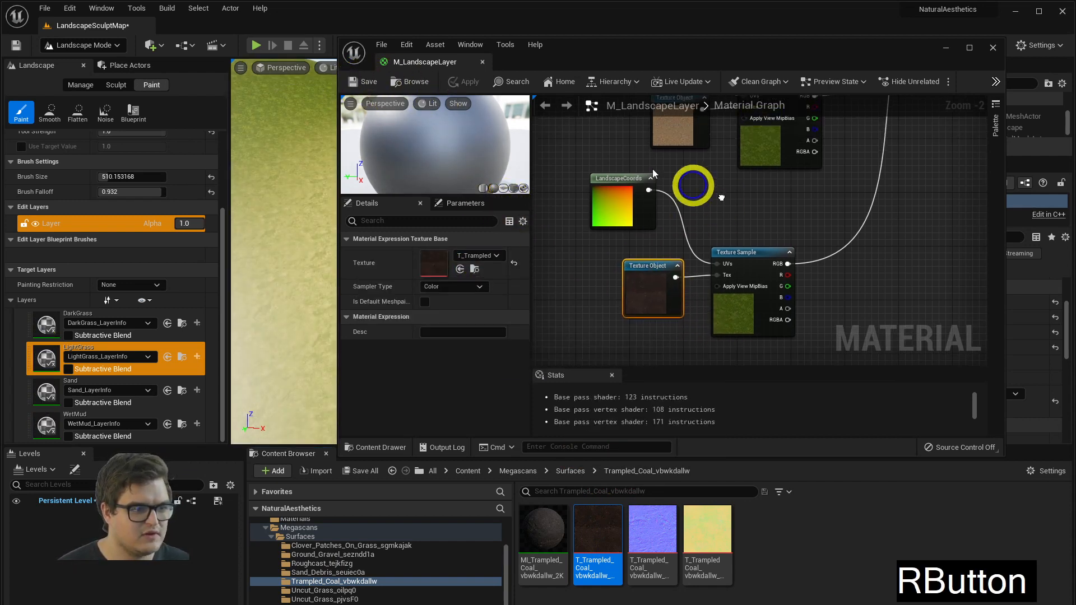
Minimise the material editor and fly over the landscape to examine the updated layer textures.
click(952, 49)
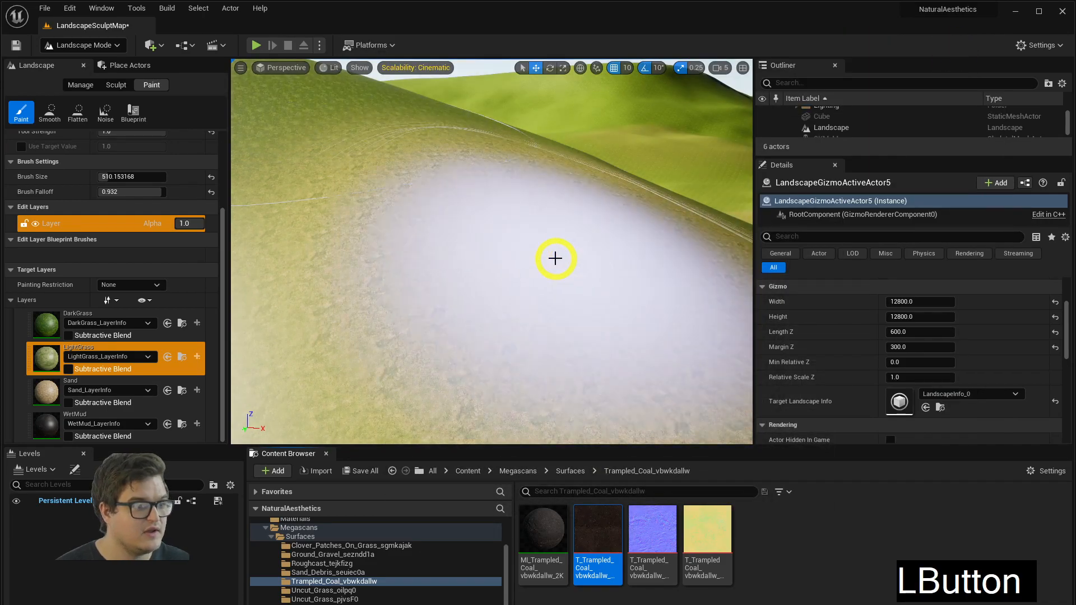
key(s)
key(d)
right_drag(555, 258, 300, 231)
key(w)
key(a)
key(e)
key(d)
key(q)
key(s)
key(a)
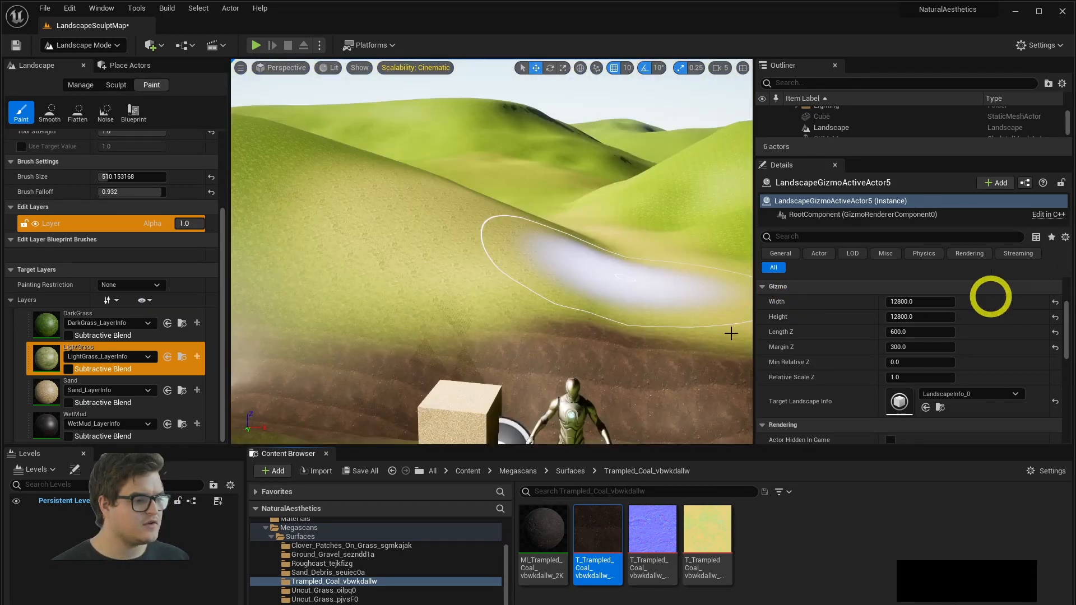
Fly around to the hillside beside the cube and examine how light reflects off its surface.
mouse_move(731, 333)
right_down()
mouse_move(519, 278)
mouse_move(629, 308)
mouse_move(452, 317)
mouse_move(422, 308)
mouse_move(514, 274)
mouse_move(640, 310)
mouse_move(519, 65)
mouse_move(555, 111)
mouse_move(567, 214)
right_up()
key(a)
key(w)
right_drag(486, 319, 411, 221)
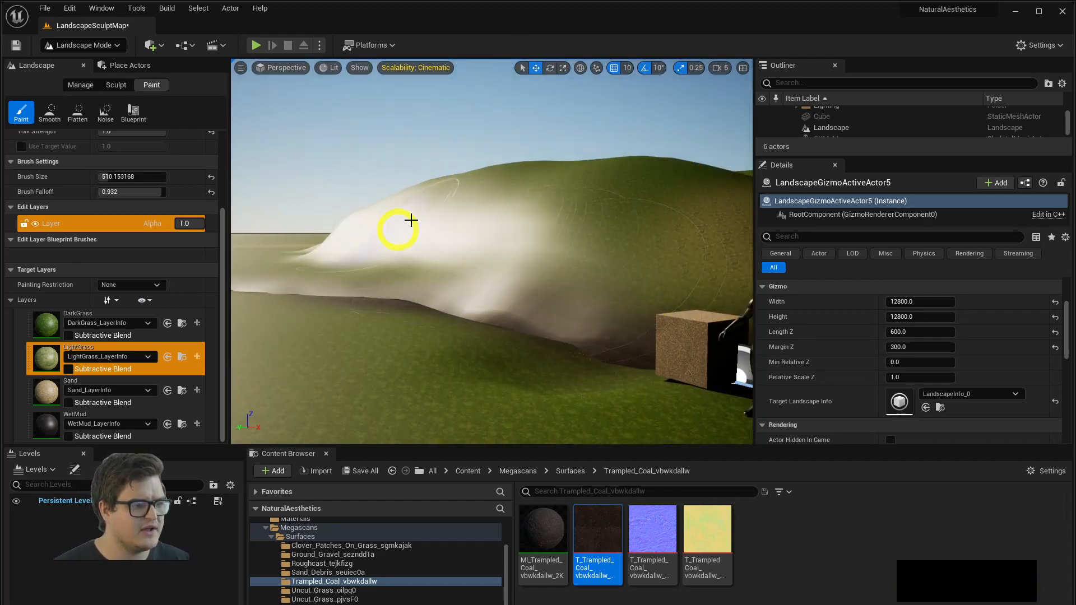
mouse_move(547, 248)
mouse_down()
mouse_move(584, 278)
mouse_move(457, 241)
mouse_move(475, 238)
mouse_up()
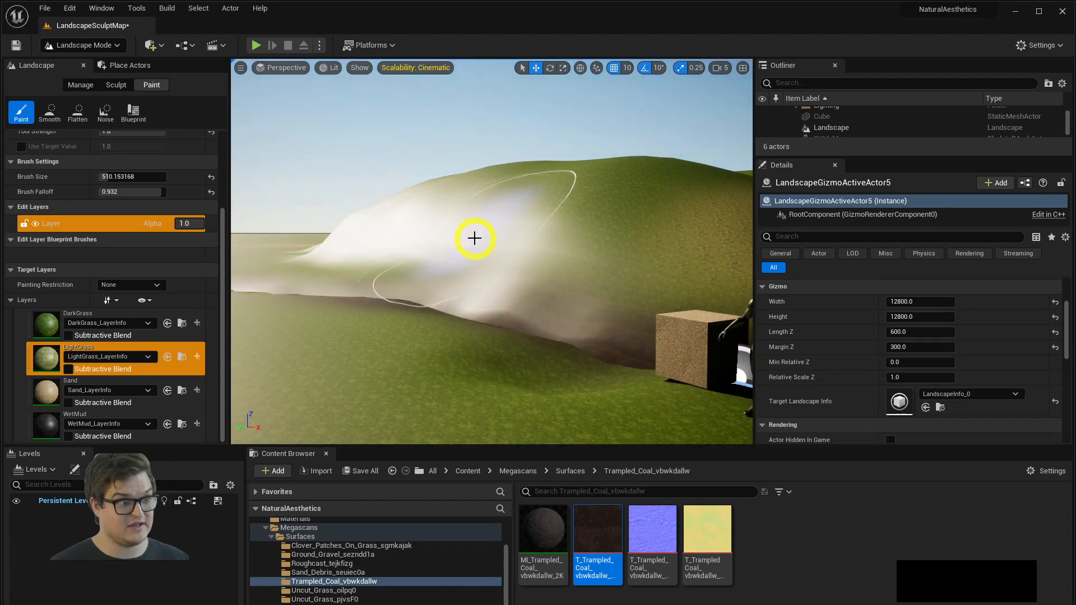
mouse_move(504, 264)
right_down()
mouse_move(492, 261)
mouse_move(509, 267)
mouse_move(548, 245)
mouse_move(526, 245)
right_up()
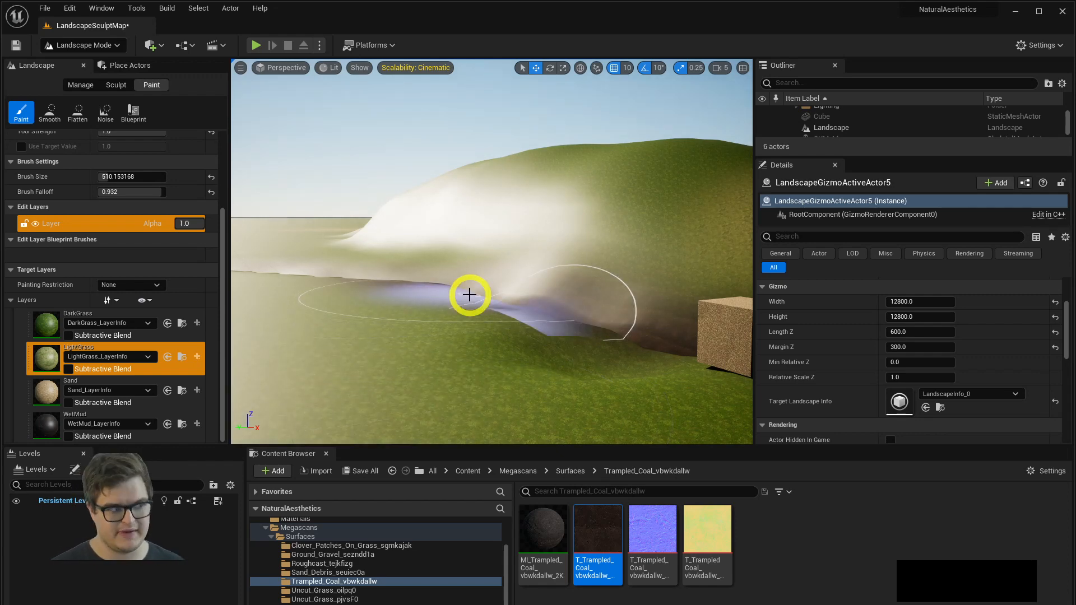
scroll(351, 548, up, 3)
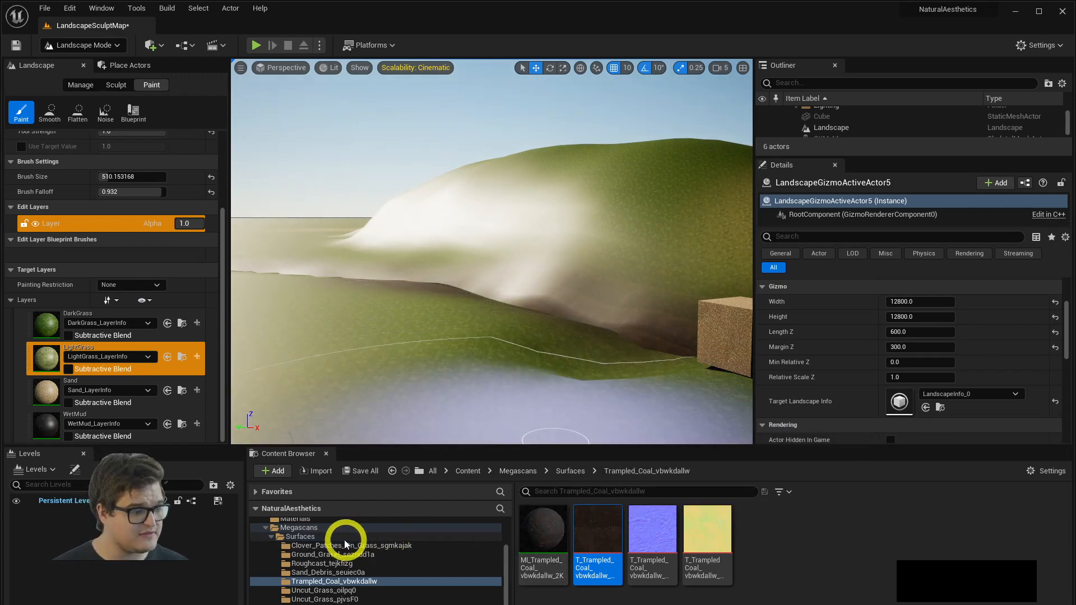
Open M_LandscapeLayer from the Materials folder and move its result node farther away from the Layer Blend node.
click(295, 568)
click(542, 538)
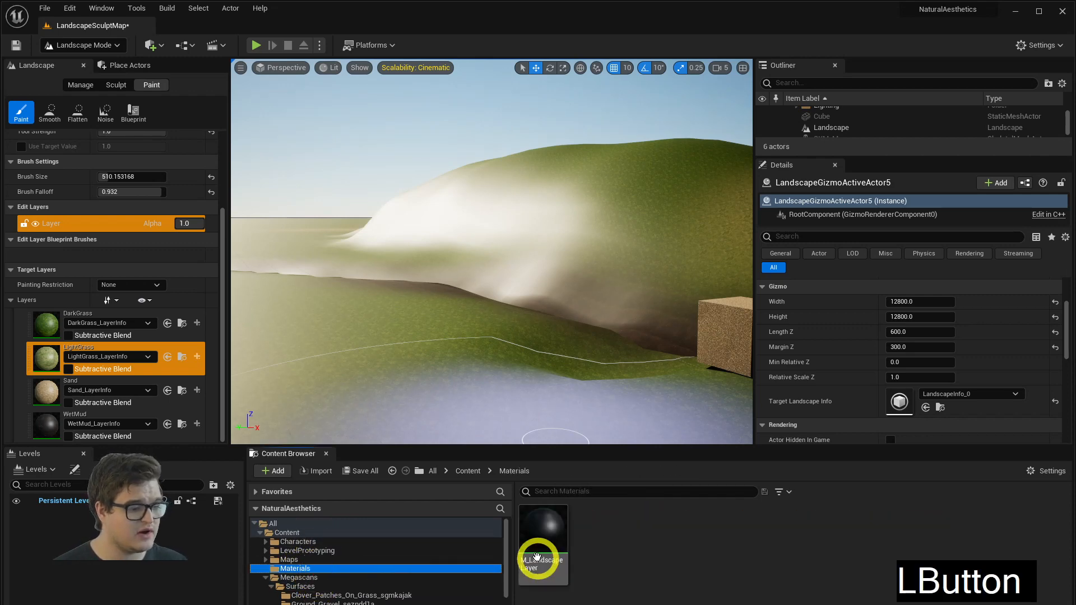
double_click(545, 527)
right_drag(740, 225, 806, 190)
scroll(806, 191, up, 2)
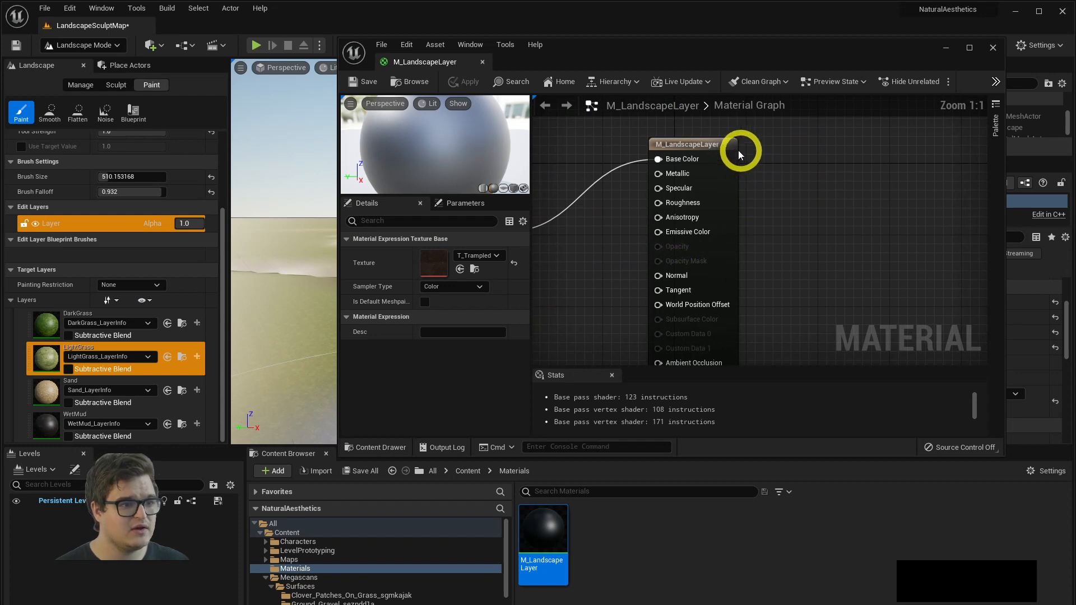
drag(738, 146, 838, 207)
right_drag(737, 199, 687, 175)
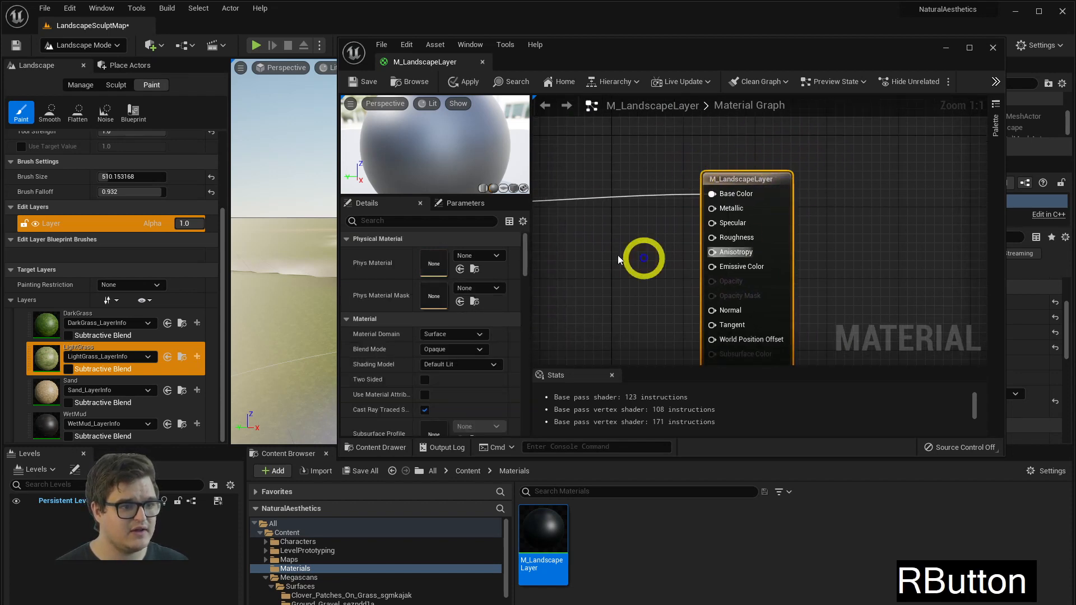
right_drag(766, 244, 752, 192)
drag(816, 150, 809, 159)
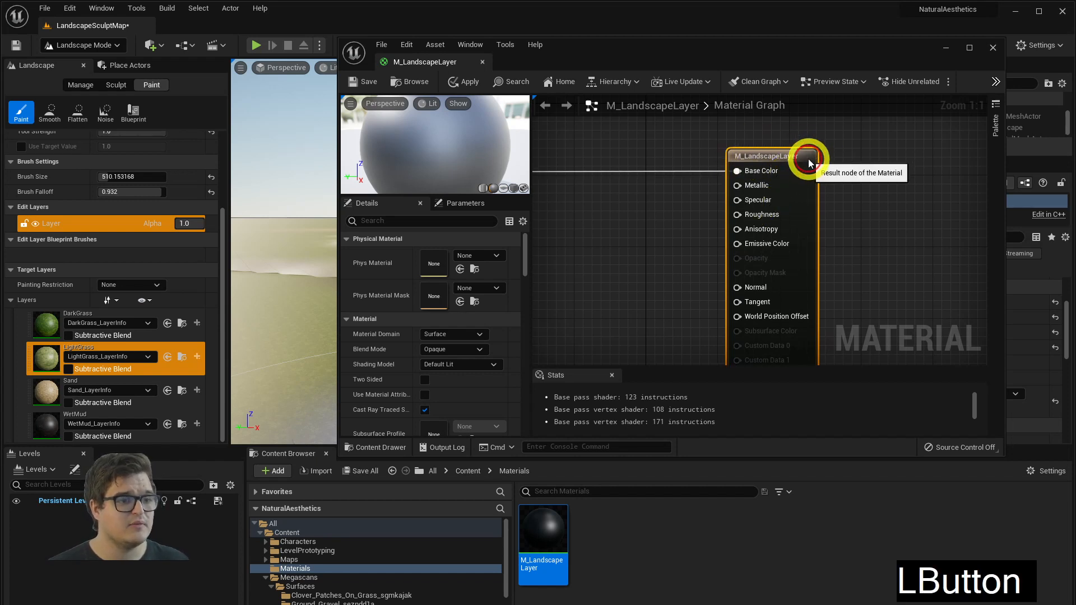
click(744, 181)
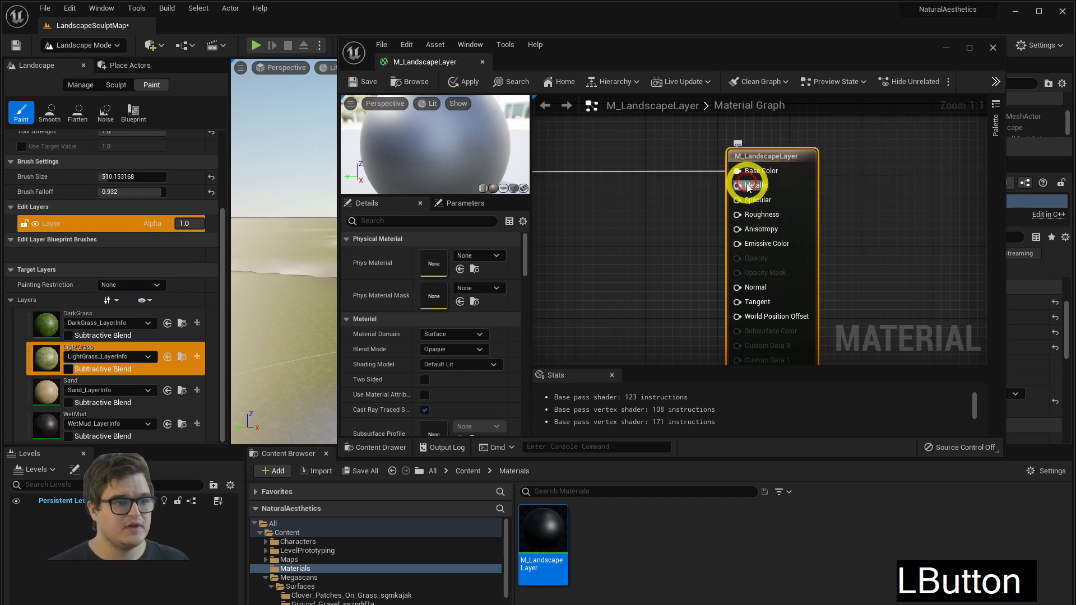
click(745, 190)
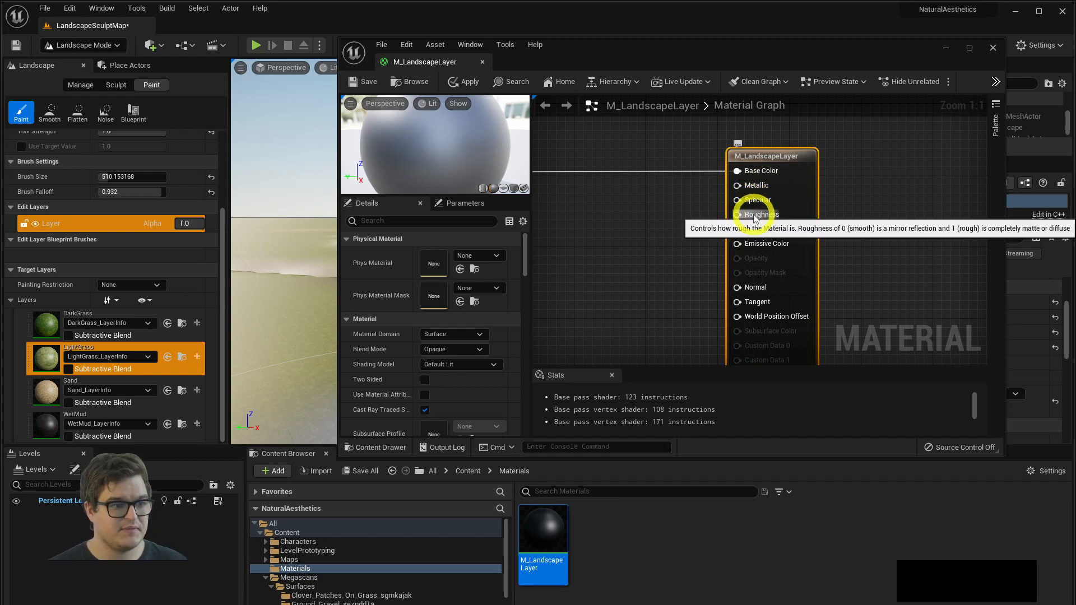
mouse_move(754, 218)
mouse_down()
mouse_move(665, 228)
mouse_move(749, 218)
mouse_up()
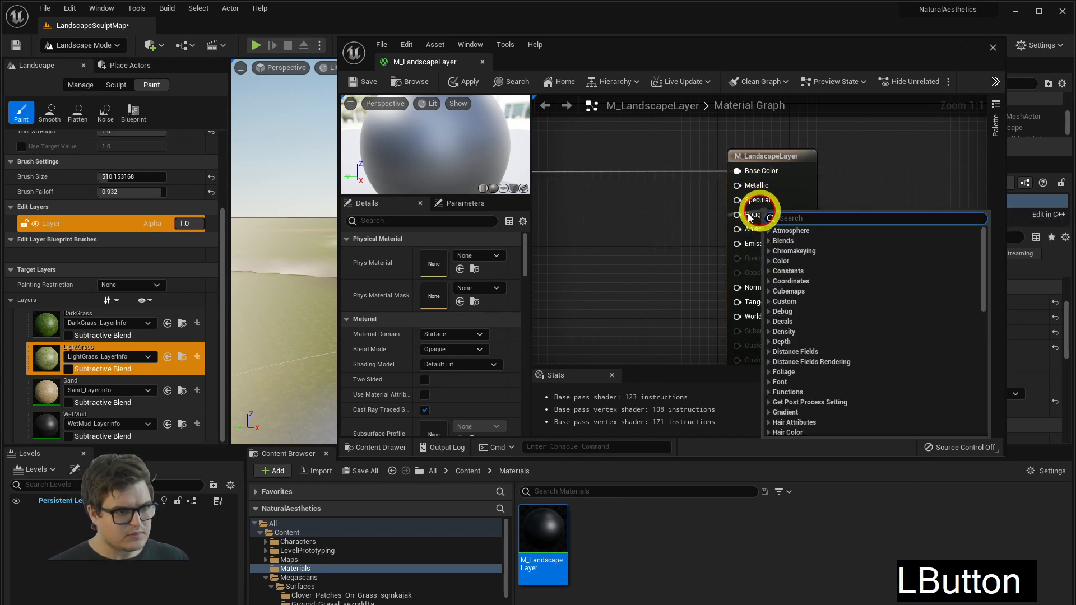
click(629, 232)
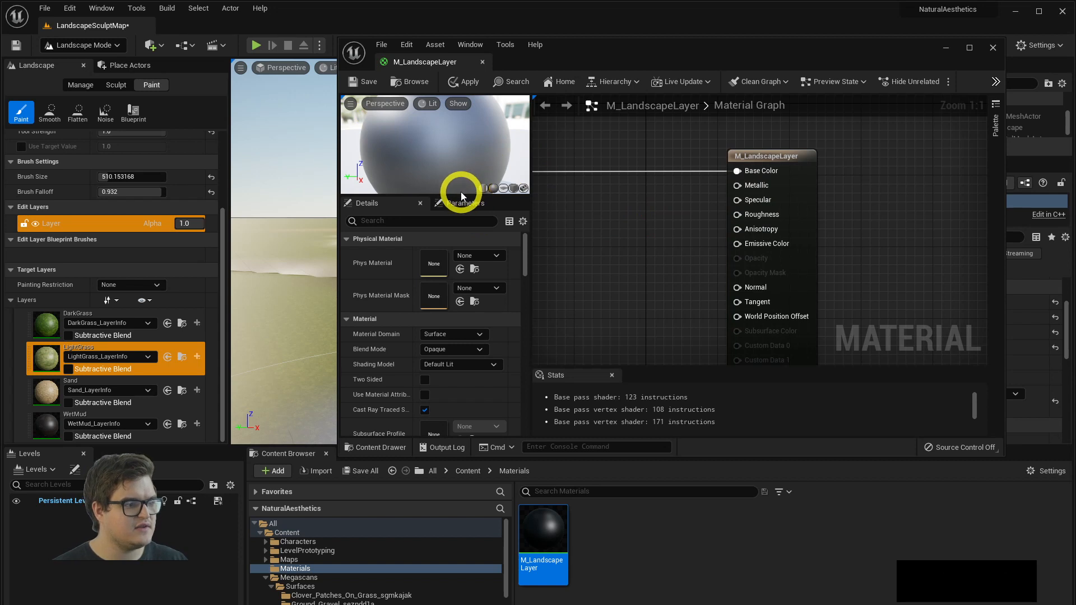
Enlarge the material preview to examine the sphere's shine, and trace the Base Color connection back to the layer texture samples.
drag(460, 194, 443, 368)
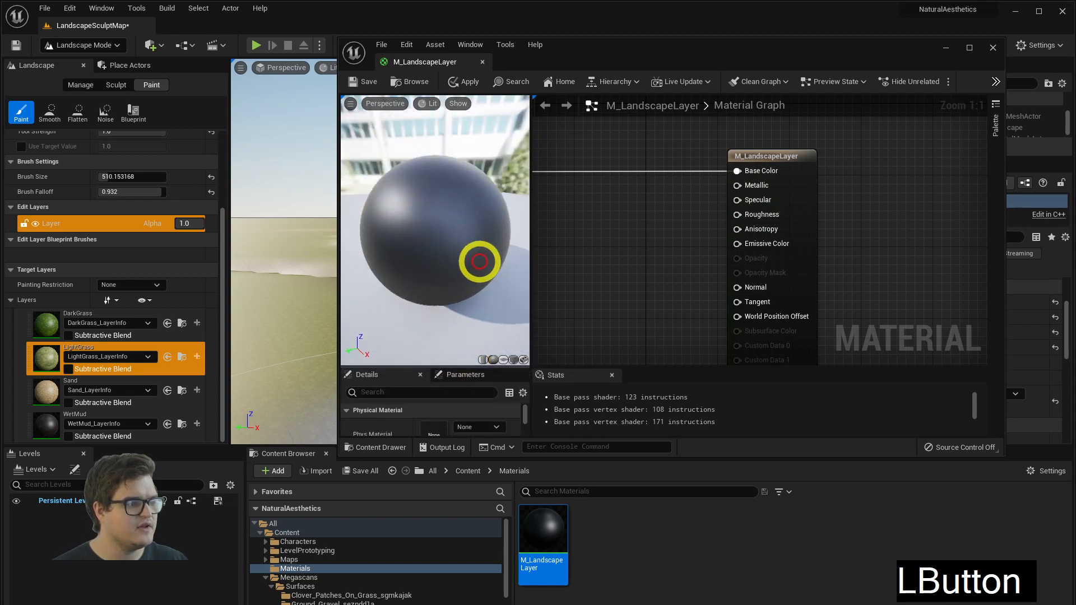
drag(491, 259, 433, 240)
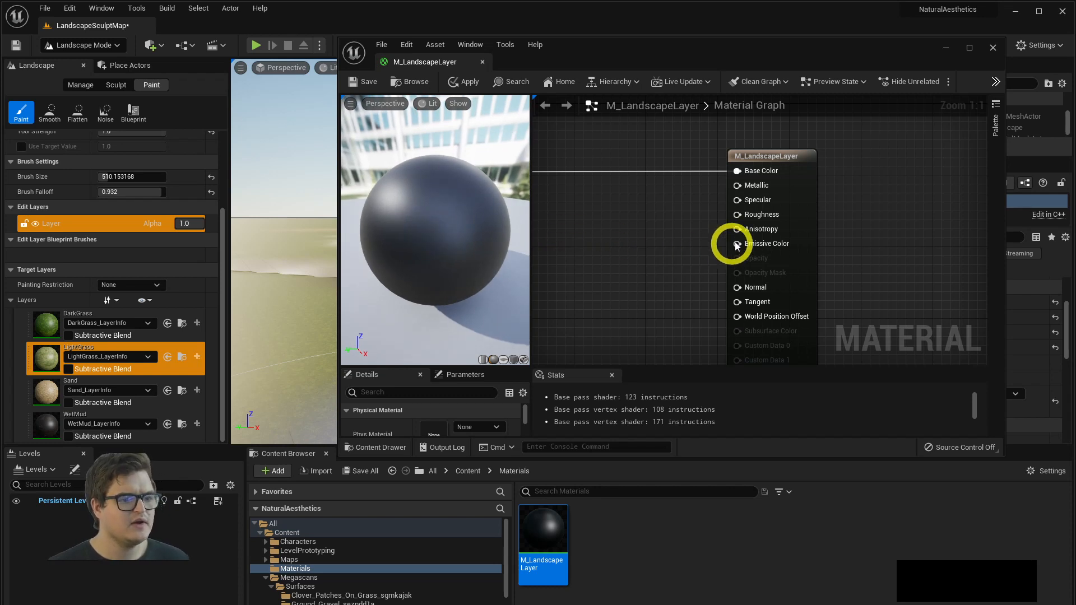
click(772, 157)
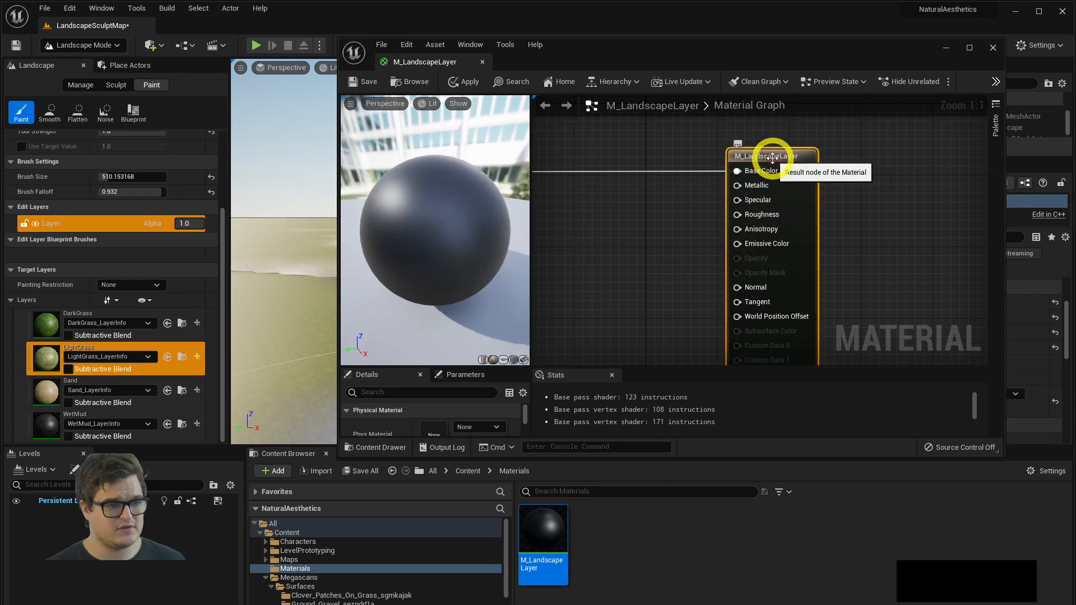
click(763, 203)
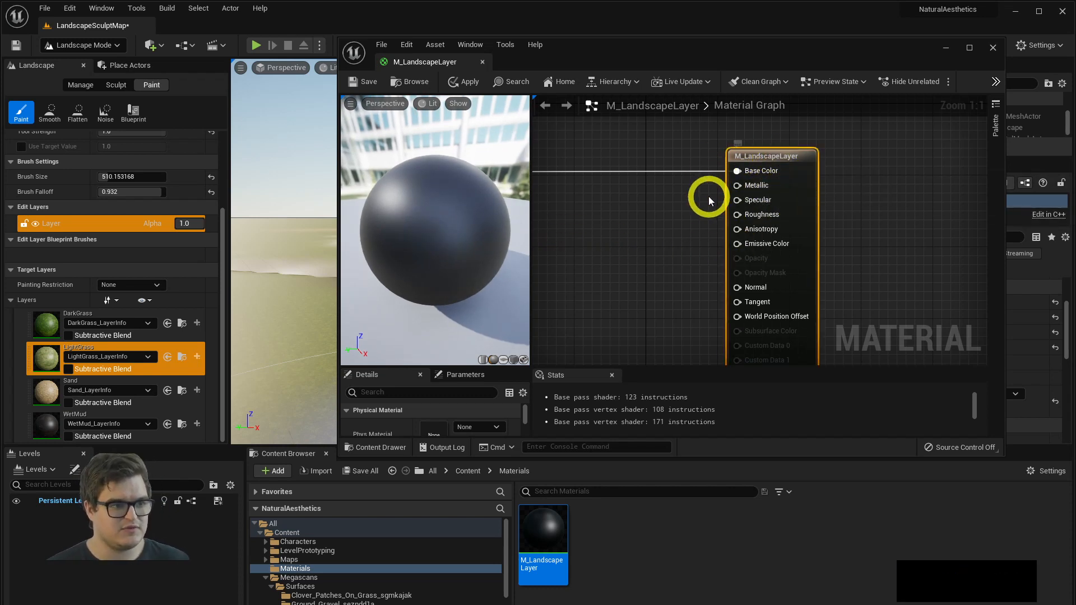
click(766, 178)
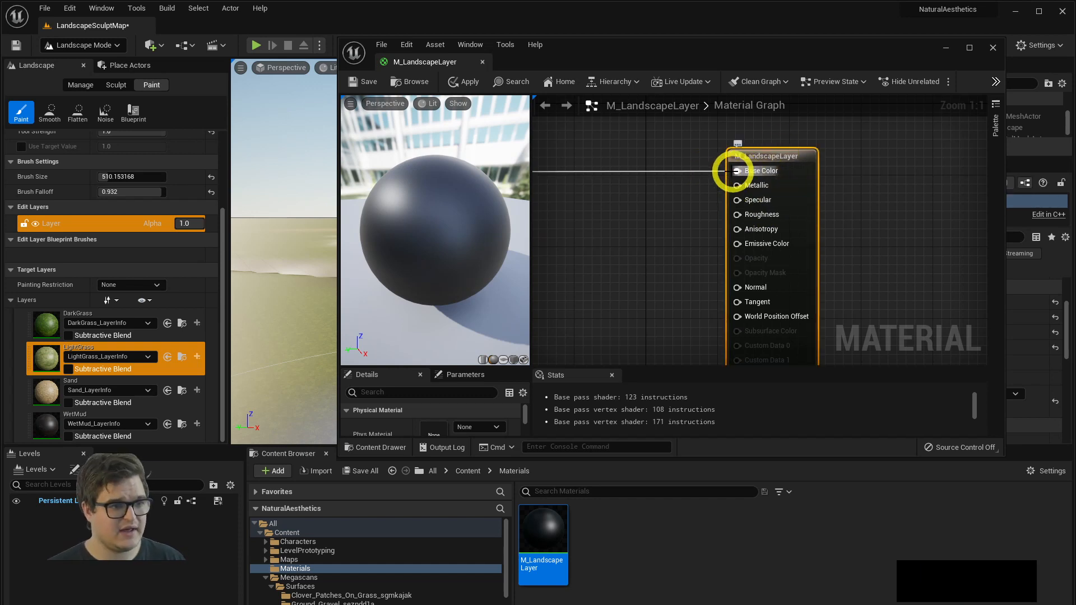
right_drag(698, 172, 715, 187)
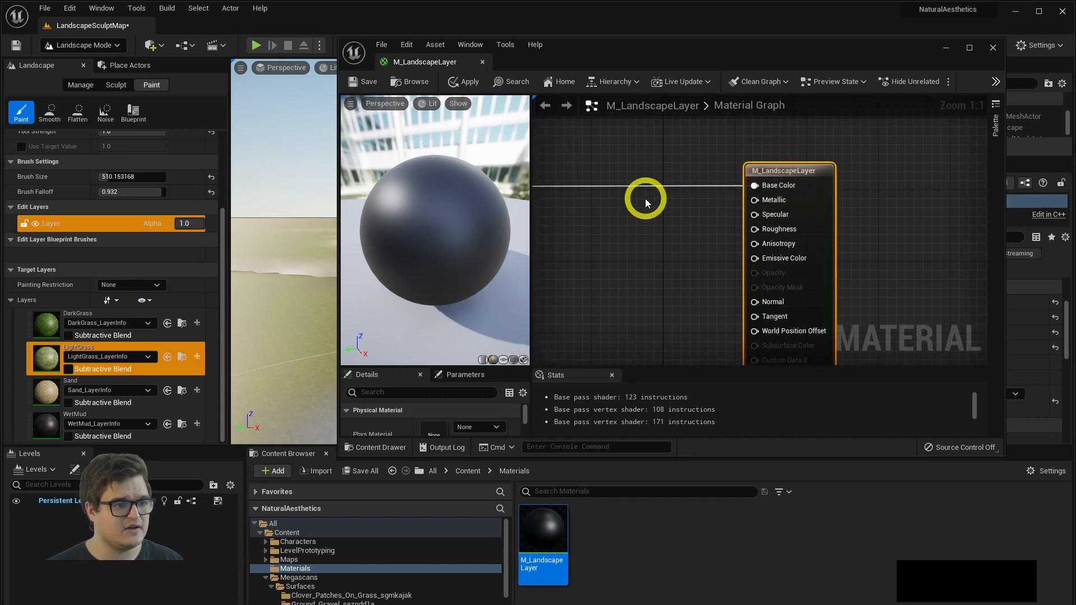
right_drag(644, 198, 776, 231)
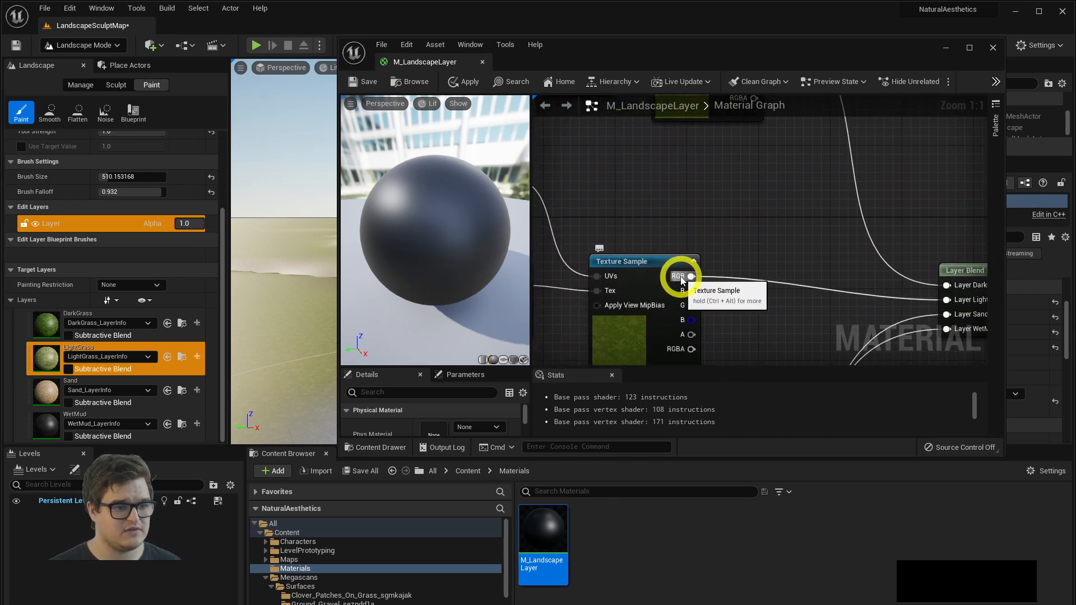
right_drag(772, 241, 793, 231)
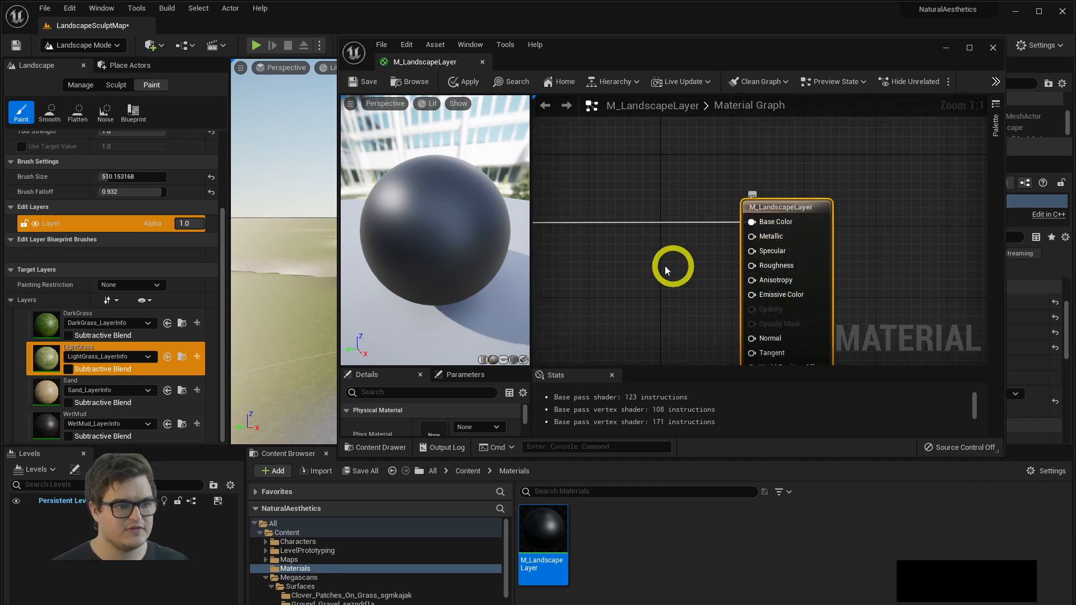
Try to find a float node for the material graph by searching the node list for "float".
click(650, 266)
right_click(650, 268)
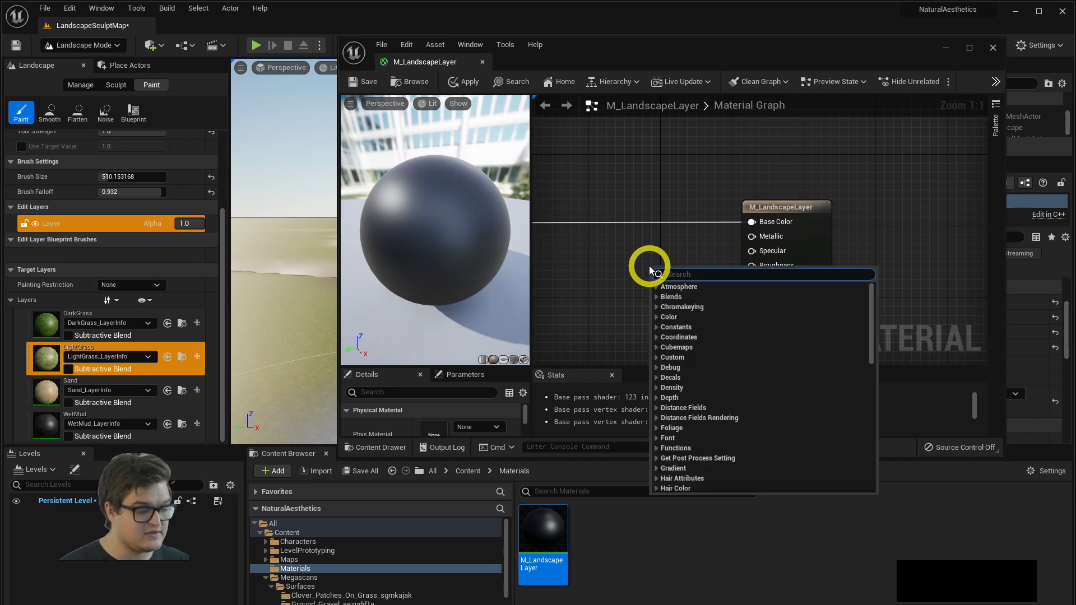
click(649, 265)
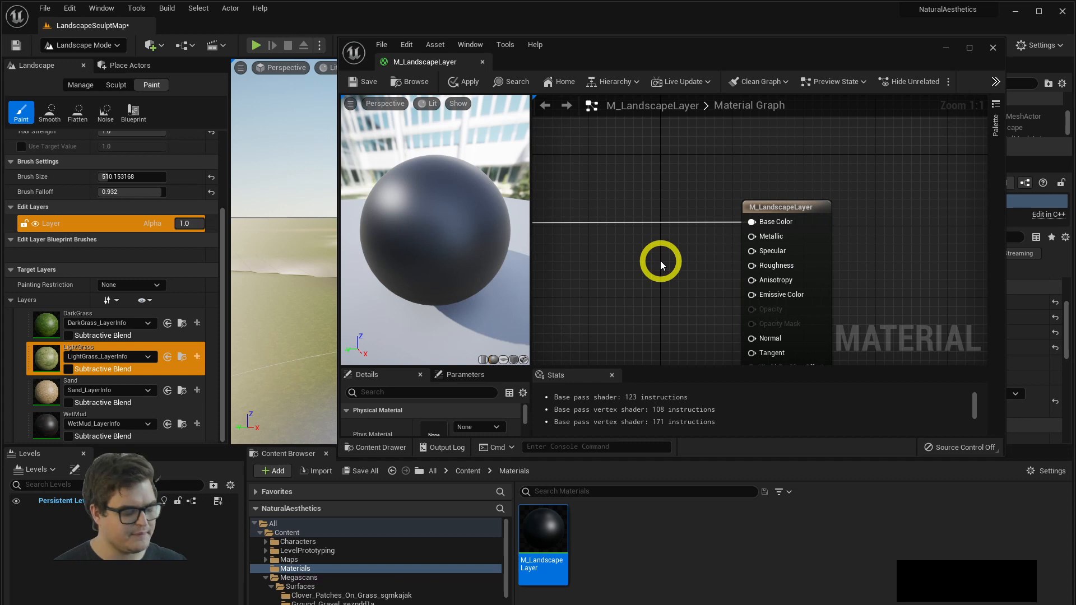
right_click(627, 260)
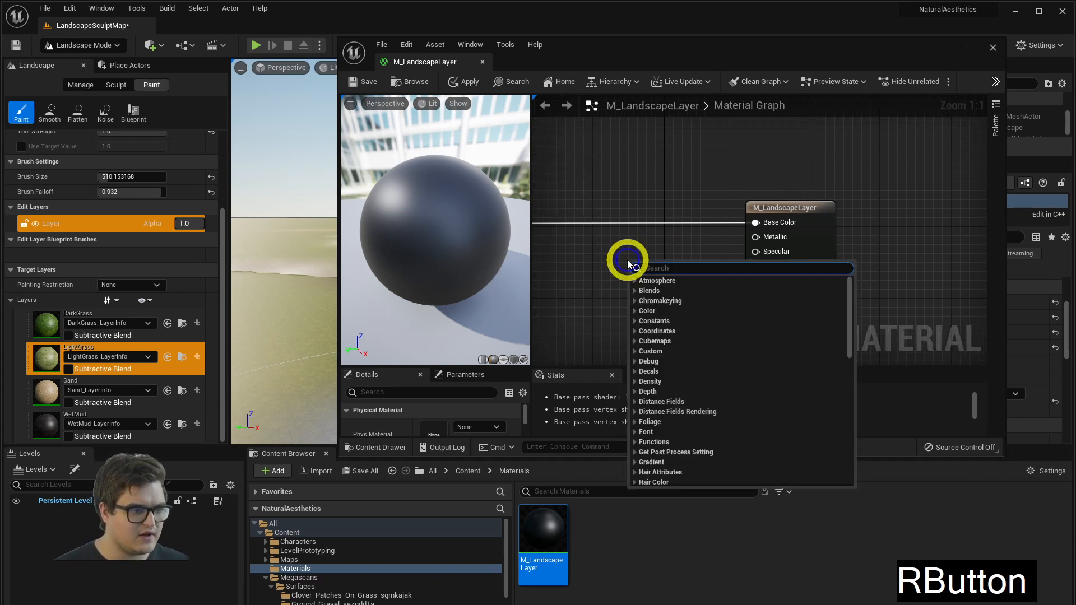
text(float)
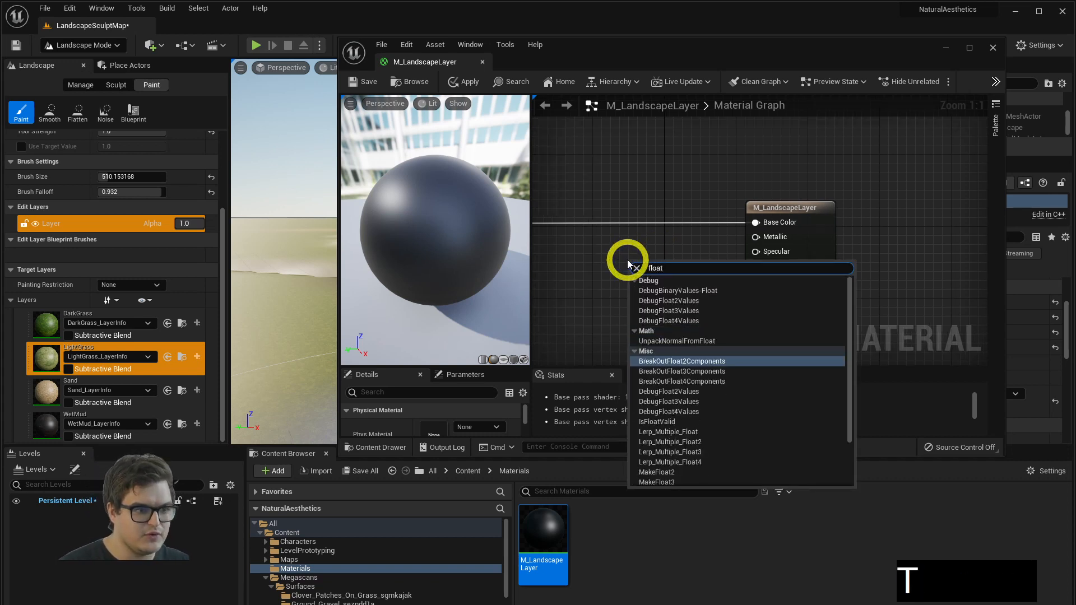
key(Up)
key(Up)
key(Up)
key(Down)
key(Down)
key(Down)
key(Down)
key(ctrl+BackSpace)
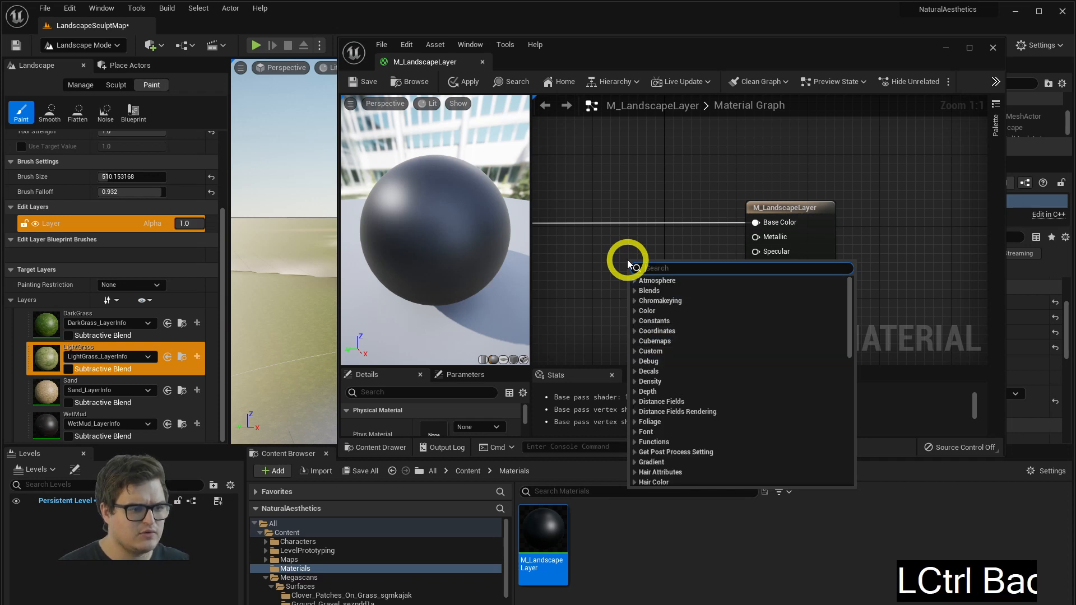
Add a Constant node beside the result node from a search for "const" and enlarge the area showing its details.
text(const)
key(Return)
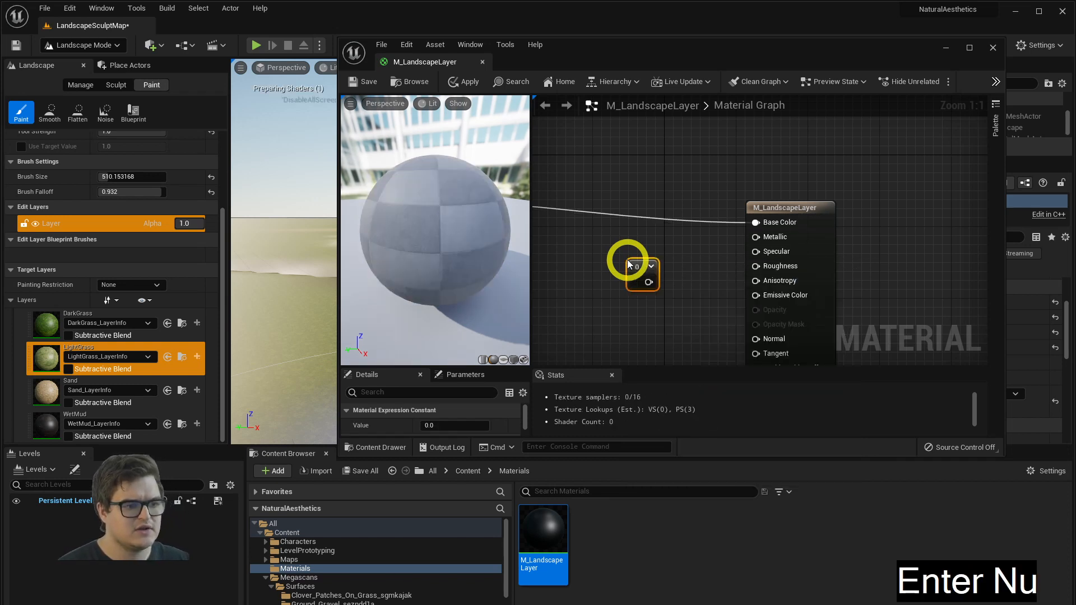
click(620, 266)
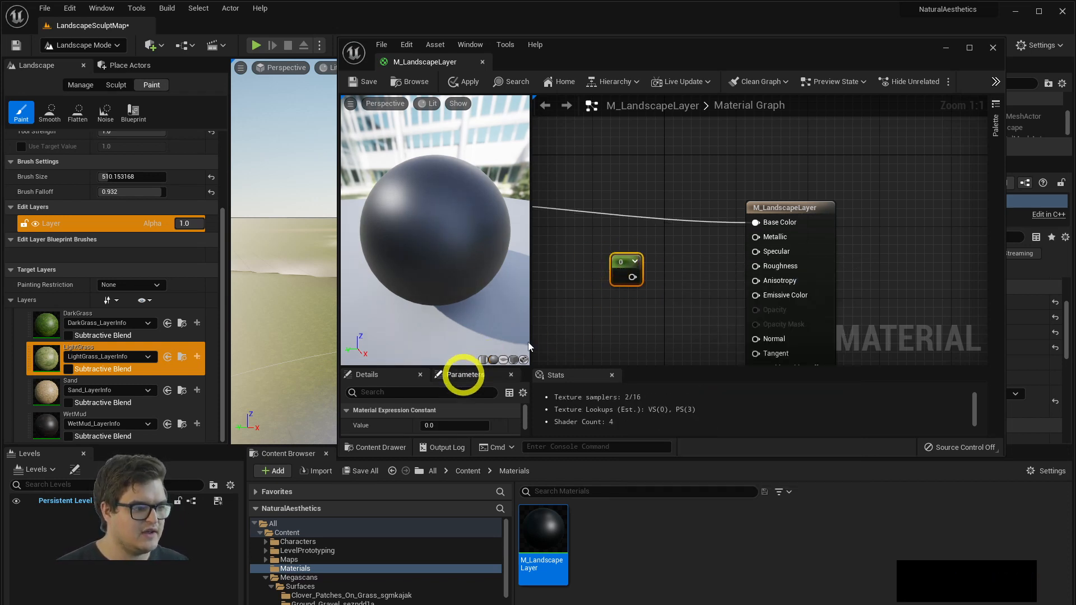
drag(478, 366, 468, 248)
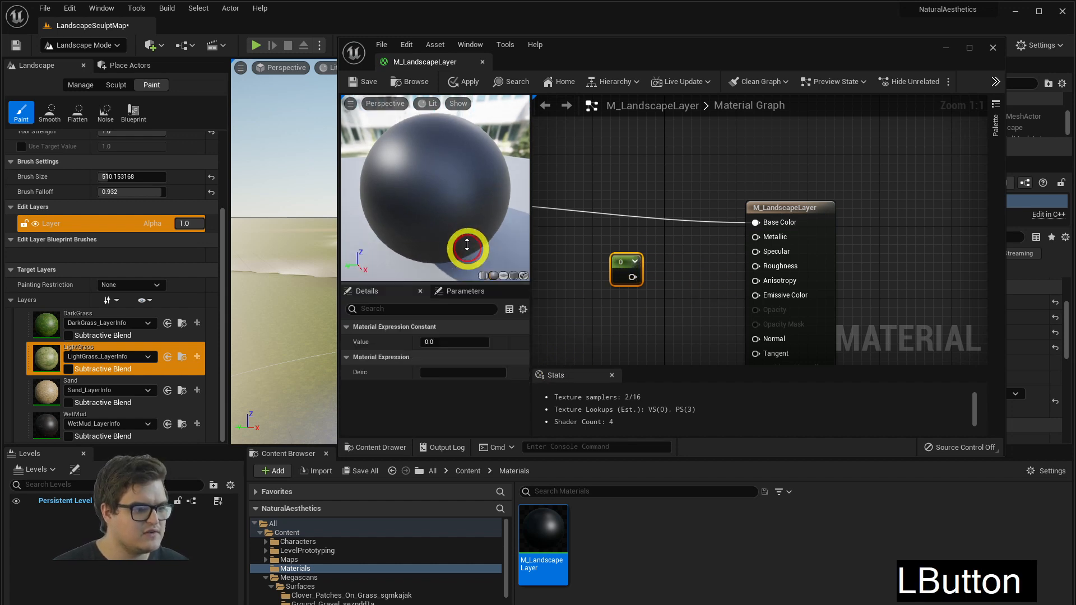
Delete the Constant node from the material graph.
click(680, 247)
drag(680, 247, 585, 297)
key(Delete)
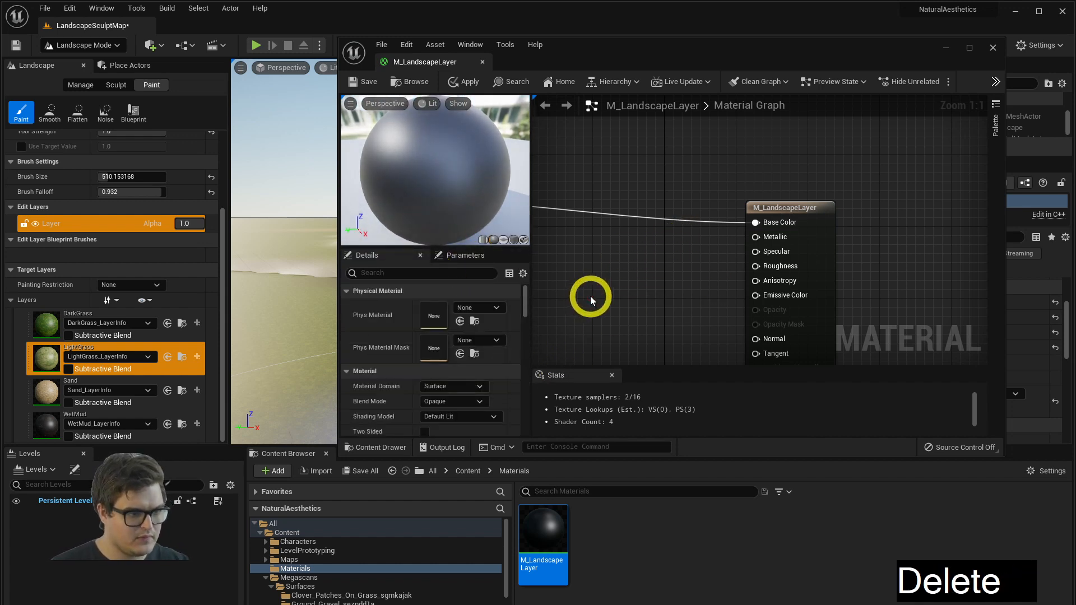
Place a new Constant node directly in the empty graph area beside the result node and remove it again.
right_click(612, 263)
text(111111111111)
click(615, 254)
click(614, 258)
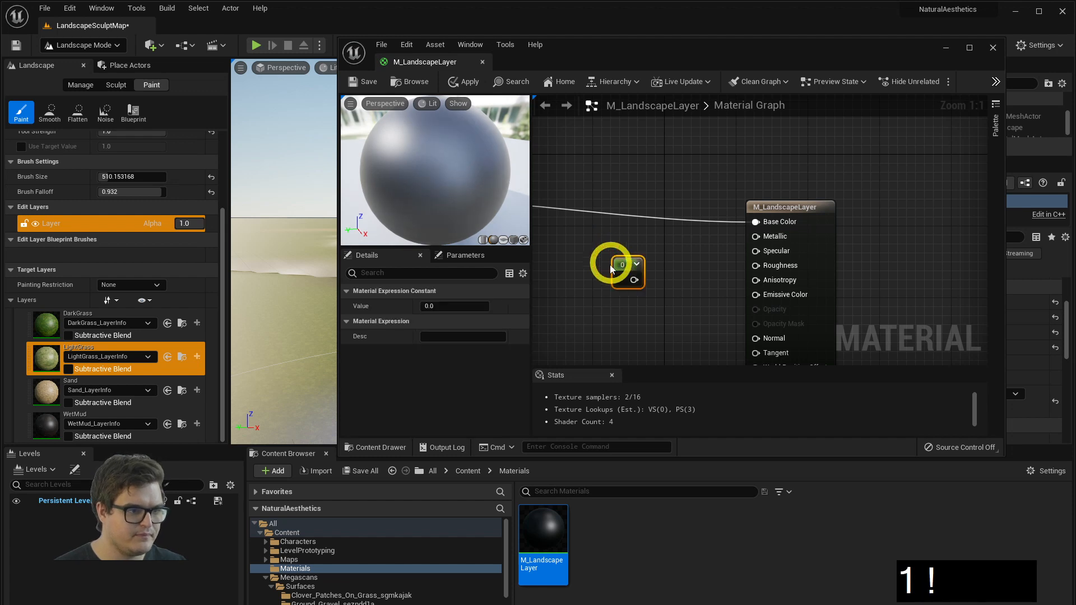
key(Delete)
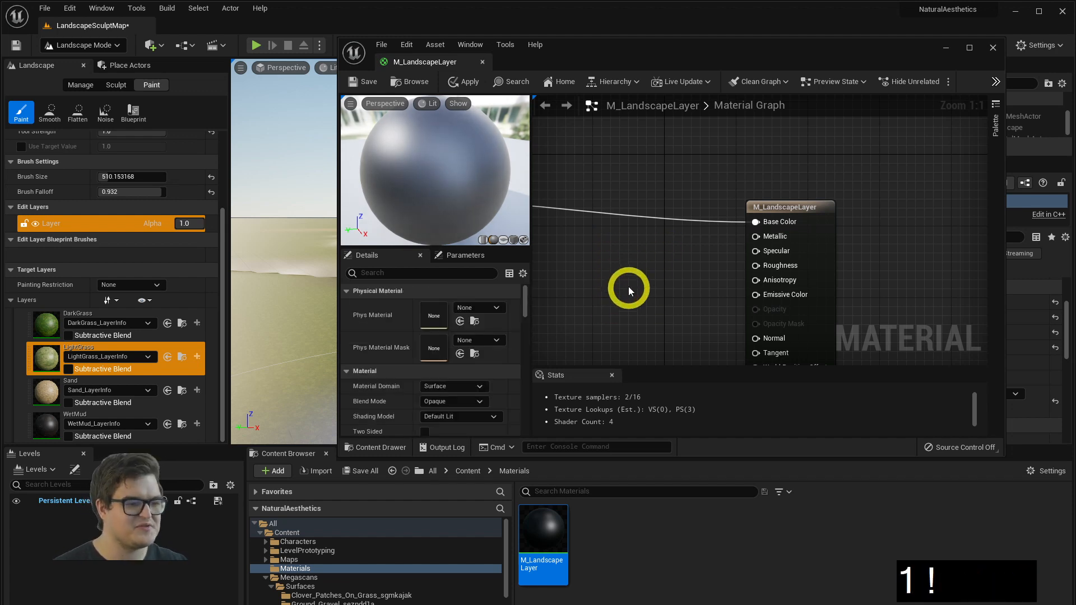
Add a Constant node between the Layer Blend and result nodes, just below the Base Color connection.
click(605, 261)
drag(613, 268, 600, 268)
right_drag(653, 270, 793, 233)
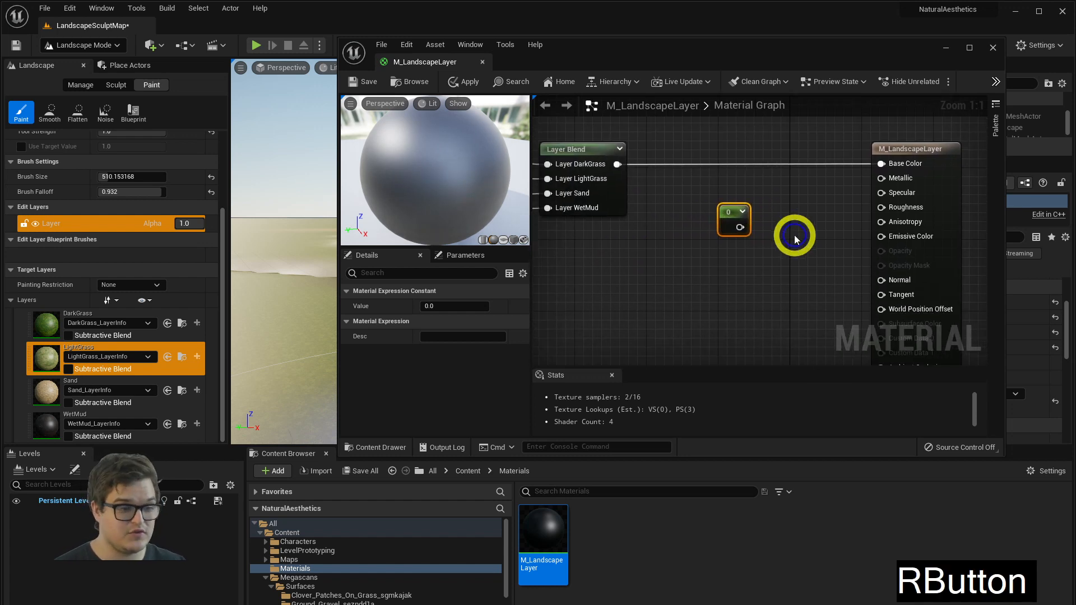
drag(734, 229, 715, 191)
right_drag(715, 190, 780, 232)
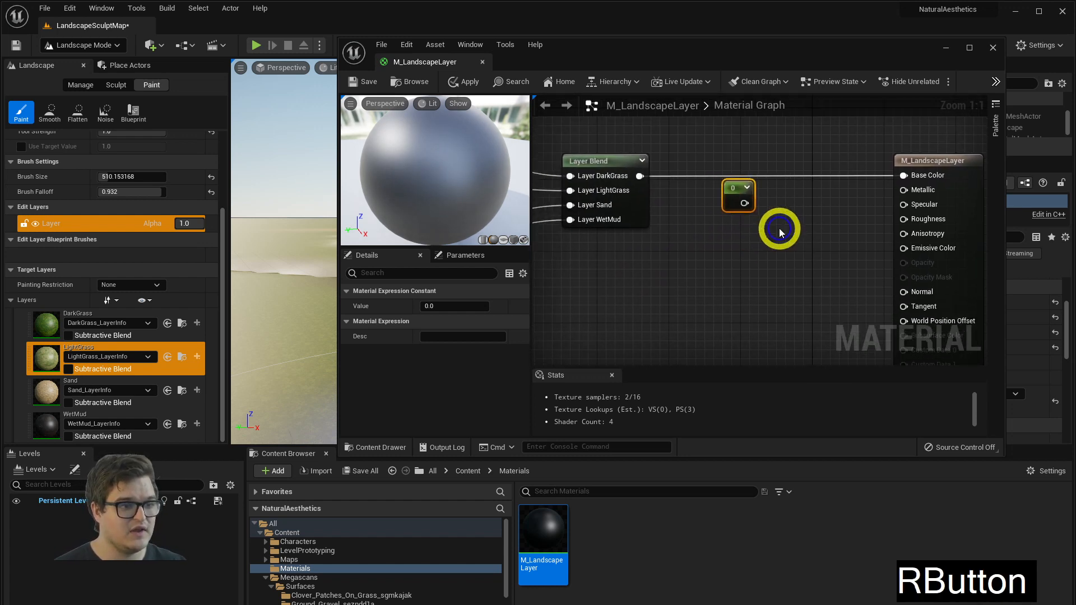
Add a Constant2Vector node below the Layer Blend node, examine its R and G values, and delete the node.
click(711, 274)
drag(699, 275, 642, 257)
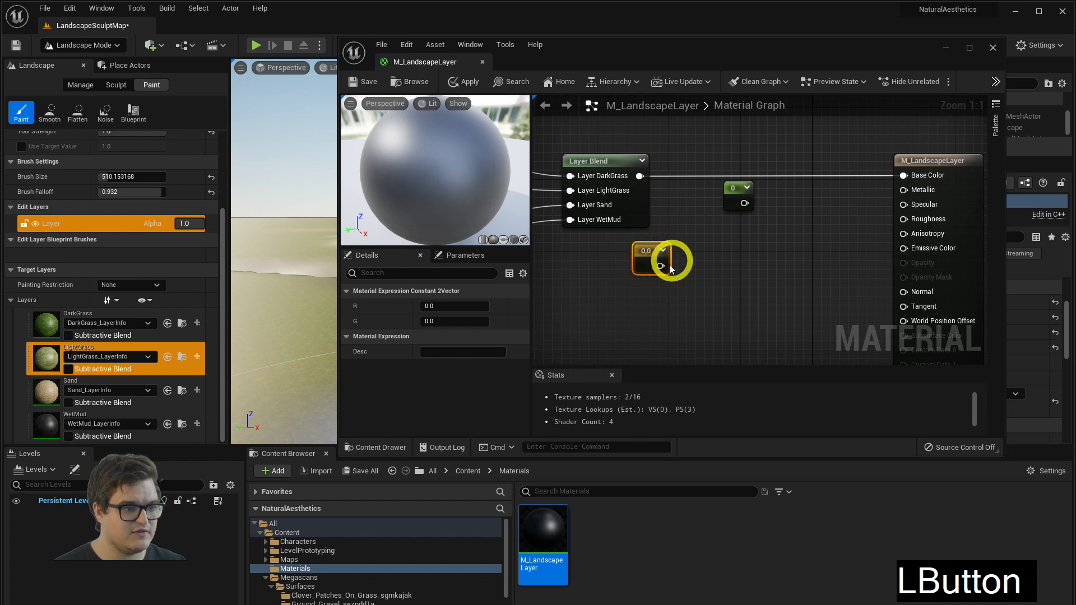
click(363, 306)
click(365, 319)
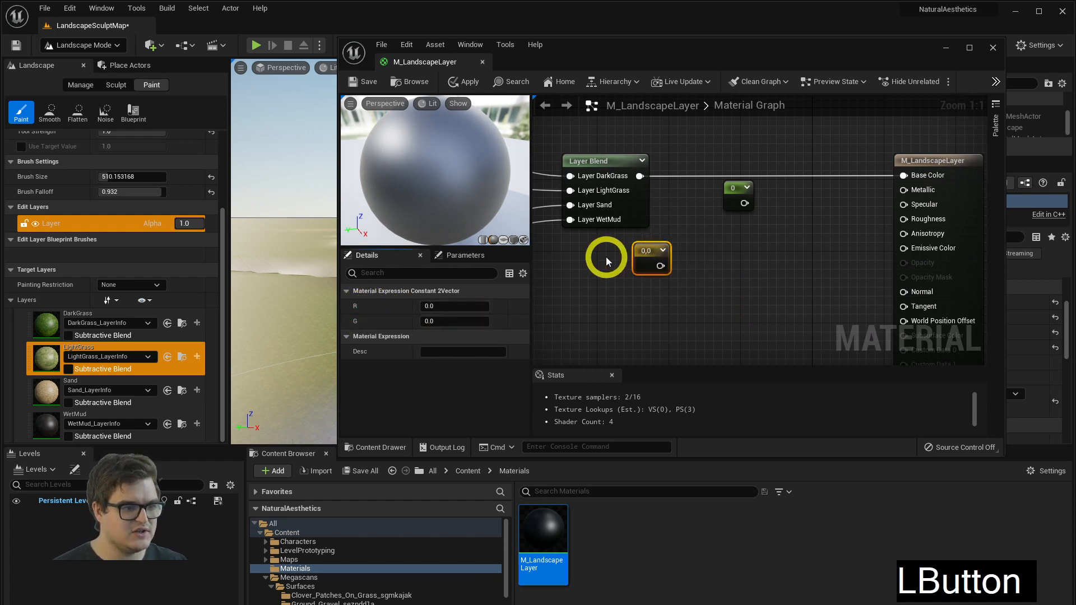
click(636, 254)
key(Delete)
Add a Constant3Vector node below the single Constant and expand its colour to examine the R, G and B values.
right_drag(715, 271, 732, 258)
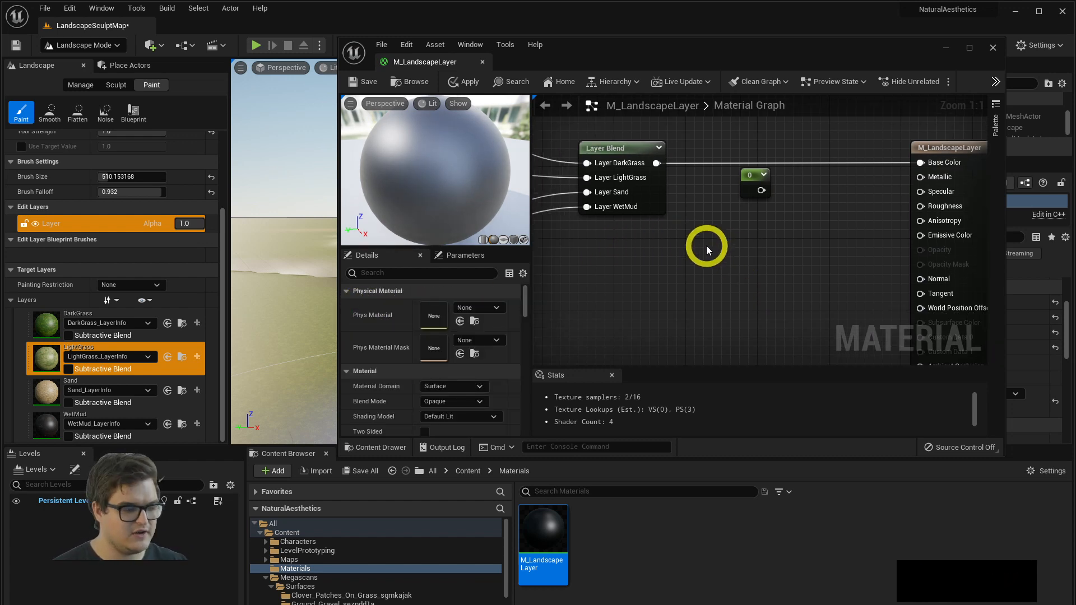
click(704, 251)
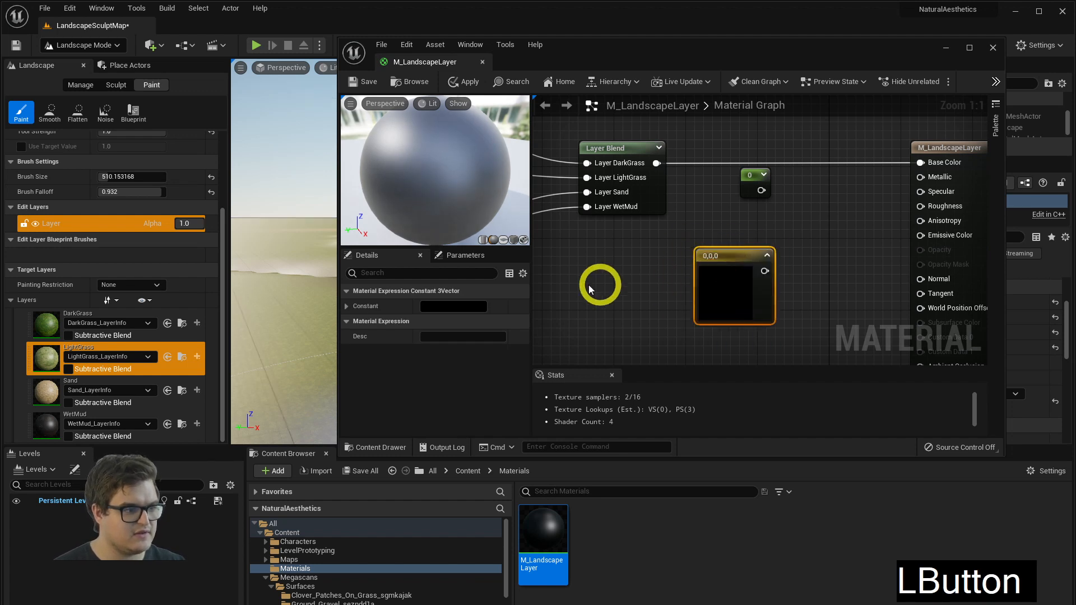
click(347, 306)
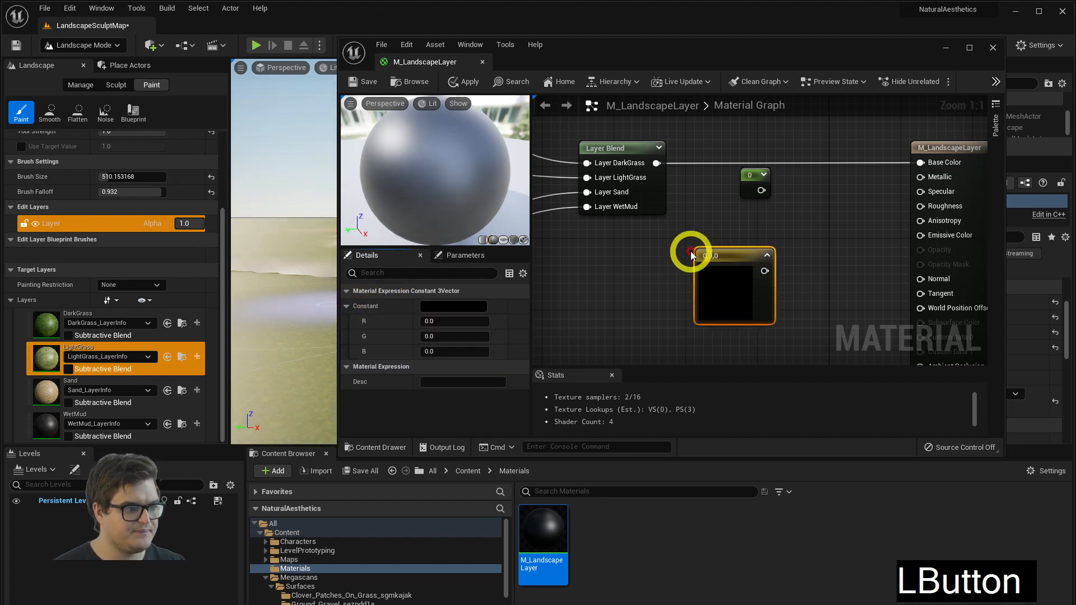
click(634, 254)
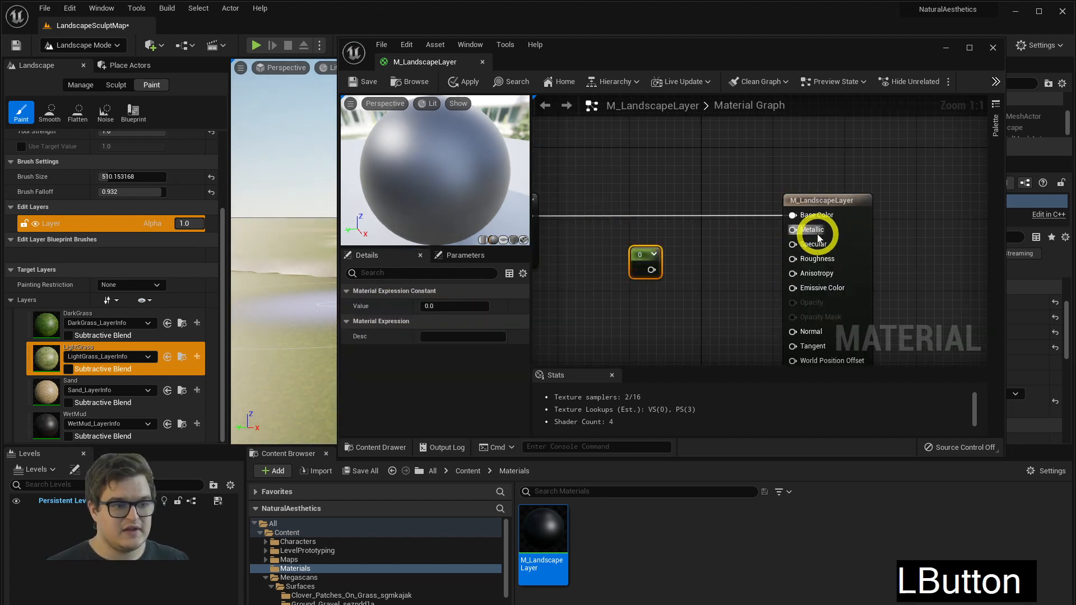
Connect the Constant node to the Metallic input and tuck it close under the Base Color connection.
drag(643, 279, 659, 253)
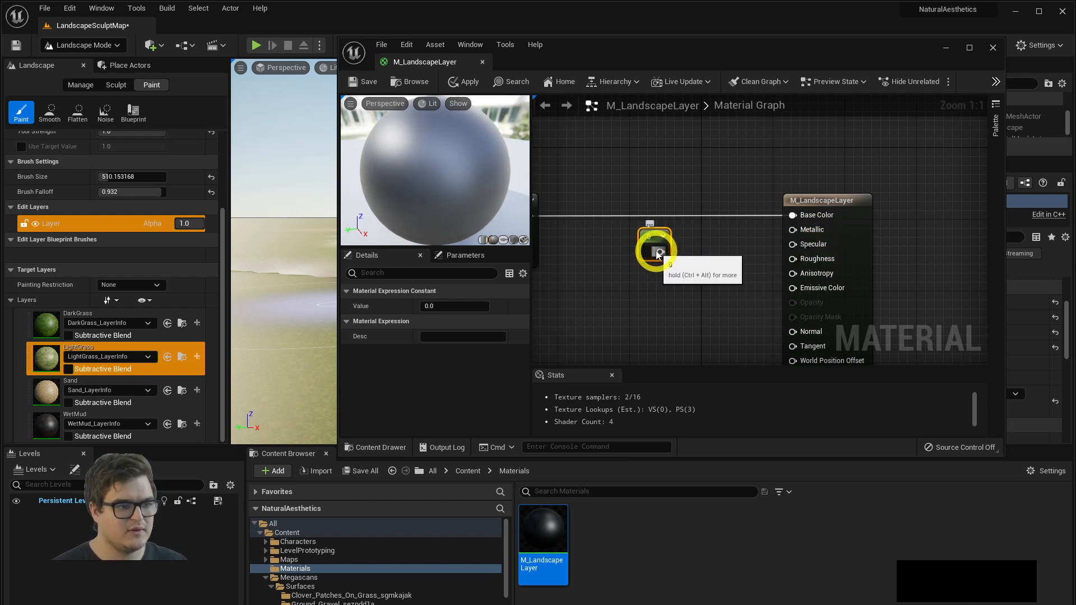
click(802, 223)
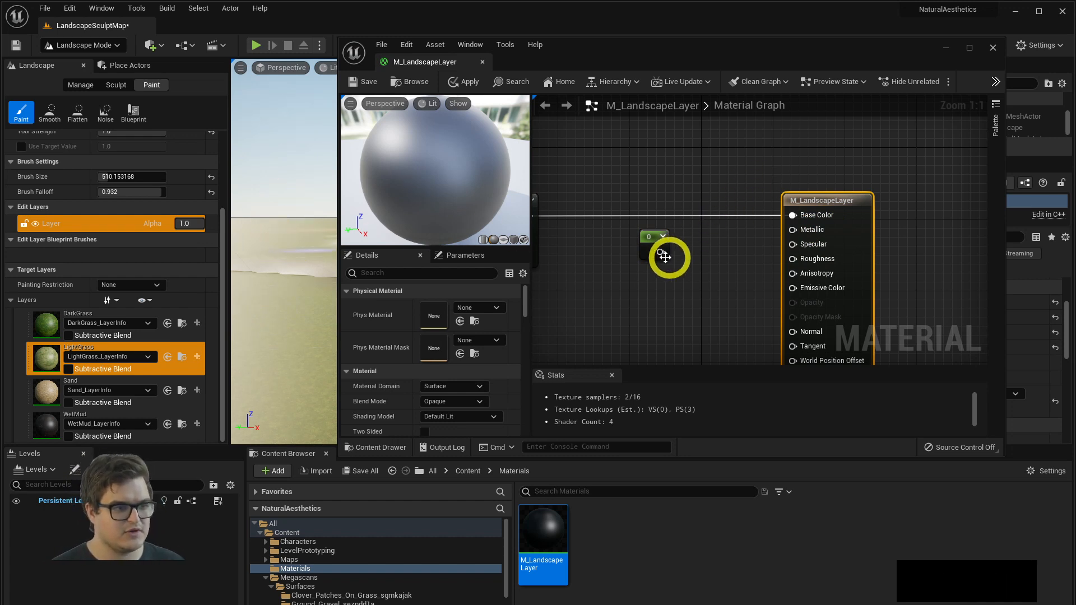
drag(665, 256, 793, 230)
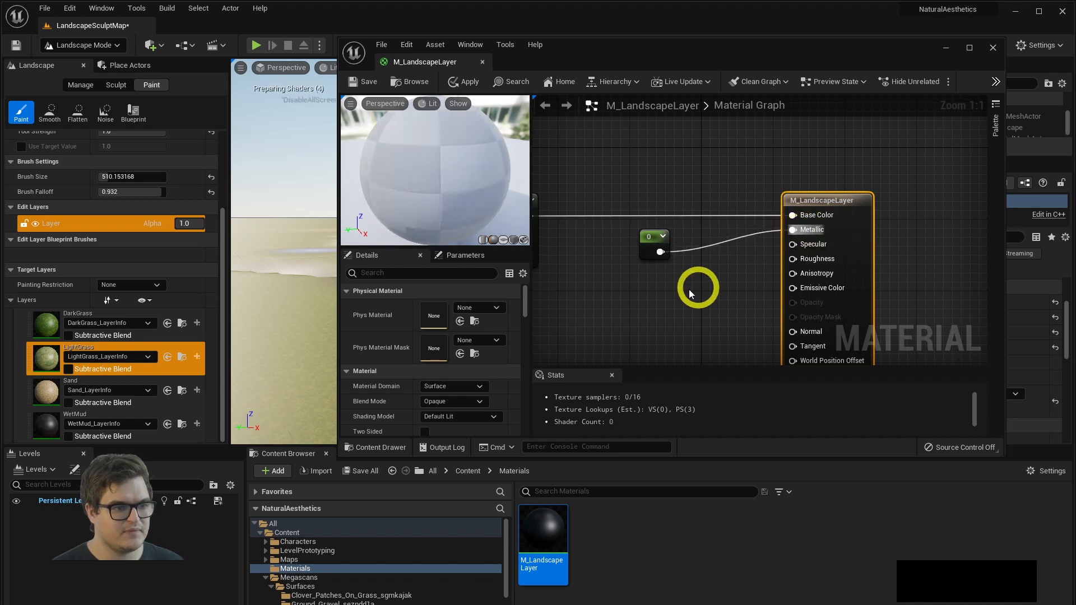
drag(650, 246, 680, 226)
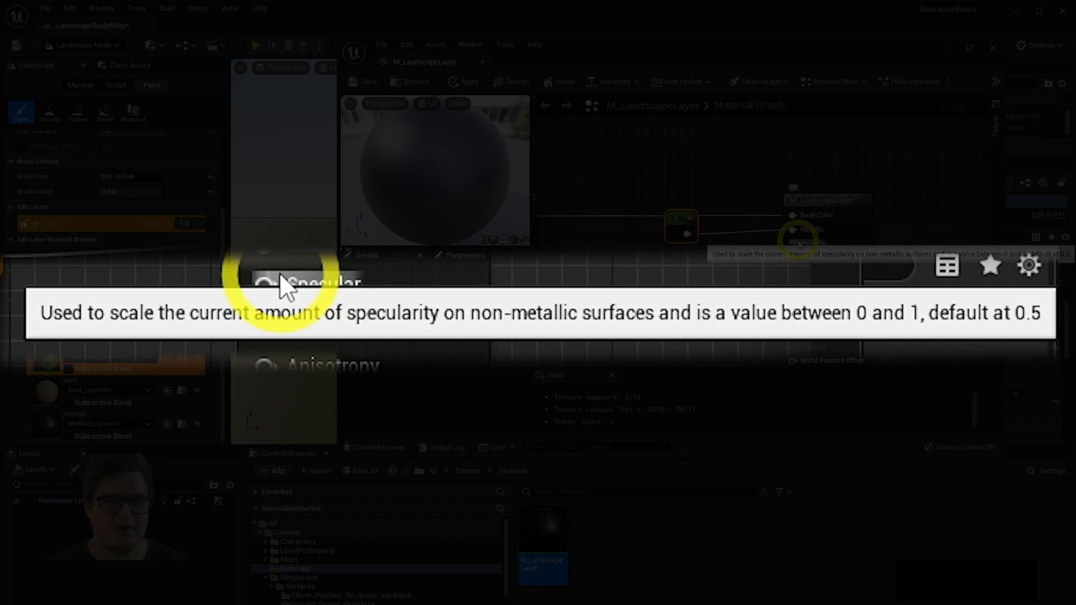
click(754, 248)
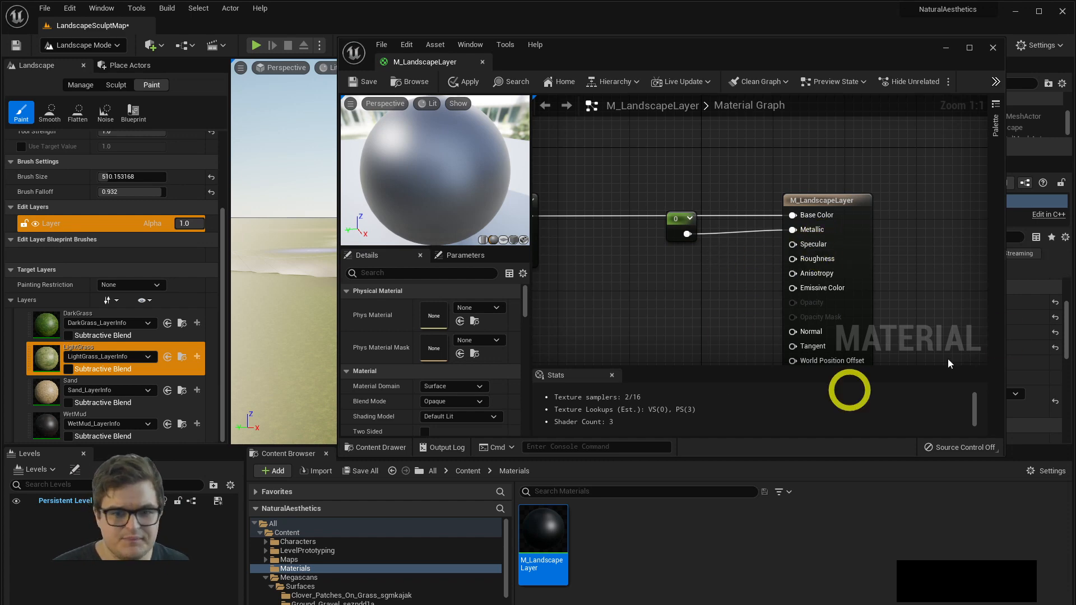
Switch to the browser, read the Wikipedia article on Specularity with its highlighted-spheres image, and move the browser out of the way.
drag(913, 223, 446, 74)
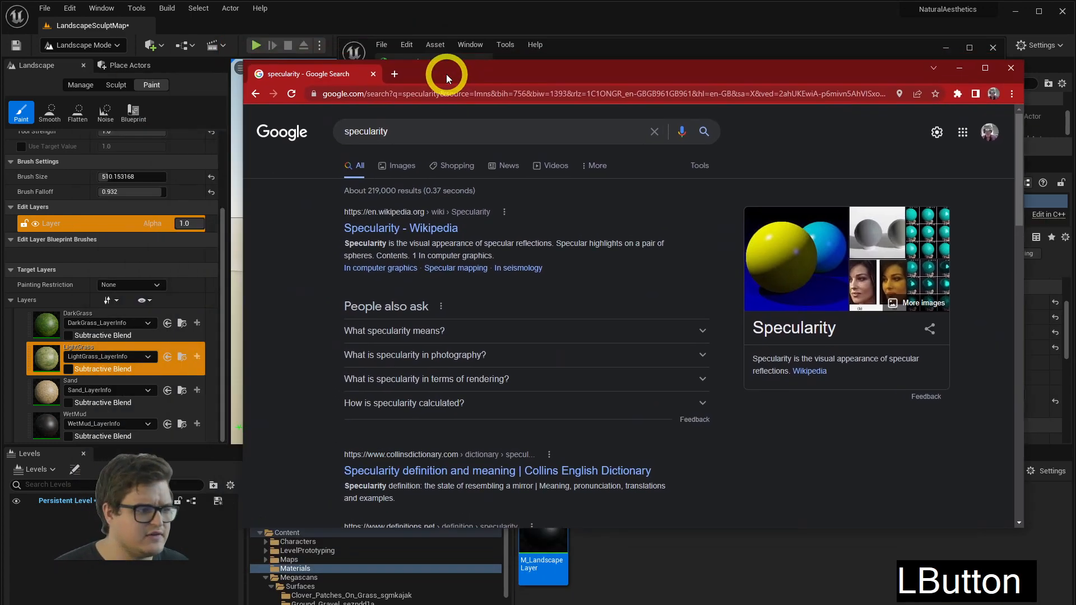
click(403, 237)
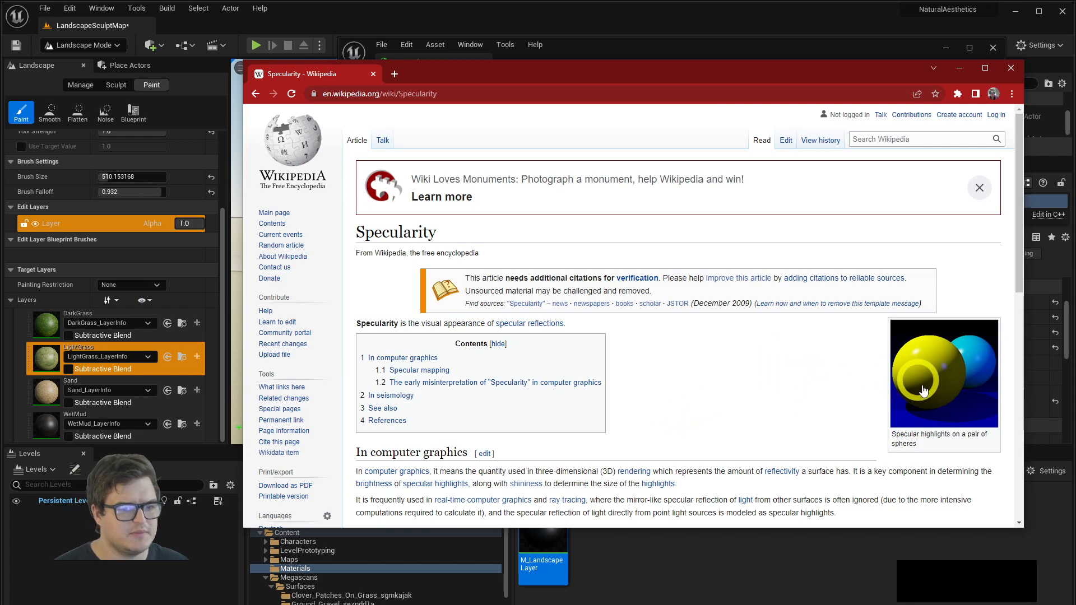
drag(371, 324, 530, 325)
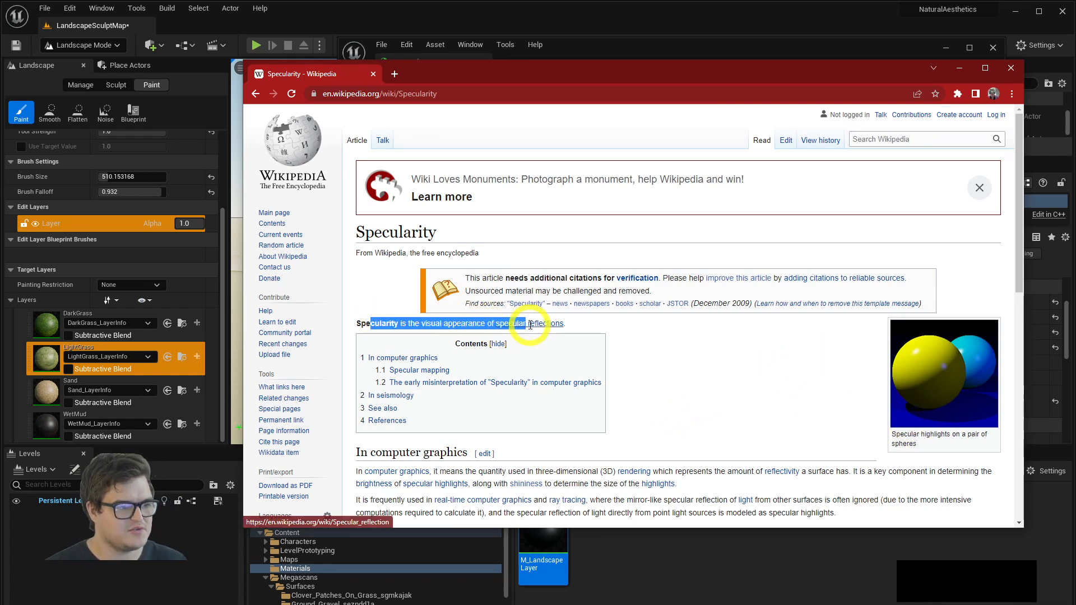
click(591, 326)
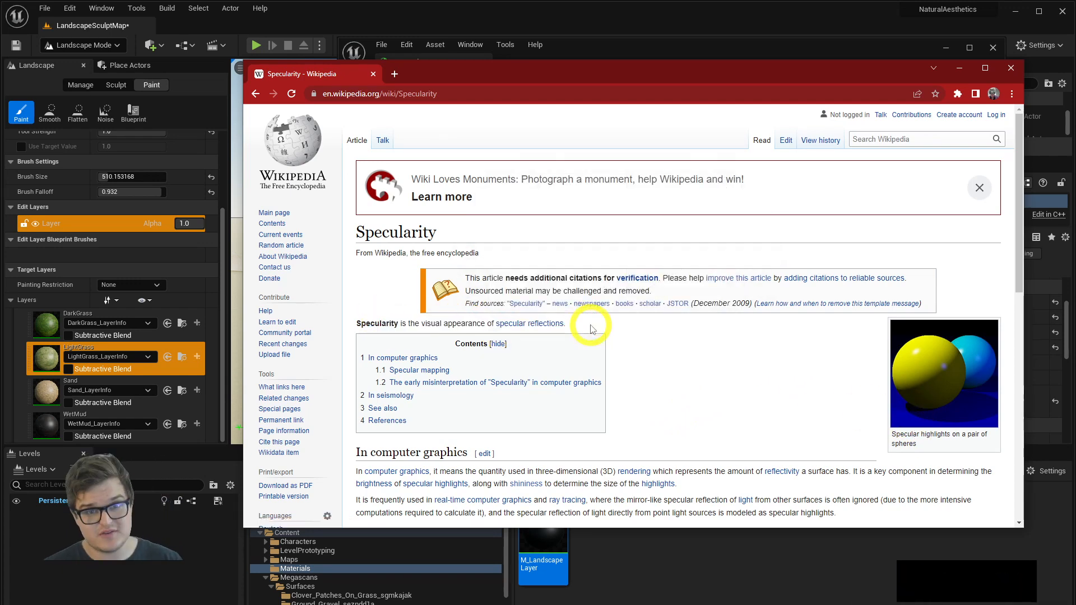
scroll(617, 260, down, 2)
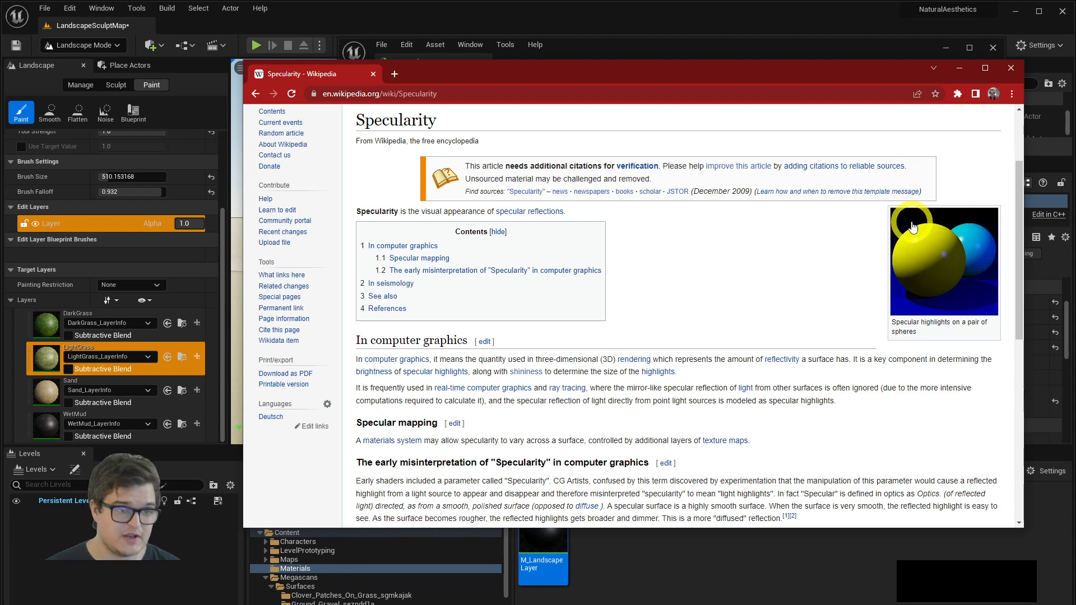
drag(666, 81, 1075, 34)
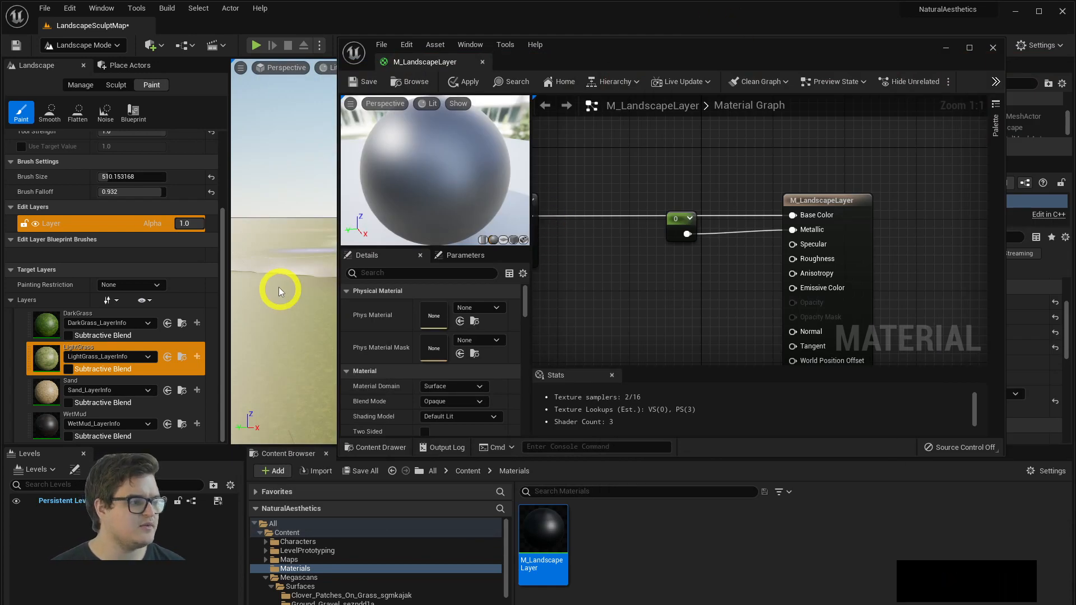
Move the material editor aside and examine how light reflects off the landscape from different viewing angles.
drag(563, 59, 977, 131)
right_drag(427, 182, 513, 243)
key(a)
key(s)
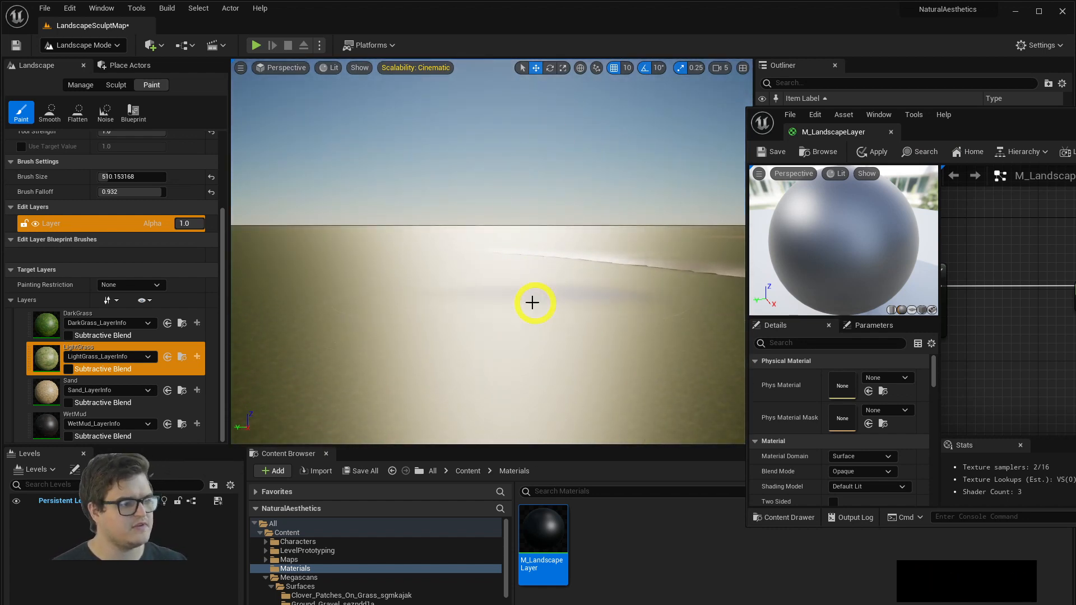
right_drag(532, 303, 499, 209)
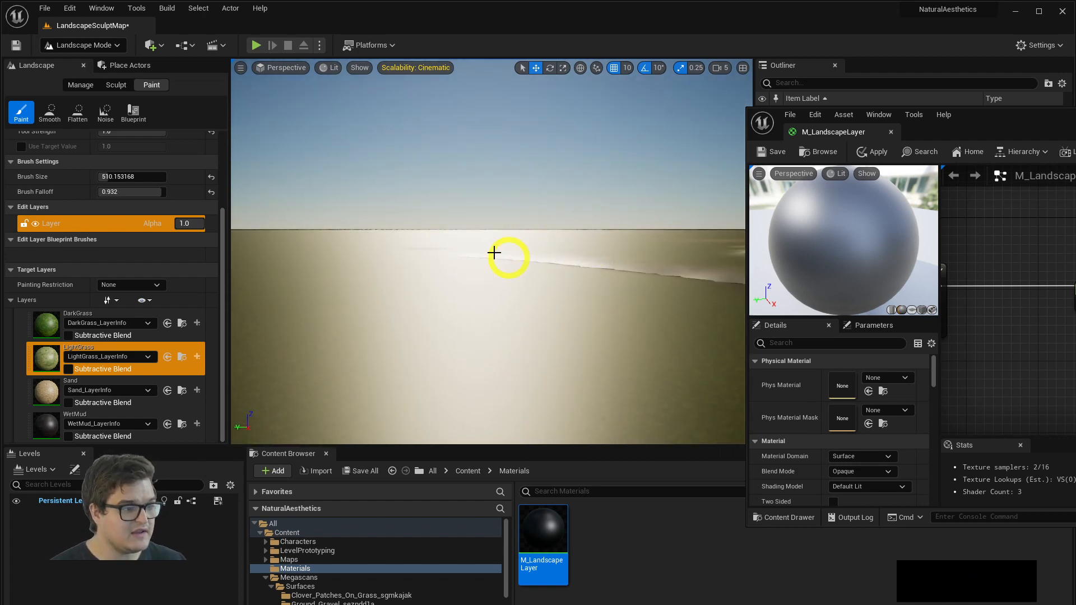
right_drag(555, 191, 995, 188)
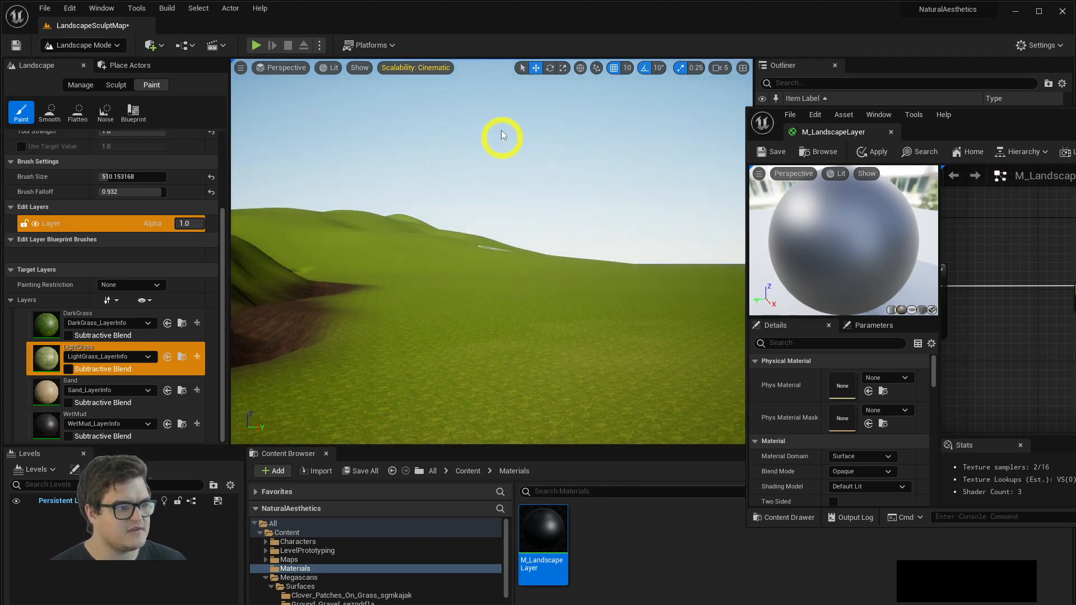
right_drag(496, 287, 564, 257)
key(d)
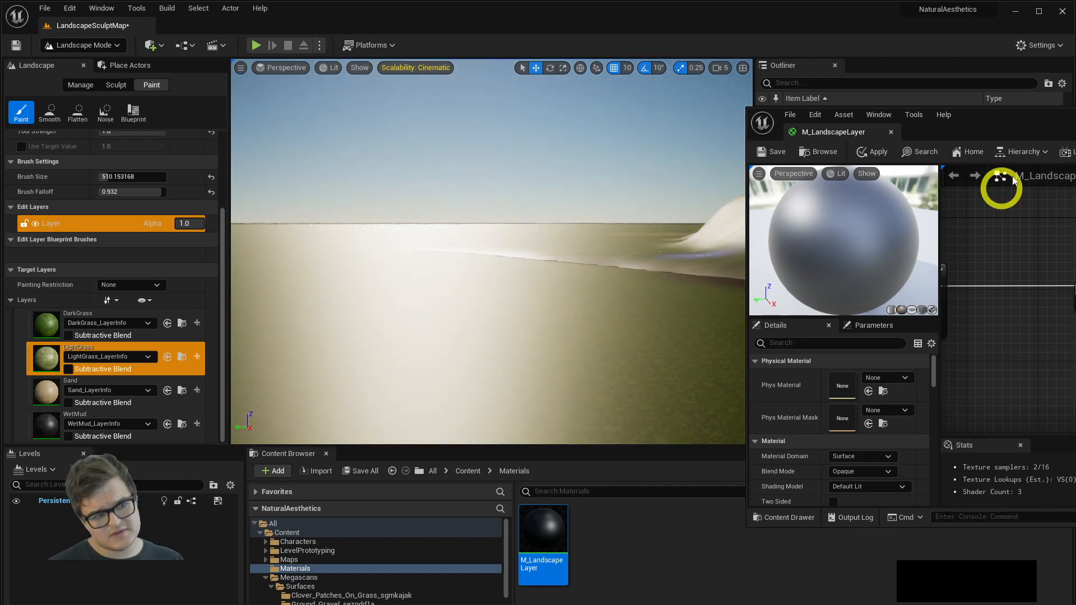
Reposition the material editor window so the sunlit landscape and the result node's inputs are visible together.
drag(1004, 123, 473, 138)
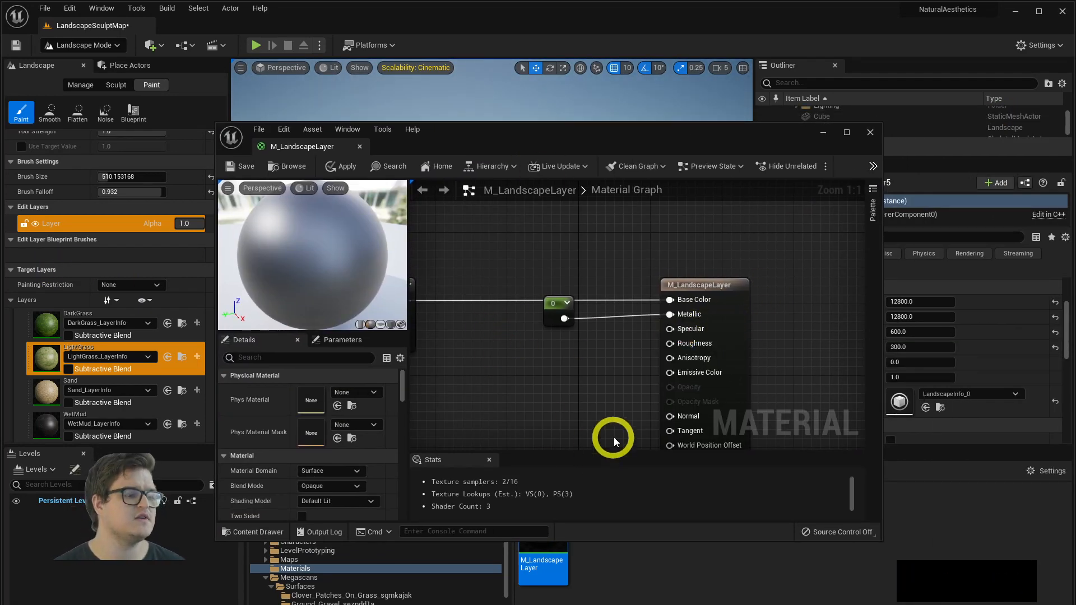
drag(532, 133, 454, 362)
right_drag(504, 280, 641, 418)
drag(637, 372, 642, 305)
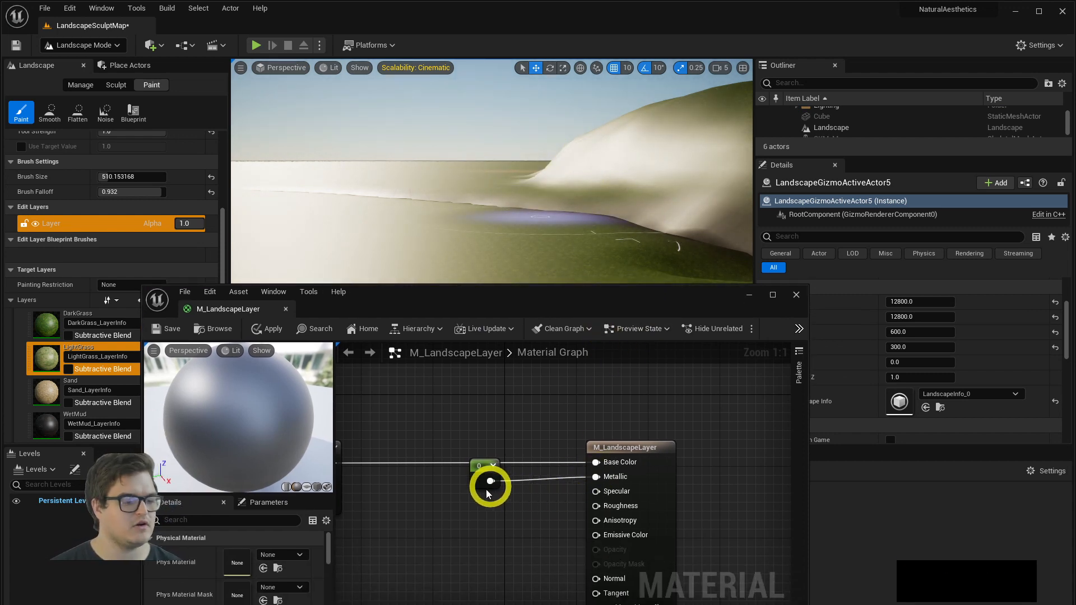
Add a second Constant node with value 0, connect it to Specular, save the material and inspect the landscape.
right_click(516, 502)
click(495, 509)
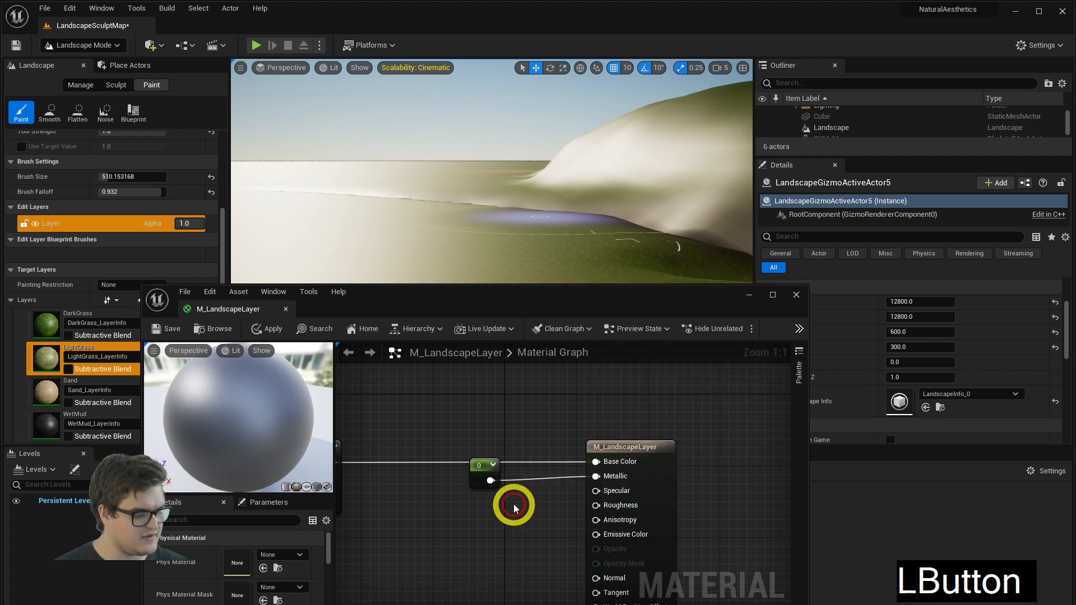
key(1)
click(504, 497)
drag(527, 519, 596, 492)
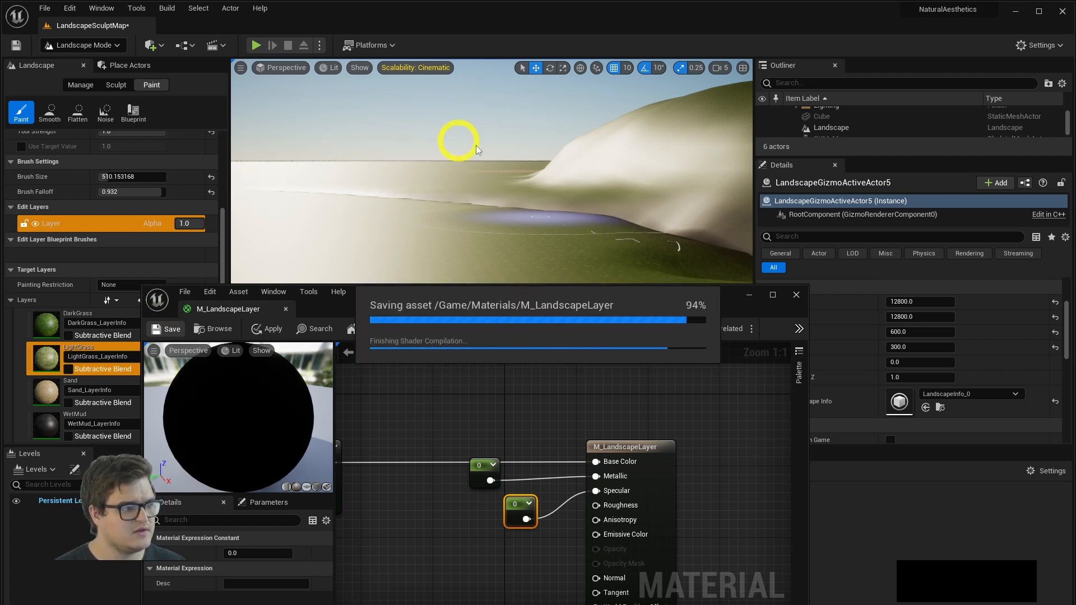
right_drag(600, 198, 561, 192)
right_drag(467, 199, 412, 115)
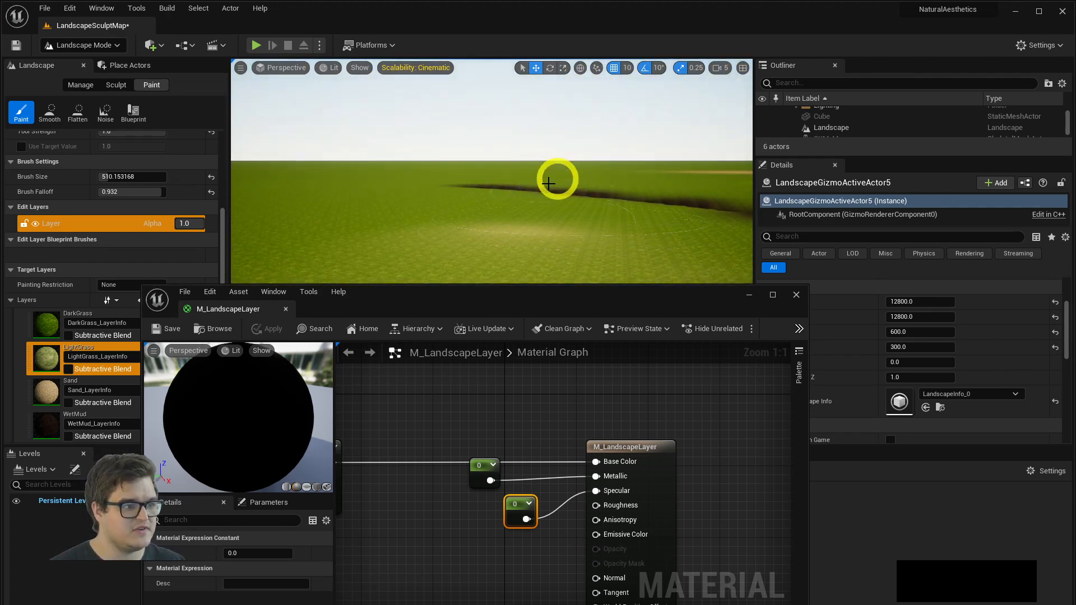
right_drag(553, 165, 564, 191)
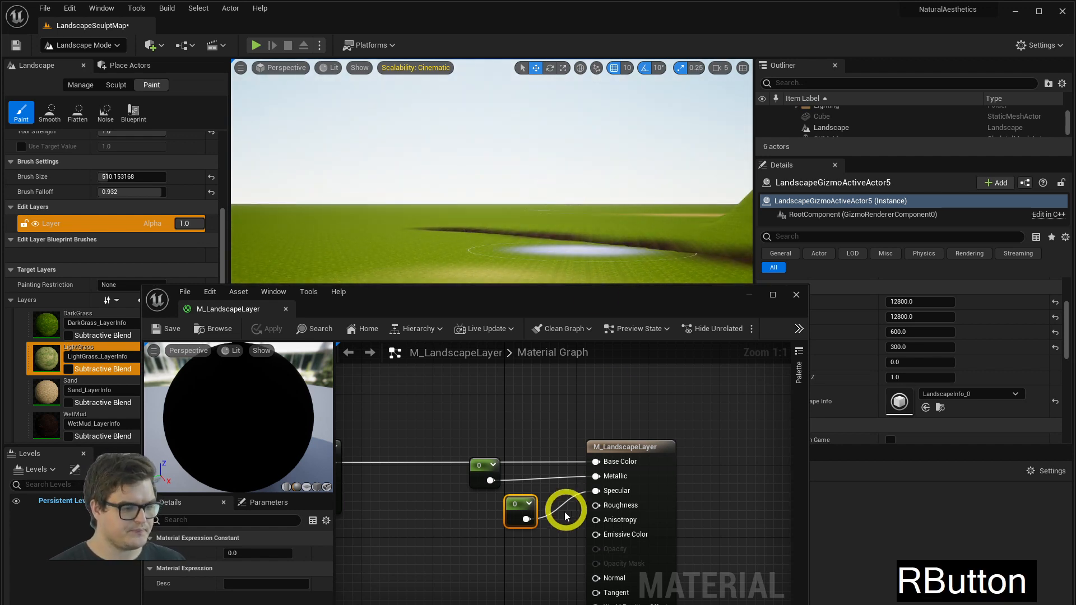
Move the Specular Constant beneath the Metallic one, set its value to 0.1, save the material and inspect the landscape.
drag(520, 504, 476, 495)
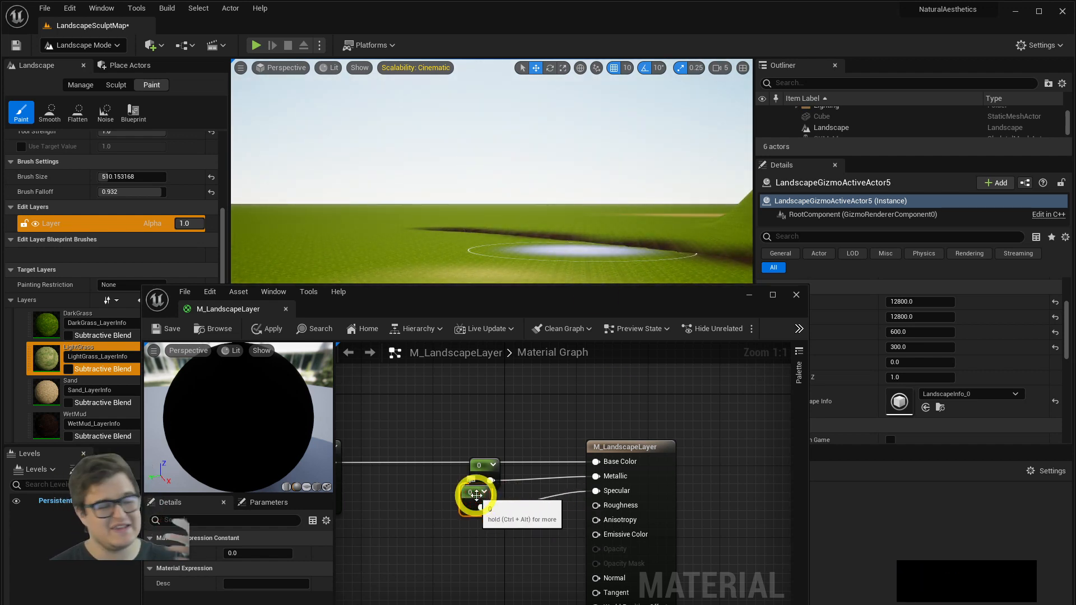
click(237, 548)
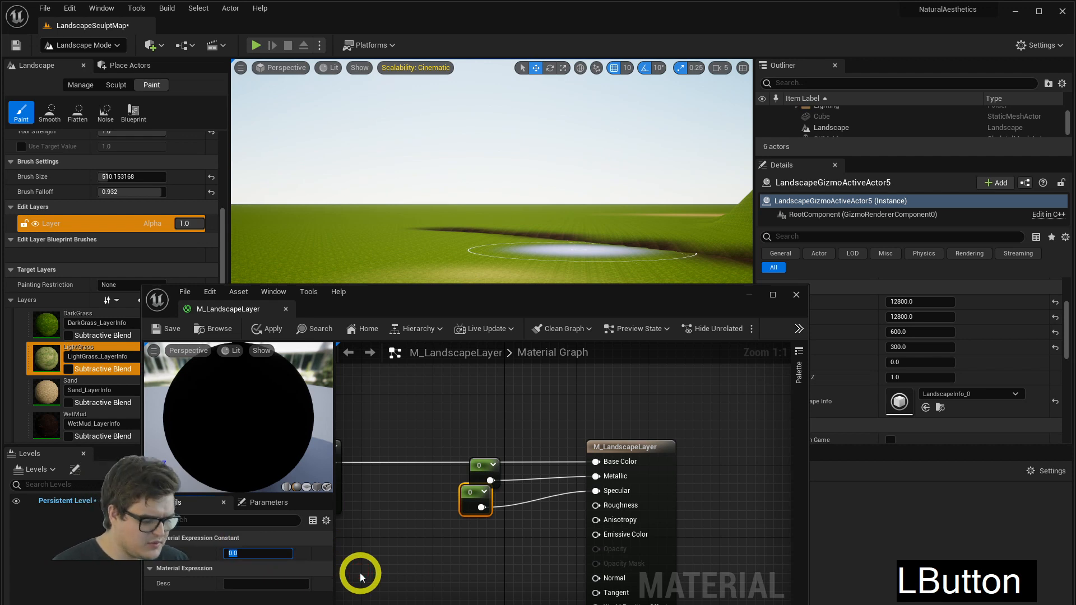
text(0.1)
key(Return)
click(173, 331)
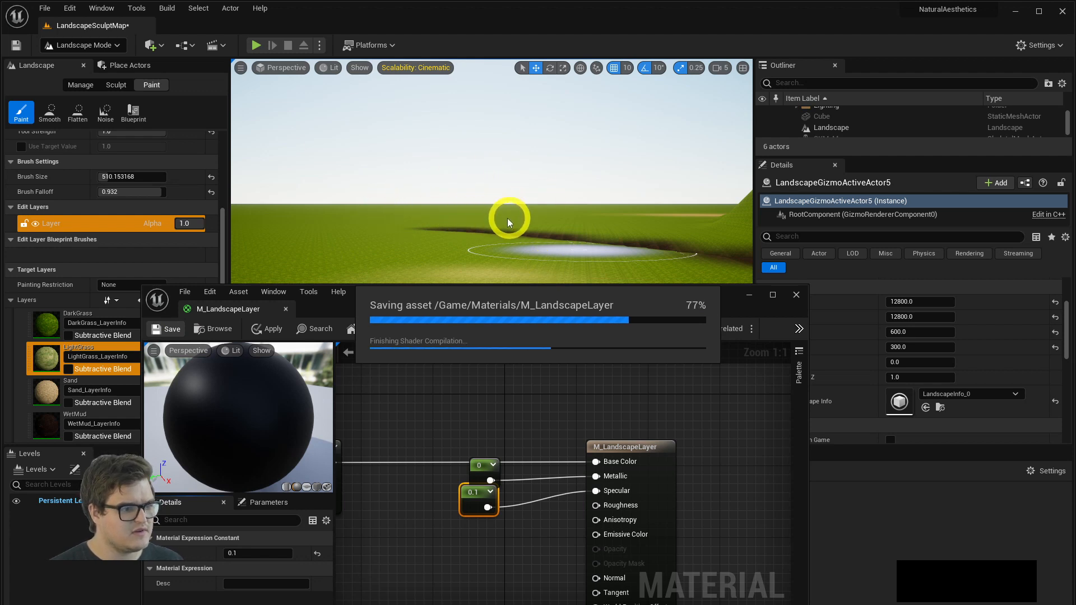
right_drag(415, 228, 524, 216)
Set the Specular Constant's value to 0.01, save the material and inspect the reflections on the landscape.
click(235, 554)
text(0.01)
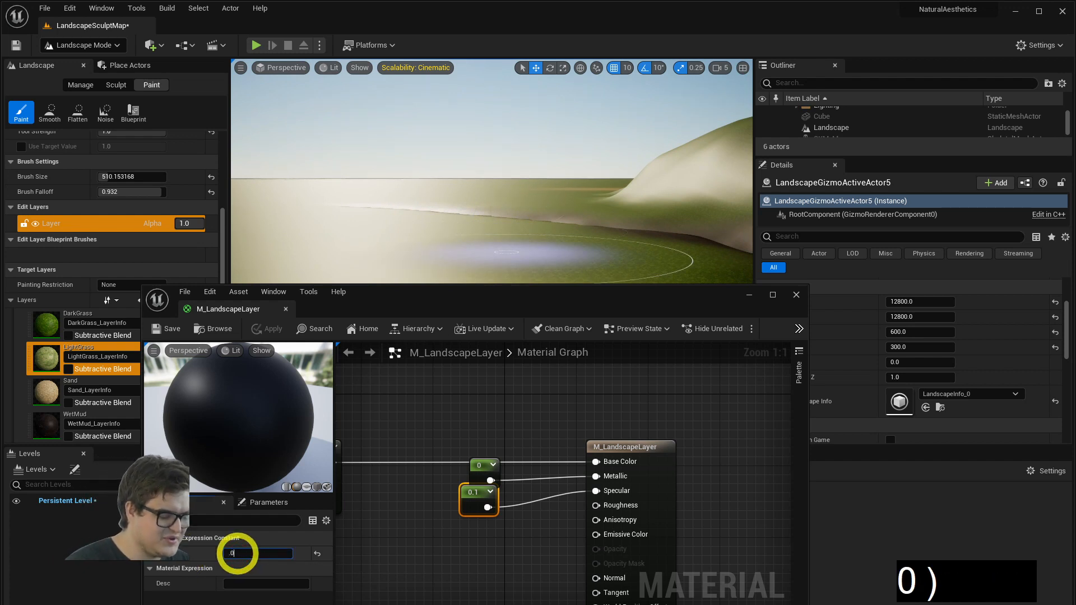
key(Return)
click(166, 328)
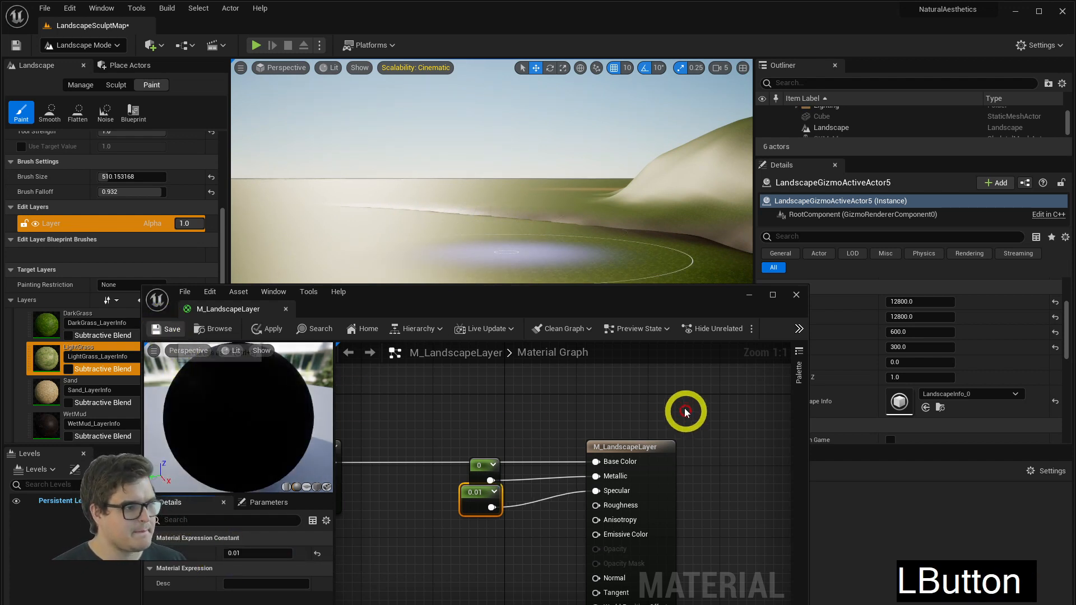
right_drag(561, 219, 490, 186)
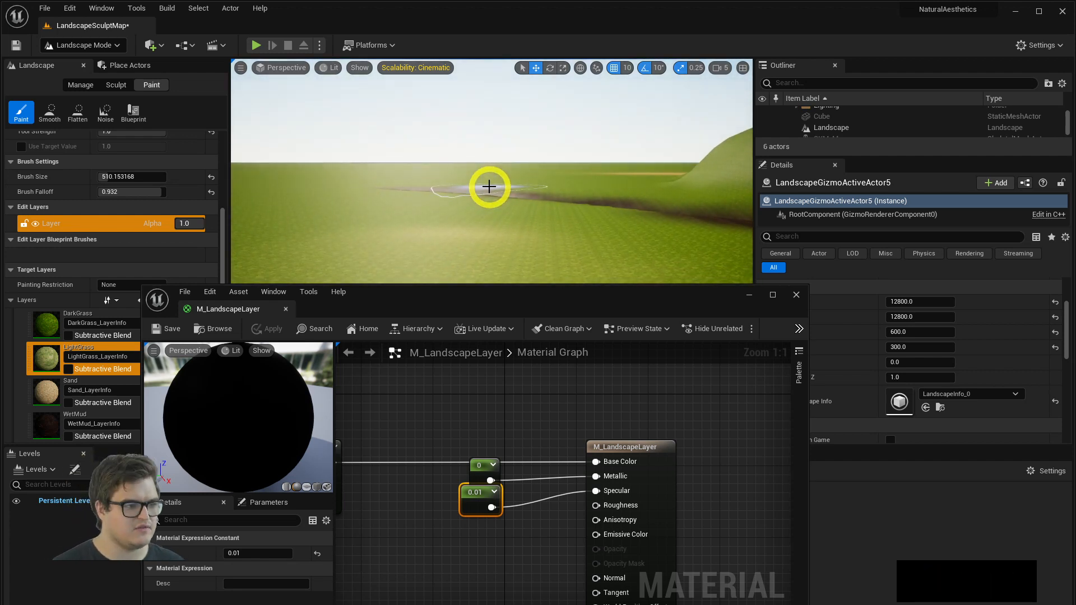
right_drag(512, 149, 498, 174)
key(s)
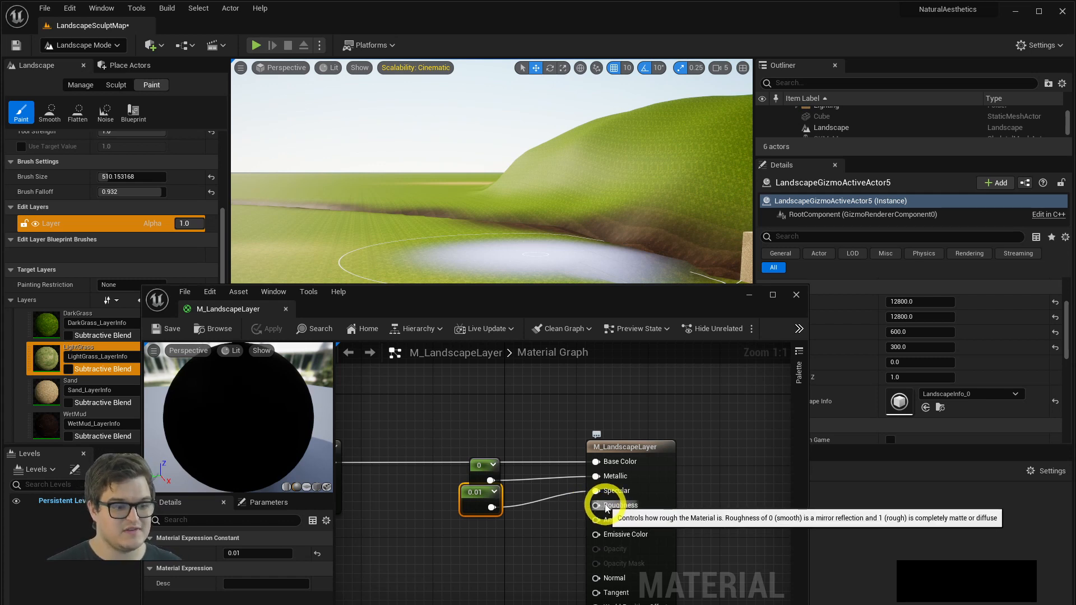
Move the Specular Constant farther from the result node, then add a third Constant below it and connect it to Roughness.
drag(486, 509, 432, 509)
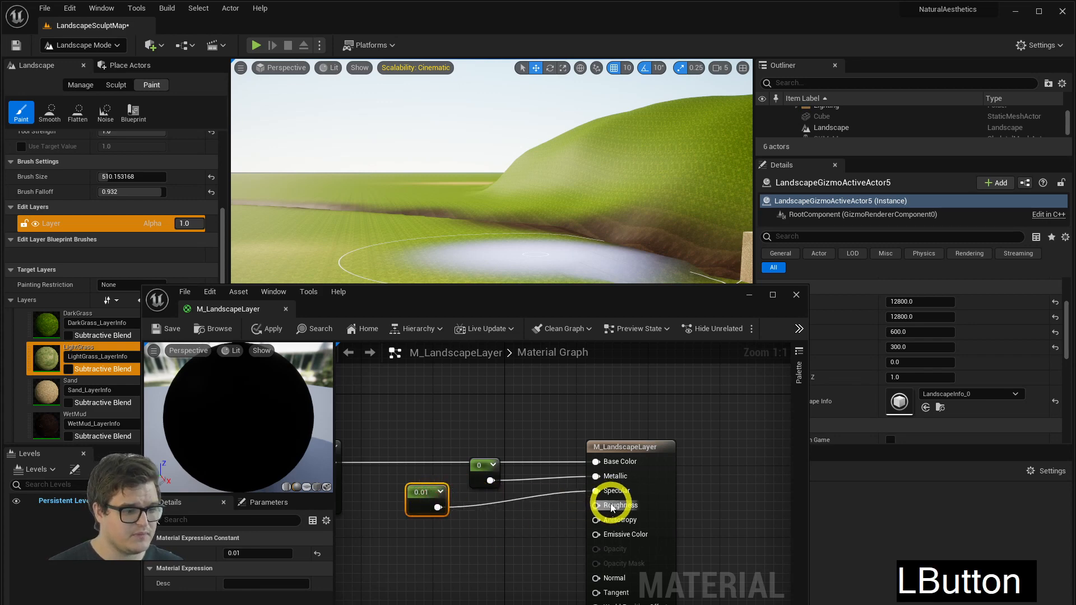
click(605, 517)
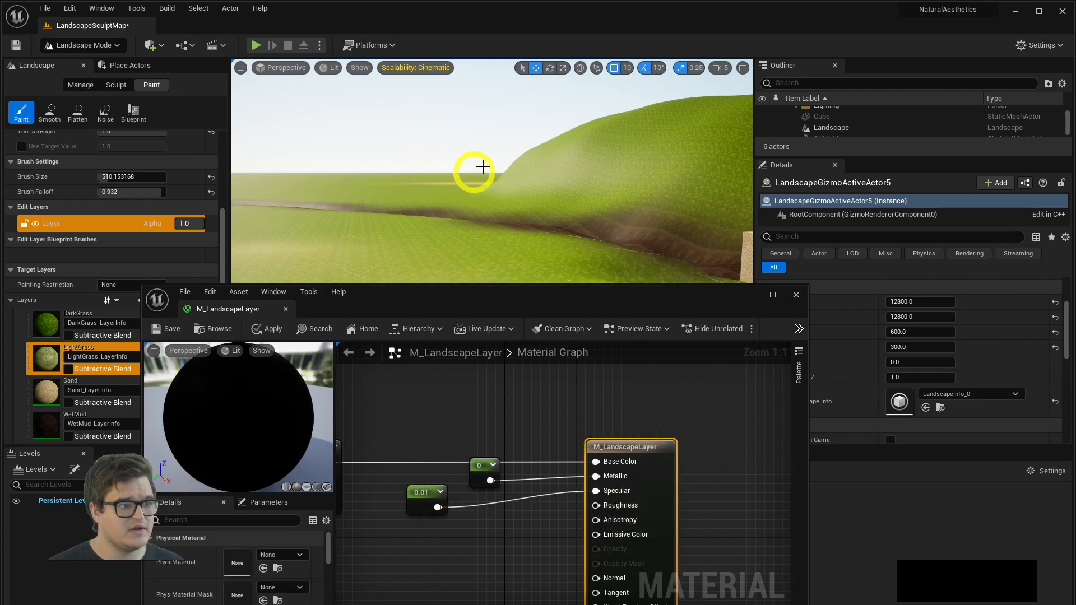
right_drag(480, 168, 564, 286)
click(486, 547)
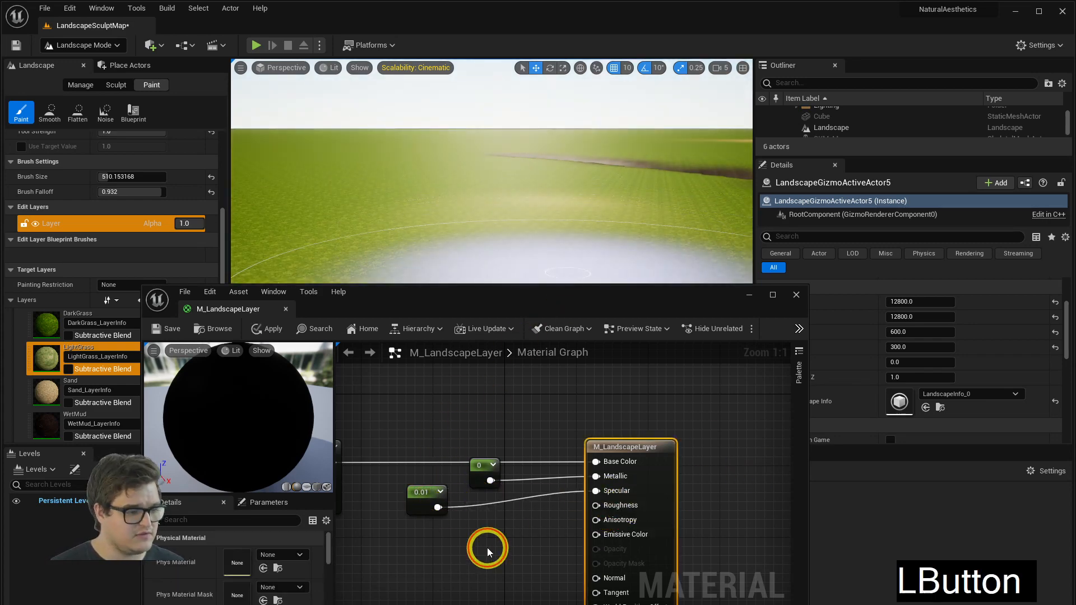
click(483, 531)
drag(504, 552, 596, 506)
Set the Roughness Constant's value to 1, save the material and inspect the landscape.
click(241, 553)
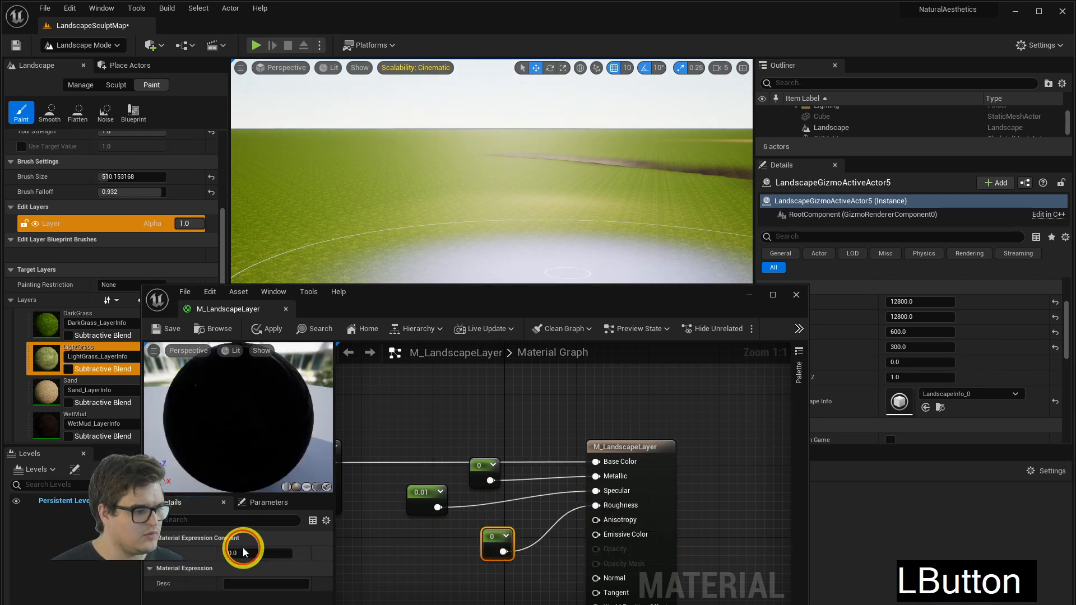
text(1)
click(213, 399)
click(164, 335)
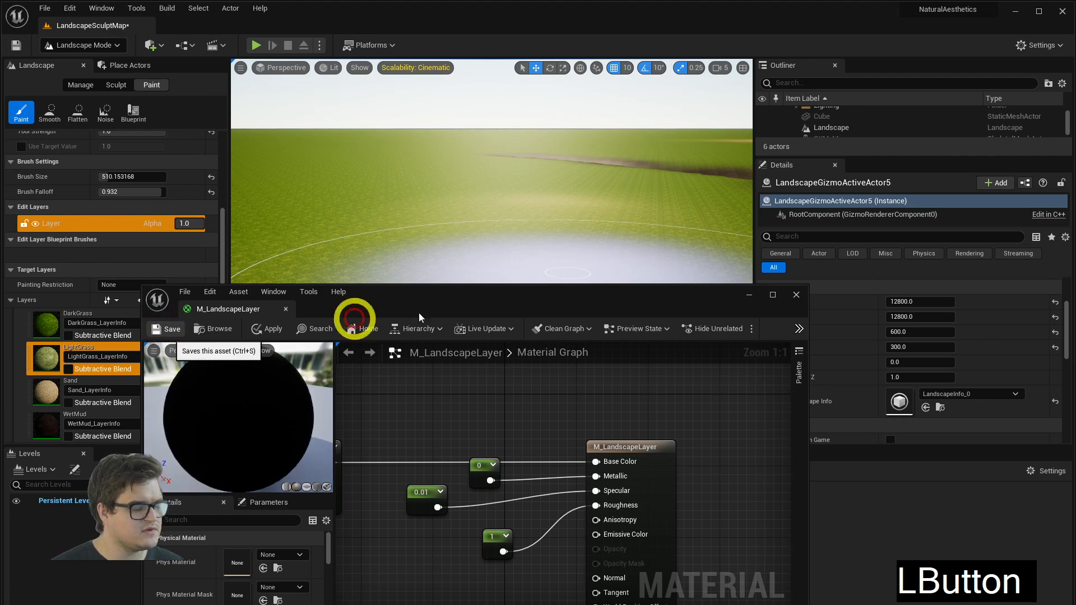
right_drag(504, 224, 632, 215)
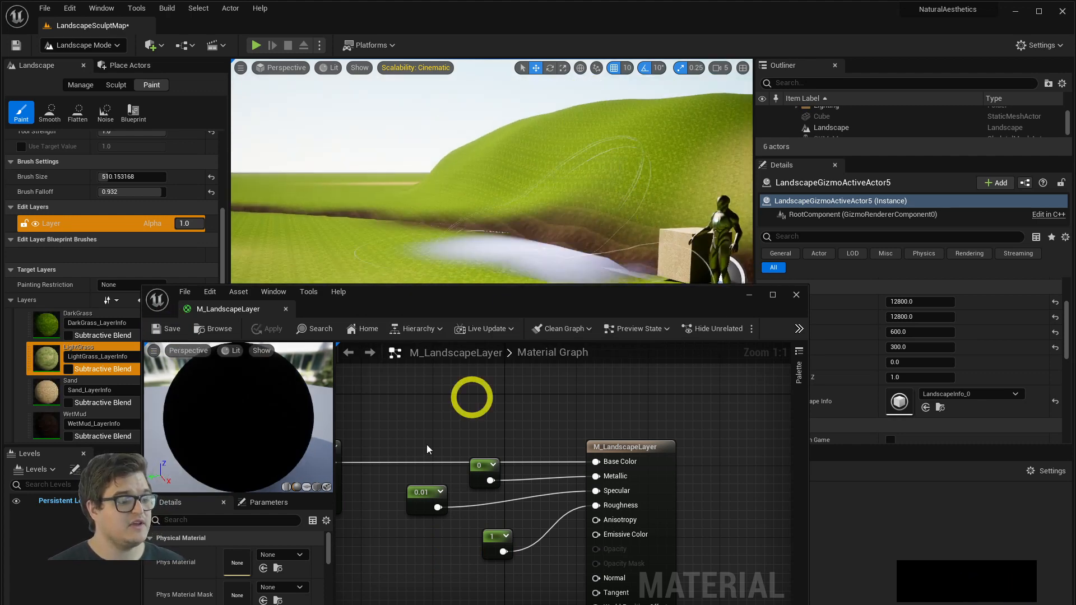
Set the Specular Constant's value to 0.5, save the material and inspect the light reflection on the landscape.
click(423, 493)
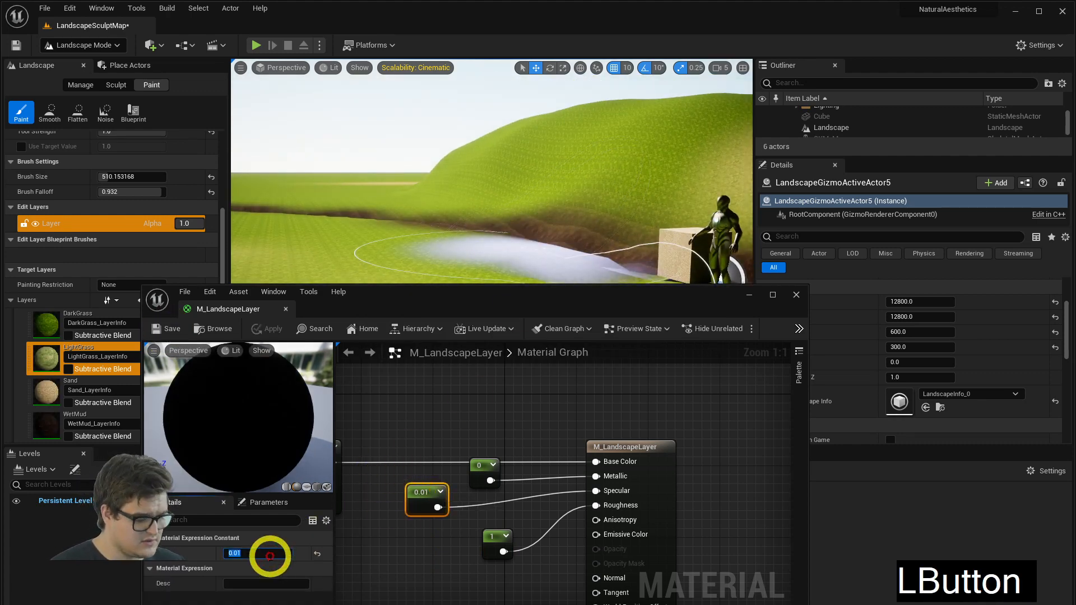
text(1)
key(BackSpace)
text(0.5)
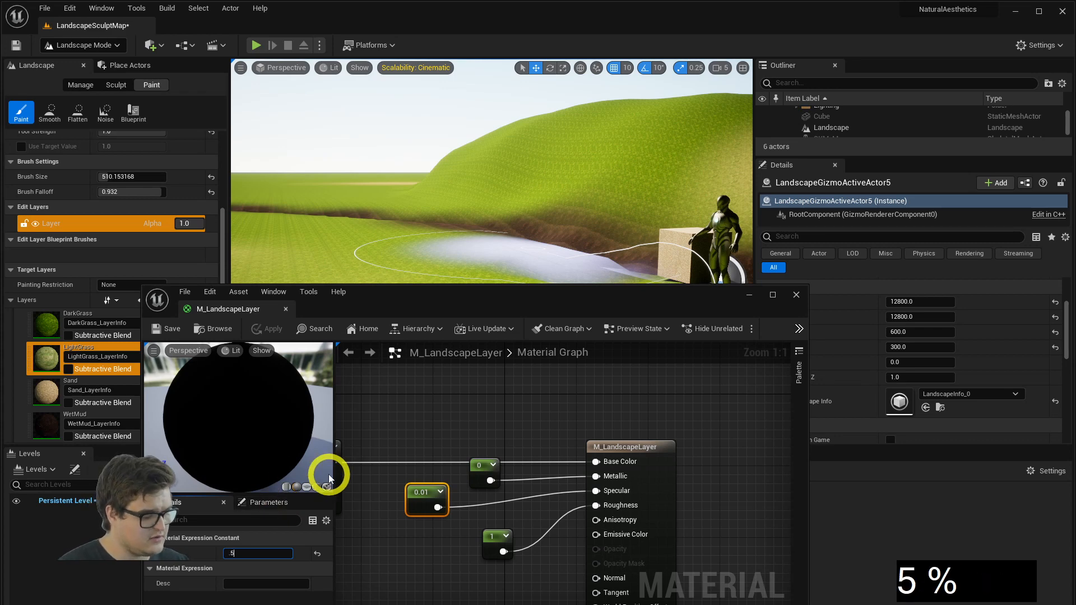
key(Return)
click(167, 330)
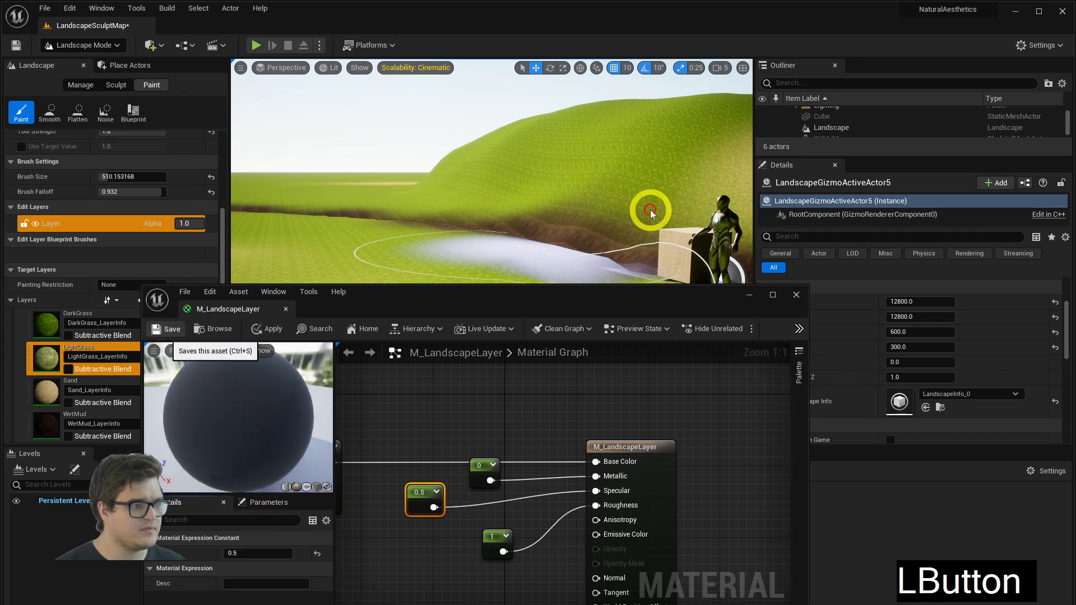
right_drag(625, 199, 597, 202)
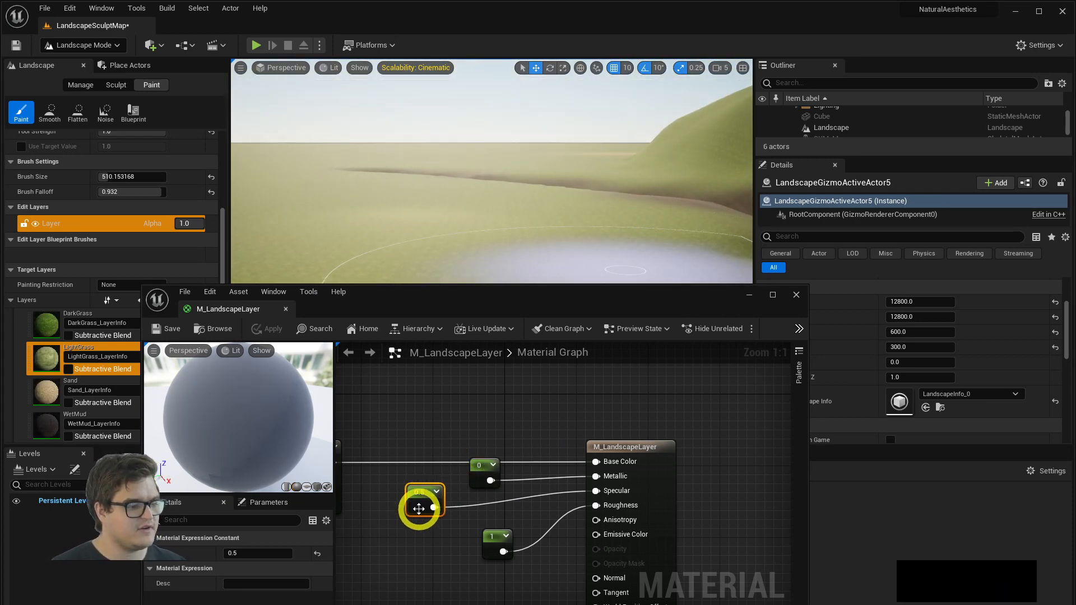
Arrange the Roughness Constant directly beneath the Specular Constant and check the landscape from other angles.
mouse_move(419, 508)
mouse_down()
mouse_move(444, 497)
mouse_move(432, 516)
mouse_move(428, 493)
mouse_up()
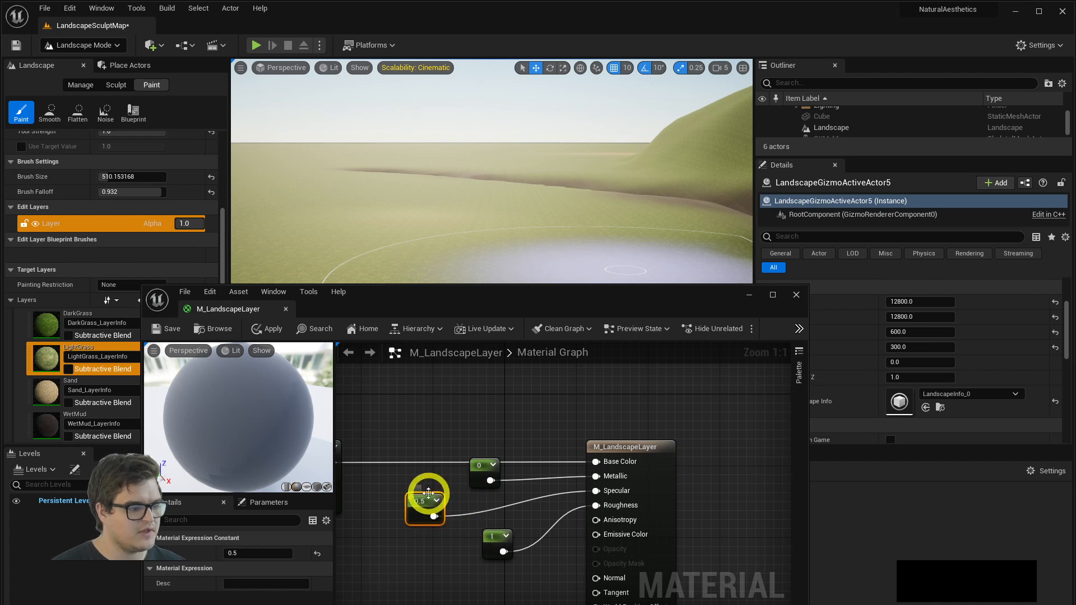
right_drag(437, 183, 507, 213)
drag(501, 543, 433, 555)
right_drag(505, 191, 756, 179)
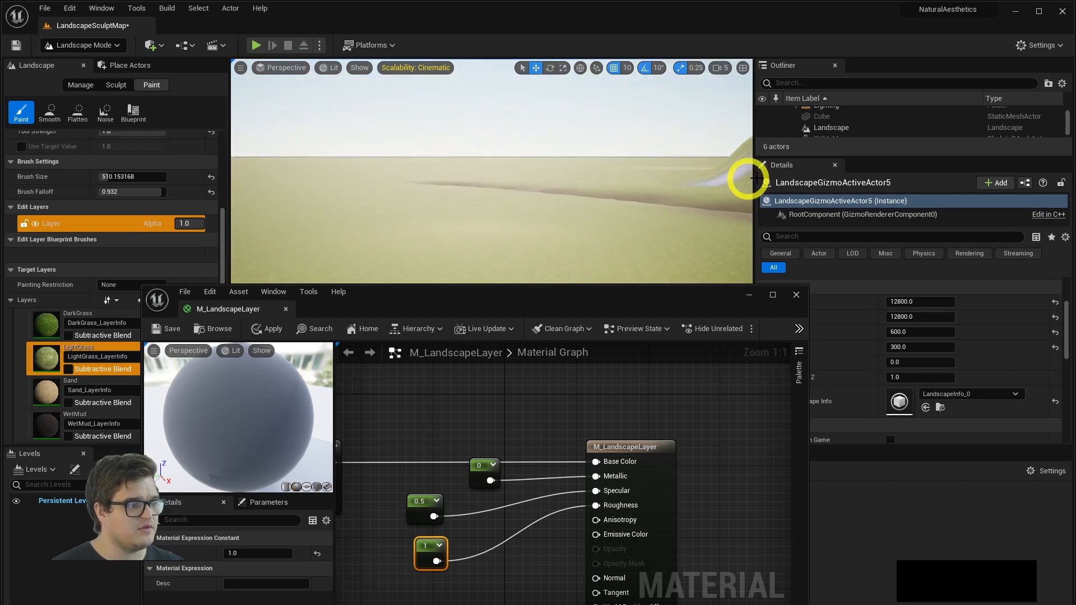
right_drag(495, 183, 446, 582)
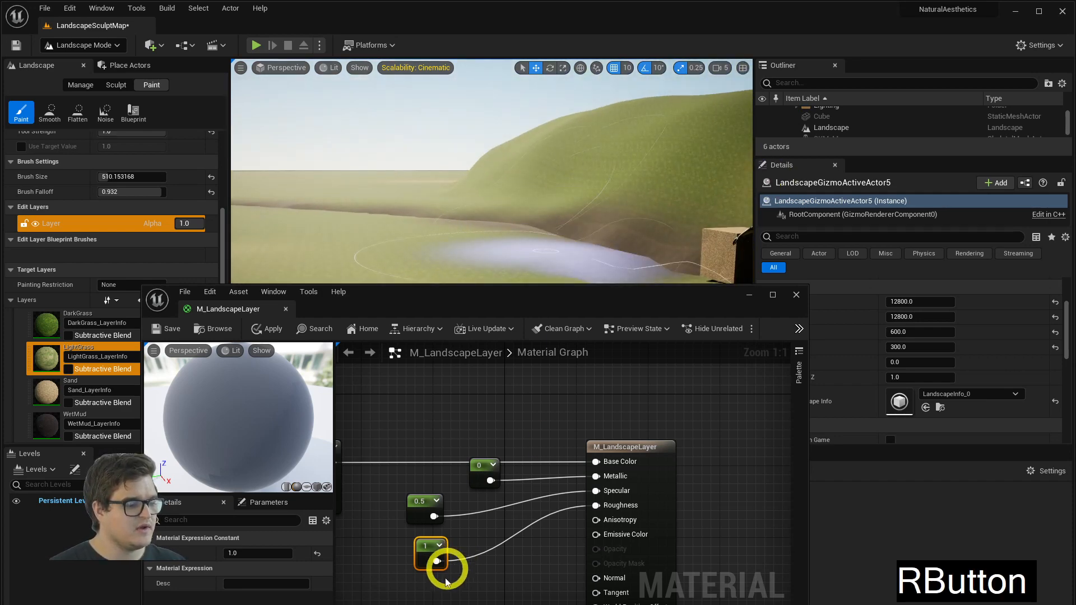
drag(439, 547, 418, 544)
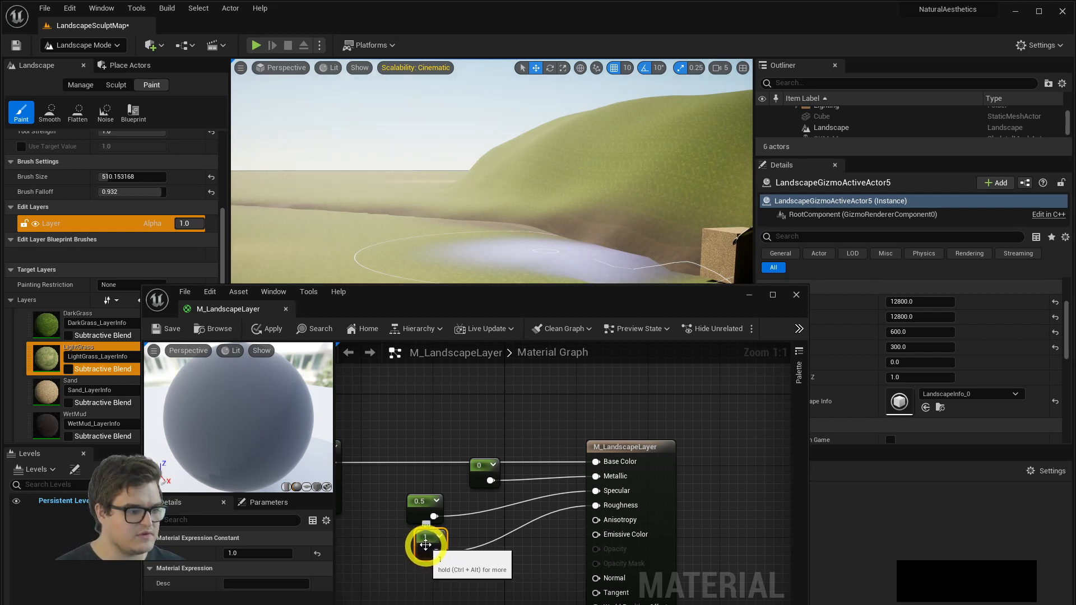
drag(418, 544, 425, 549)
right_drag(520, 541, 475, 510)
Set the Roughness Constant's value to 0.5 and inspect the shine on the preview sphere.
drag(225, 554, 226, 553)
text(0.5)
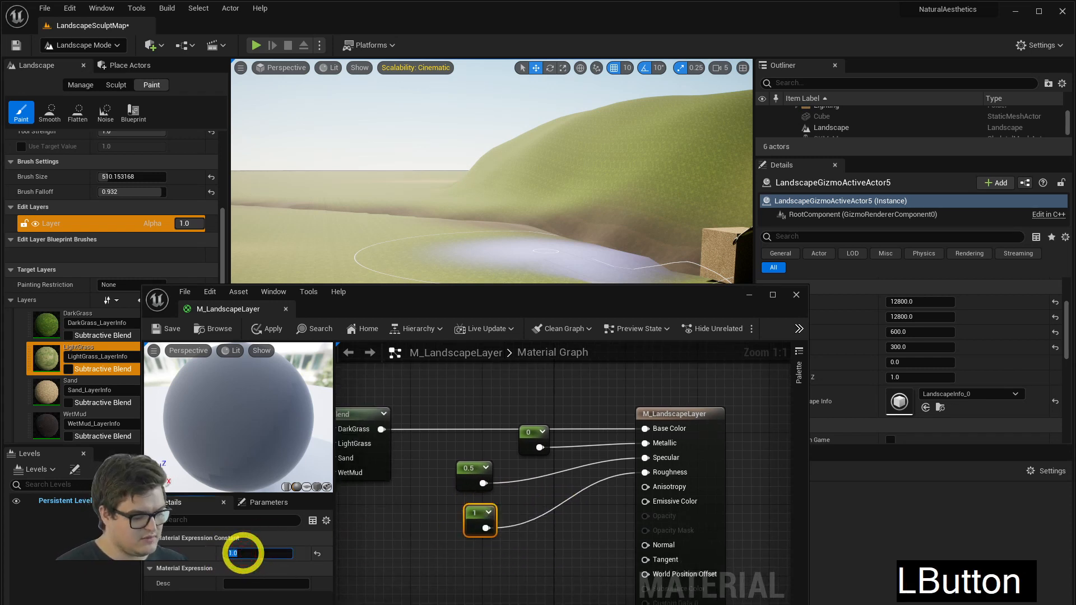
key(Return)
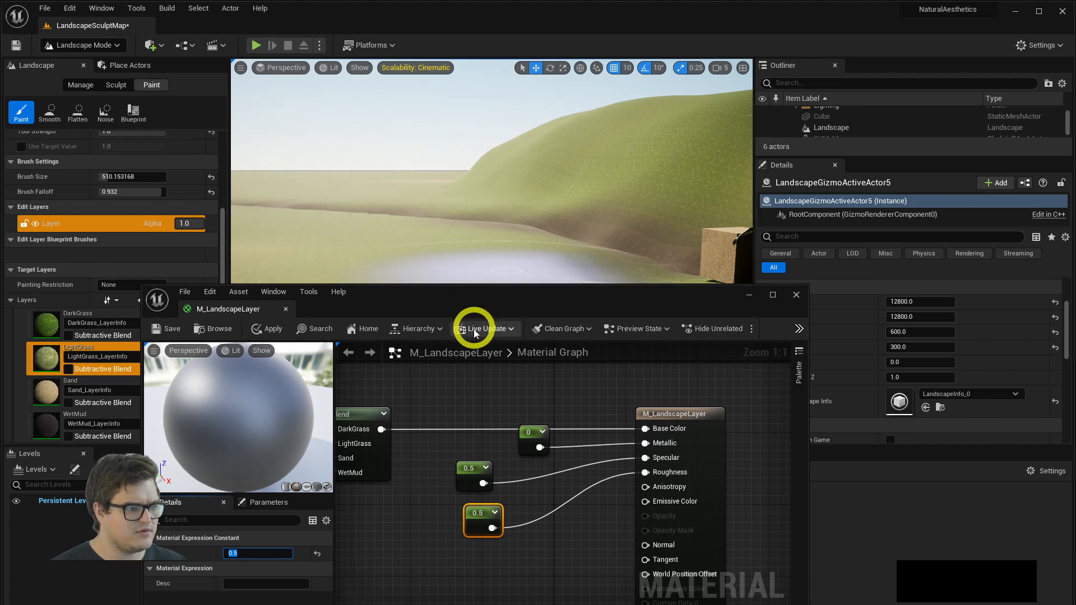
drag(475, 286, 505, 167)
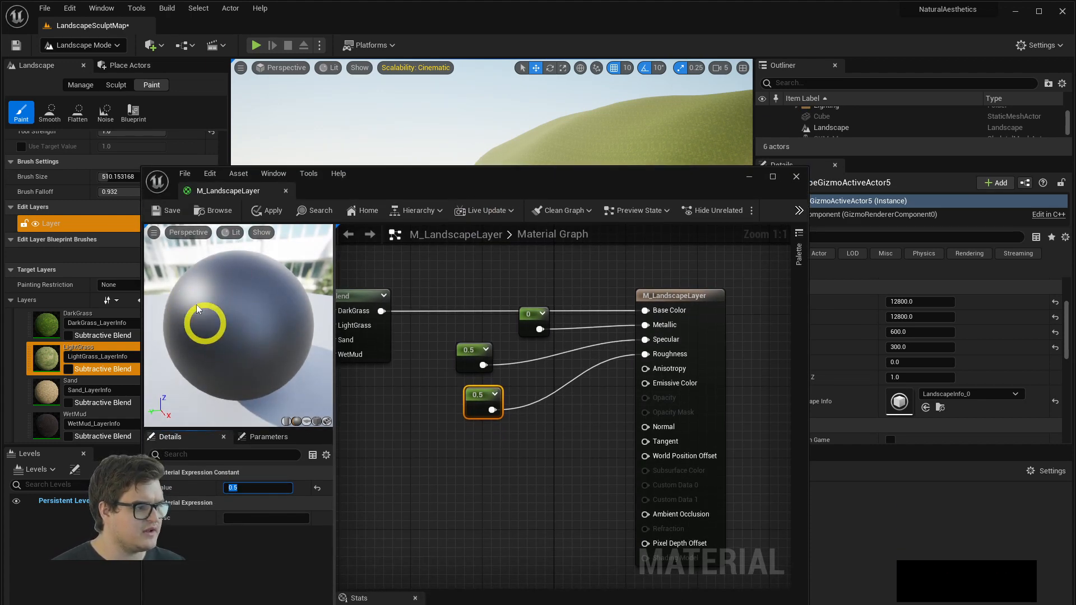
drag(248, 412, 264, 337)
Set the Roughness Constant's value to 0.1 and inspect the preview sphere's reflections from several angles and distances.
click(252, 487)
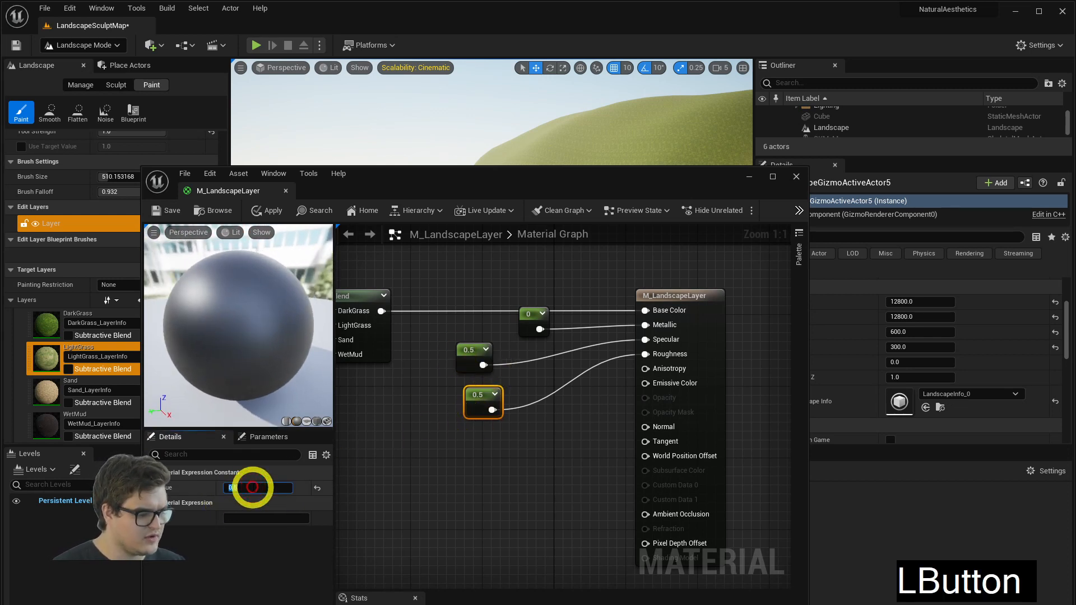
text(0.1)
key(Return)
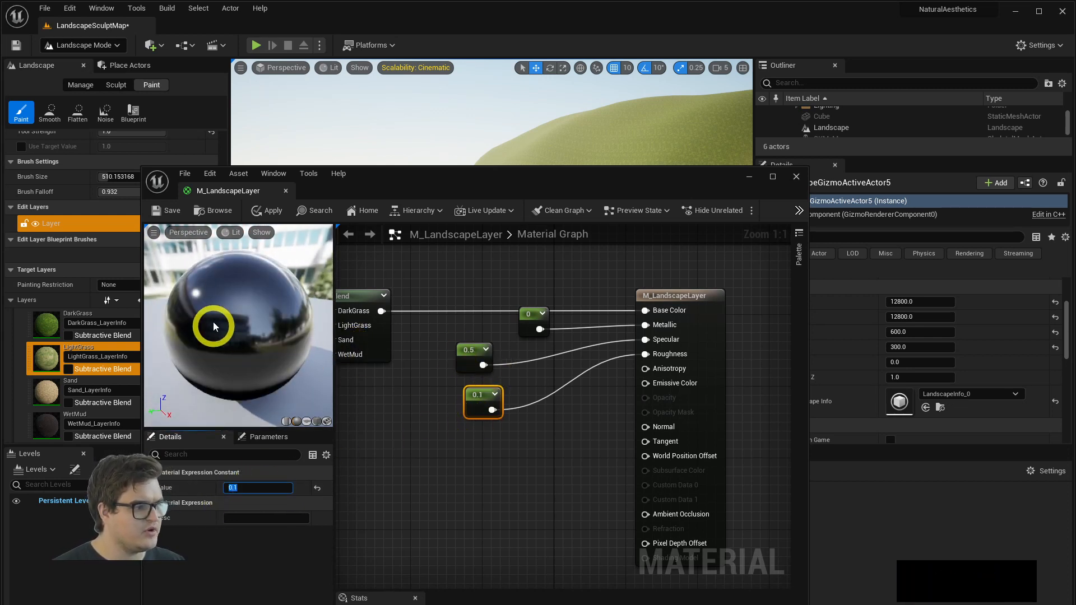
drag(214, 327, 224, 297)
right_drag(223, 297, 186, 274)
scroll(232, 317, down, 5)
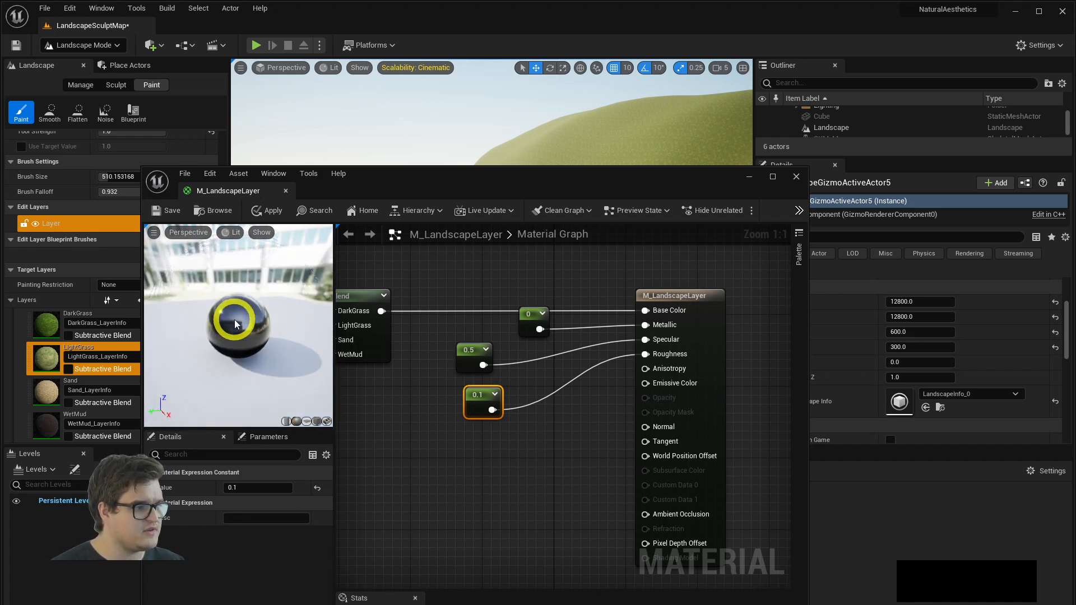
scroll(238, 317, up, 4)
mouse_move(242, 323)
right_down()
mouse_move(284, 328)
mouse_move(243, 329)
right_up()
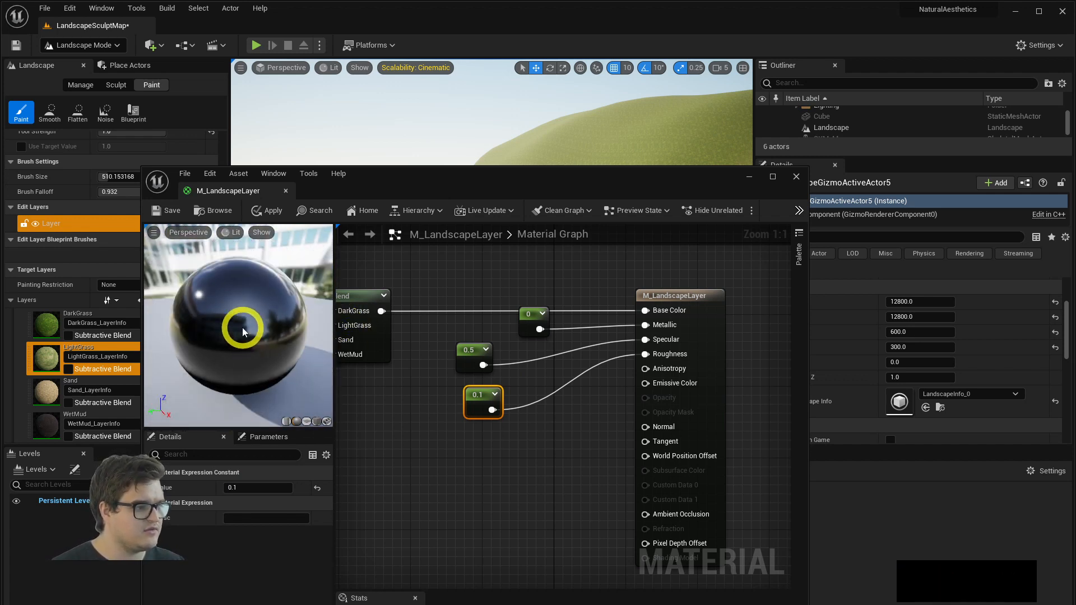
drag(243, 329, 262, 312)
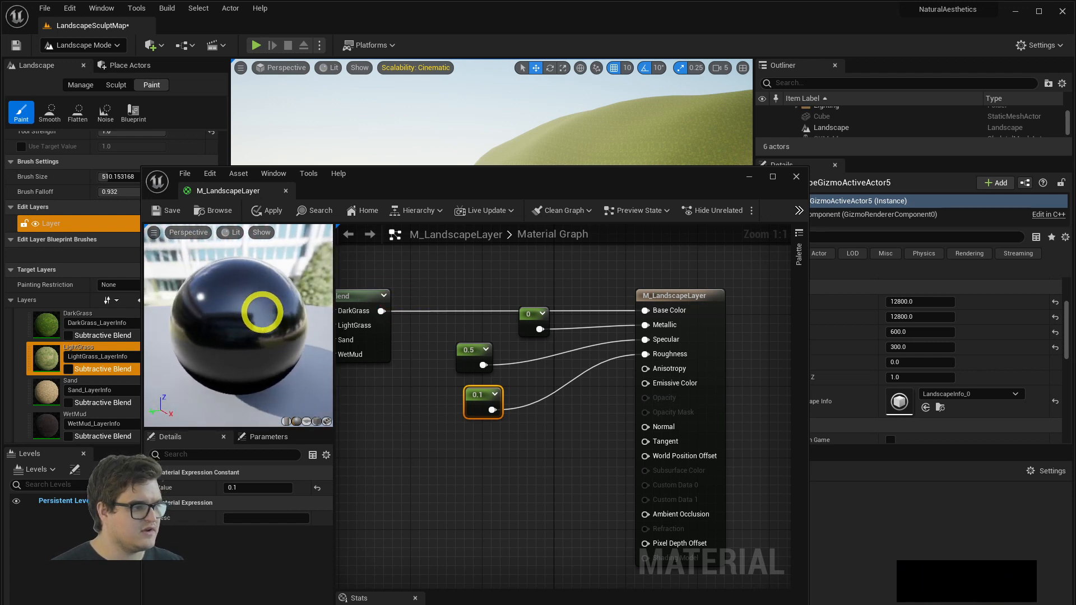
Save the material and fly around the landscape to inspect its reflections at the low roughness.
click(166, 213)
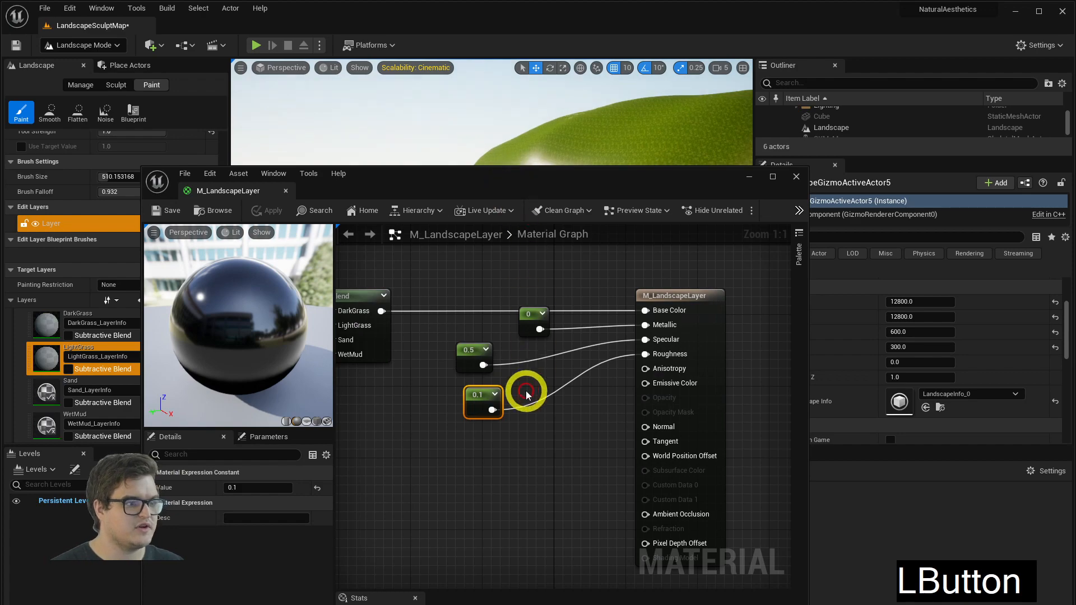
drag(547, 167, 537, 469)
right_drag(553, 365, 539, 240)
key(a)
key(w)
key(s)
key(a)
key(e)
key(d)
key(q)
Bring the material graph back into view and set the Roughness Constant's value to 0.9.
drag(514, 489, 565, 224)
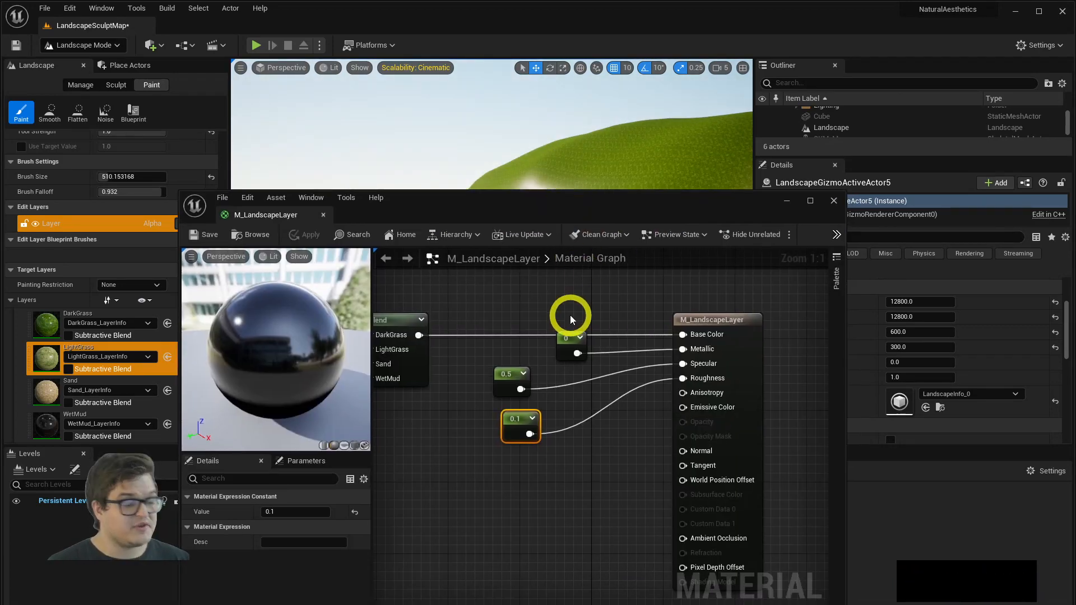
click(532, 430)
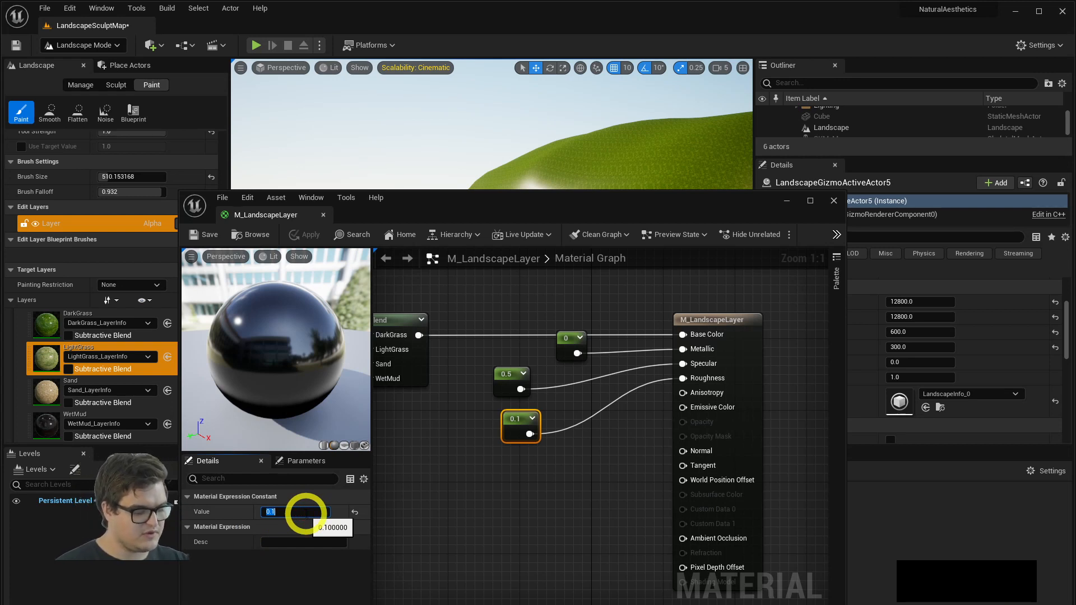
text(0.9)
key(Return)
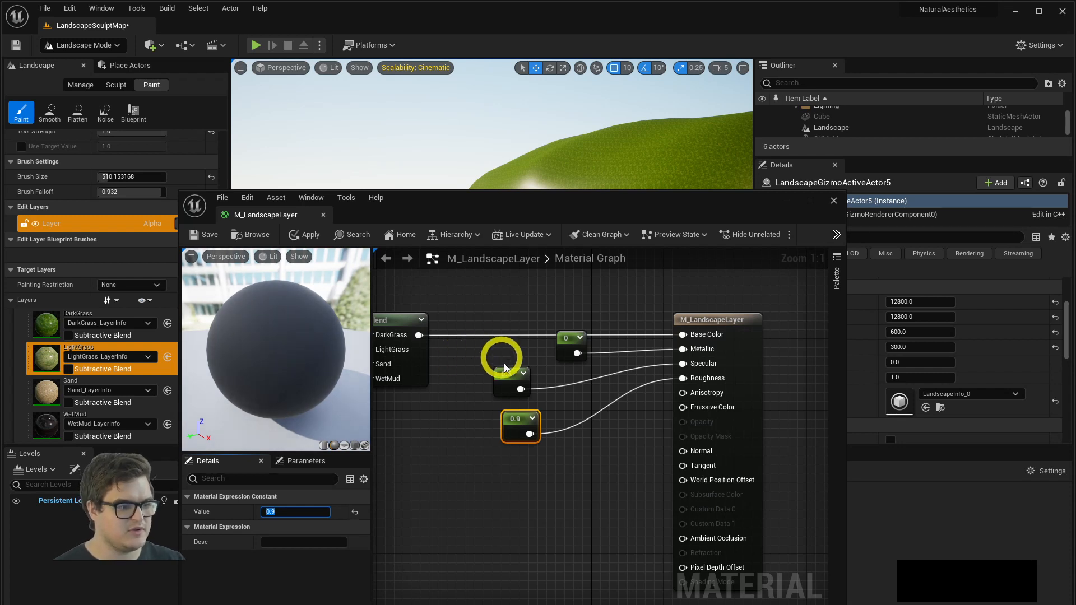
Set the Specular Constant's value to 0.1, save the material and inspect the landscape from several viewpoints.
click(505, 378)
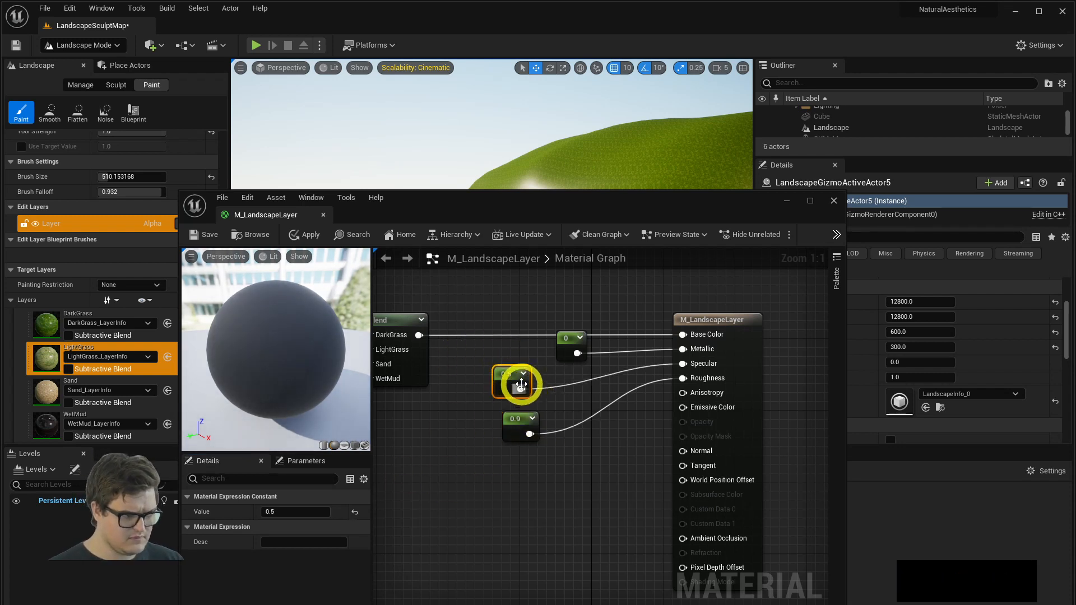
click(265, 500)
text(0.1)
key(Return)
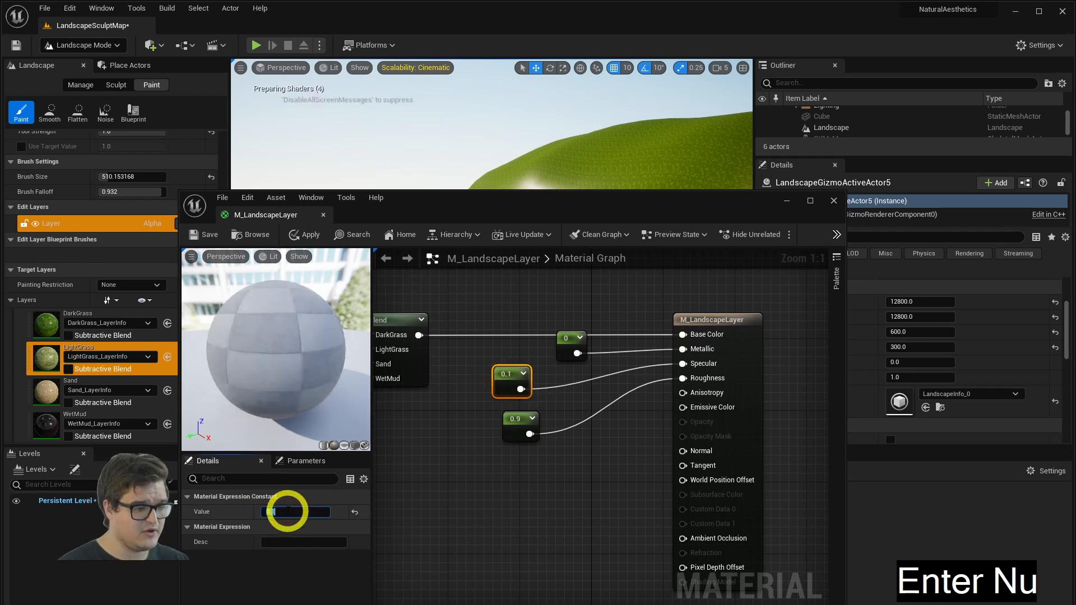
click(211, 236)
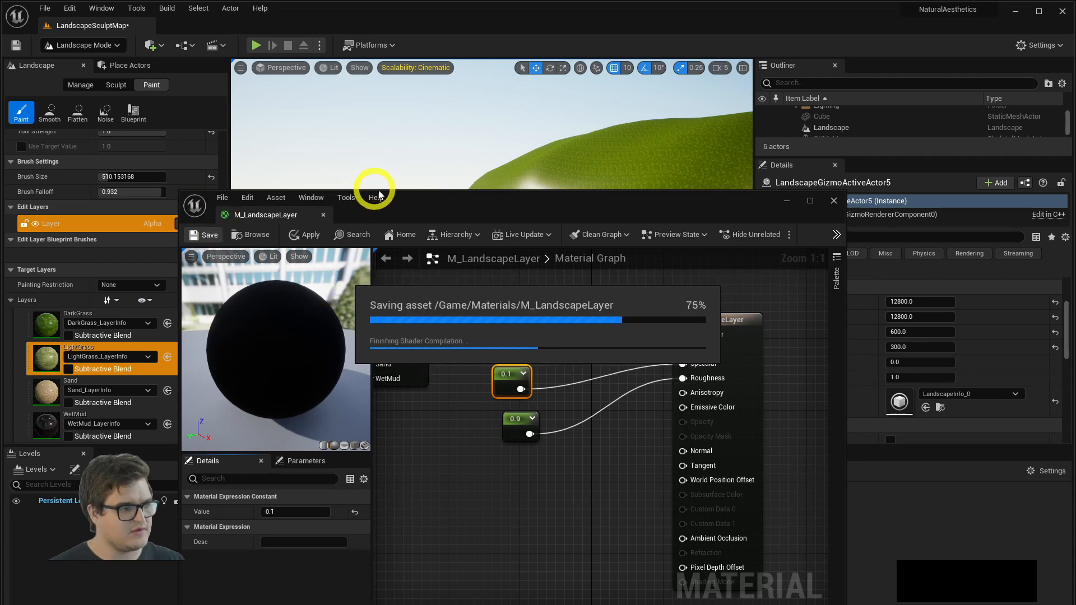
drag(432, 200, 1075, 246)
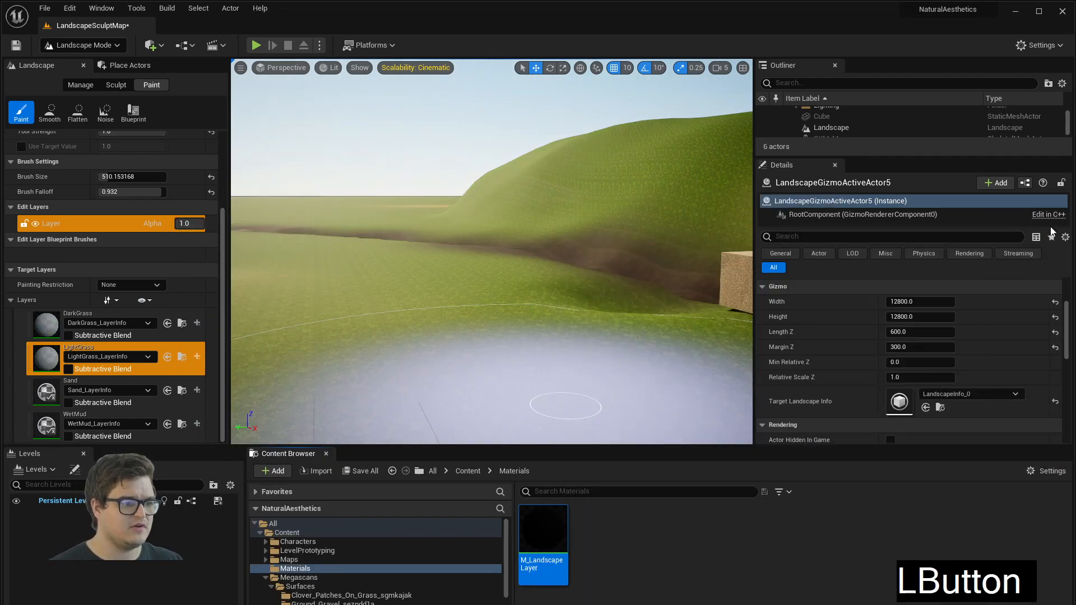
right_drag(455, 183, 839, 227)
key(w)
key(a)
key(w)
key(d)
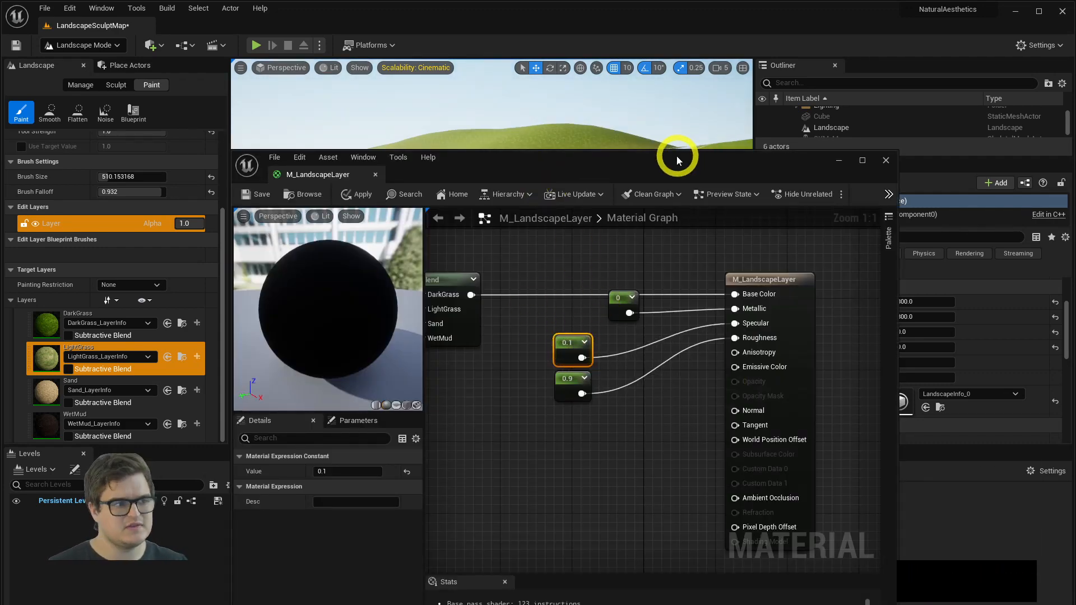
Line up the Metallic Constant above the Specular and Roughness Constants and save the material.
drag(677, 160, 675, 183)
right_drag(543, 356, 570, 360)
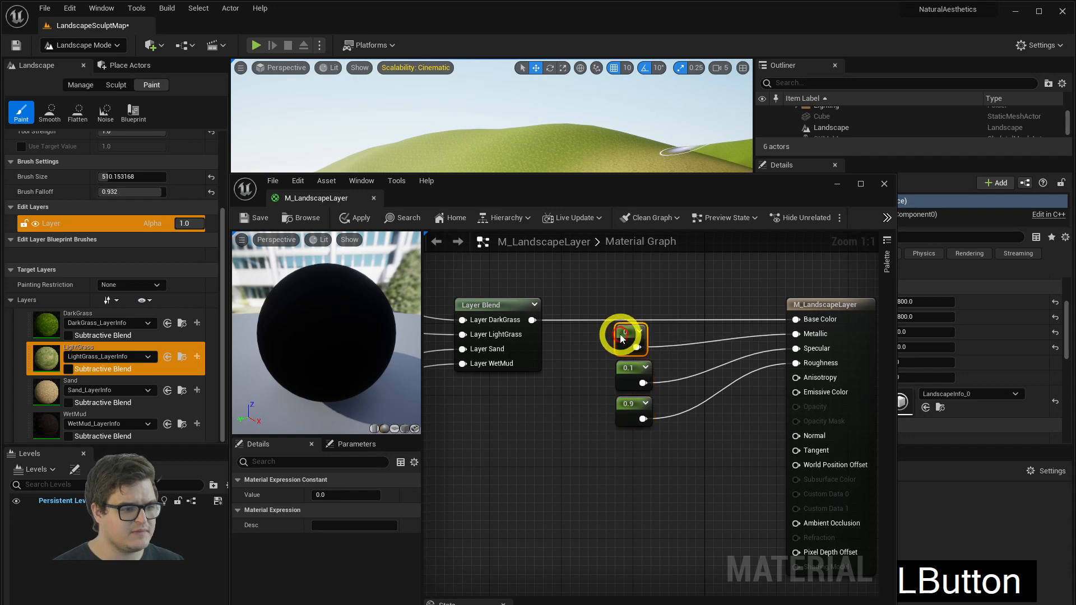
click(247, 217)
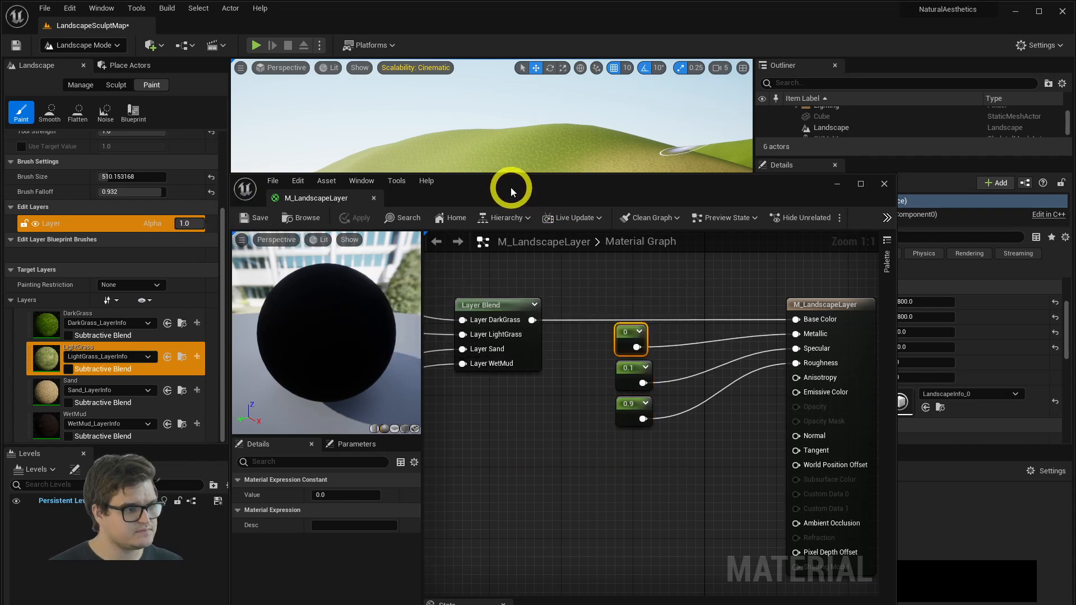
Move the material editor aside and examine how light reflects off the hills, grass and ground near the mannequin.
drag(510, 187, 1075, 252)
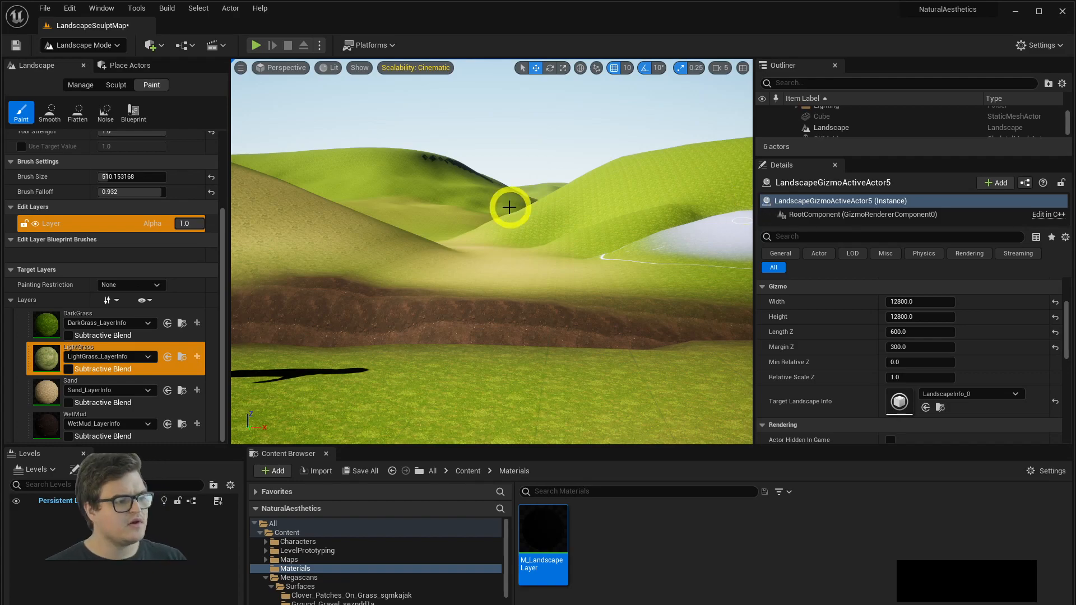
key(d)
right_drag(510, 208, 484, 226)
key(w)
key(a)
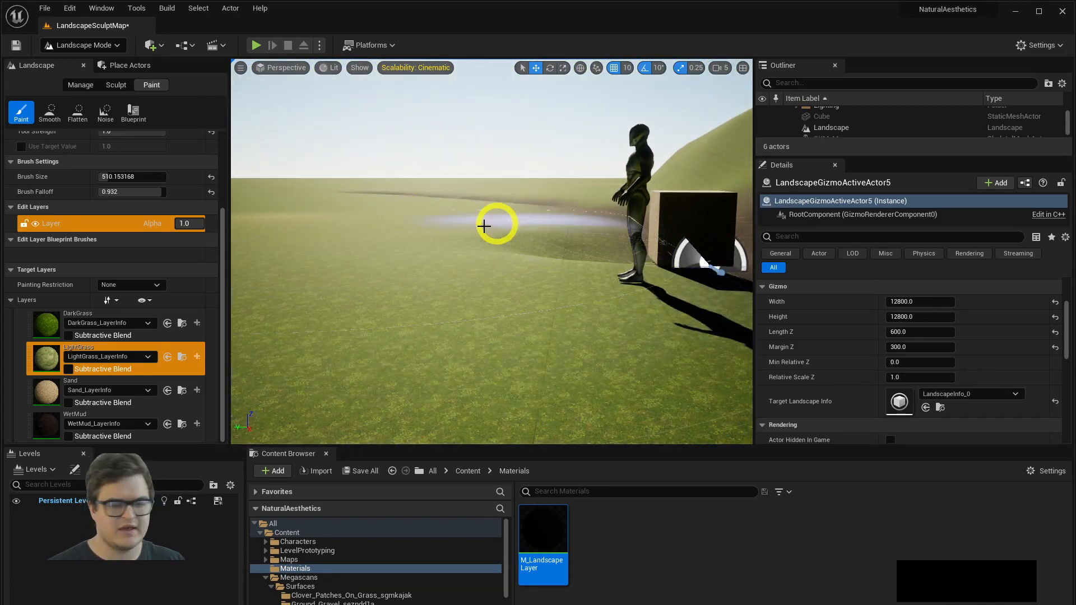
mouse_move(509, 278)
right_down()
mouse_move(411, 245)
mouse_move(521, 294)
mouse_move(447, 300)
mouse_move(648, 293)
mouse_move(497, 320)
mouse_move(485, 281)
mouse_move(536, 267)
mouse_move(526, 254)
mouse_move(533, 221)
mouse_move(535, 243)
right_up()
key(d)
key(e)
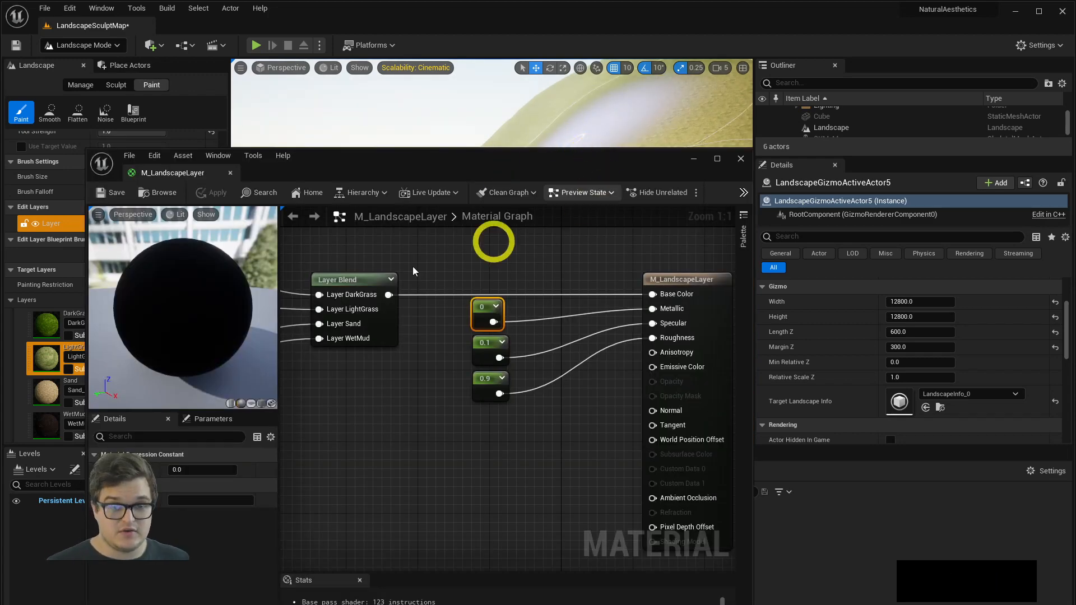
Review the material graph from the Texture Samples through the Layer Blend to the Constants feeding Metallic, Specular and Roughness.
right_drag(361, 275, 624, 355)
click(505, 270)
scroll(622, 384, down, 5)
right_drag(562, 387, 526, 374)
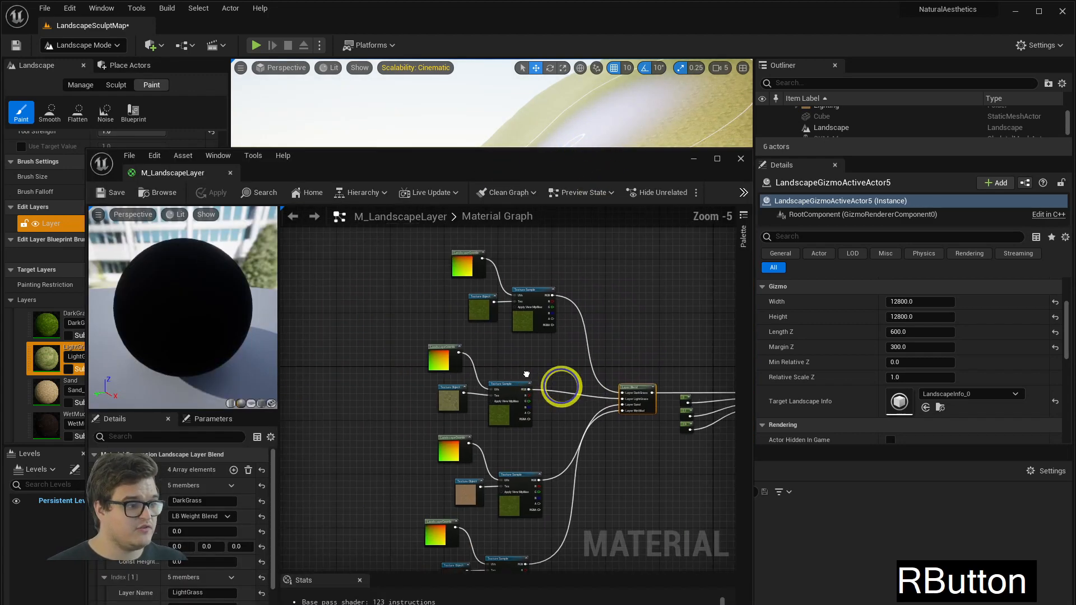
scroll(526, 374, up, 4)
drag(482, 373, 310, 493)
right_drag(600, 378, 471, 341)
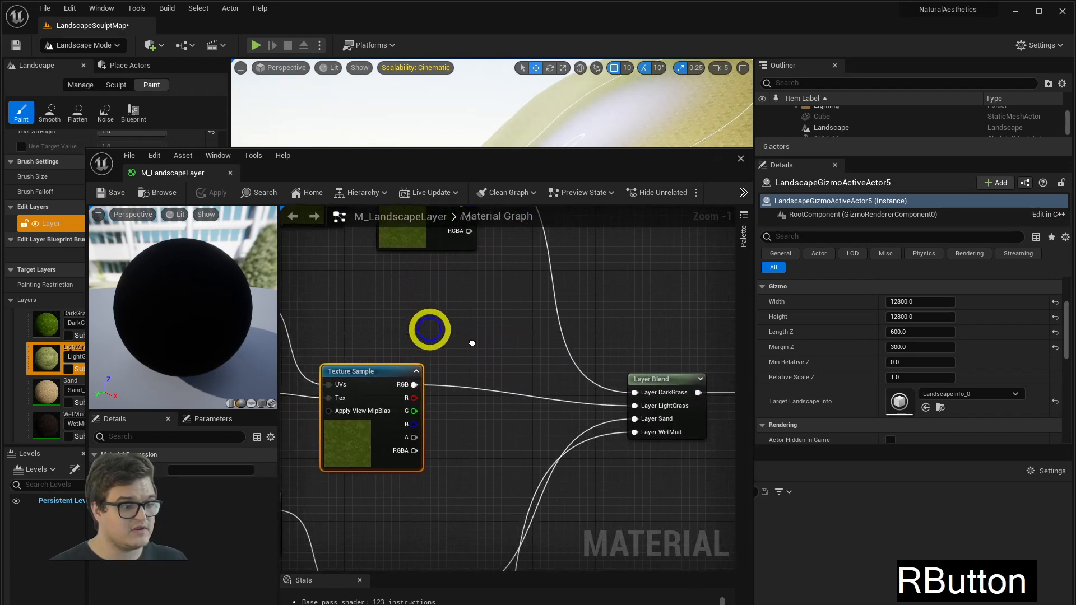
right_drag(600, 340, 298, 284)
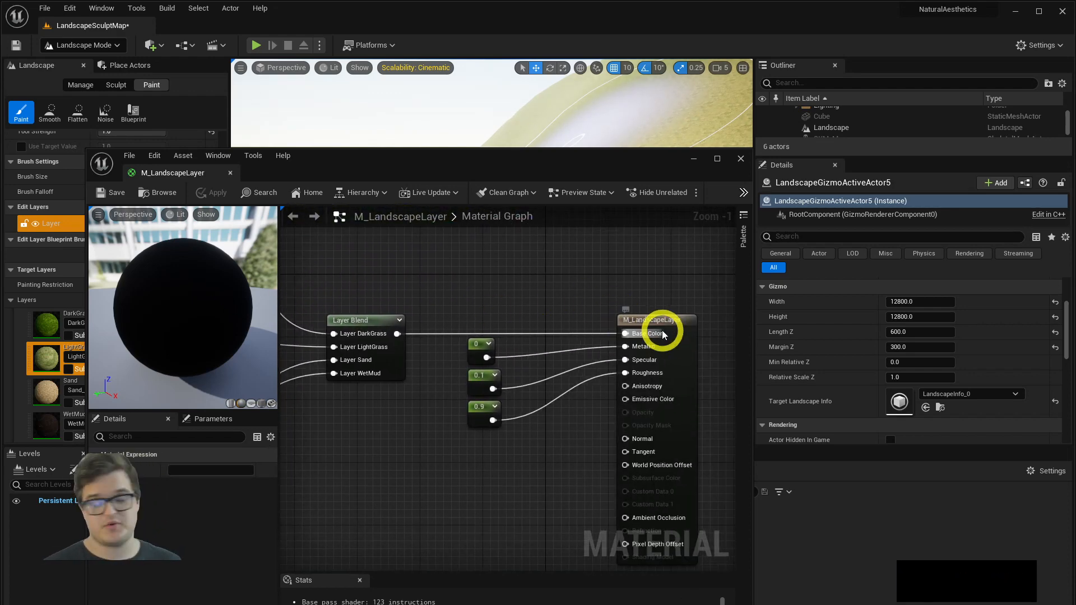
right_drag(545, 319, 557, 324)
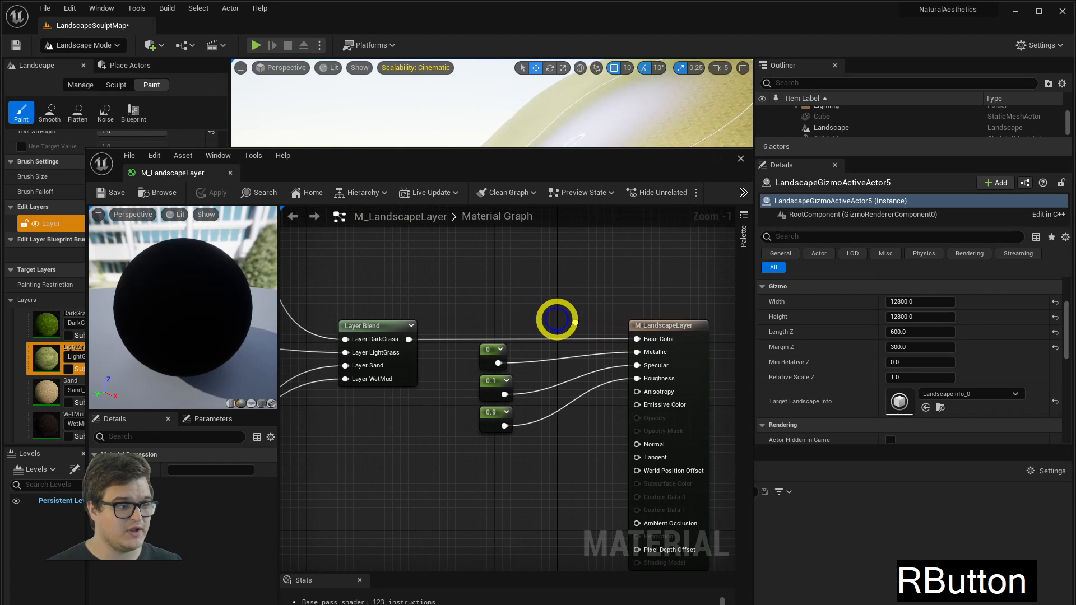
click(643, 381)
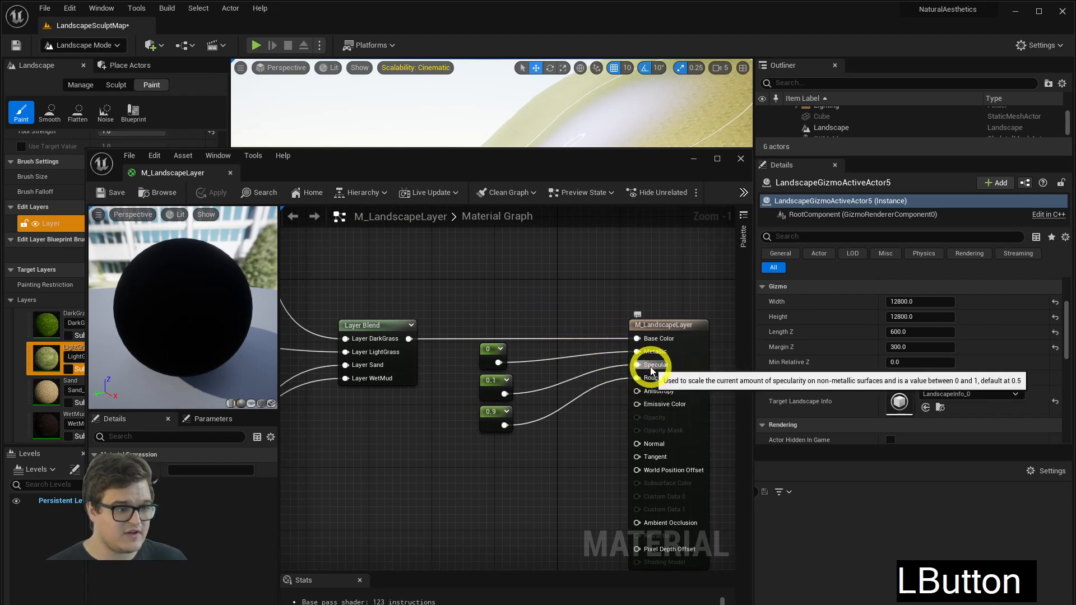
click(500, 387)
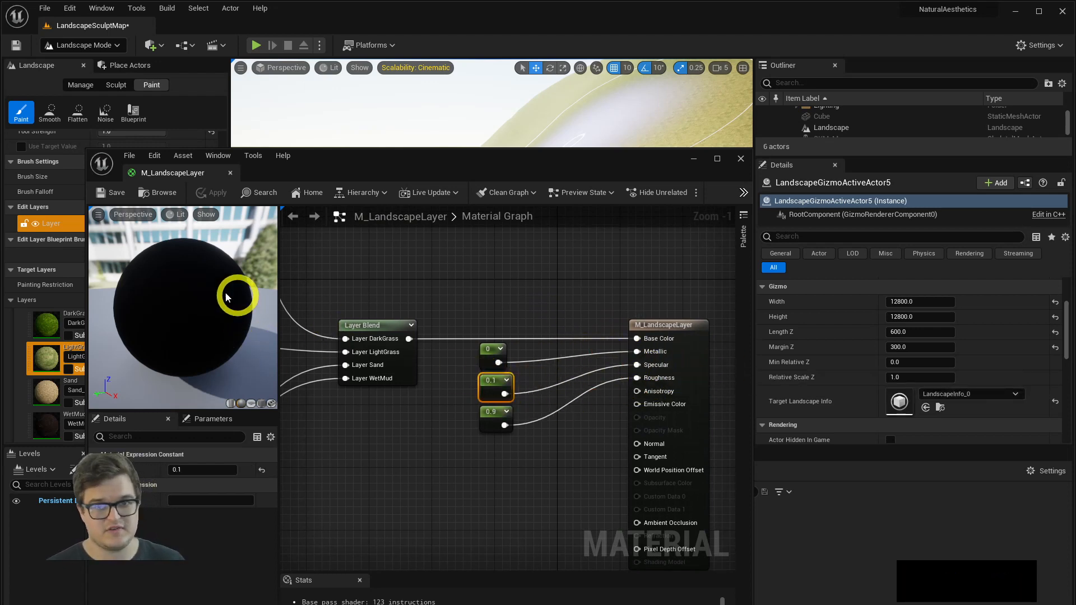
scroll(637, 370, up, 1)
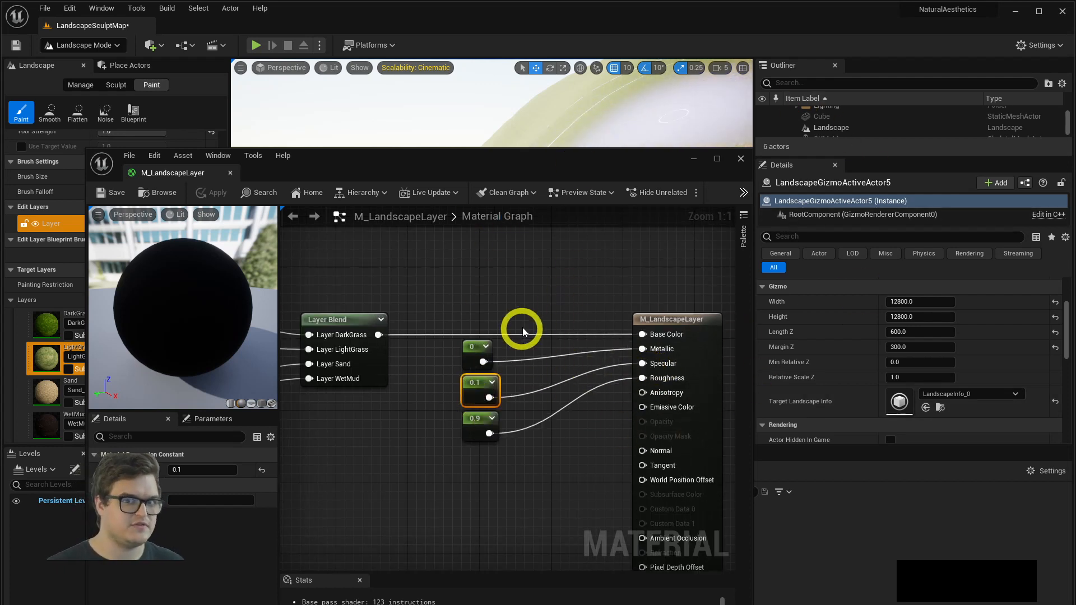
Copy the Layer Blend node and move the 0, 0.1 and 0.9 constants beneath the original.
right_drag(449, 327, 455, 325)
click(437, 318)
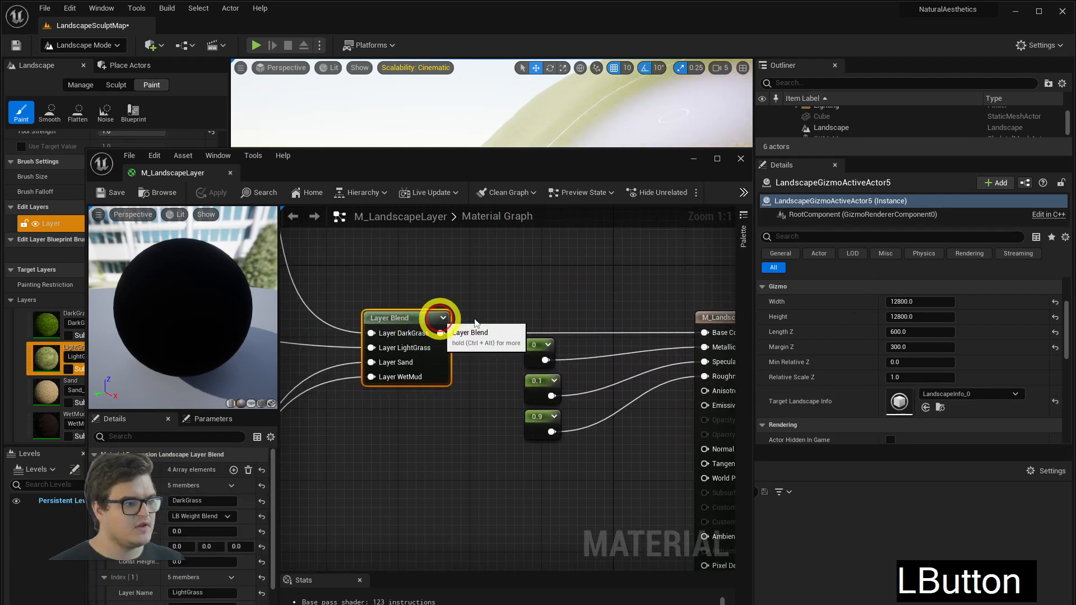
drag(581, 344, 520, 430)
drag(539, 386, 360, 440)
drag(496, 323, 589, 392)
Paste the Layer Blend copy beside the material output, connect its output to Specular, and move the node into line.
key(ctrl+v)
right_drag(425, 450, 452, 375)
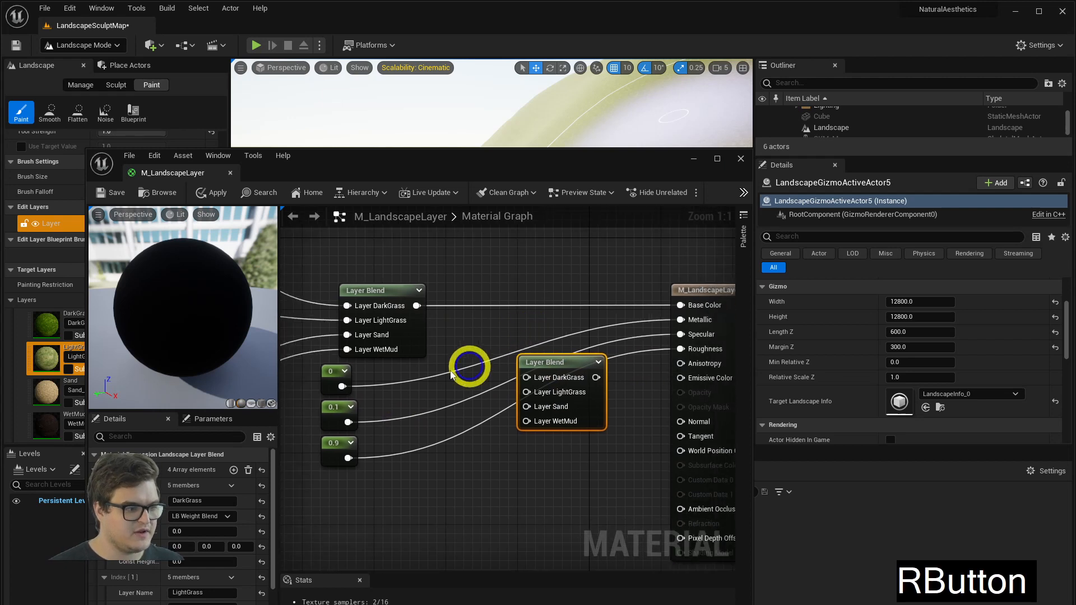
right_drag(353, 414, 411, 394)
drag(524, 384, 661, 344)
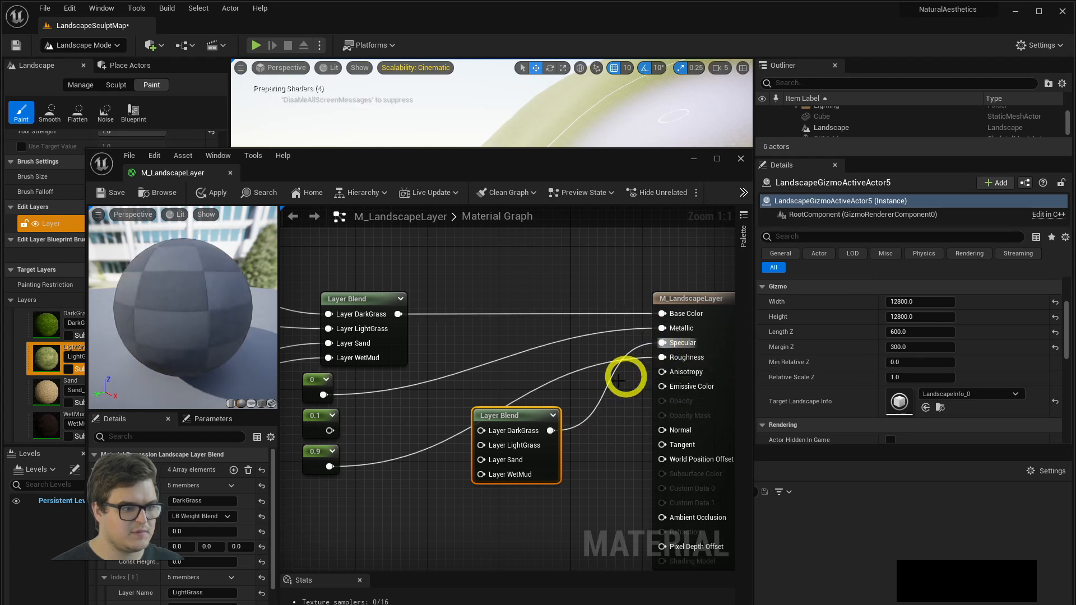
drag(500, 413, 533, 367)
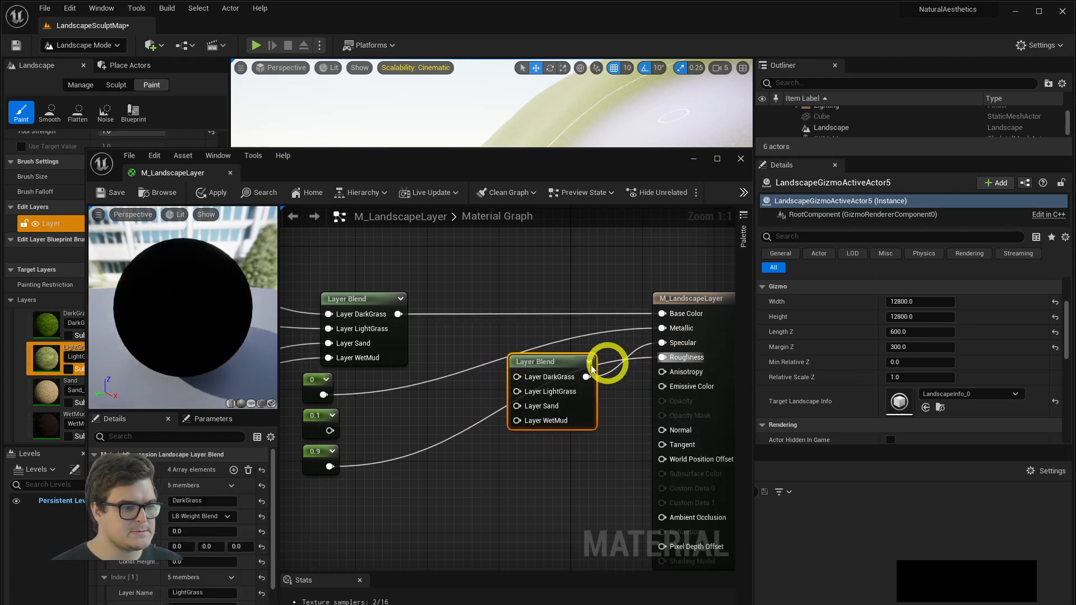
Set the constant feeding Roughness to 0.5.
click(324, 457)
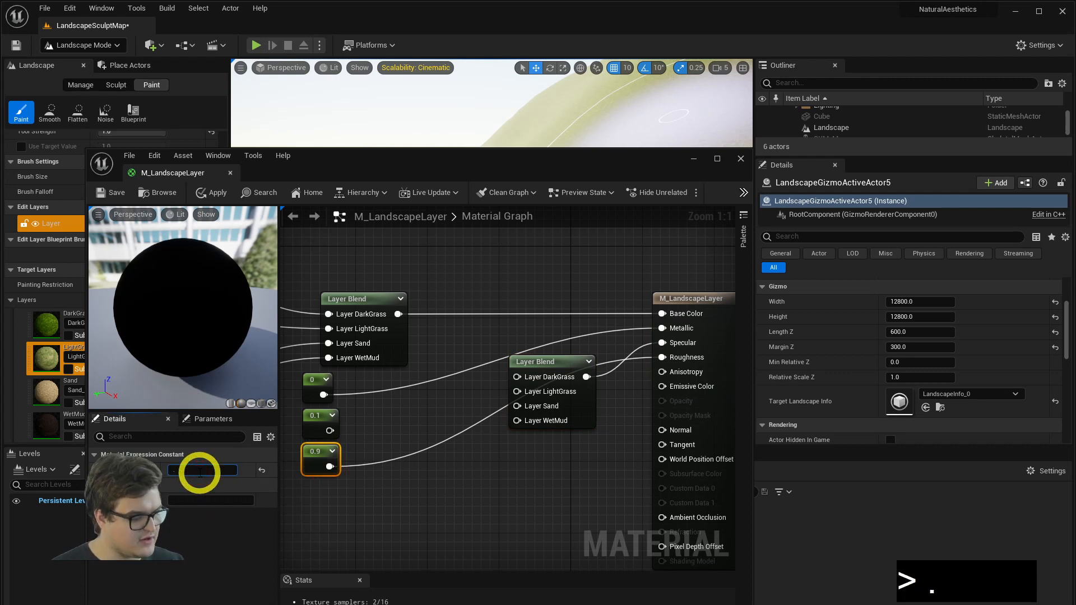
text(.5)
click(461, 465)
Move the duplicate Layer Blend down out of the way and reconnect the 0.1 constant to Specular.
drag(517, 377, 515, 480)
click(497, 374)
drag(541, 364, 513, 481)
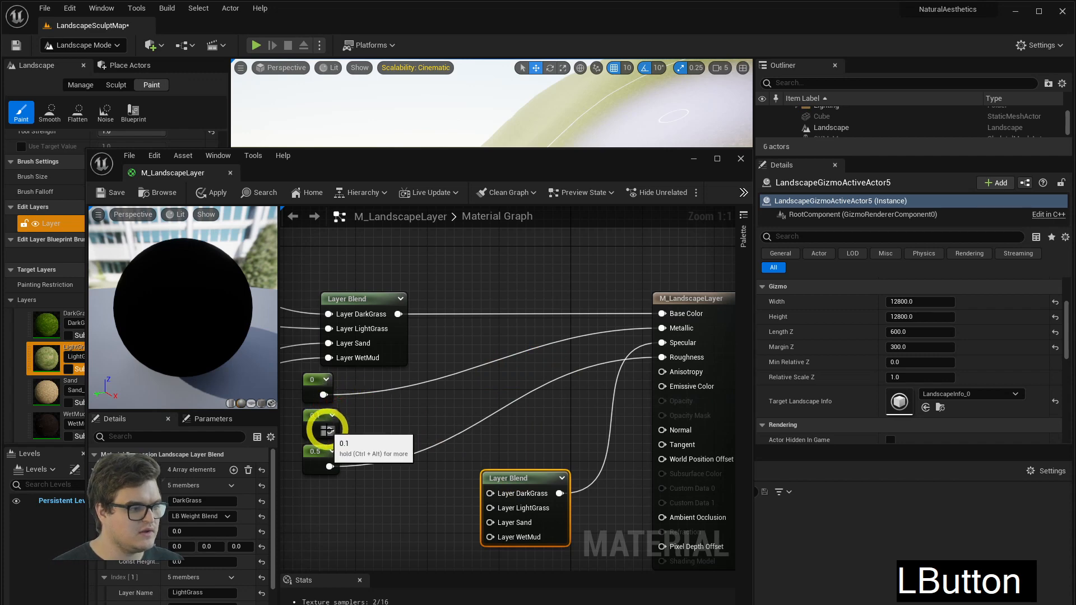
drag(326, 430, 663, 343)
Save the material with the landscape viewport uncovered, and examine the terrain's shading from several angles.
drag(529, 166, 620, 350)
click(202, 375)
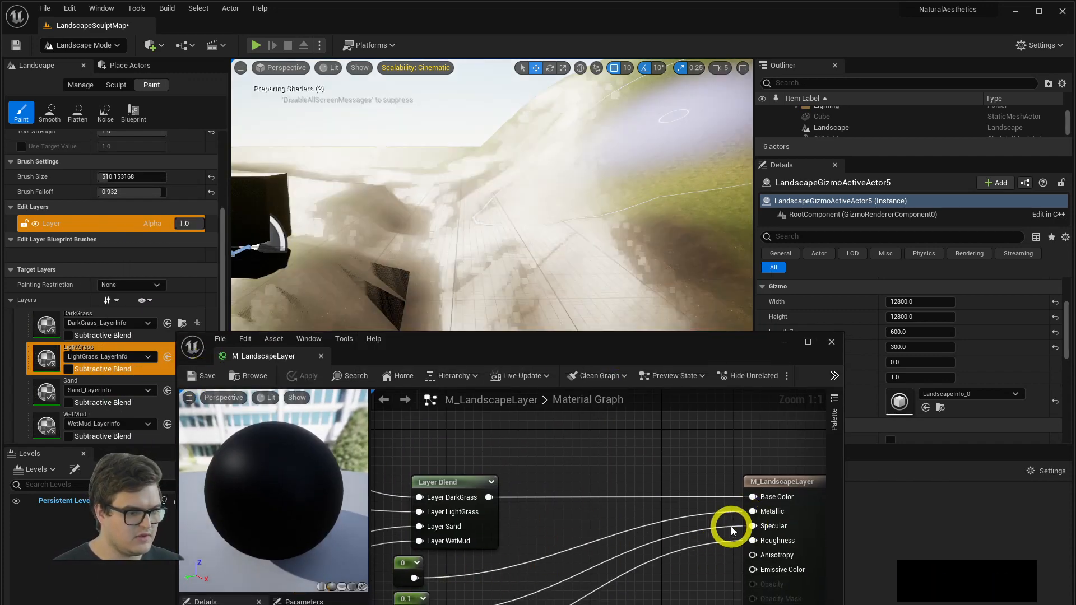
key(a)
right_drag(560, 258, 581, 471)
key(s)
key(d)
key(a)
key(d)
key(w)
key(d)
key(s)
key(a)
key(w)
Paste a Layer Blend copy between the constants and the material output, and connect the 0.1 constant to its WetMud input.
key(ctrl+v)
drag(647, 479, 627, 507)
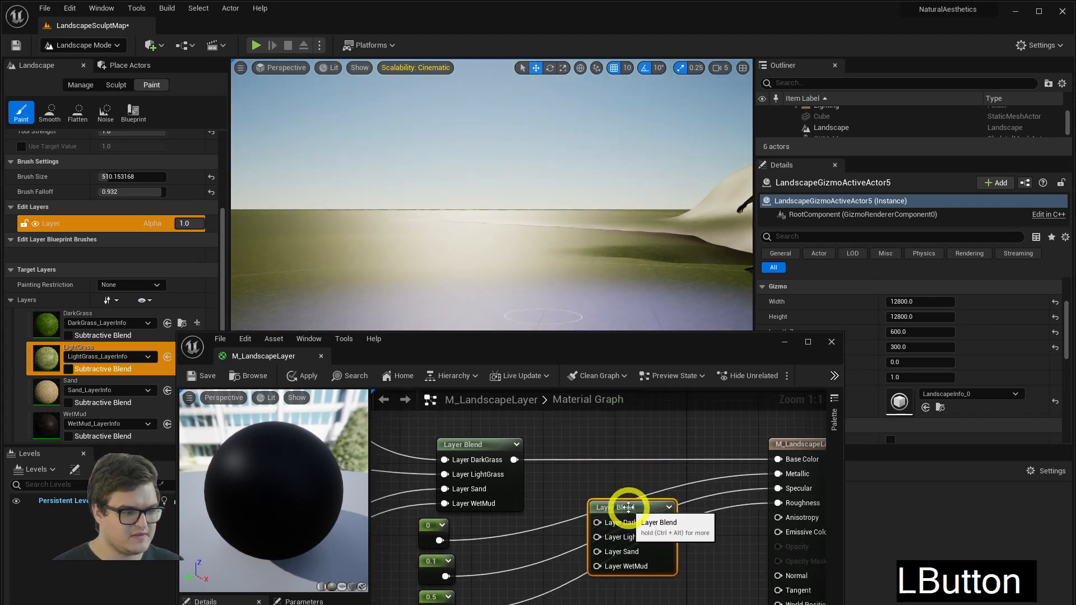
drag(445, 577, 767, 490)
drag(766, 490, 660, 510)
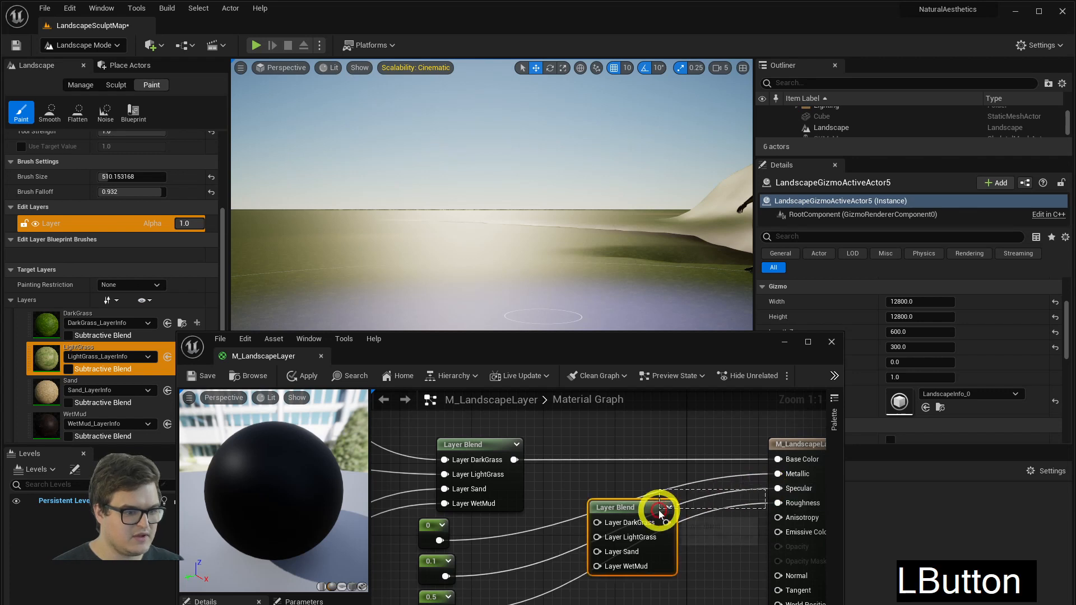
click(485, 552)
drag(445, 576, 597, 566)
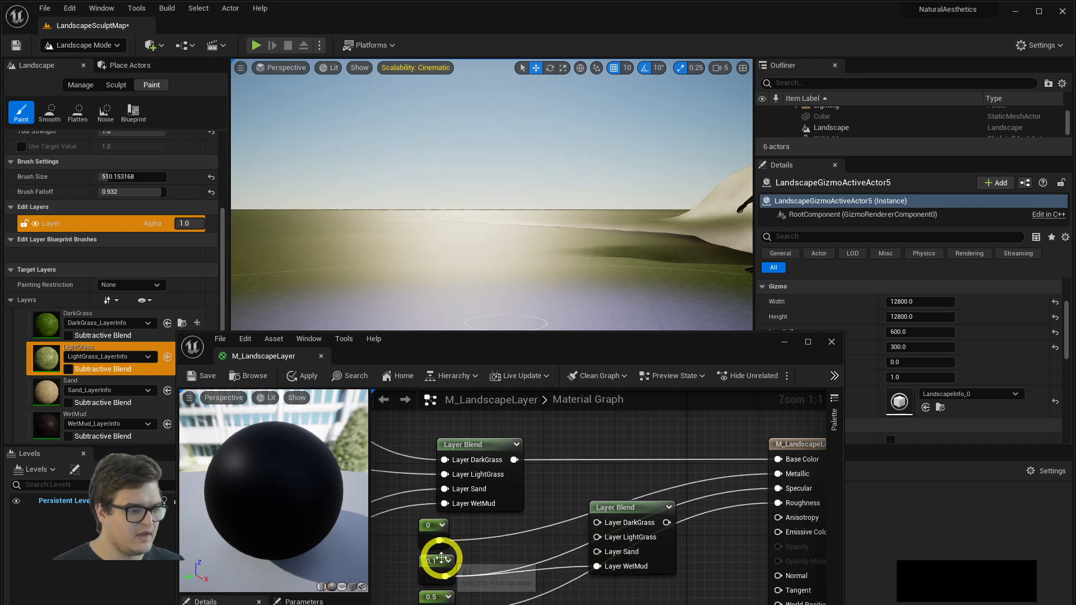
Connect the 0 constant to the copy's DarkGrass, LightGrass and Sand inputs, and the copy's output to Specular.
drag(440, 540, 503, 548)
drag(599, 537, 597, 537)
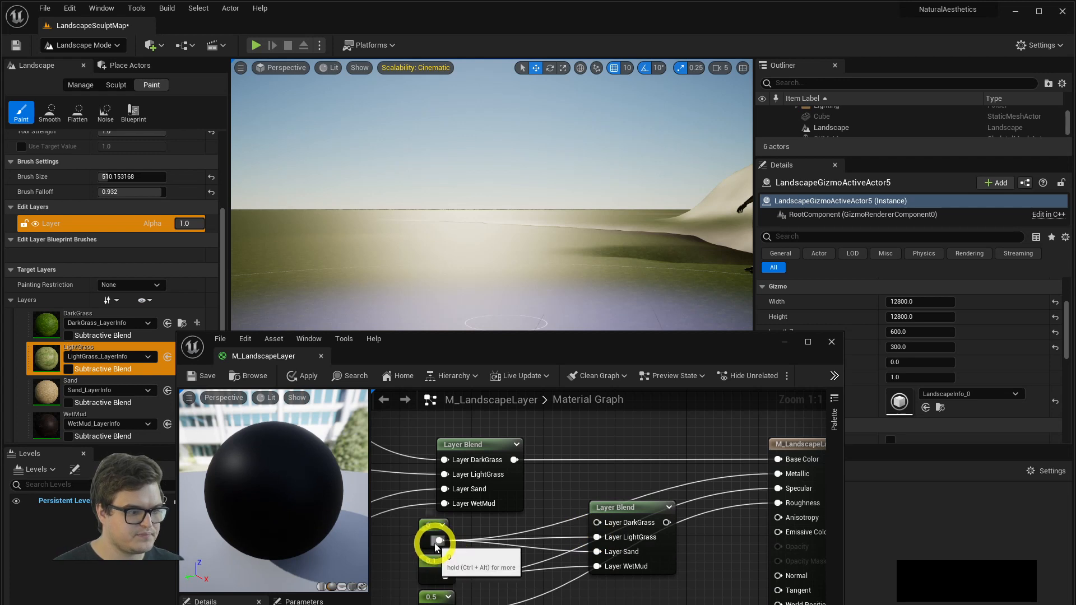
drag(670, 517, 778, 489)
drag(602, 498, 604, 517)
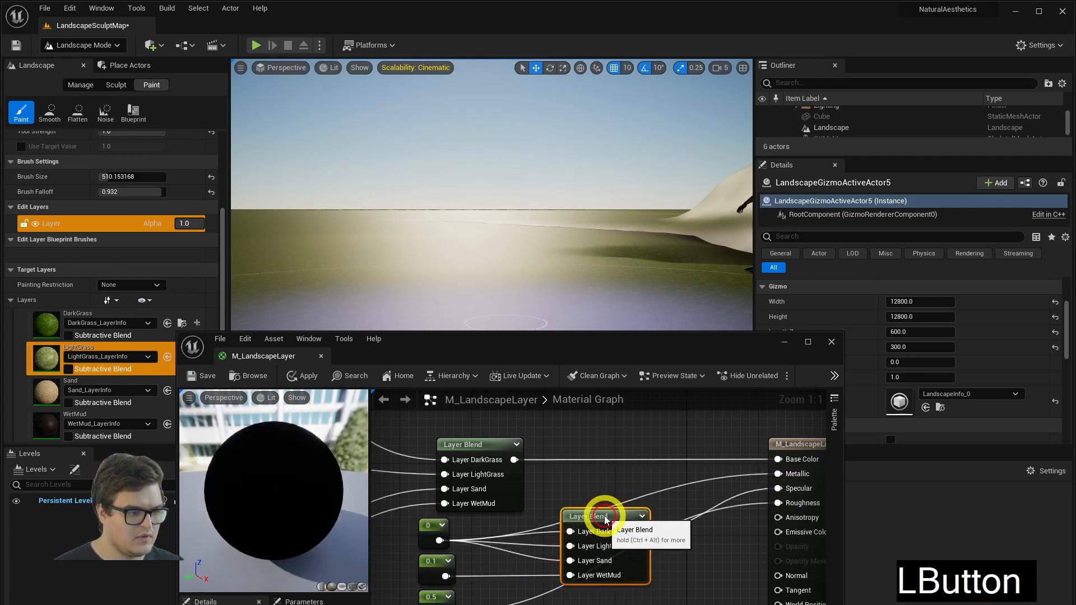
Move the original Layer Blend higher in the graph and place the 0 constant just beneath it.
drag(477, 447, 469, 411)
right_drag(485, 523, 511, 491)
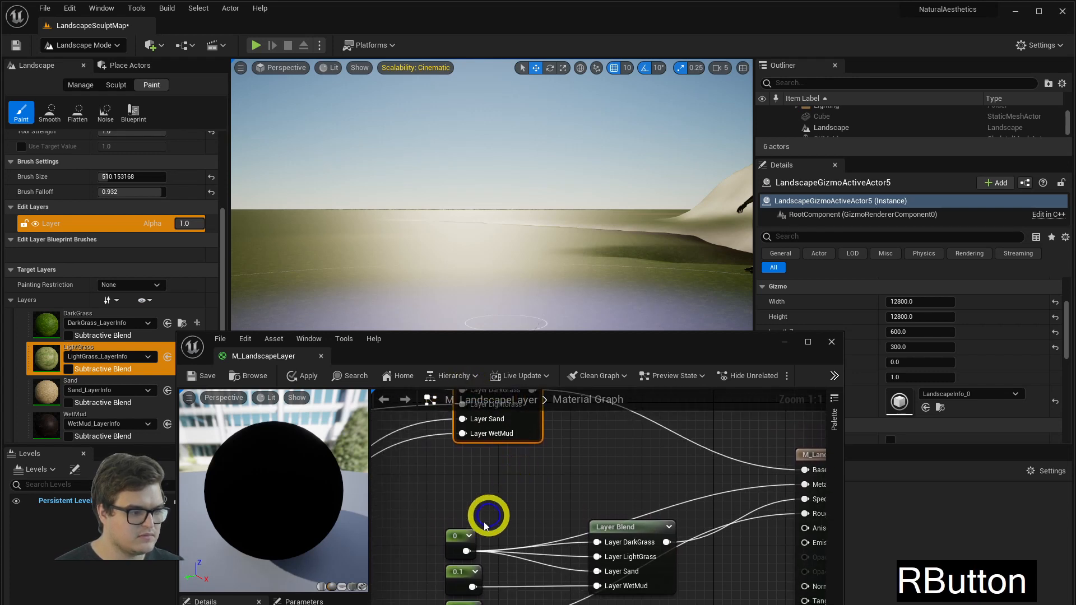
drag(456, 535, 466, 463)
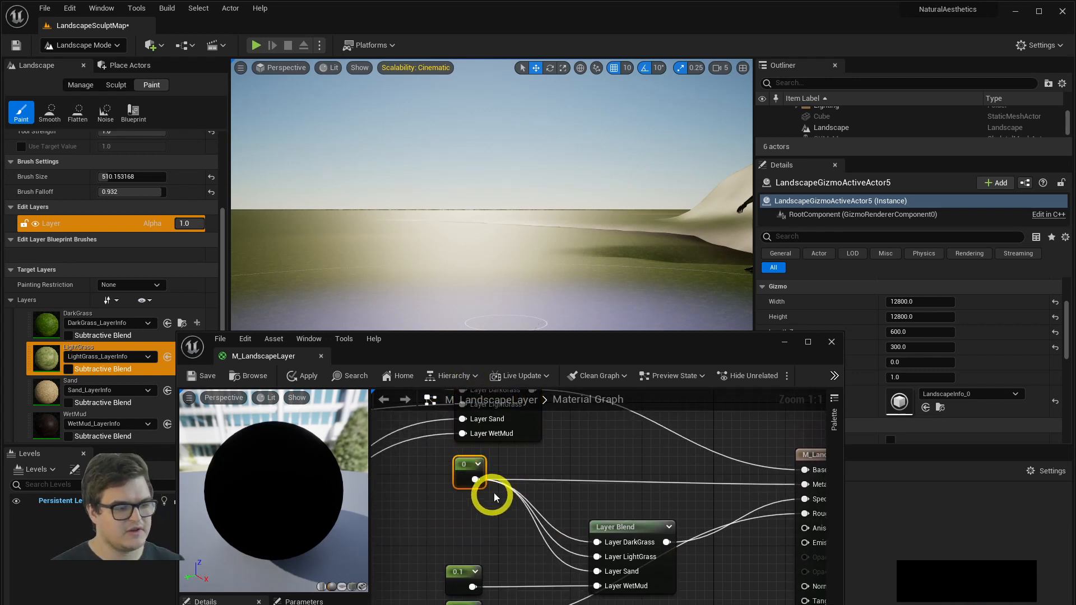
click(478, 465)
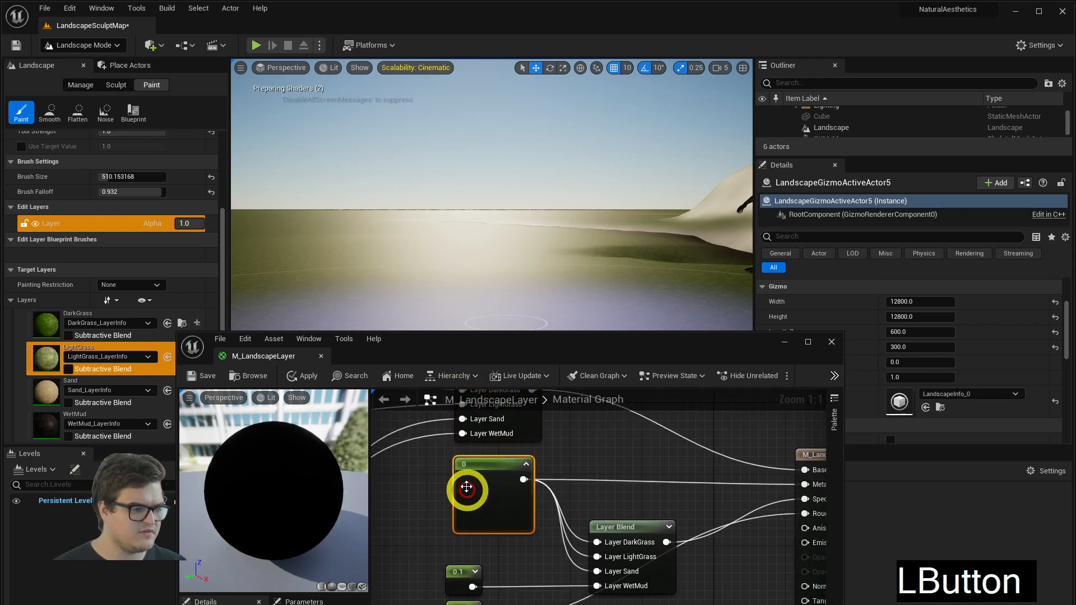
click(528, 464)
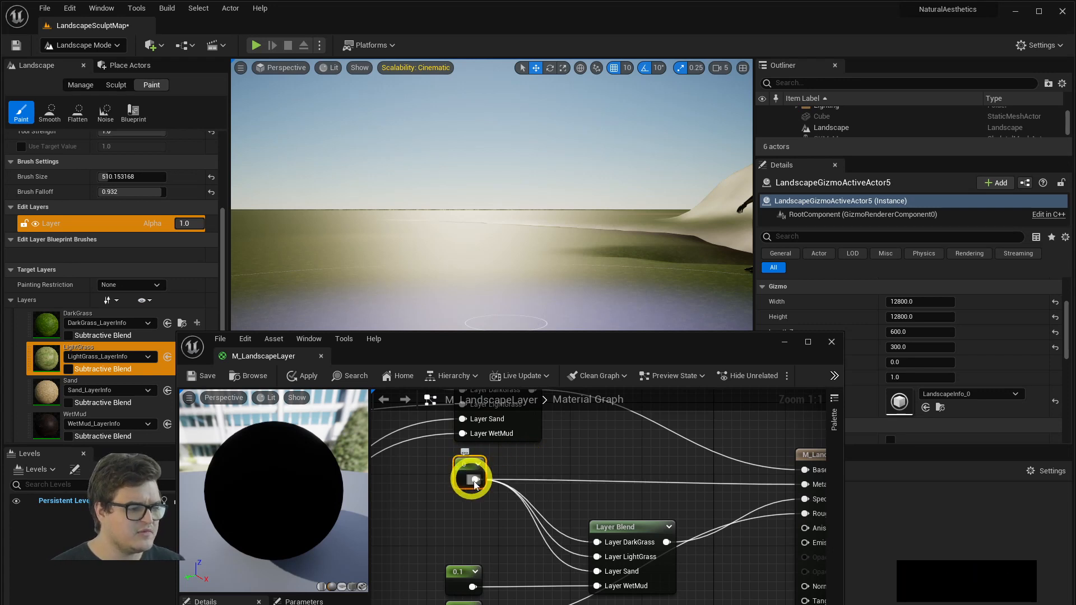
Move the Layer Blend that feeds Specular slightly up toward the 0 constant.
drag(472, 481, 486, 451)
click(410, 520)
right_drag(410, 519, 479, 504)
click(454, 468)
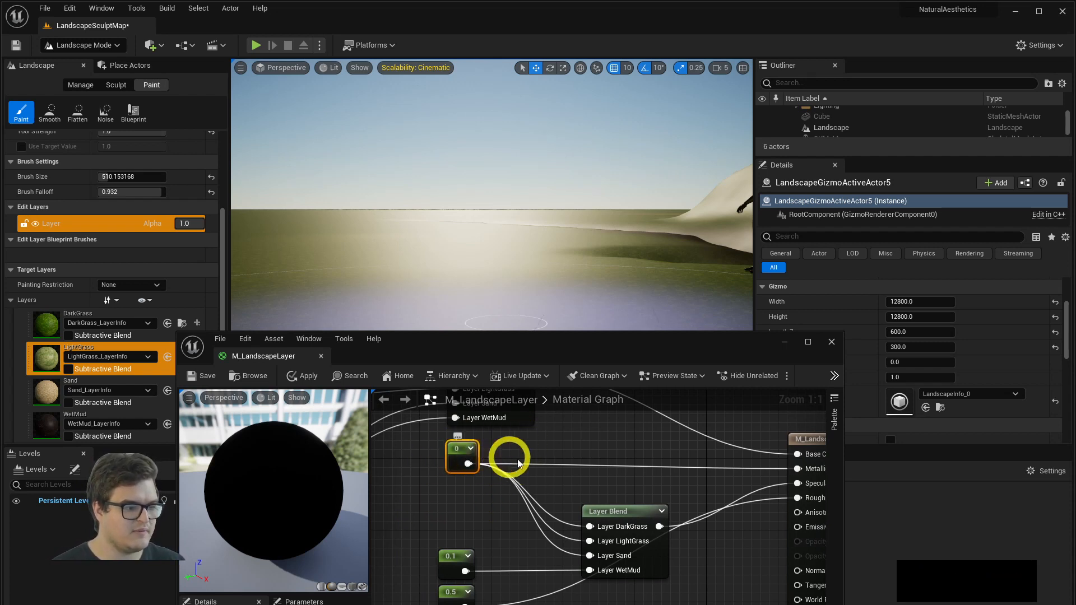
click(589, 528)
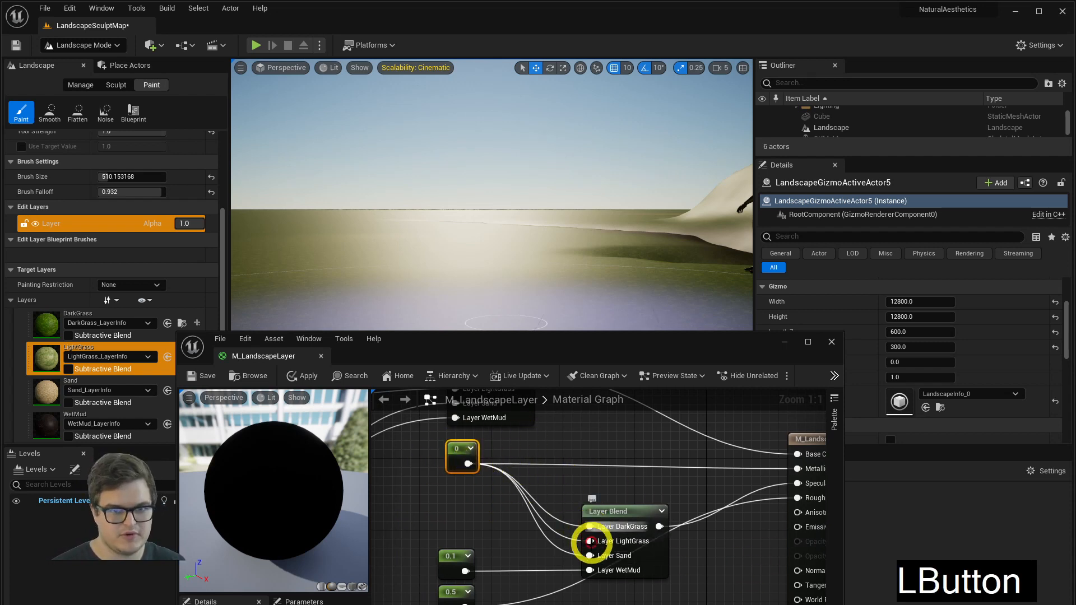
drag(614, 513, 611, 494)
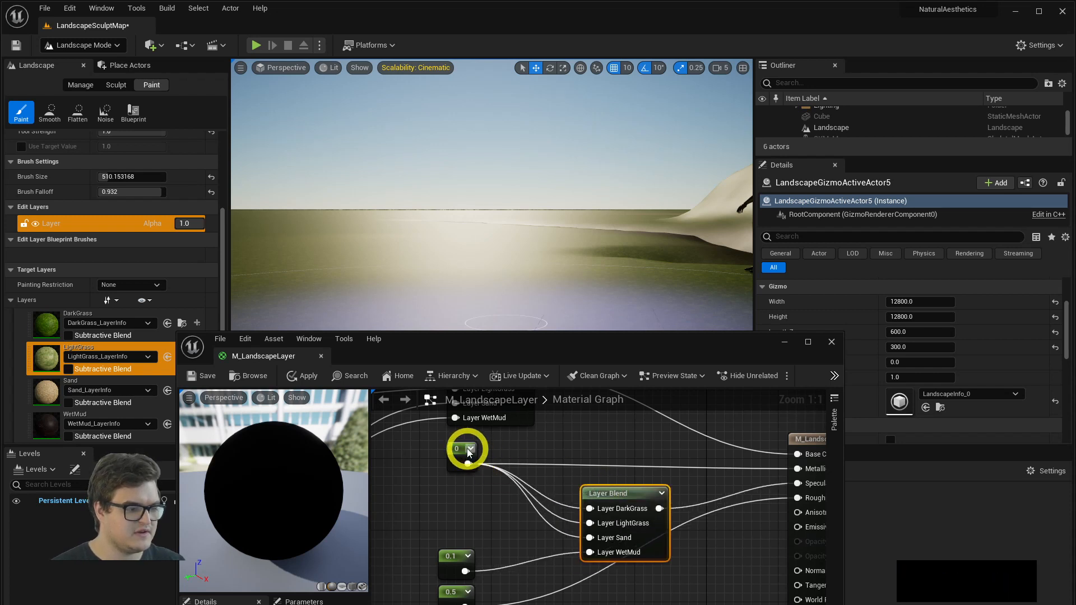
drag(472, 457, 484, 461)
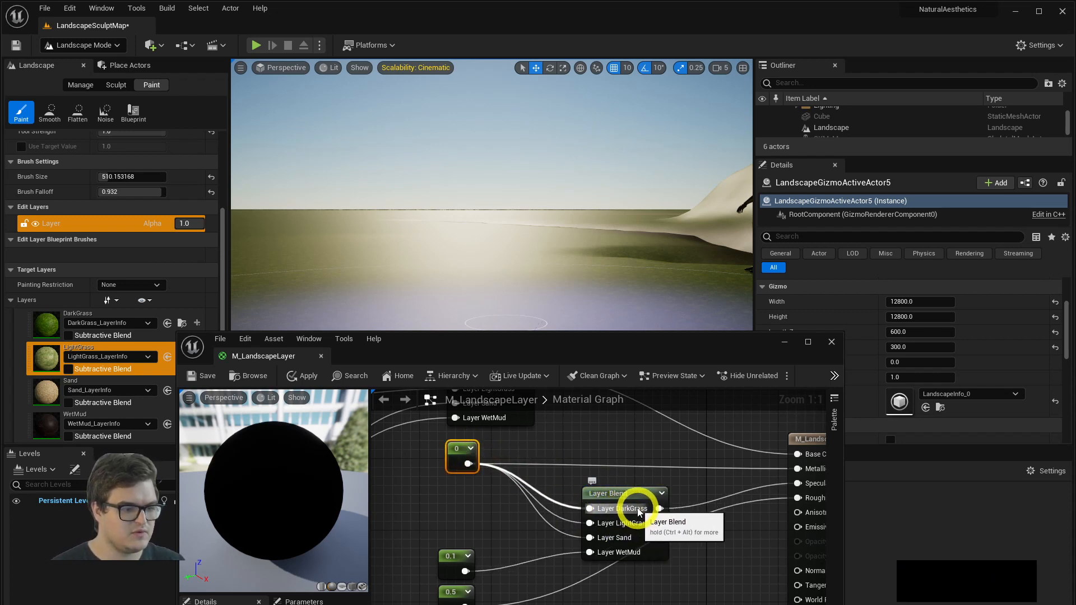
click(636, 525)
click(625, 539)
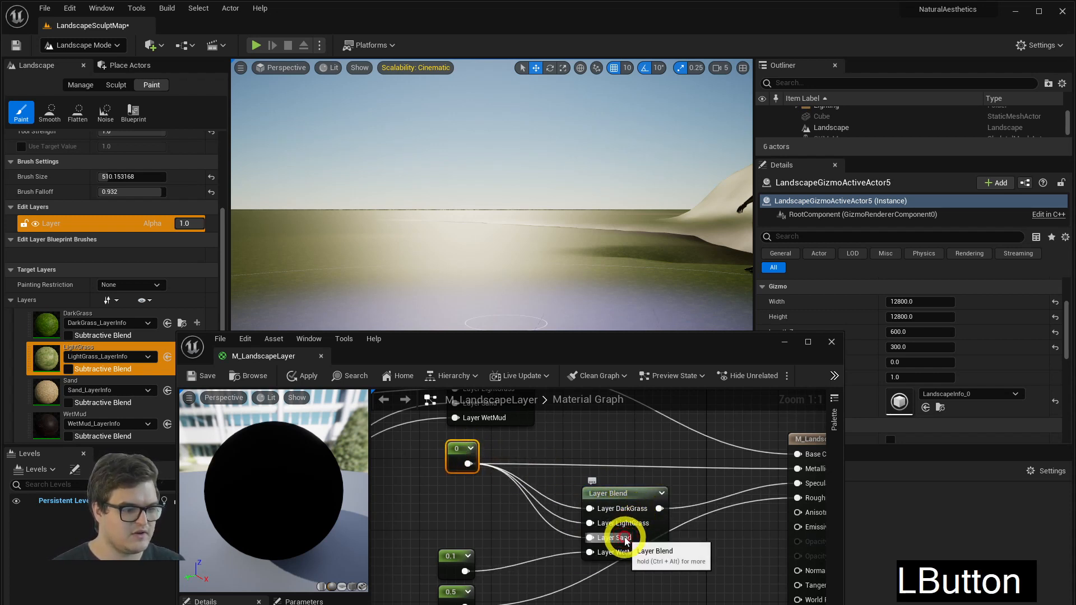
Apply the material changes and examine the specular response on the landscape's terrain and slopes.
click(451, 560)
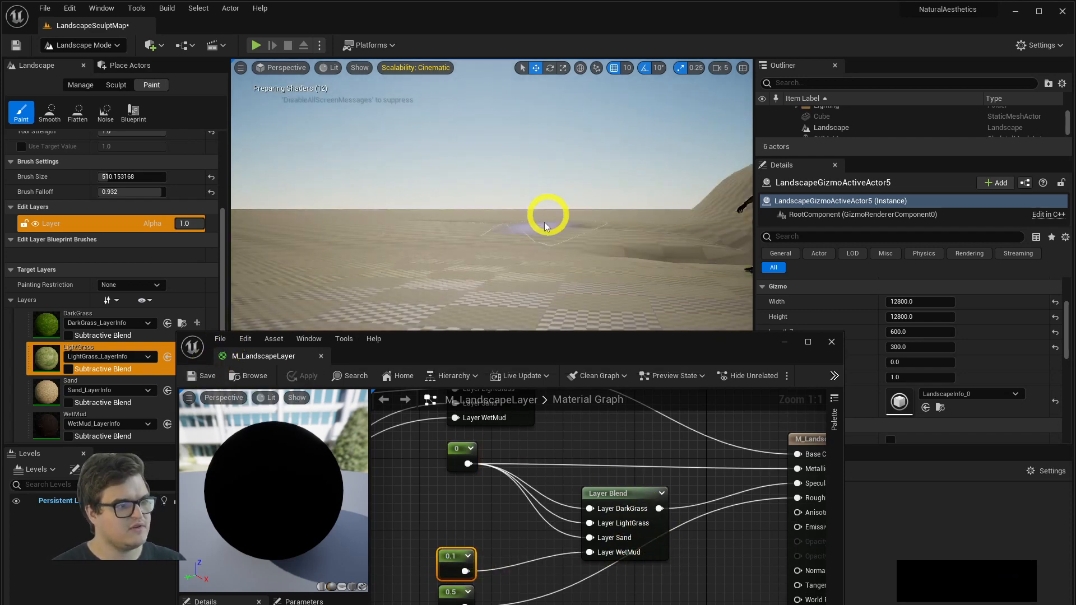
mouse_move(578, 229)
right_down()
mouse_move(511, 271)
mouse_move(538, 240)
mouse_move(504, 250)
mouse_move(566, 240)
mouse_move(581, 255)
mouse_move(547, 215)
mouse_move(615, 234)
mouse_move(546, 239)
mouse_move(617, 149)
mouse_move(557, 216)
mouse_move(552, 238)
right_up()
key(a)
key(a)
key(d)
key(w)
key(d)
Set the constant feeding Roughness to 0.8 and save the material.
drag(458, 585, 466, 592)
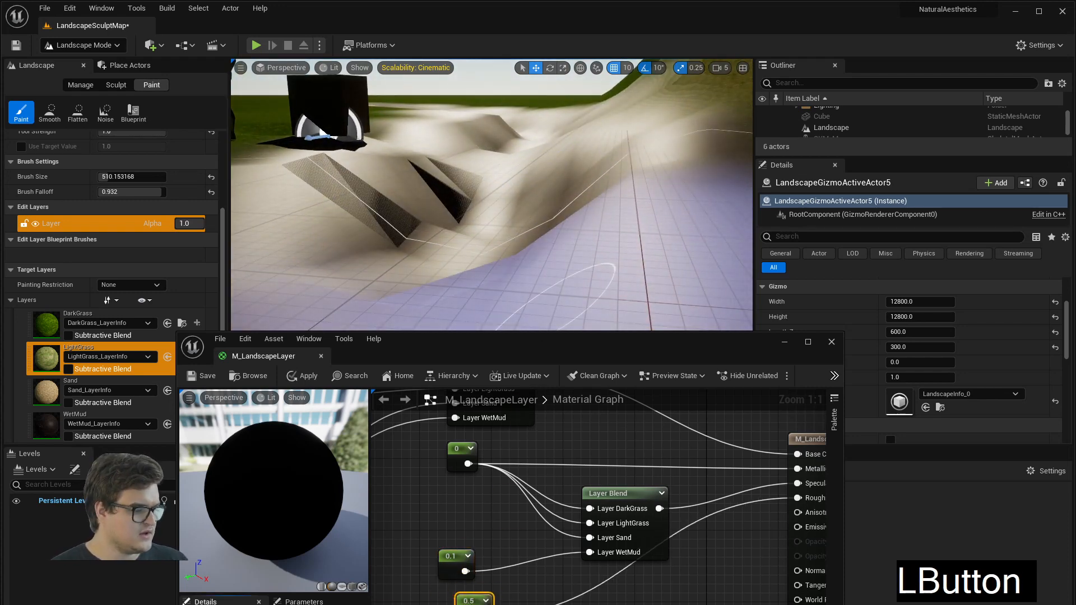
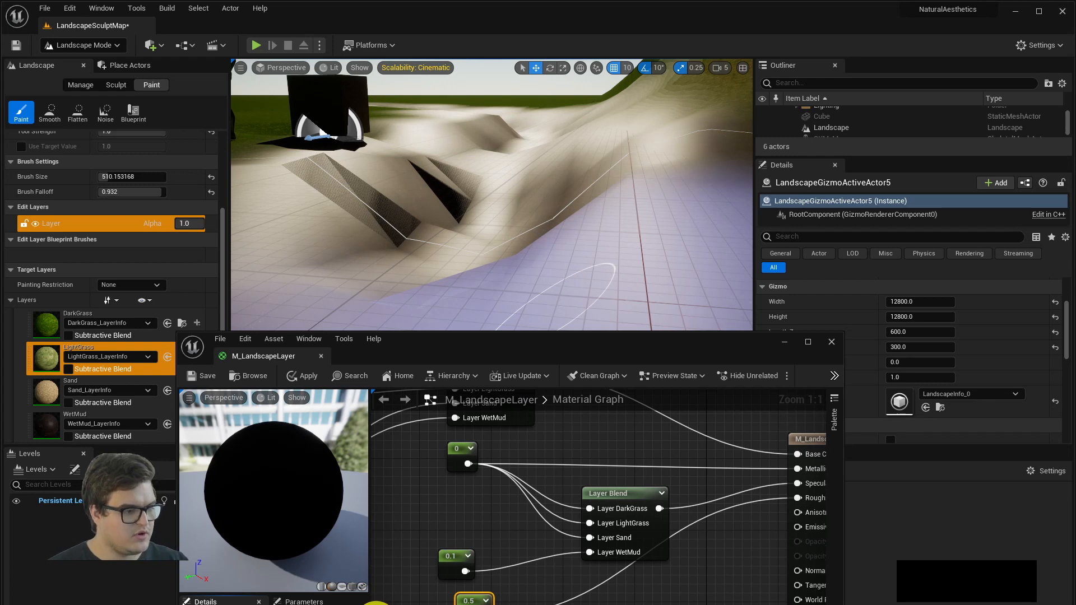
click(196, 377)
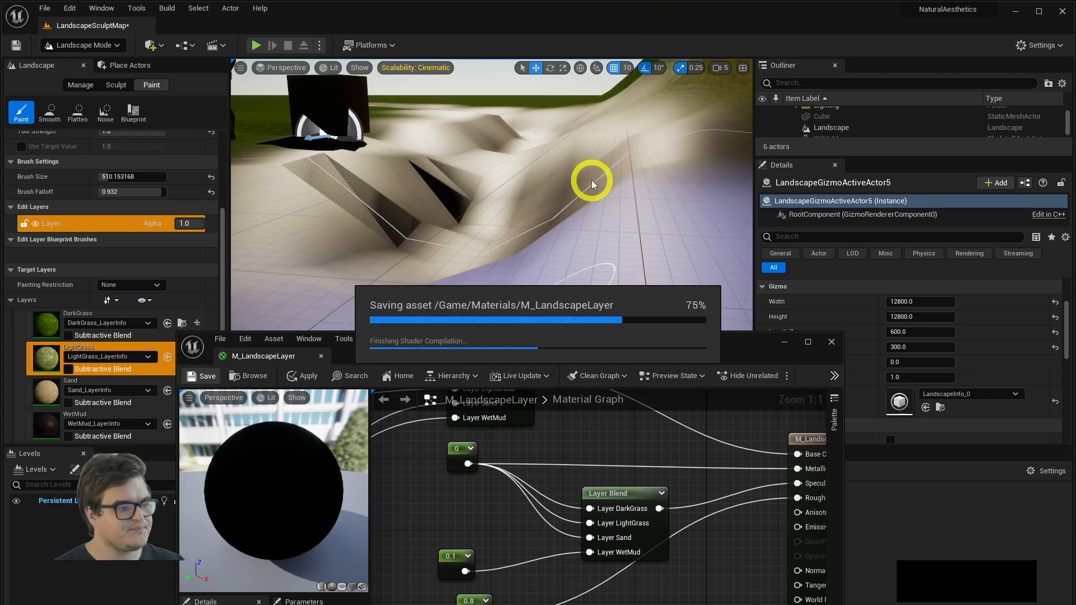
Fly around the landscape to examine how shiny the ground layers look with the higher roughness.
right_drag(641, 173, 773, 212)
key(a)
key(w)
key(s)
key(d)
key(w)
right_drag(635, 196, 510, 589)
key(q)
key(d)
key(a)
key(d)
Set the constant feeding Roughness to 0.2 and save the material.
click(465, 600)
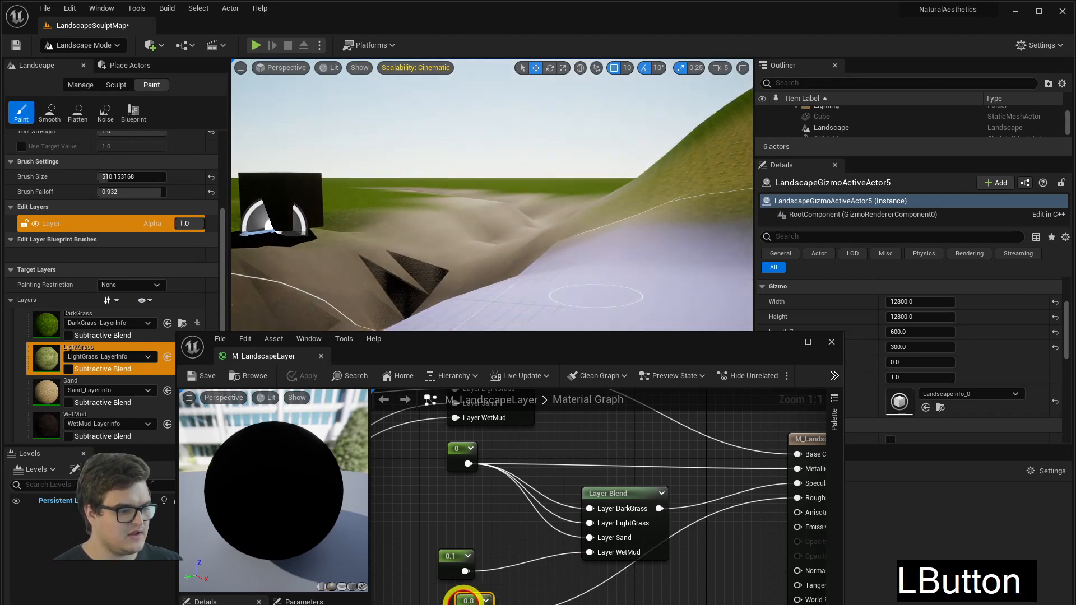
text(0.1)
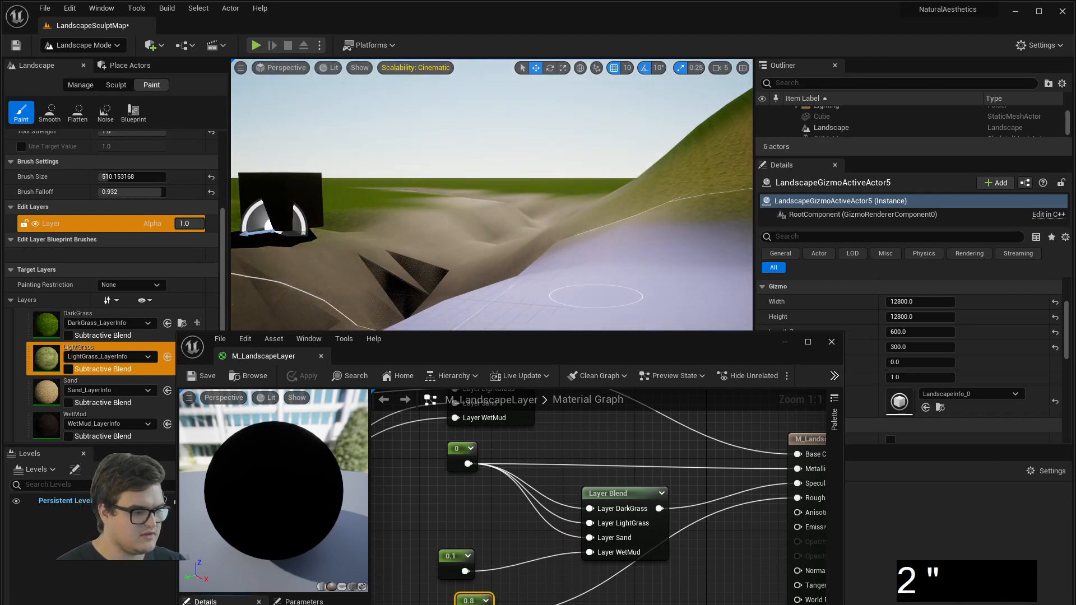
key(Return)
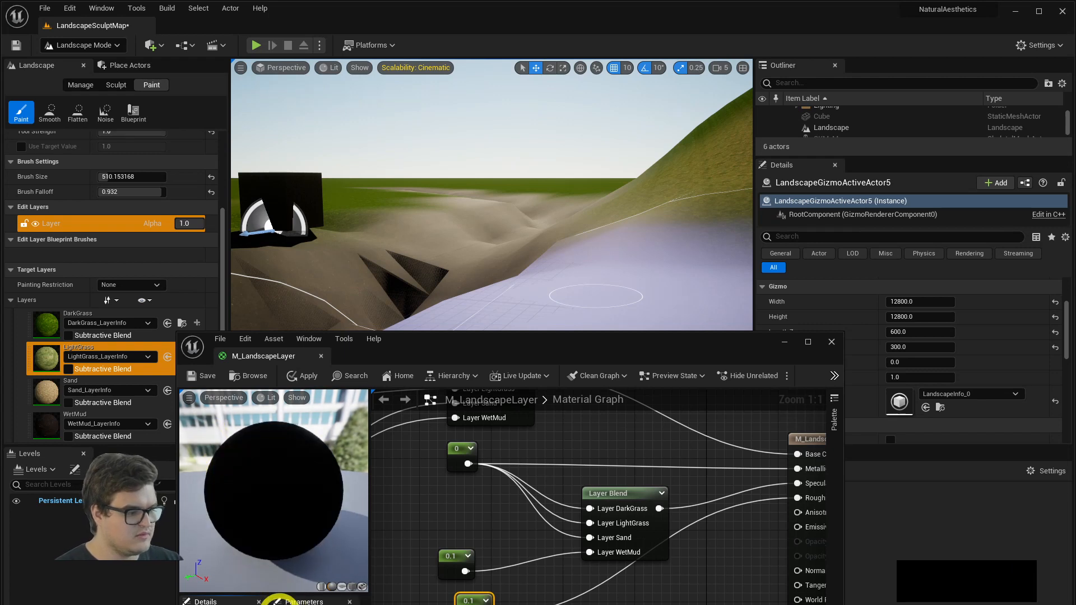
click(281, 604)
text(0.2)
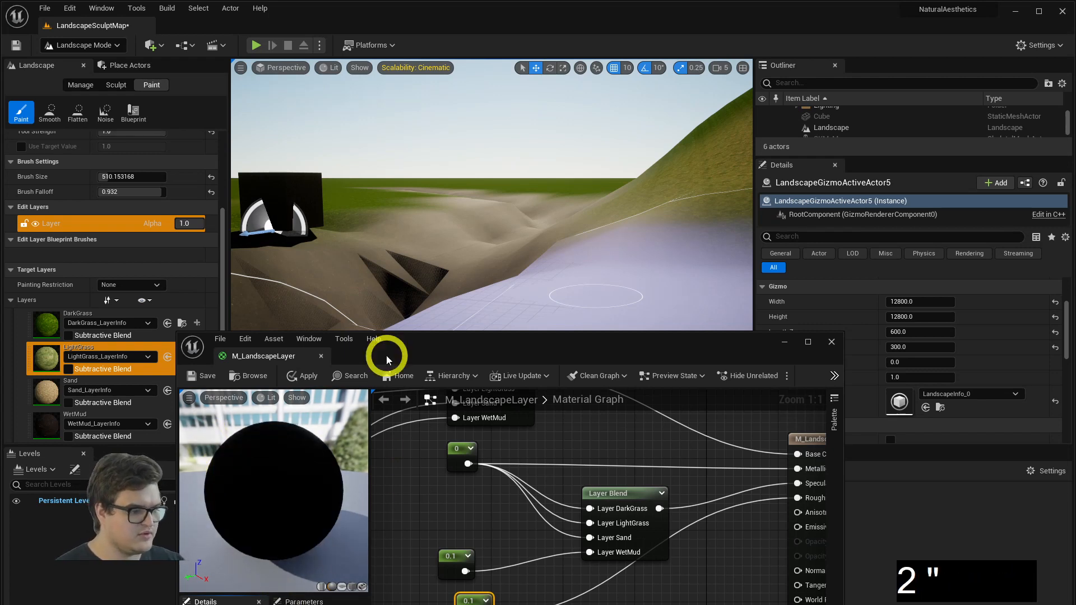
click(451, 516)
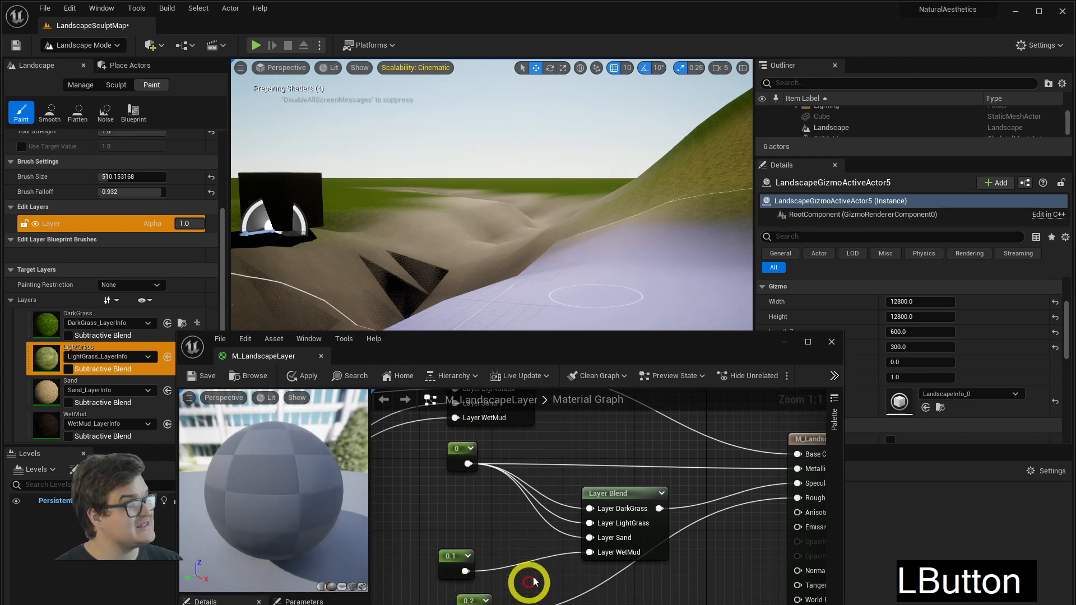
click(193, 374)
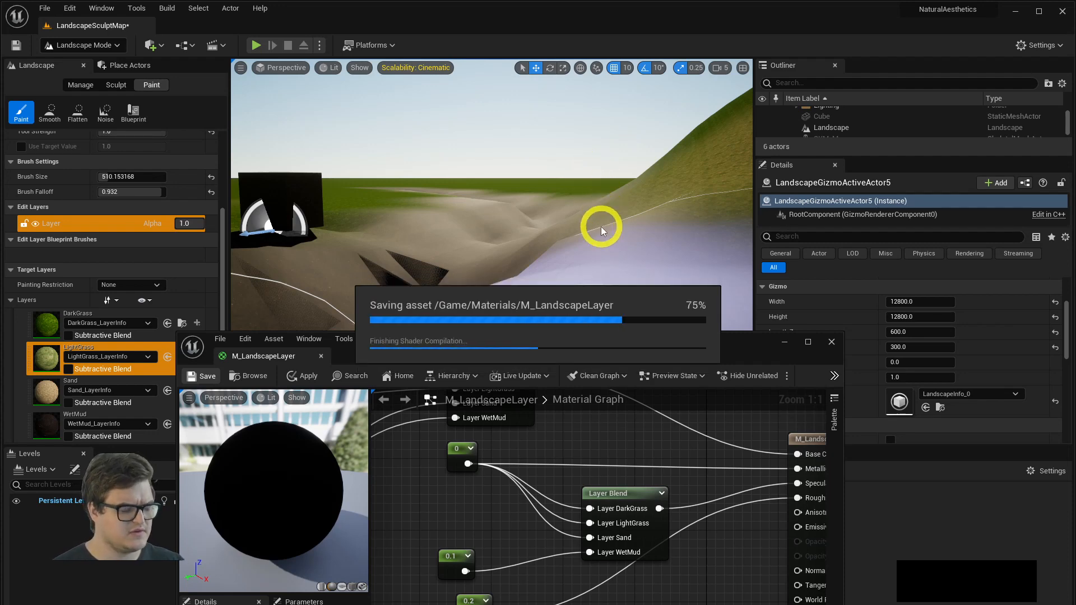
Fly over the landscape to examine the gloss of the grass and the muddy channel at the lower roughness.
right_drag(606, 211, 507, 151)
key(w)
key(w)
key(a)
key(e)
key(d)
key(w)
key(a)
key(s)
key(a)
key(s)
Rearrange the 0 constant and the Layer Blend nodes feeding Specular and Base Color to make room in the material graph.
middle_click(512, 463)
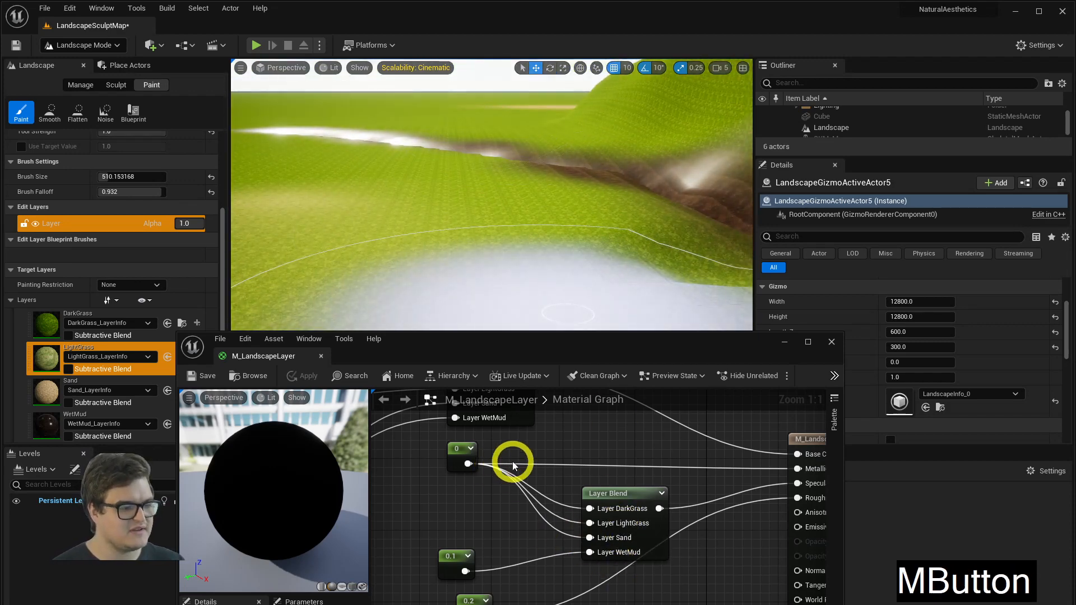
right_drag(597, 442, 756, 515)
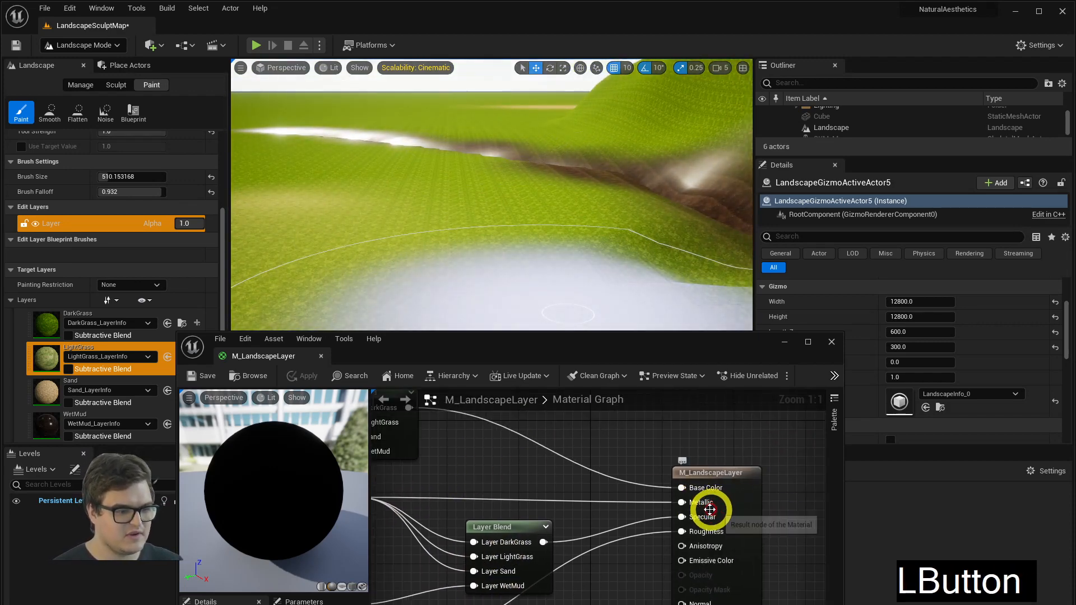
drag(499, 530, 535, 526)
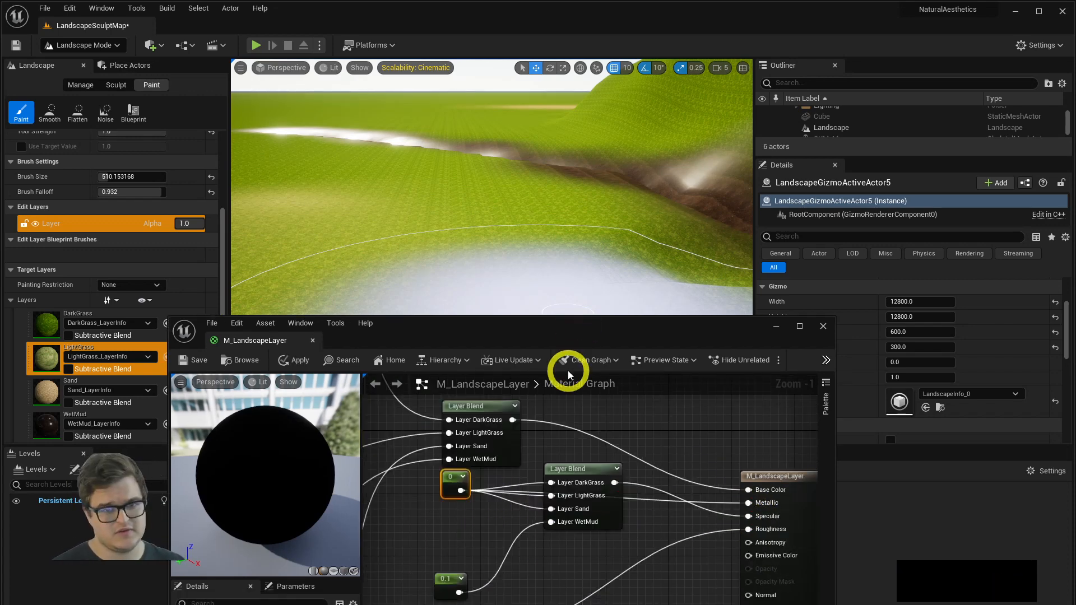
right_drag(562, 445, 584, 508)
click(514, 483)
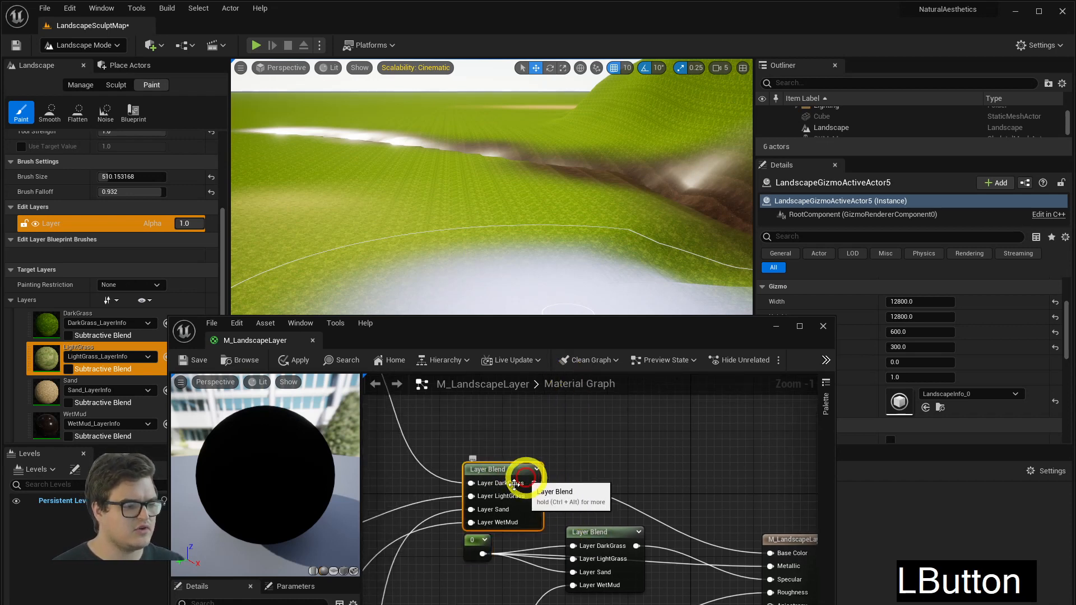
drag(512, 467, 515, 422)
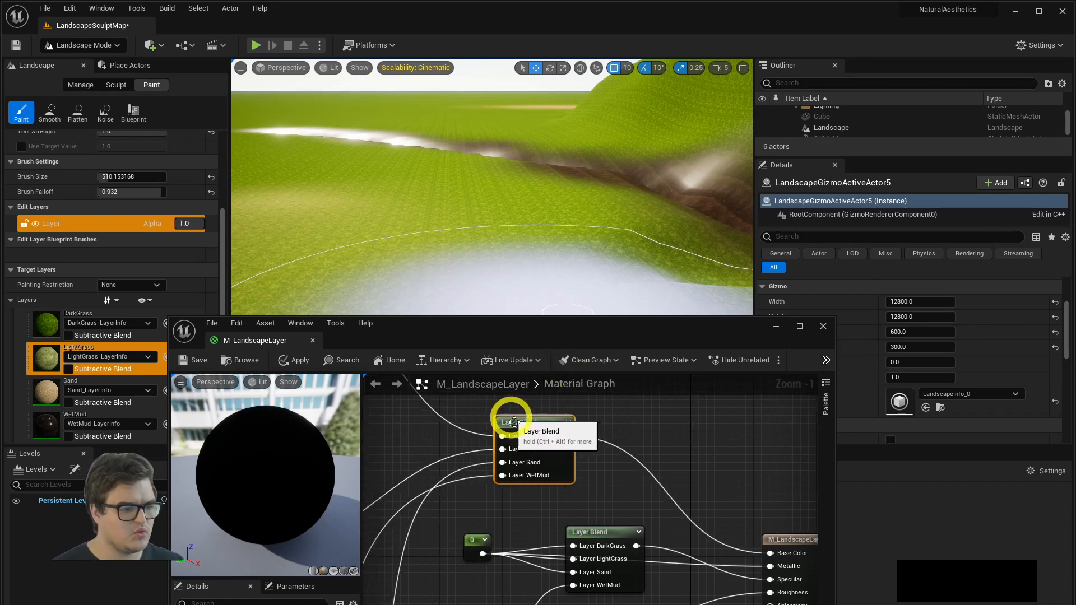
Paste a copy of the Layer Blend node and place it below the Specular blend, shifting that blend toward the constants.
right_drag(642, 496, 622, 447)
key(ctrl+v)
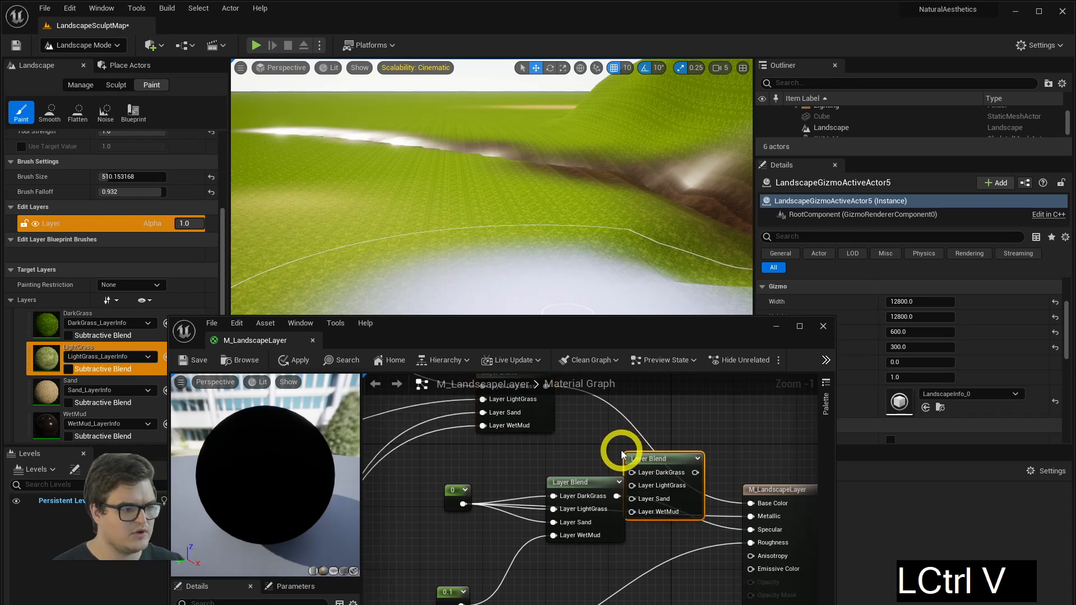
drag(675, 471, 636, 521)
click(571, 440)
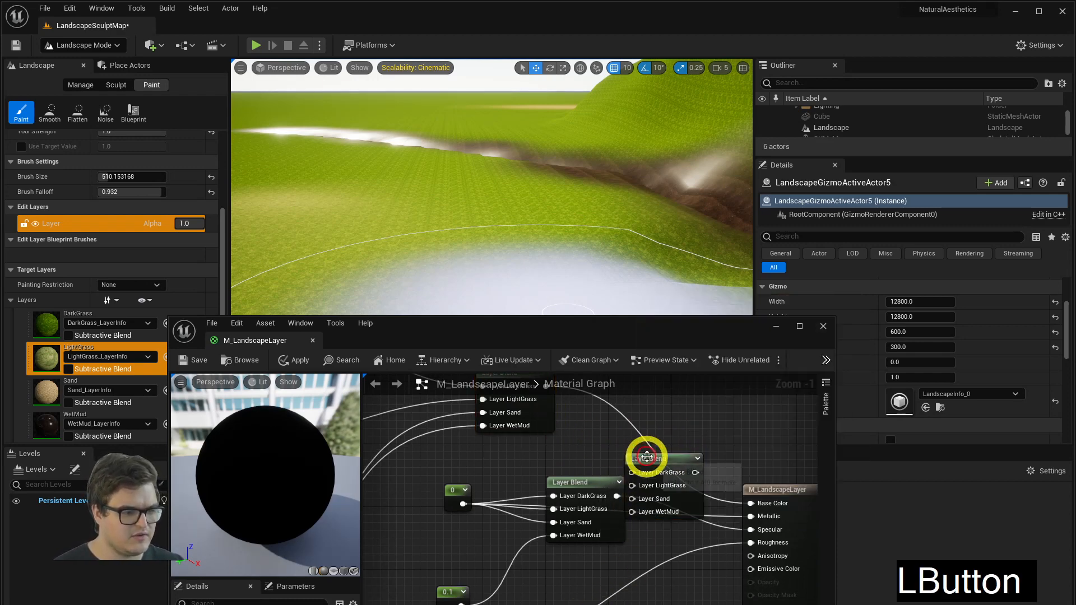
drag(646, 457, 638, 591)
drag(569, 480, 562, 454)
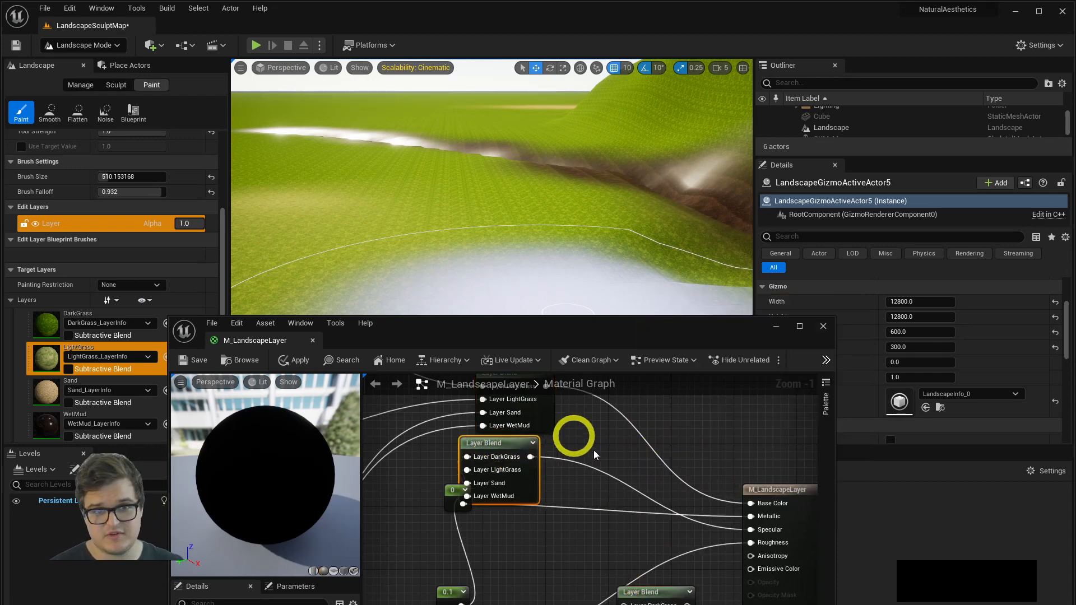
Connect the pasted Layer Blend's output to the Normal input and position the node near the lower result inputs.
right_drag(717, 533, 653, 503)
drag(583, 565, 543, 580)
right_drag(598, 543, 537, 453)
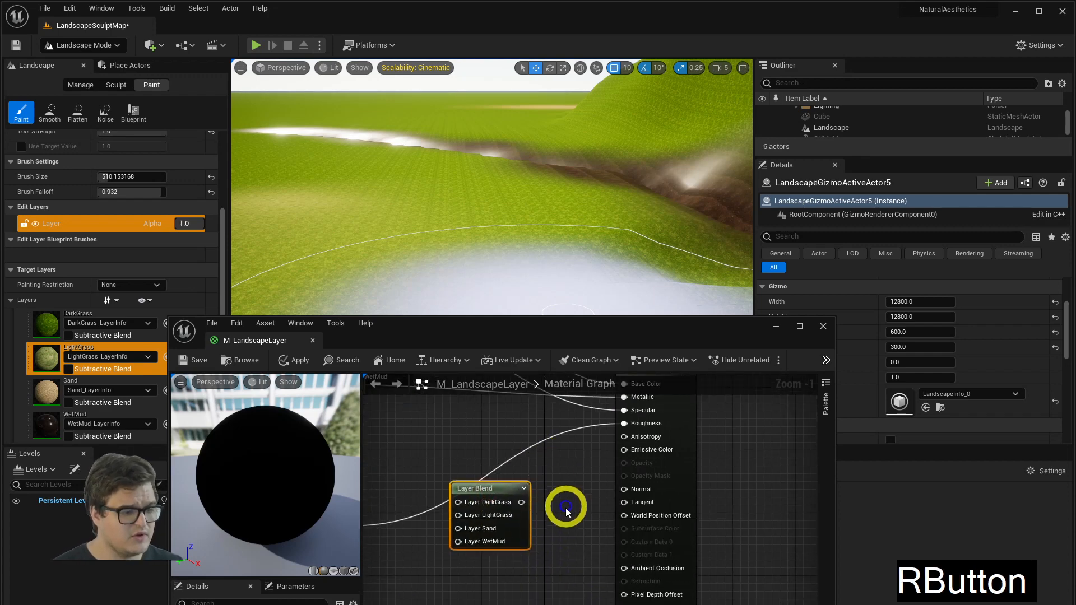
drag(515, 490, 562, 482)
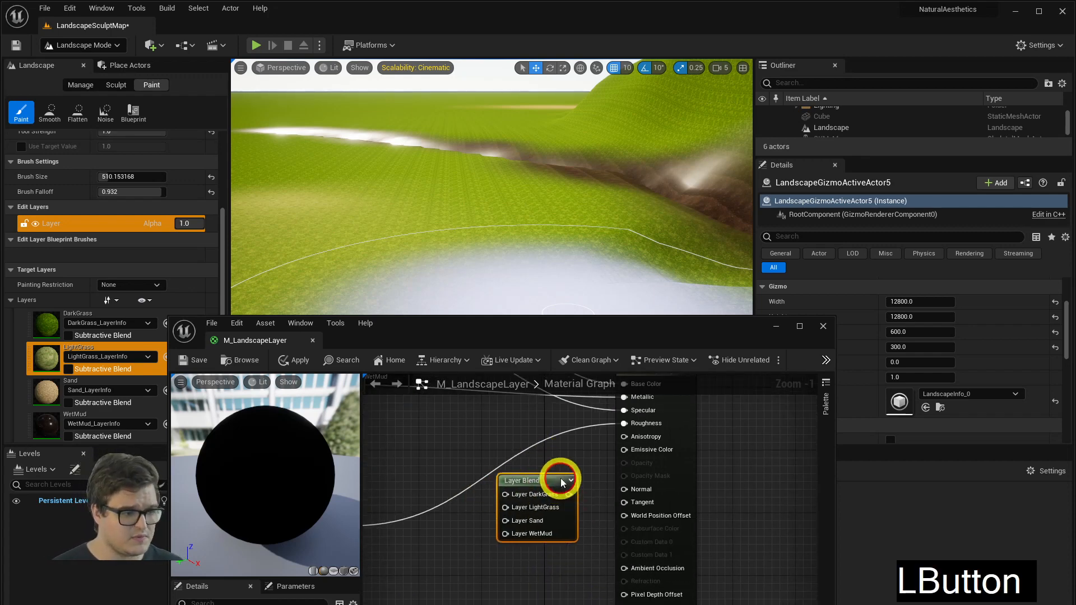
drag(634, 493, 632, 491)
drag(548, 497, 476, 521)
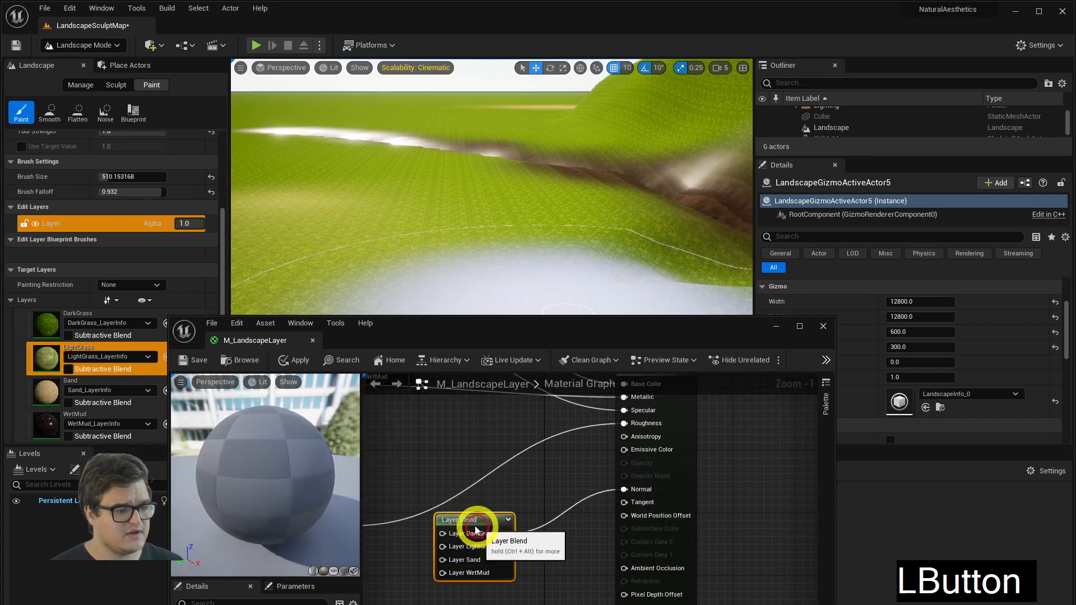
Paste another Layer Blend node and connect its output to Roughness in place of the 0.2 constant.
right_drag(577, 449, 578, 509)
key(ctrl+v)
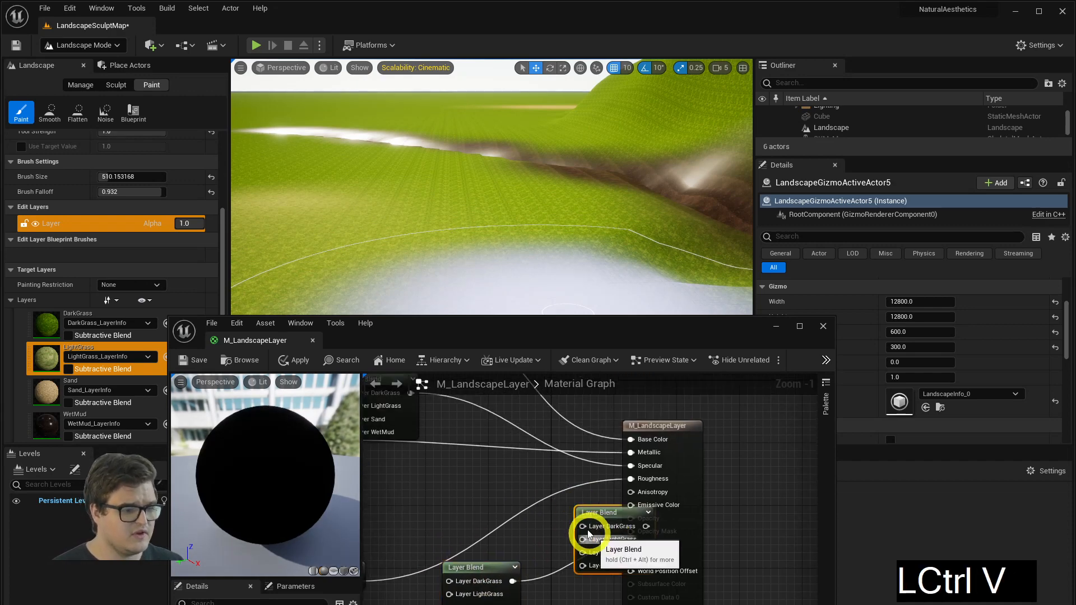
drag(578, 508, 646, 478)
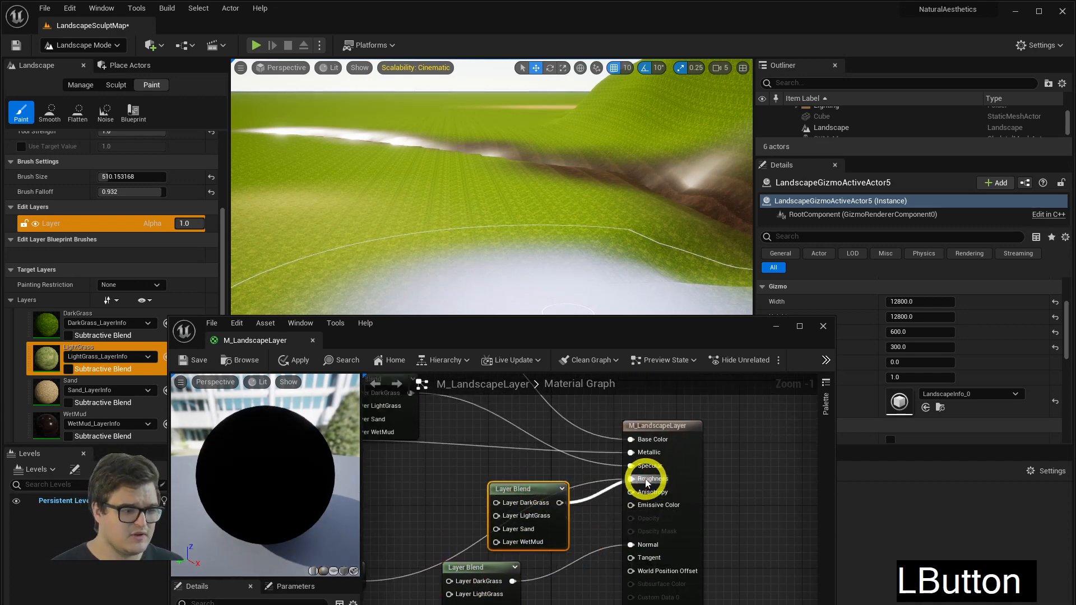
Space out the Layer Blend nodes for Base Color, Specular, Roughness and Normal so they no longer overlap.
right_drag(483, 454, 500, 454)
scroll(524, 482, down, 4)
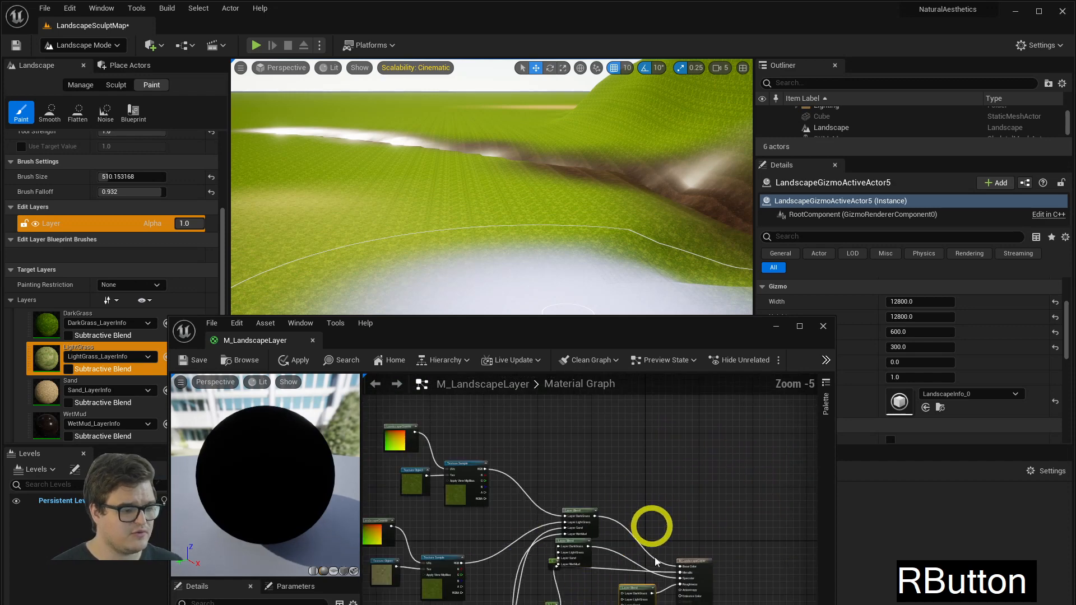
right_drag(634, 580, 630, 547)
scroll(630, 546, up, 4)
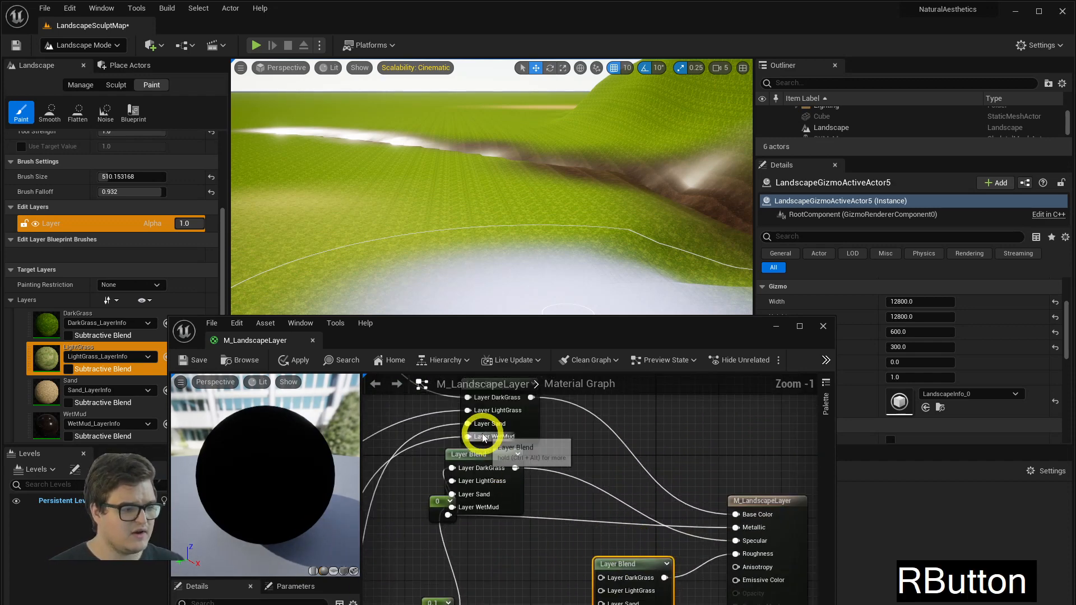
mouse_move(491, 456)
mouse_down()
mouse_move(677, 479)
mouse_move(616, 457)
mouse_move(586, 507)
mouse_move(593, 515)
mouse_move(541, 476)
mouse_move(491, 476)
mouse_up()
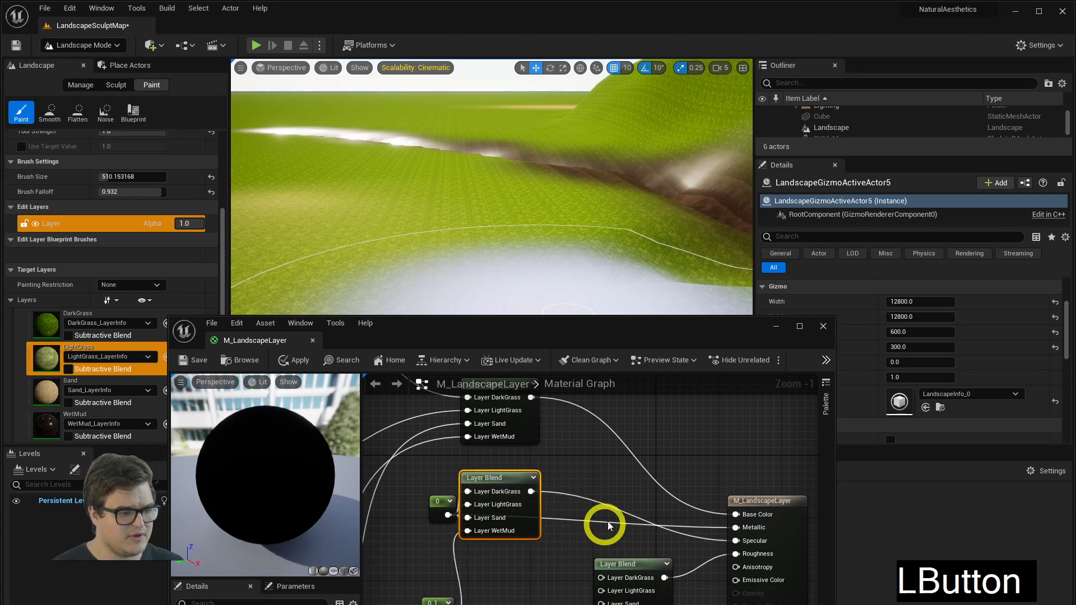
right_drag(548, 557, 570, 522)
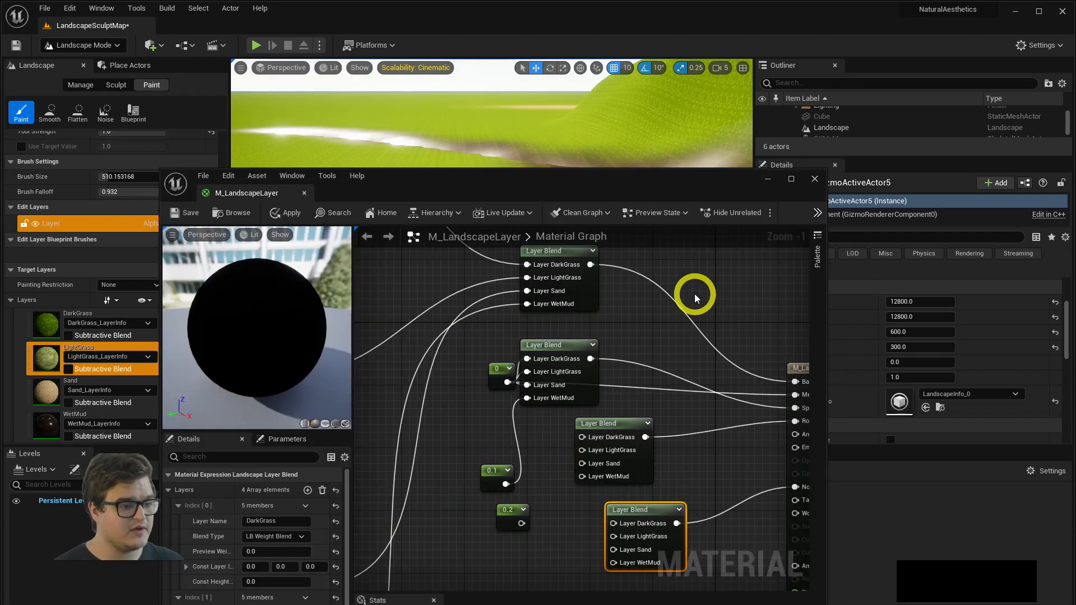
right_drag(695, 294, 654, 337)
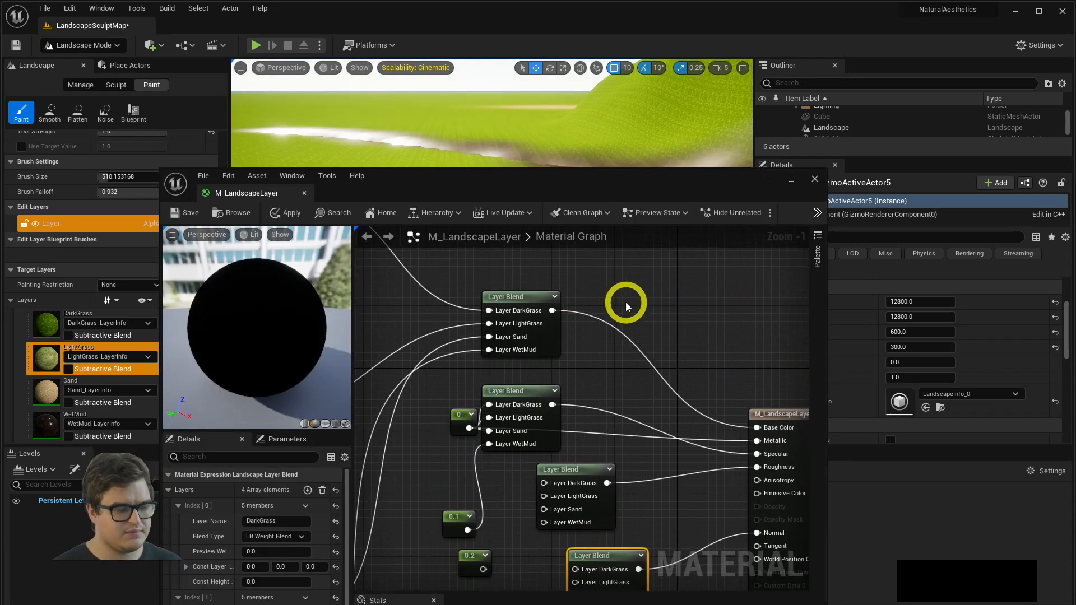
mouse_move(549, 295)
mouse_down()
mouse_move(555, 310)
mouse_move(533, 314)
mouse_move(564, 309)
mouse_up()
right_drag(564, 309, 637, 329)
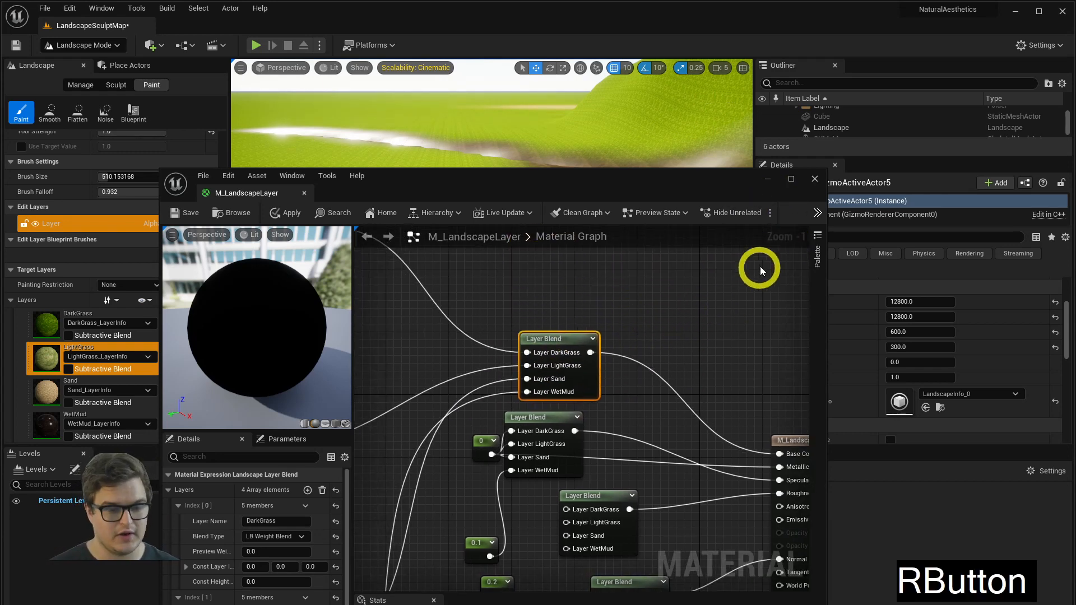
Maximize the material editor window and deselect all nodes so the material's own properties are available.
click(791, 179)
right_drag(612, 123, 600, 218)
scroll(704, 189, down, 3)
click(788, 171)
click(539, 167)
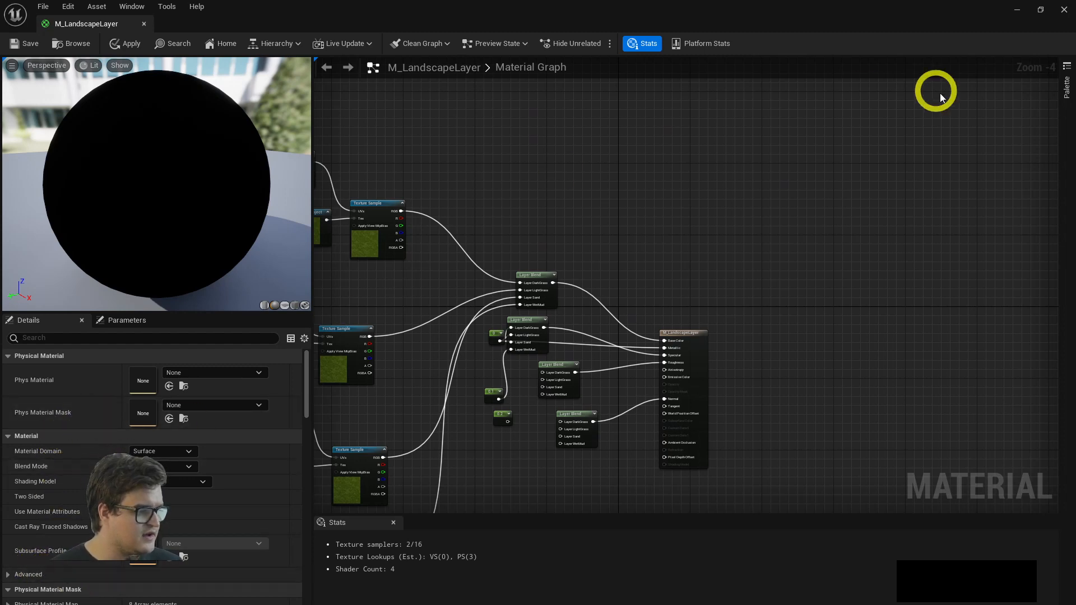
click(469, 175)
right_drag(359, 317, 489, 315)
right_drag(801, 283, 741, 261)
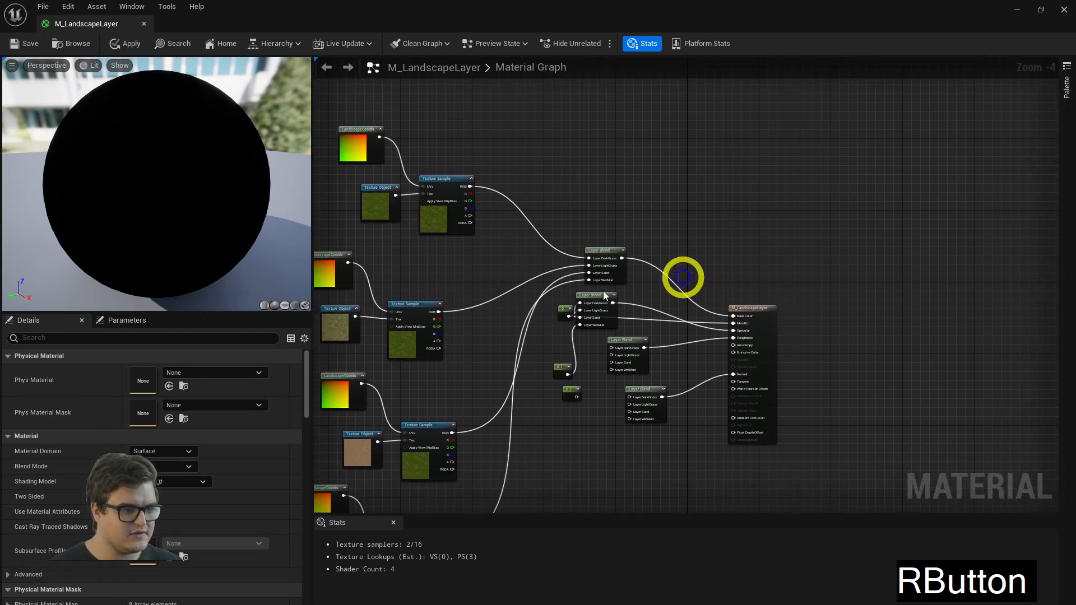
Enable Use Material Attributes in the Material properties of M_LandscapeLayer.
scroll(120, 456, down, 1)
scroll(116, 462, down, 2)
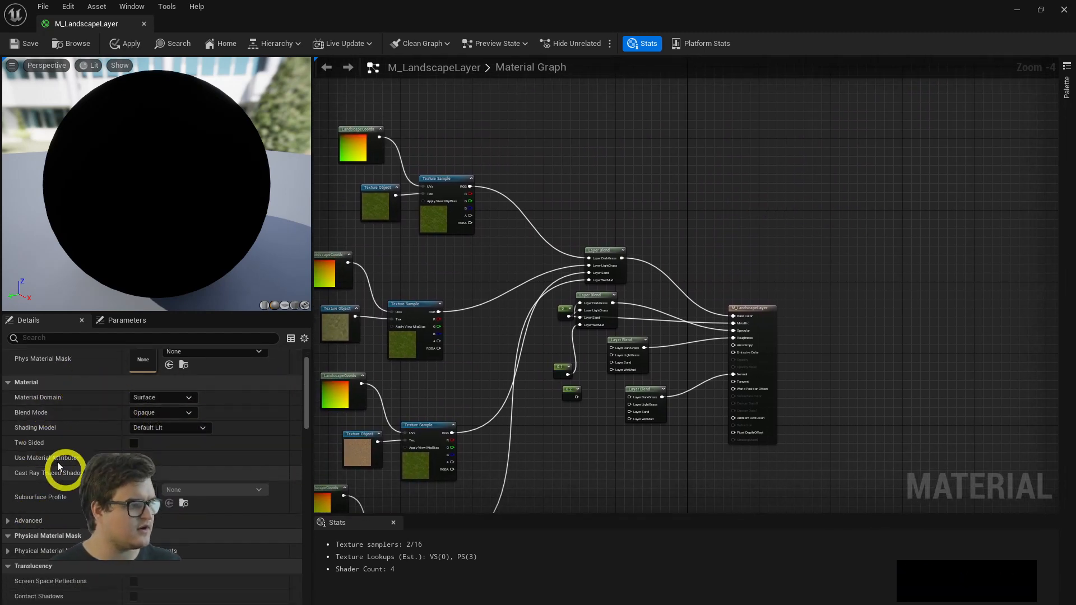
click(33, 381)
click(25, 381)
scroll(90, 418, up, 3)
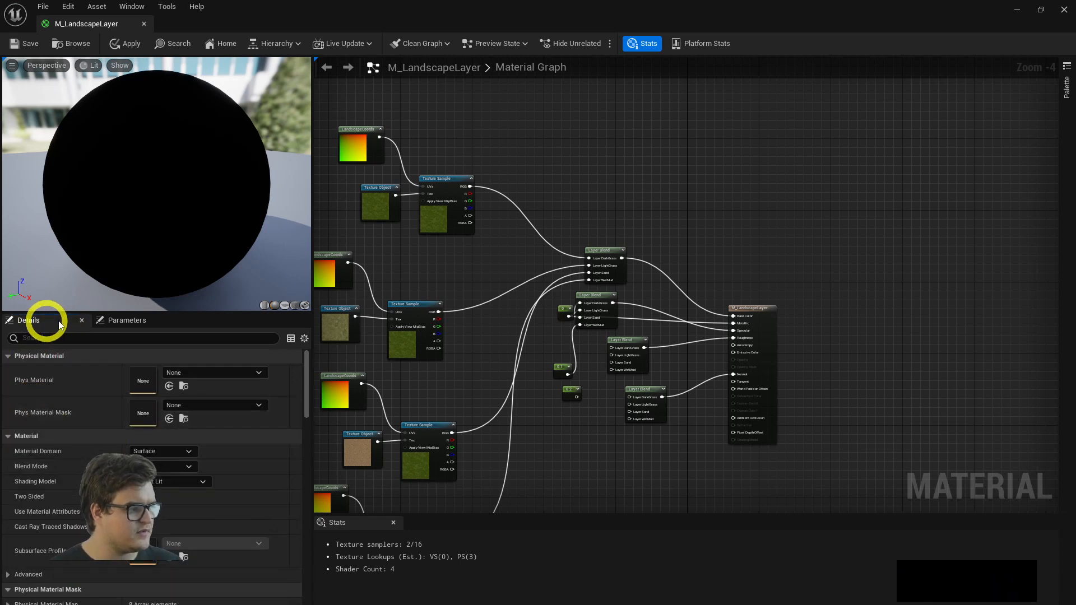
click(23, 436)
click(24, 435)
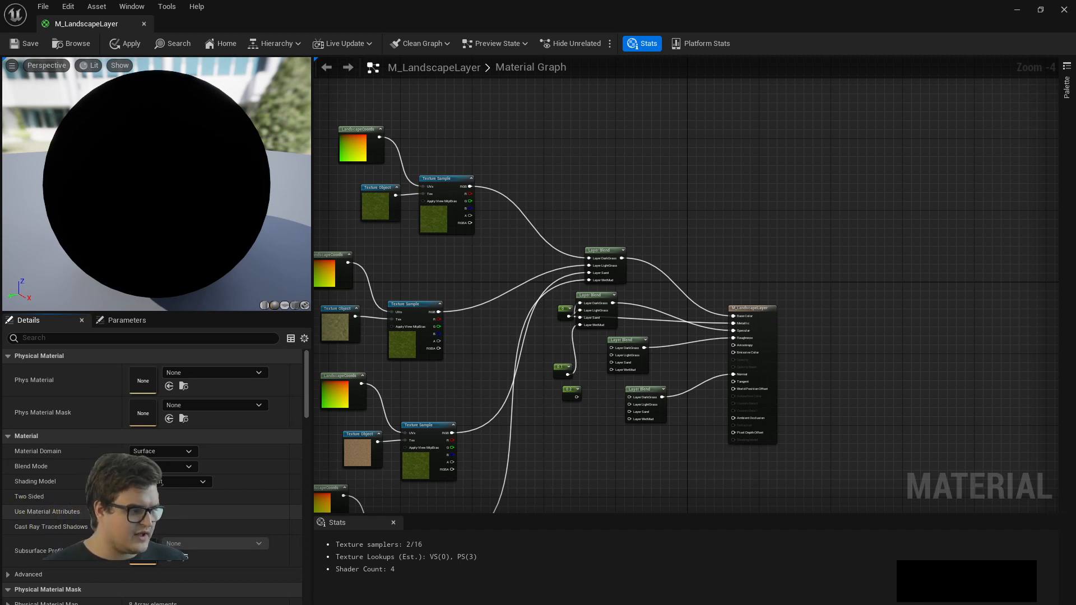
click(134, 512)
Move the M_LandscapeLayer result node well away from the Layer Blend nodes to free space between them.
right_drag(757, 351, 657, 360)
scroll(657, 359, up, 4)
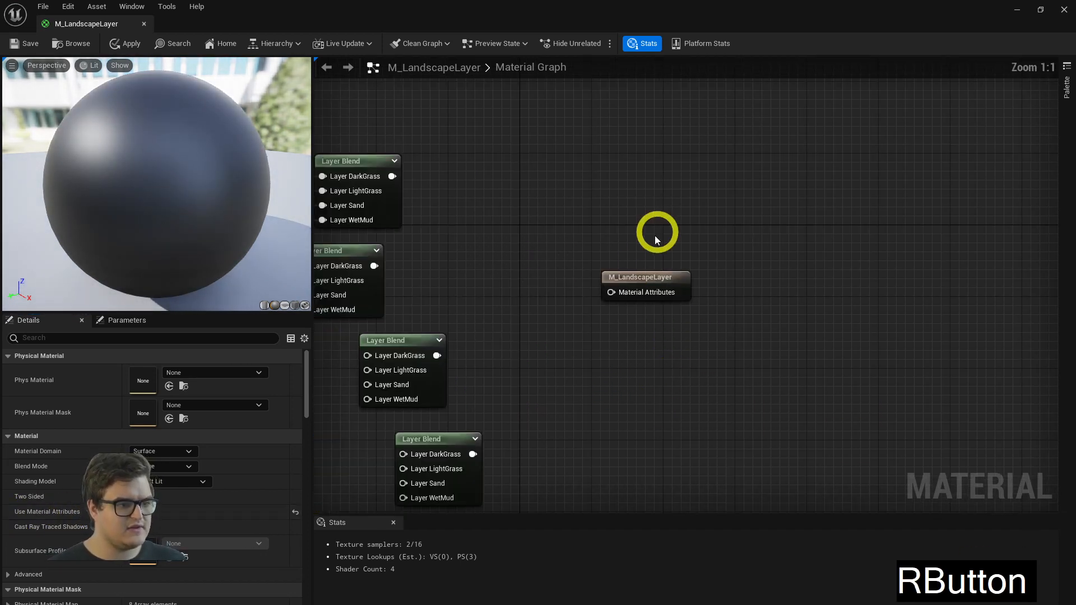
drag(642, 277, 893, 223)
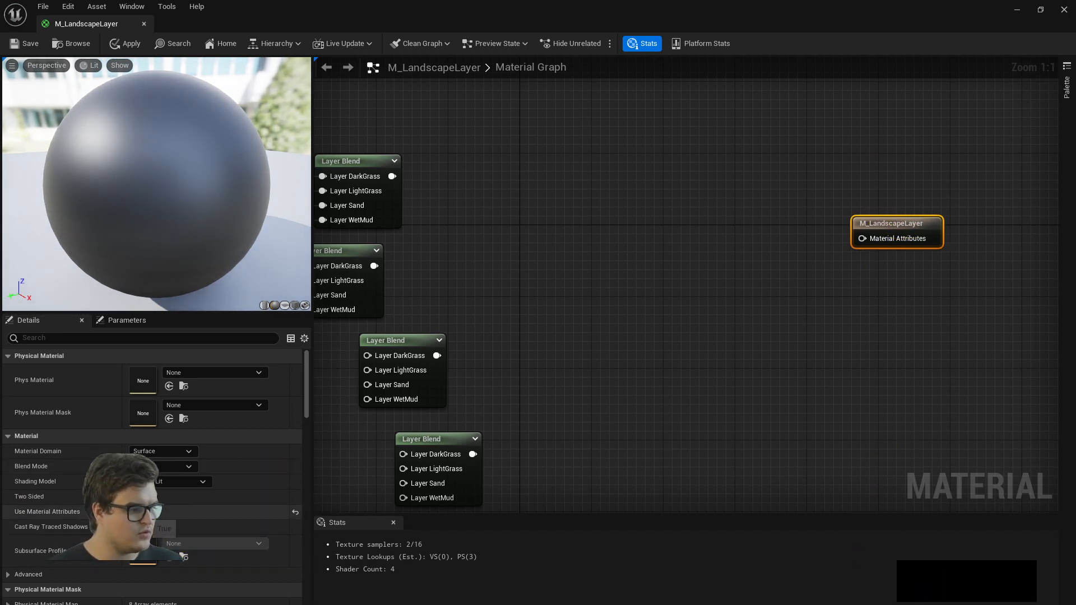
Turn Use Material Attributes off and back on to compare the result node's separate inputs with the single attributes input.
click(134, 512)
mouse_move(889, 296)
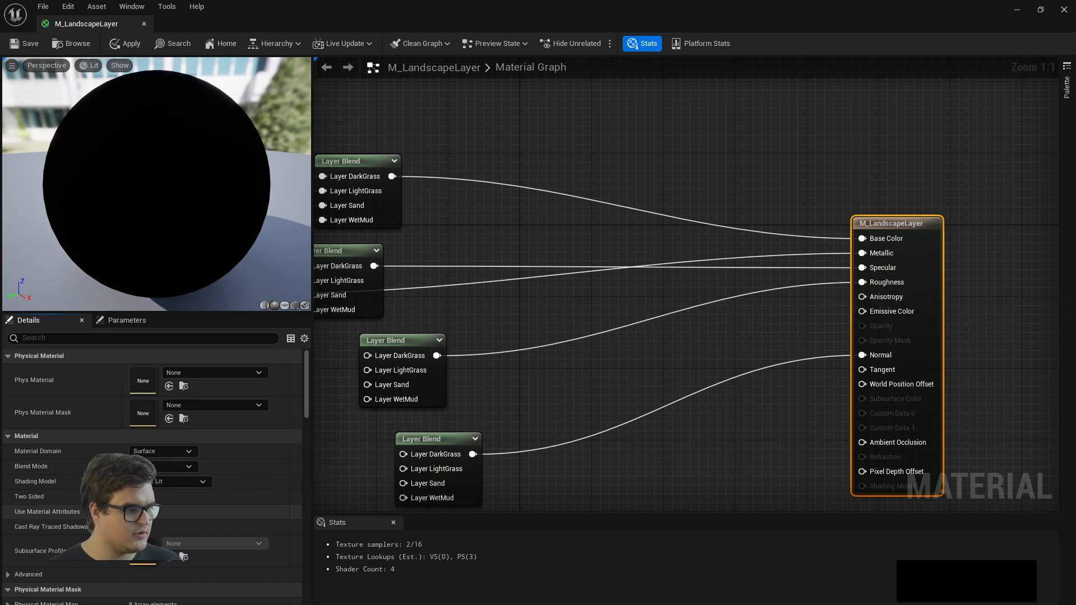
click(134, 512)
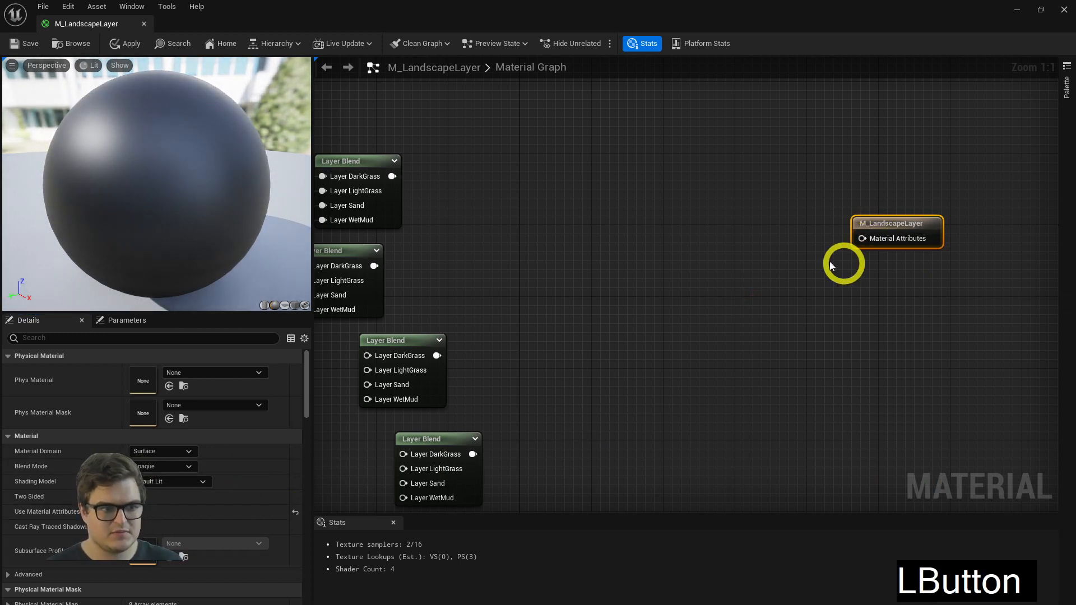
drag(862, 239, 864, 240)
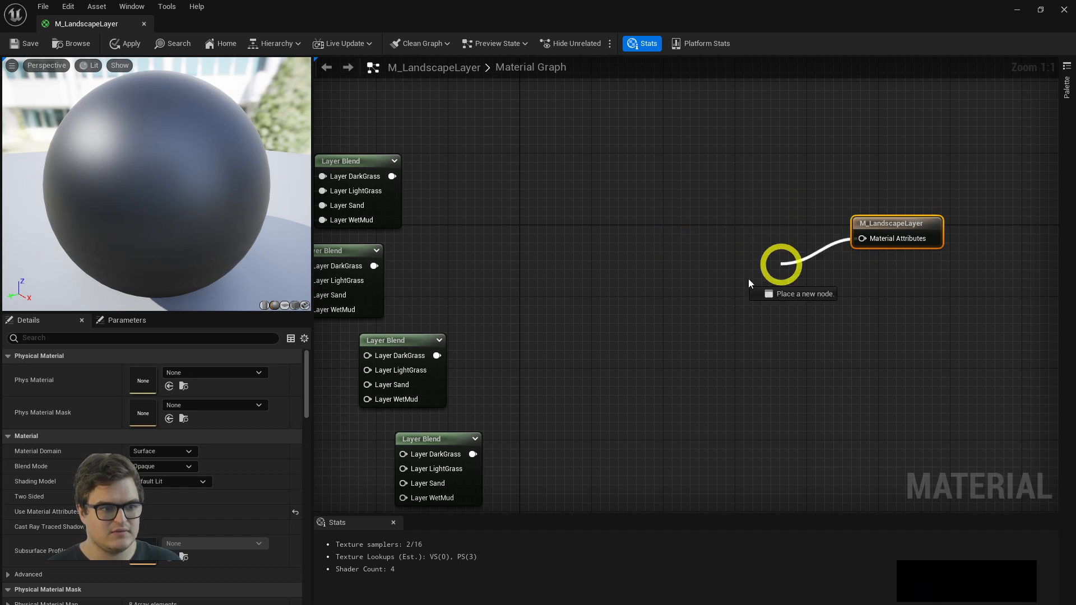
drag(748, 278, 718, 245)
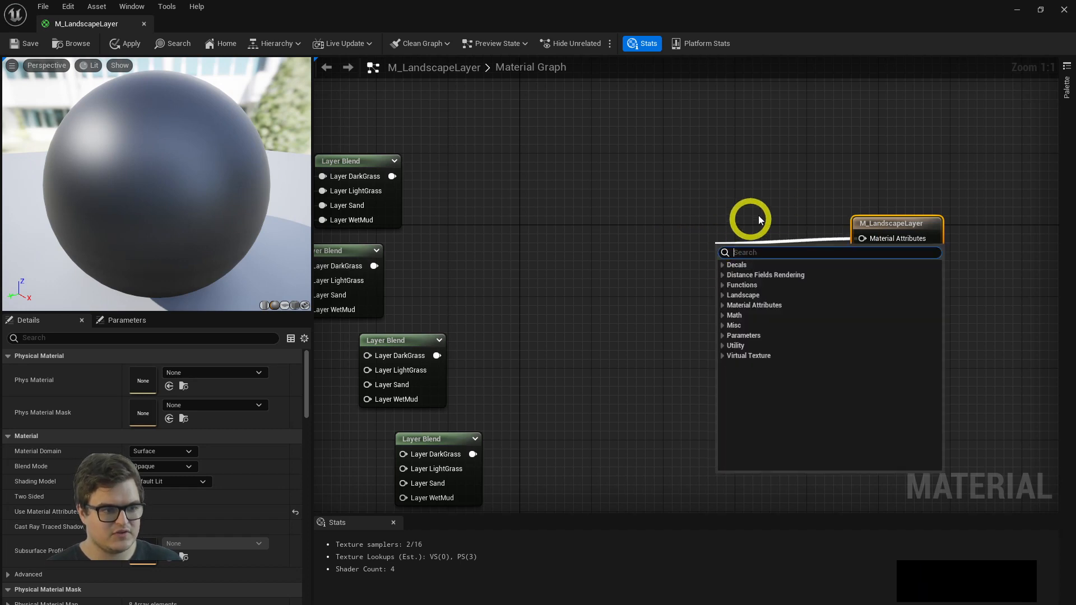
click(790, 159)
right_drag(793, 236, 720, 264)
mouse_move(821, 268)
mouse_down()
mouse_move(820, 310)
mouse_move(837, 266)
mouse_up()
Add a MakeMaterialAttributes node in the free space and line up the M_LandscapeLayer result node beside it.
right_click(625, 292)
text(m)
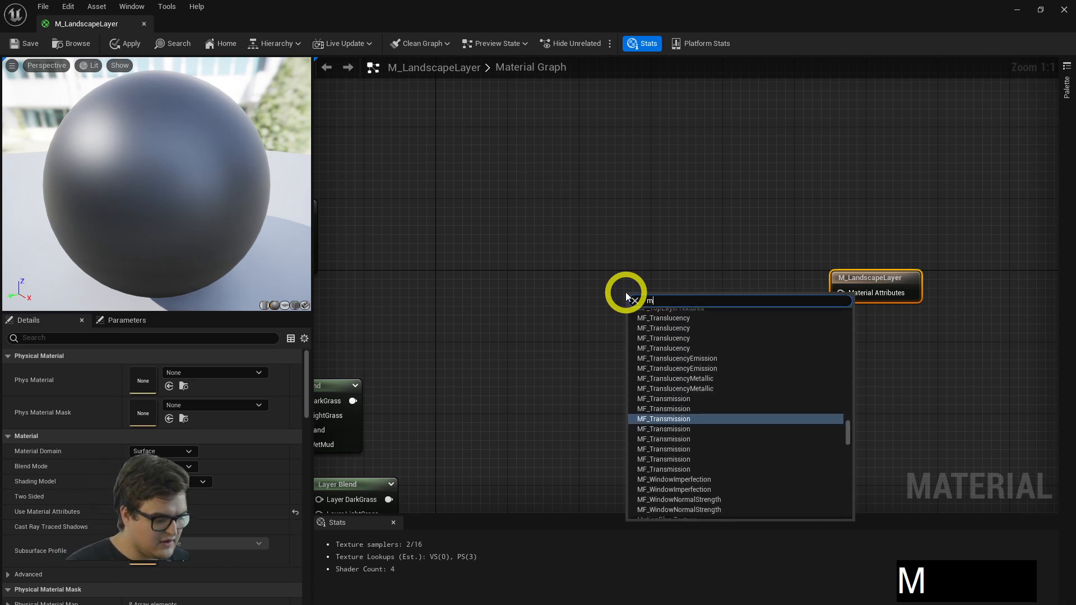
text(ake)
key(Return)
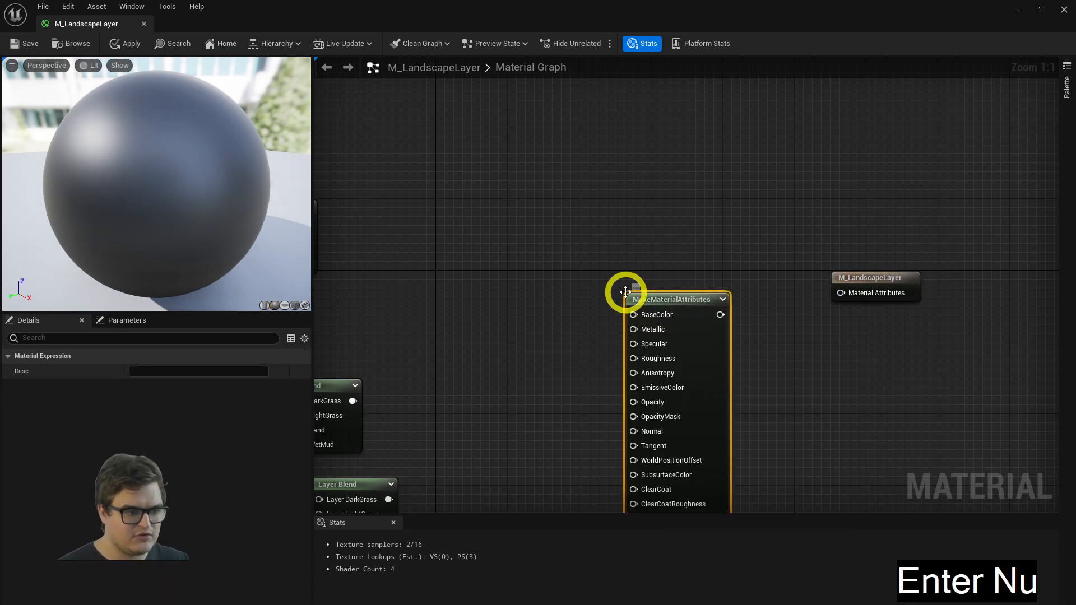
drag(663, 300, 641, 225)
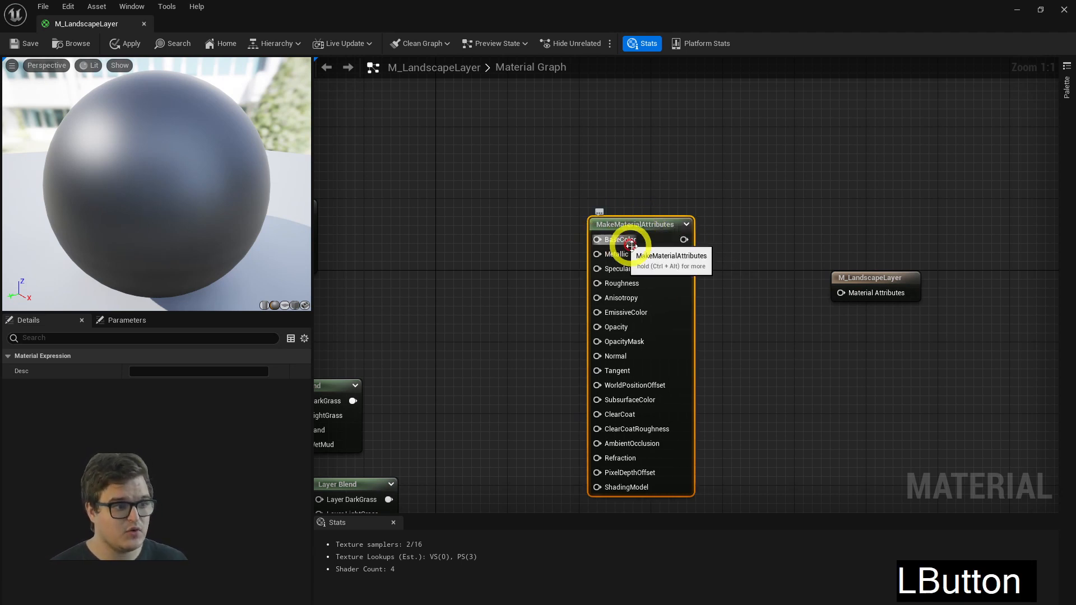
drag(903, 299, 862, 231)
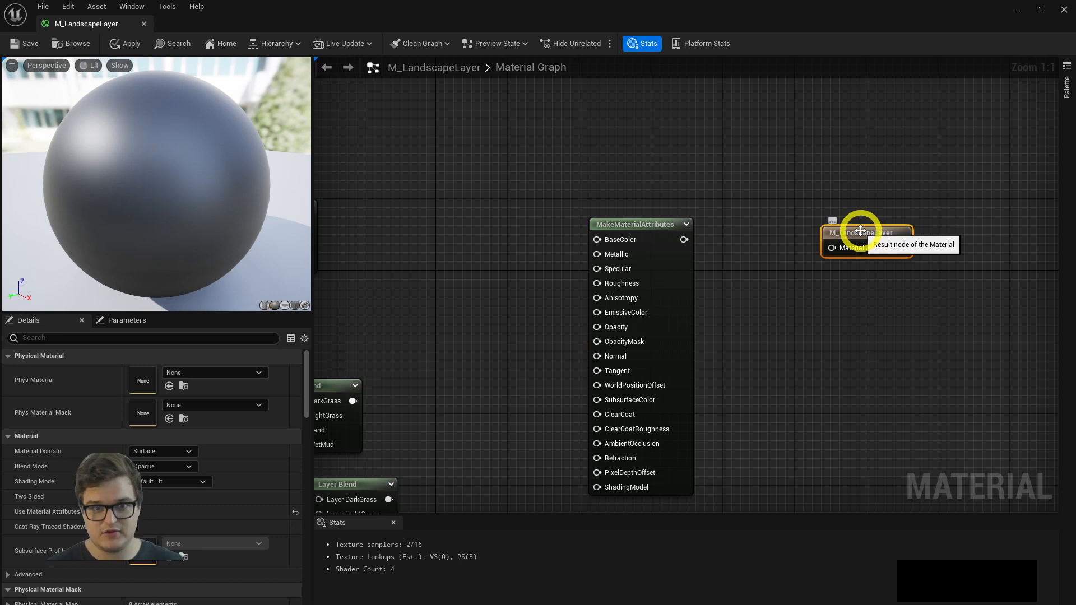
click(606, 241)
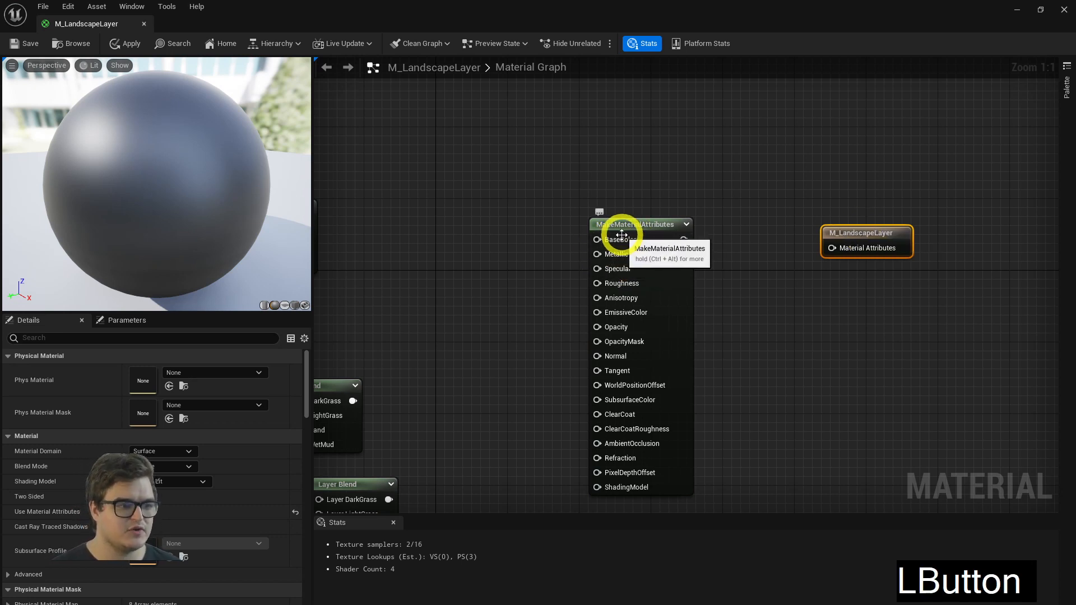
Review the inputs of the MakeMaterialAttributes node, such as Specular, Opacity, SubsurfaceColor and AmbientOcclusion.
click(617, 269)
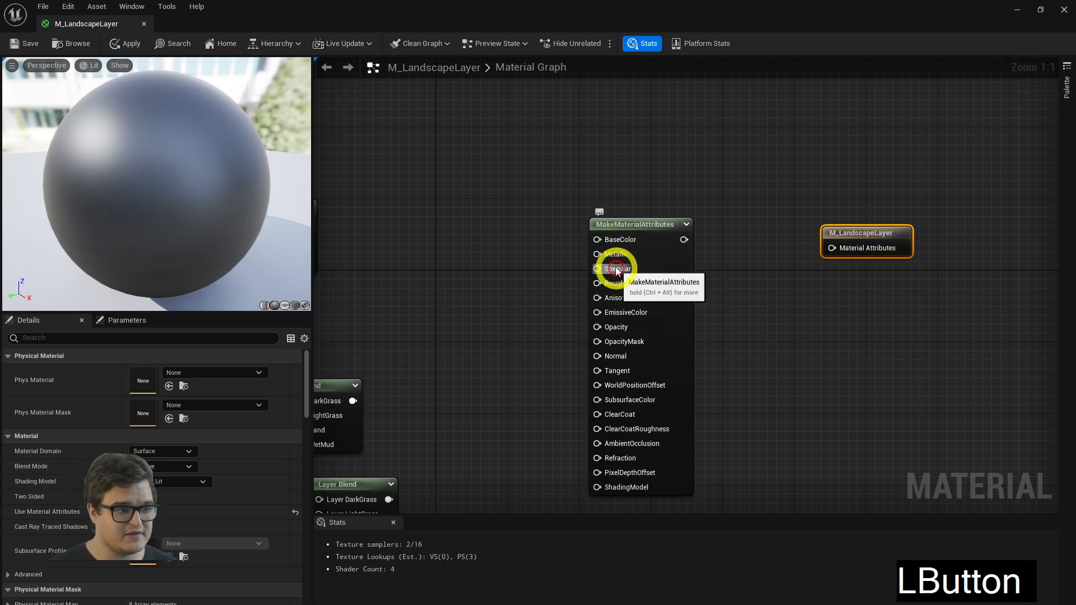
click(612, 321)
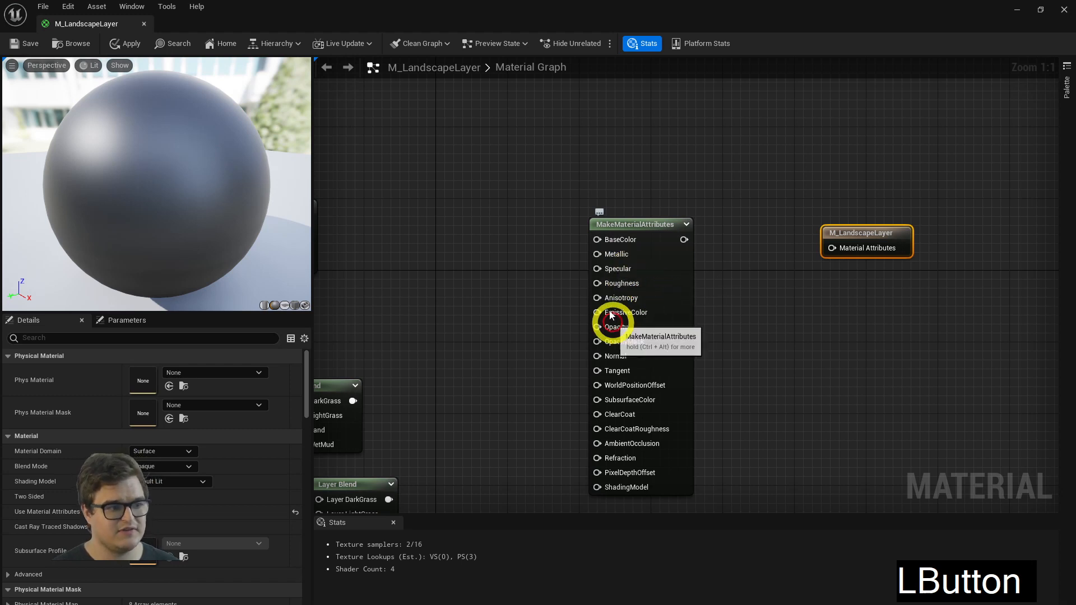
click(631, 402)
click(621, 432)
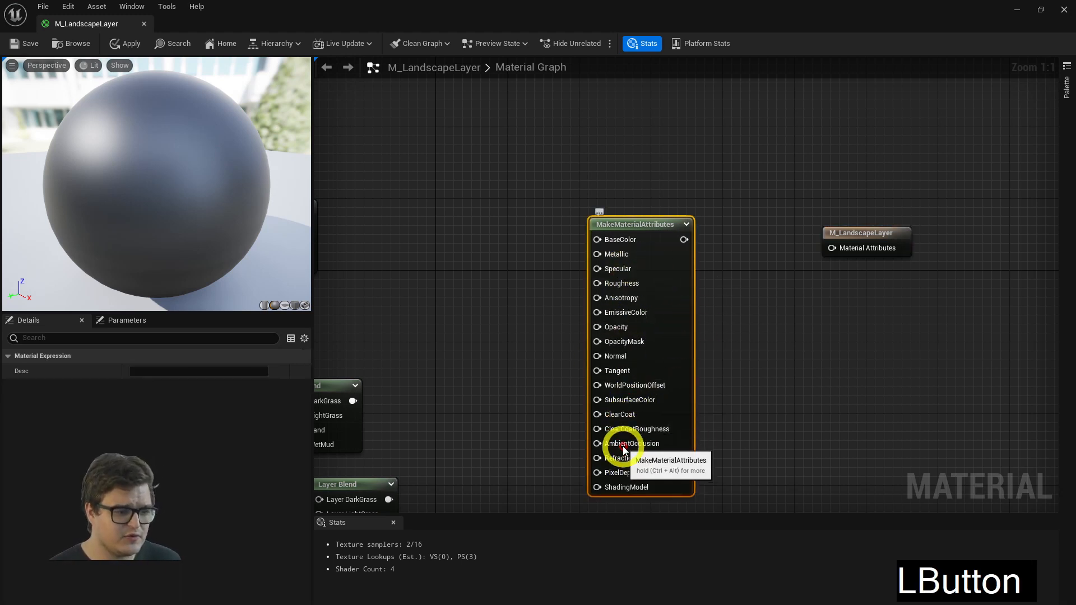
click(651, 429)
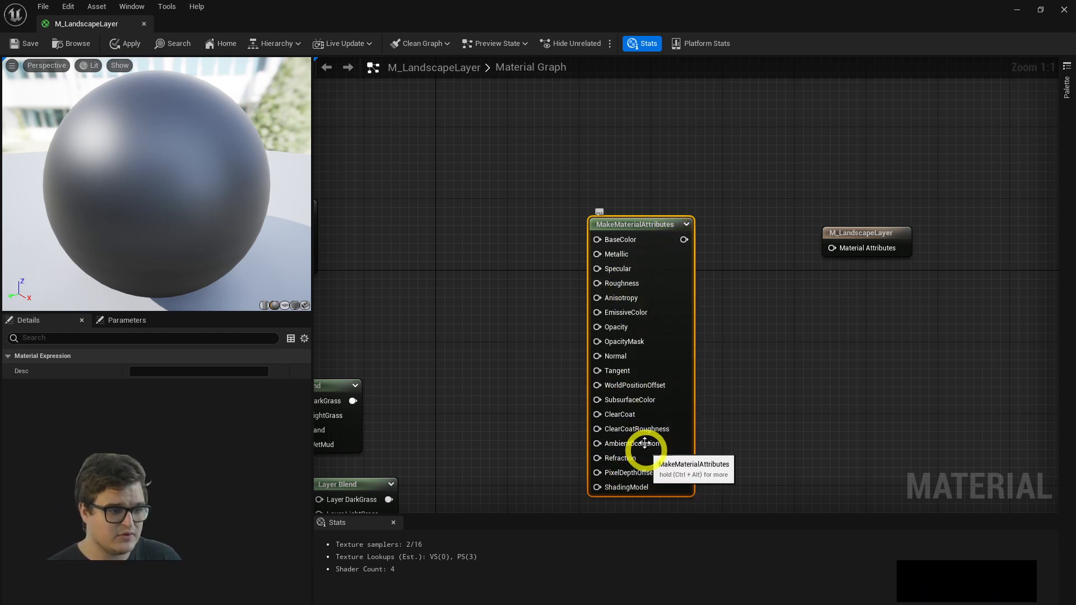
Move the MakeMaterialAttributes node away from the result node and duplicate it three times, giving one node per landscape layer.
drag(824, 249, 874, 240)
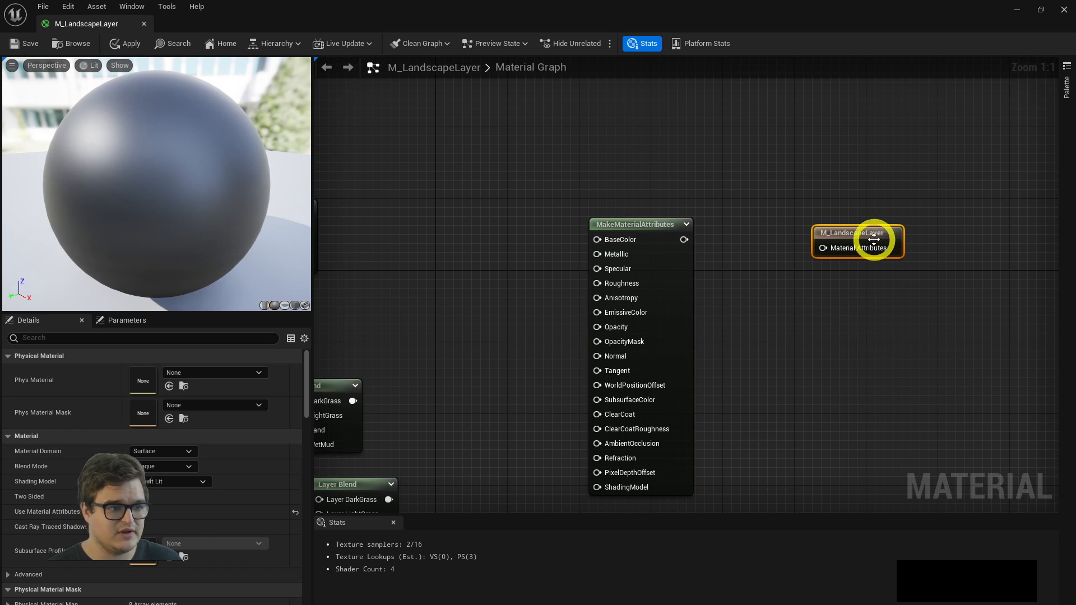
mouse_move(755, 301)
right_down()
mouse_move(744, 244)
mouse_move(754, 311)
right_up()
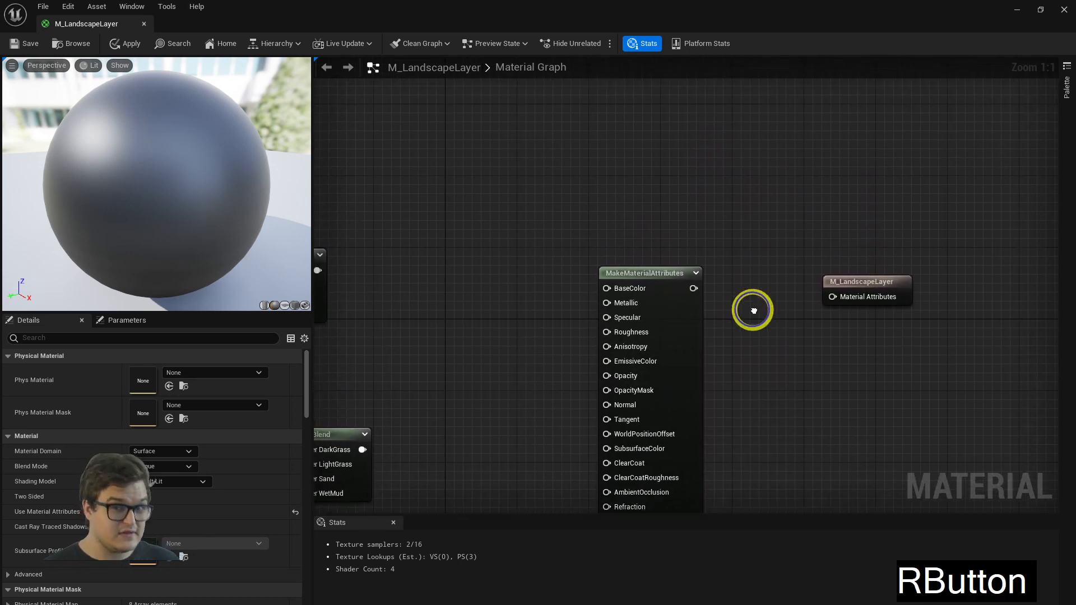
drag(627, 273, 414, 72)
right_drag(613, 251, 649, 260)
scroll(698, 313, down, 4)
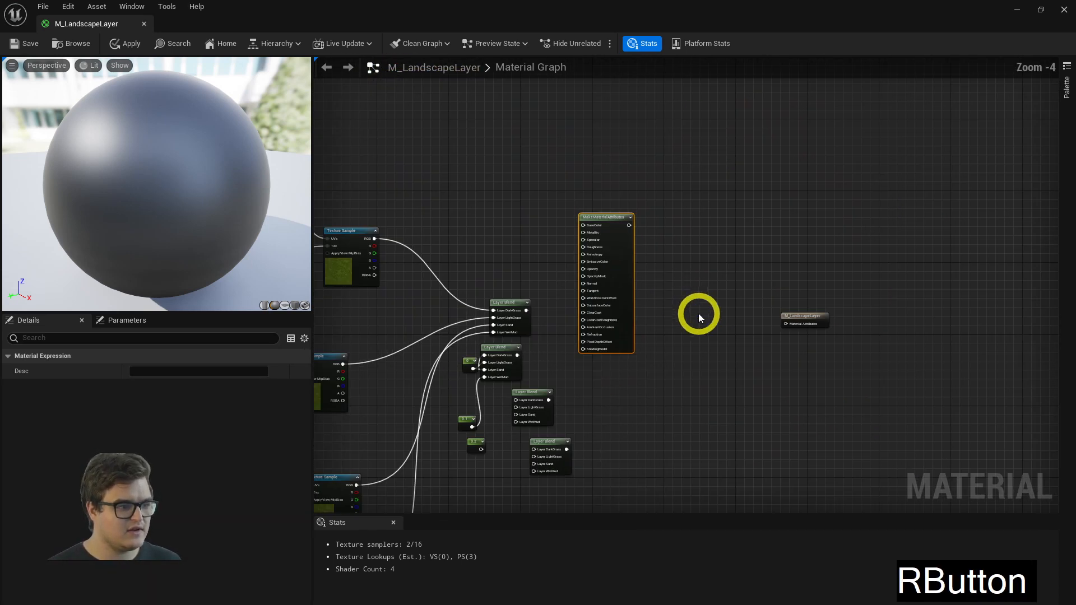
key(ctrl+d)
key(ctrl+d)
key(ctrl+d)
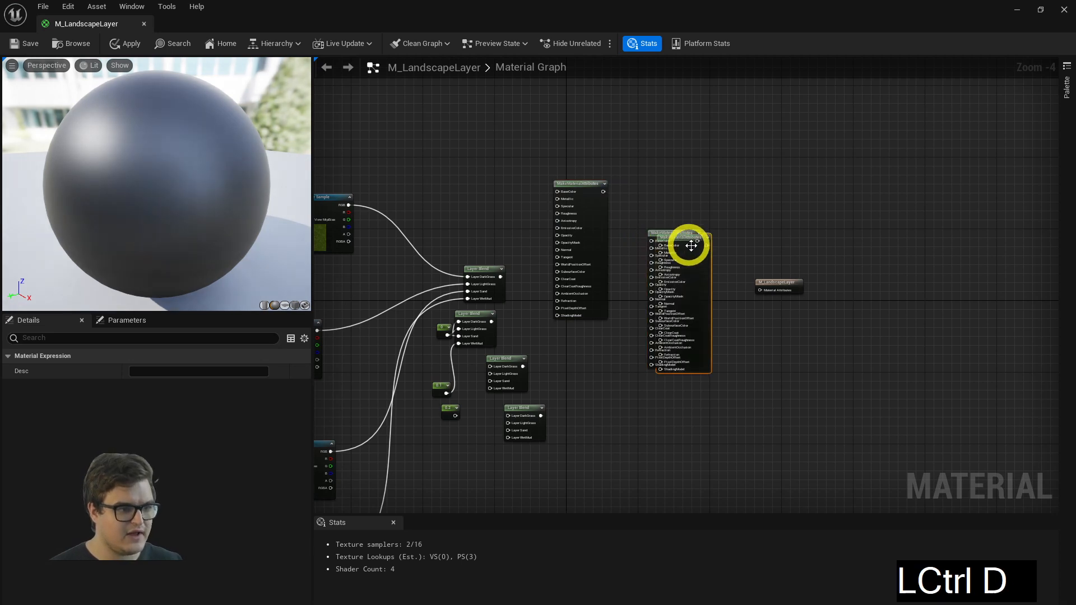
Arrange the four MakeMaterialAttributes nodes in a vertical column beside the Layer Blend nodes.
drag(705, 248, 599, 403)
drag(701, 252, 614, 354)
drag(587, 206, 586, 68)
drag(678, 253, 584, 209)
mouse_move(609, 360)
mouse_down()
mouse_move(577, 338)
mouse_move(603, 361)
mouse_up()
drag(622, 415, 584, 486)
right_drag(666, 382, 696, 375)
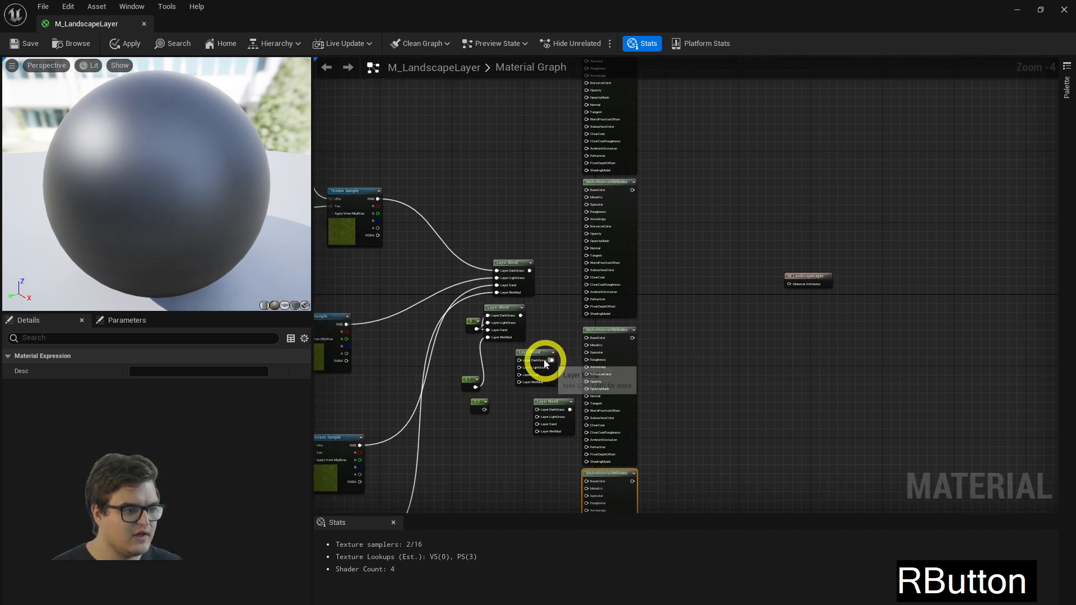
Place an unwired Layer Blend node before the result node and connect the upper two MakeMaterialAttributes nodes to its Layer DarkGrass and Layer LightGrass inputs.
drag(535, 354, 734, 305)
scroll(674, 338, up, 3)
right_drag(733, 306, 580, 141)
drag(580, 130, 715, 226)
right_drag(715, 225, 659, 208)
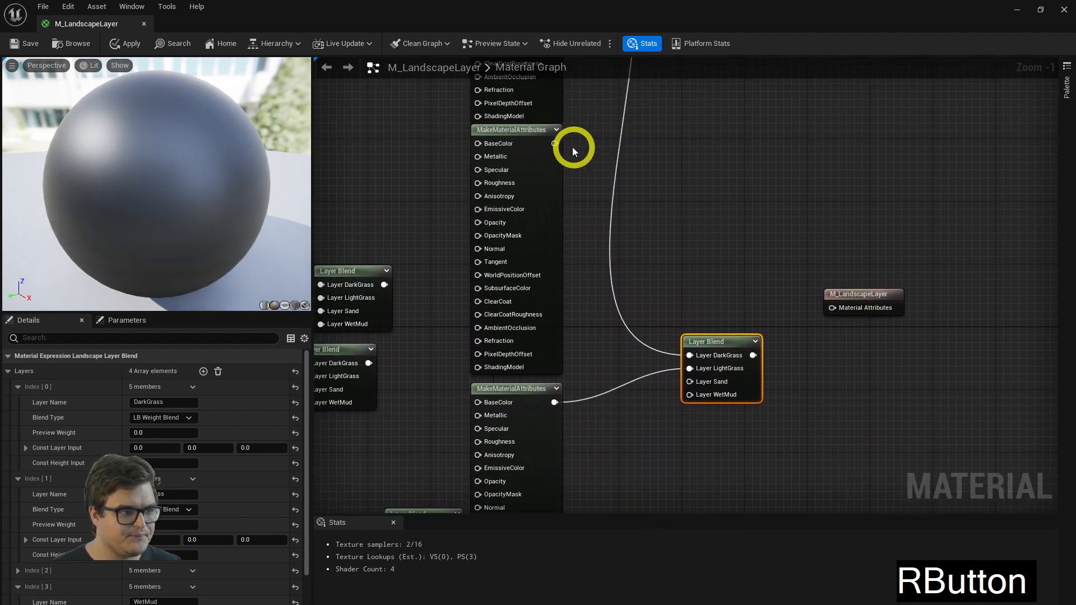
drag(687, 363, 689, 367)
right_drag(689, 368, 572, 455)
Connect the third MakeMaterialAttributes node to the Layer Sand input and the fourth to Layer WetMud.
drag(566, 464, 595, 430)
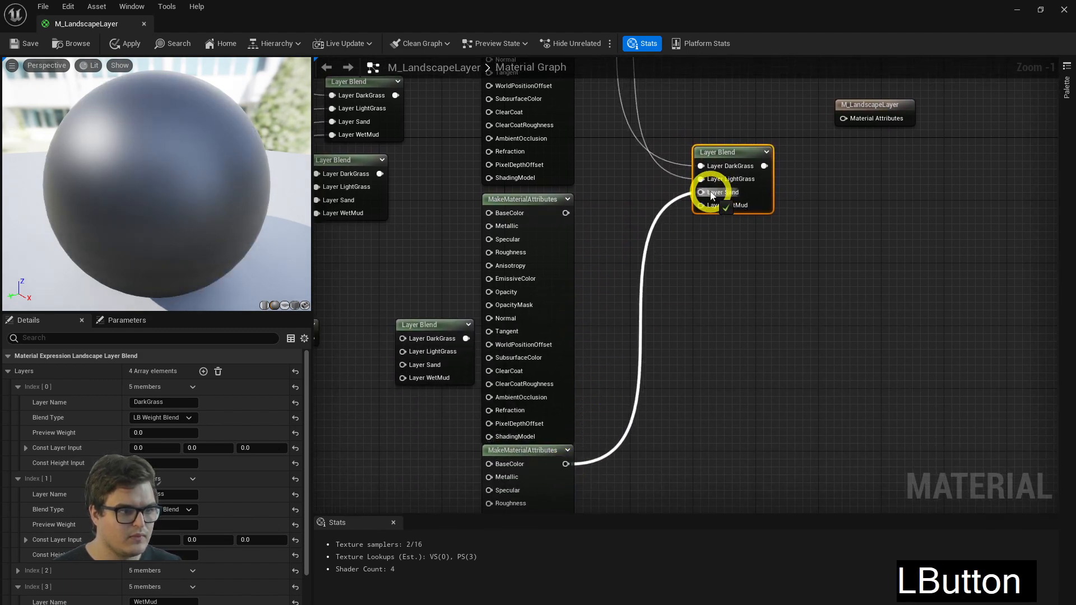
drag(712, 195, 712, 195)
scroll(667, 307, down, 4)
right_drag(667, 300, 597, 283)
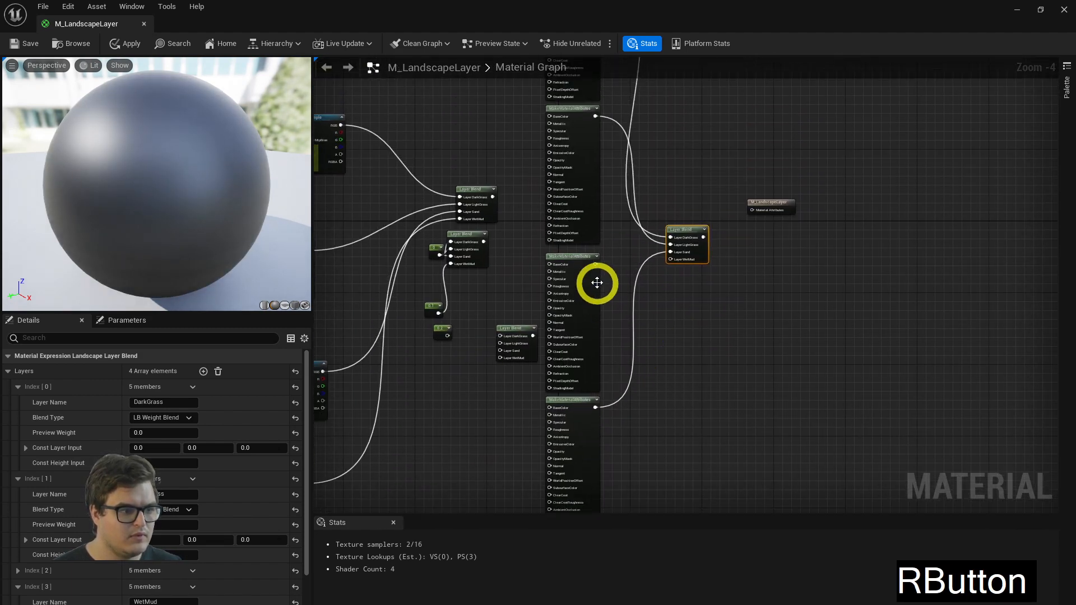
drag(595, 264, 624, 267)
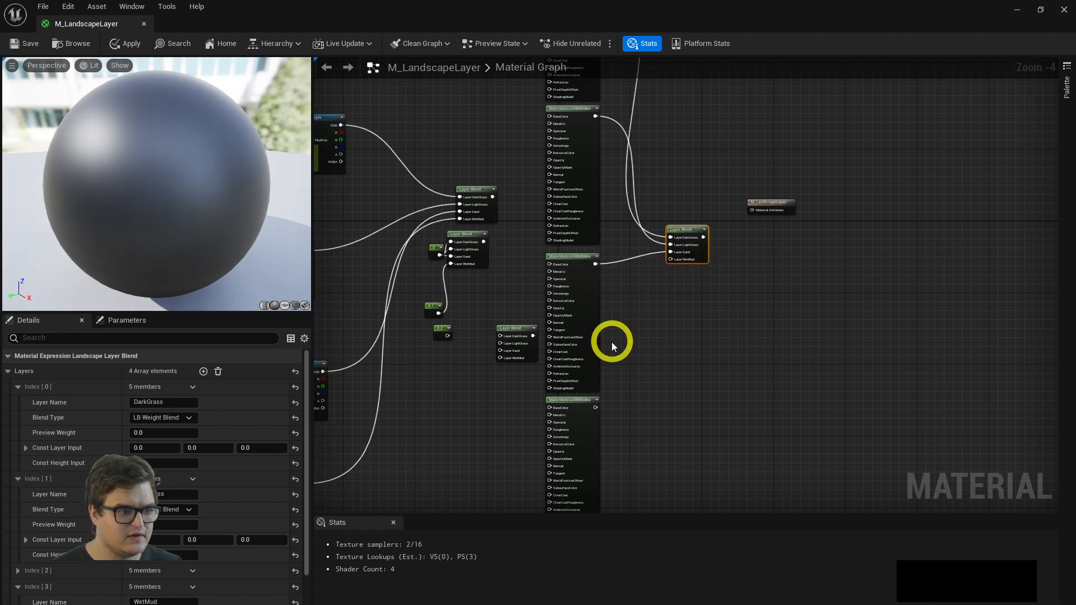
drag(597, 408, 676, 259)
right_drag(712, 269, 720, 365)
scroll(720, 365, up, 4)
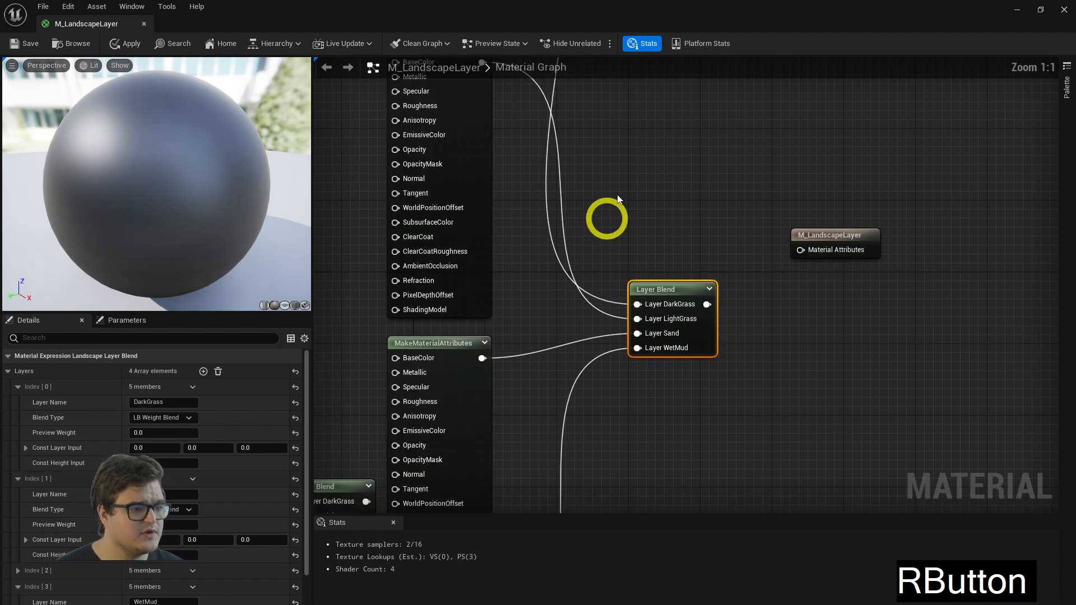
Connect the new Layer Blend output to the Material Attributes input of M_LandscapeLayer and align the two nodes.
right_drag(641, 233, 648, 300)
scroll(648, 301, down, 2)
scroll(660, 319, up, 2)
drag(681, 346, 724, 292)
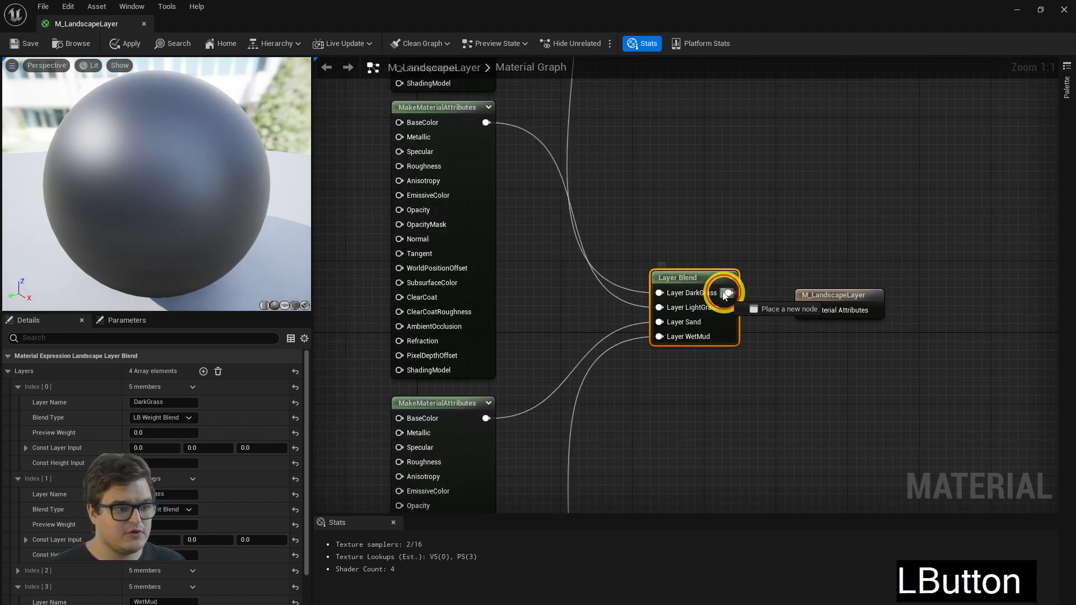
drag(806, 313, 854, 283)
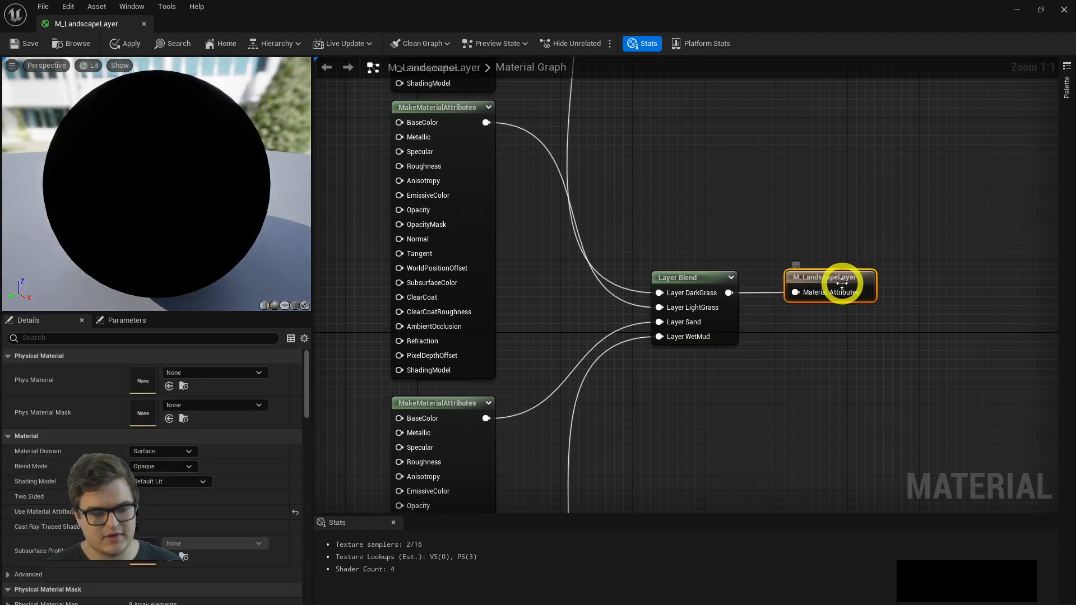
Spread the four MakeMaterialAttributes nodes farther apart vertically to leave room around each one.
scroll(778, 253, down, 4)
right_drag(781, 320, 852, 287)
drag(727, 217, 682, 112)
right_drag(840, 383, 810, 300)
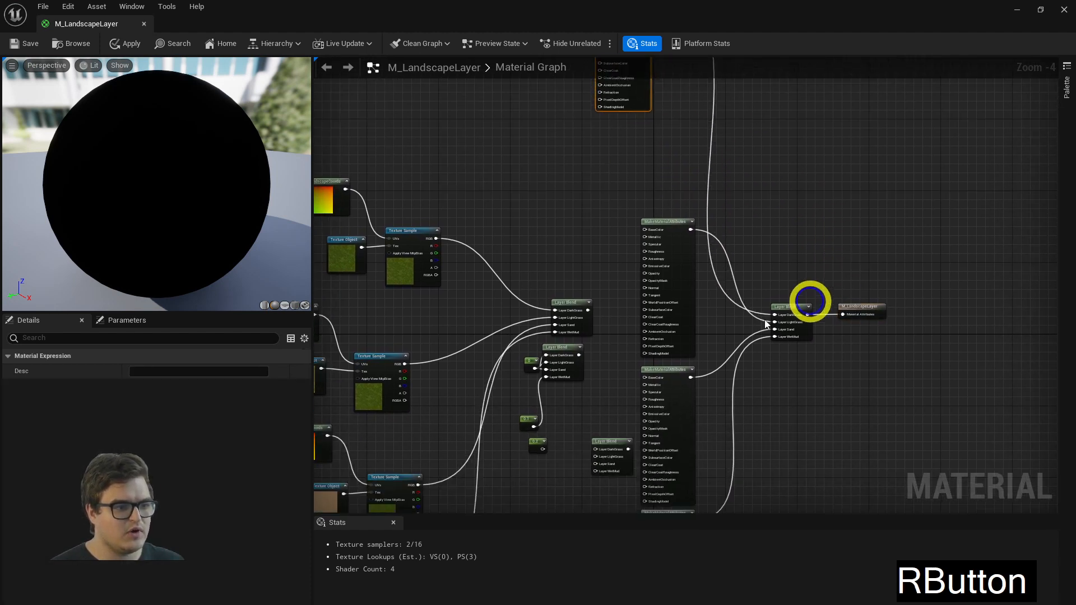
drag(676, 280, 625, 242)
right_drag(743, 418, 744, 299)
right_drag(783, 409, 802, 255)
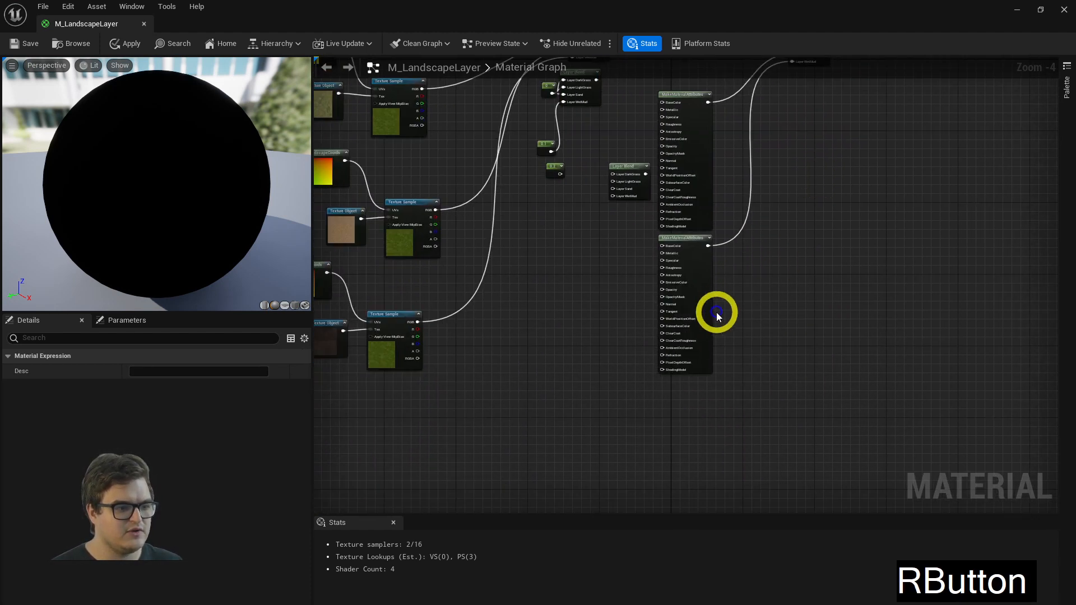
drag(699, 305, 620, 476)
right_drag(808, 190, 820, 338)
drag(690, 281, 635, 413)
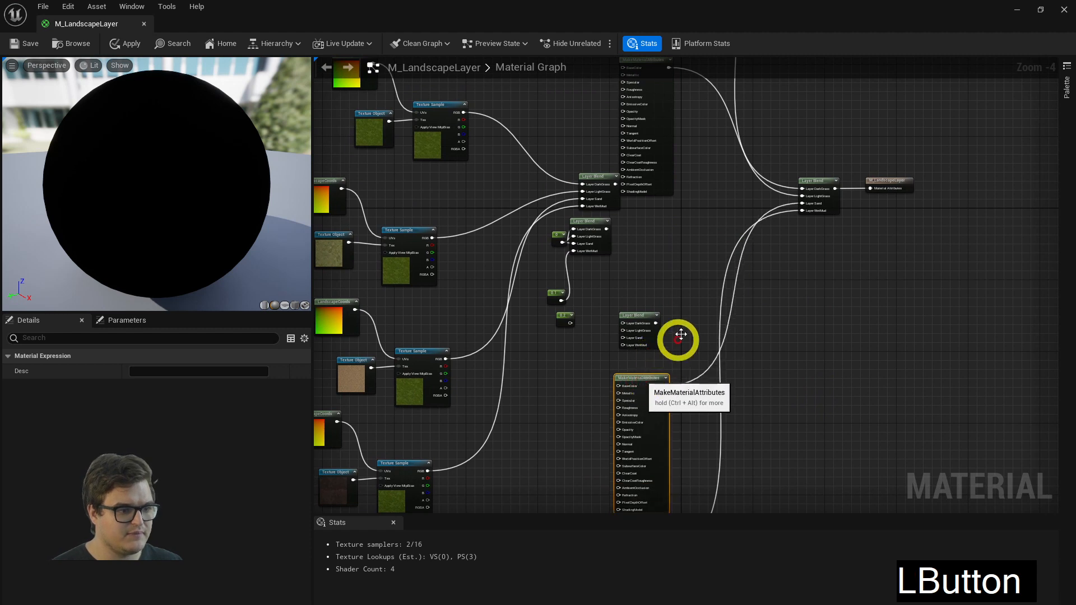
click(680, 334)
Wrap the topmost MakeMaterialAttributes node in a comment titled DARKGRASS.
right_drag(701, 197, 708, 412)
right_drag(713, 118, 697, 331)
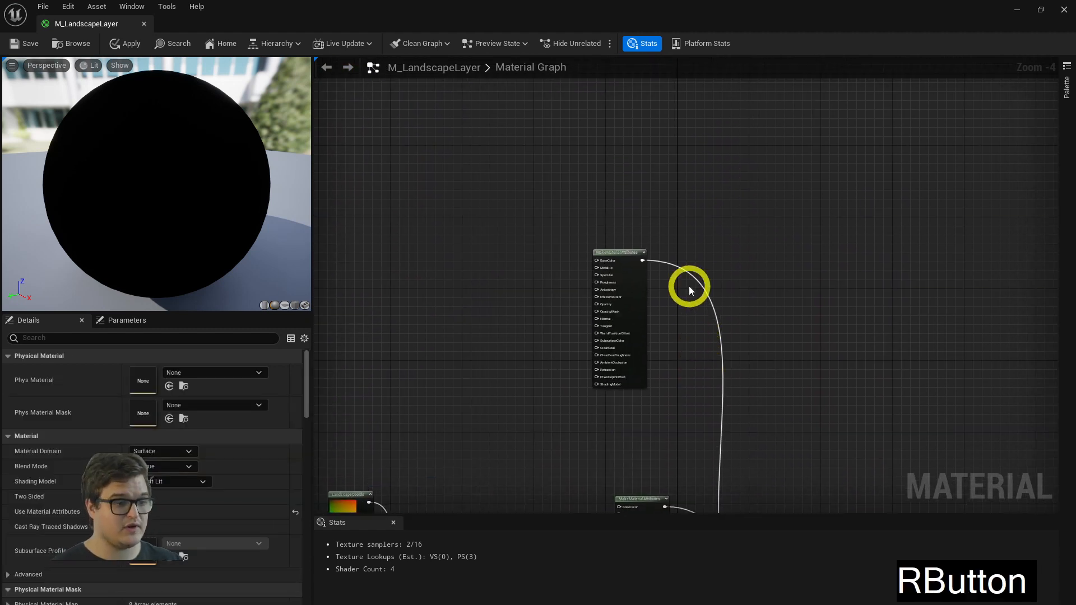
scroll(686, 288, up, 4)
click(583, 235)
right_drag(730, 247, 757, 231)
key(c)
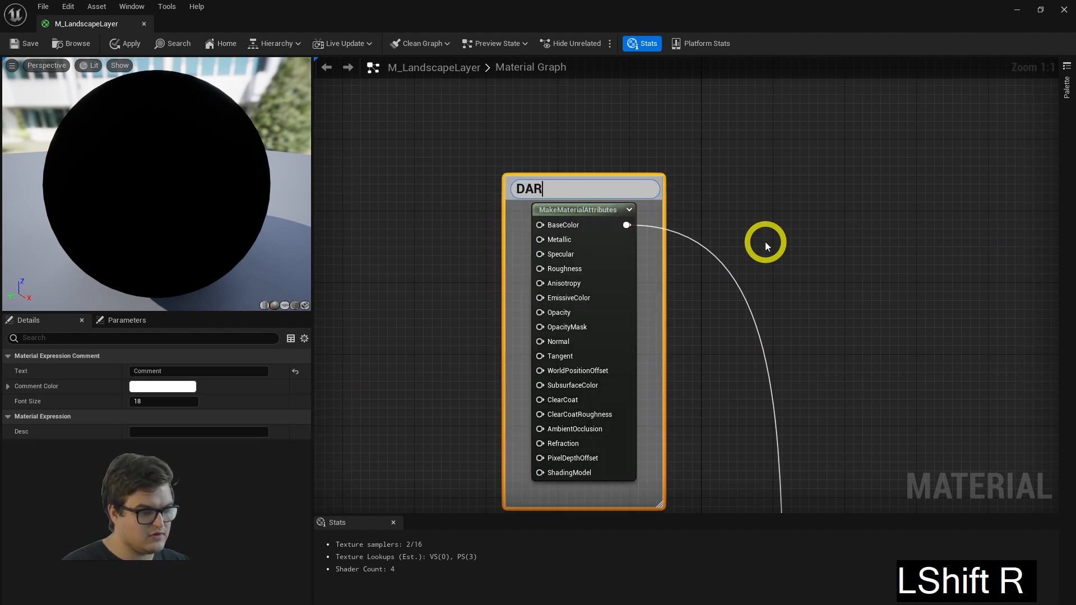
text(DARKGRASS)
key(Return)
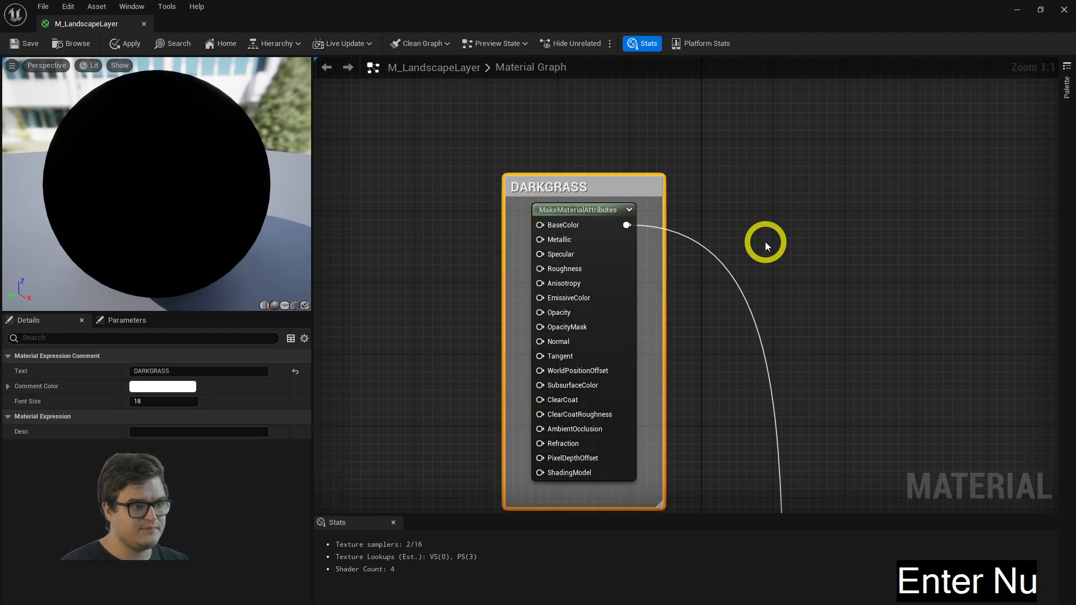
Shift the second MakeMaterialAttributes node clear of the Layer Blend node and wrap it in a comment titled LIGHTGRASS.
scroll(787, 376, down, 3)
right_drag(787, 377, 727, 283)
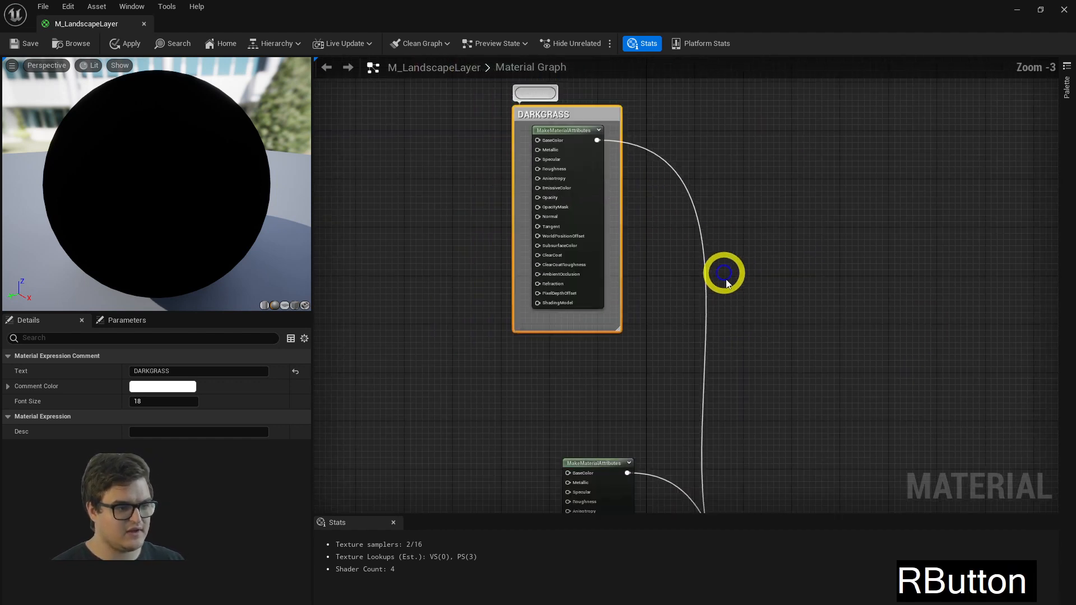
right_drag(551, 311, 528, 250)
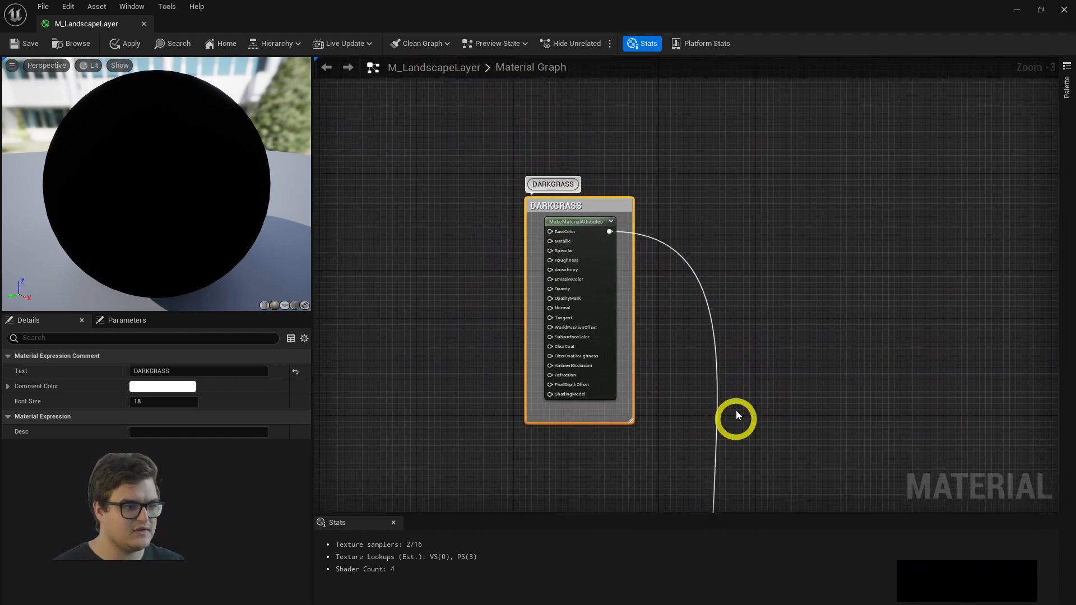
scroll(737, 416, down, 3)
right_drag(737, 415, 722, 321)
click(621, 308)
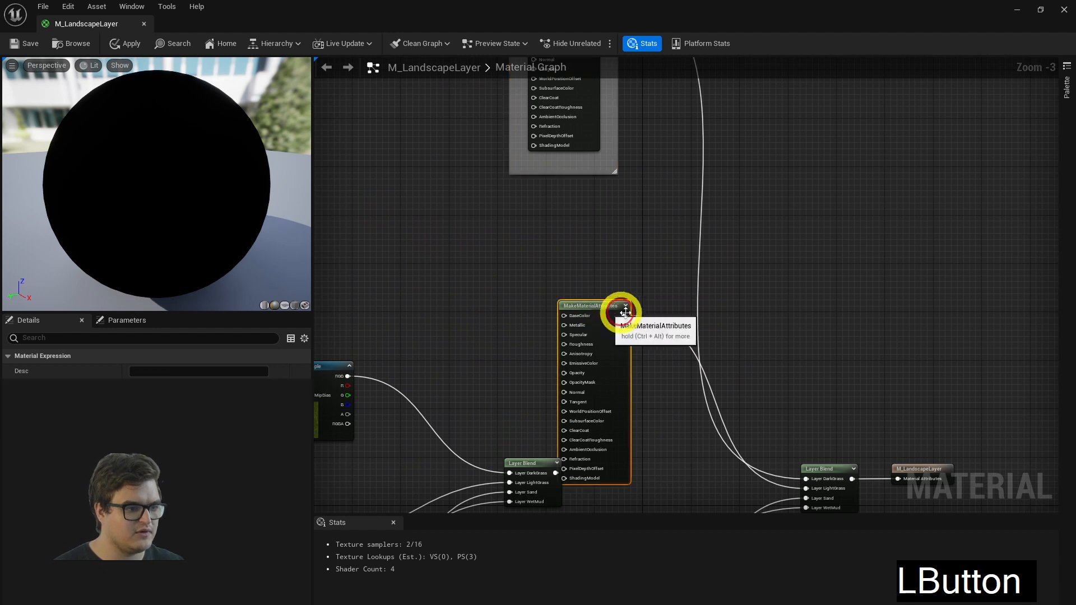
drag(603, 308, 566, 261)
key(c)
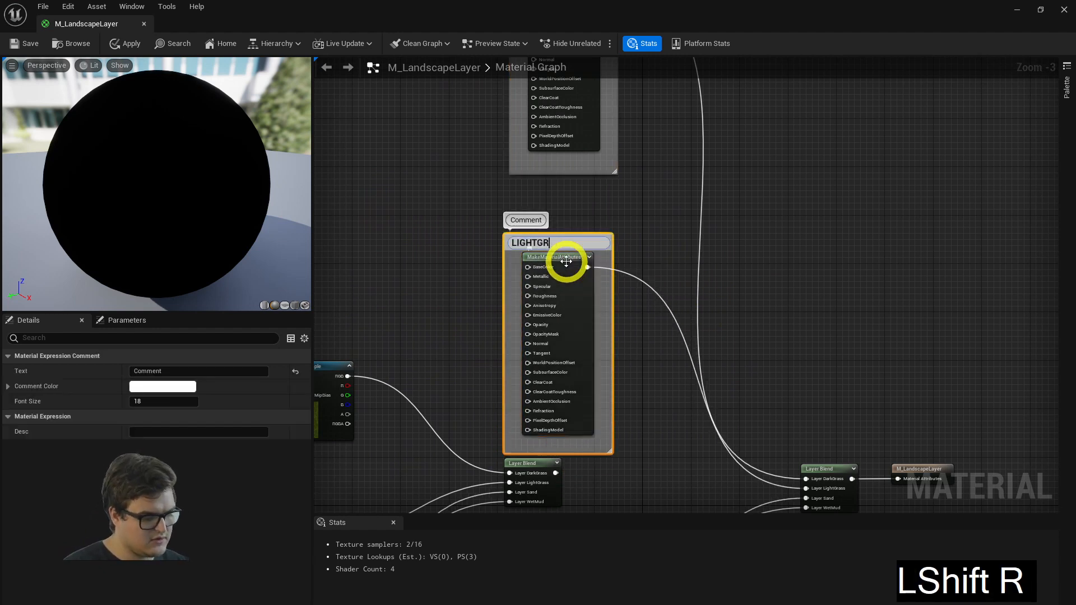
key(Return)
Wrap the third MakeMaterialAttributes node in a comment titled SAND.
scroll(586, 294, down, 4)
right_drag(764, 387, 827, 291)
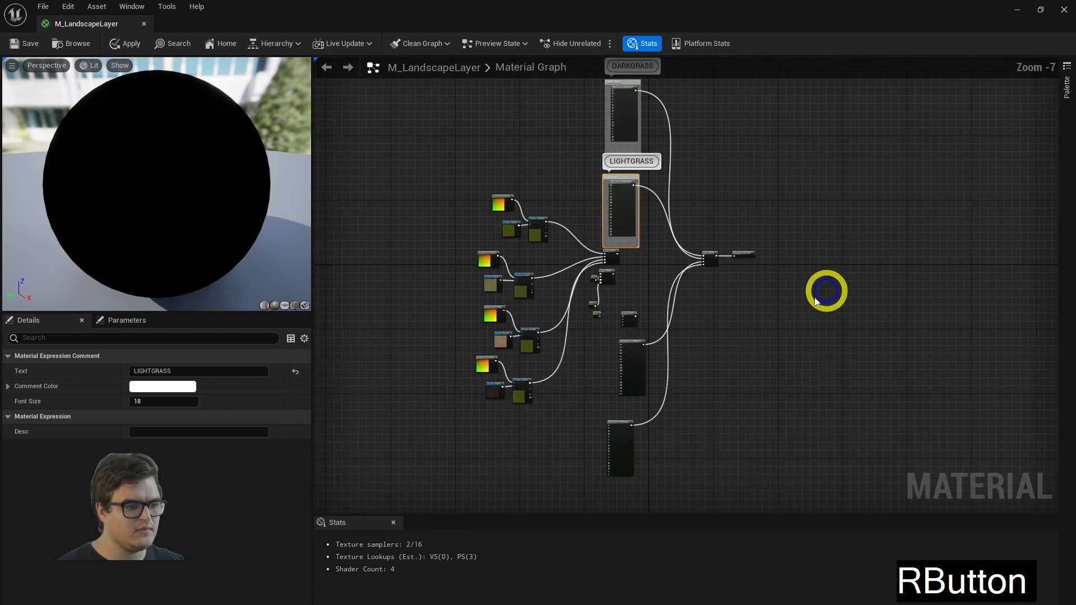
scroll(602, 296, up, 3)
click(668, 424)
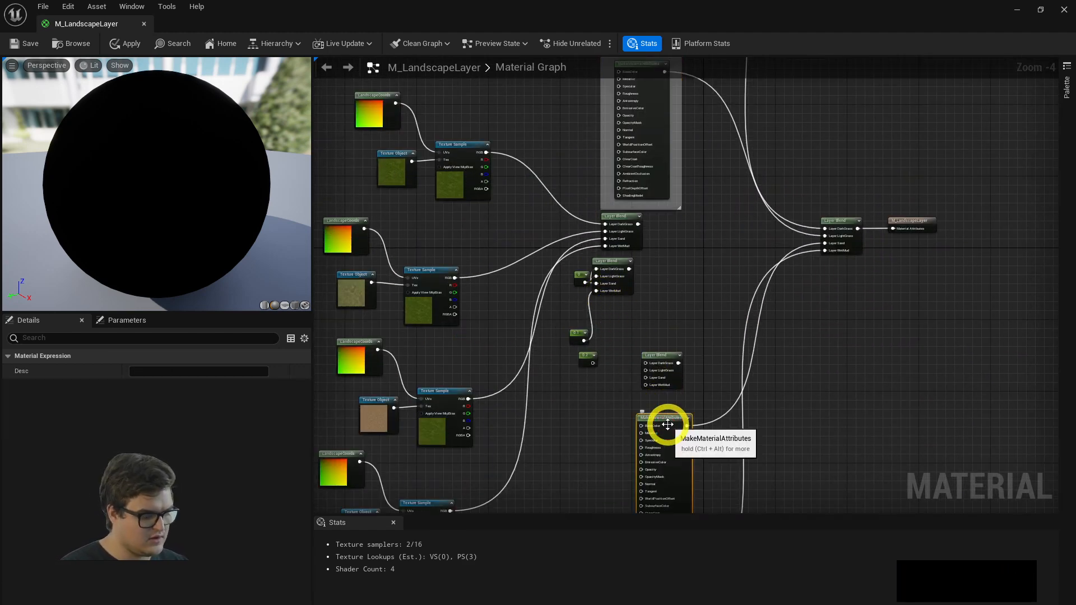
key(c)
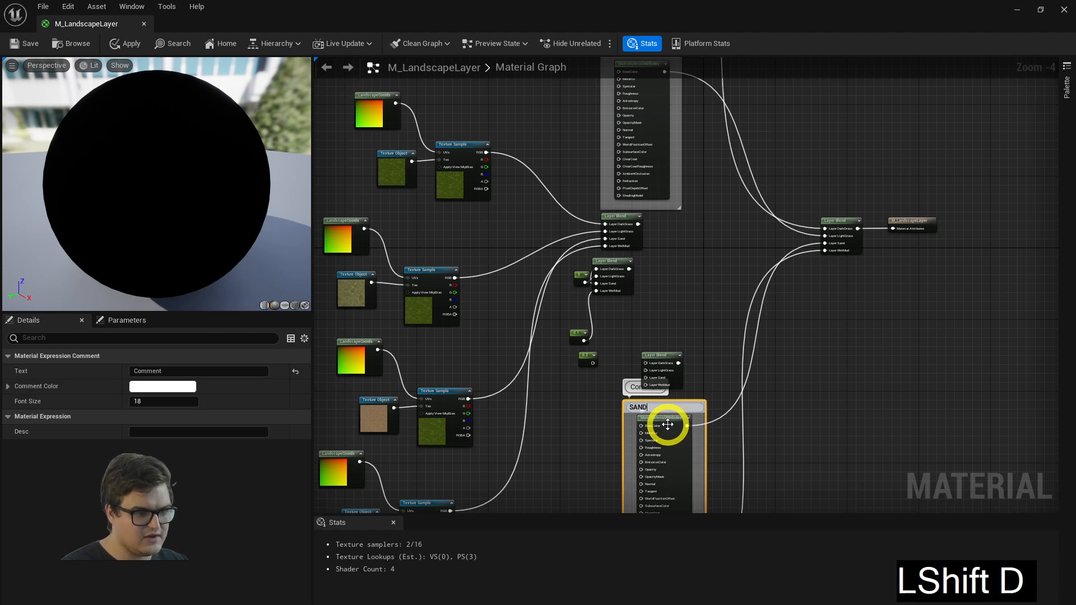
Reposition the lowest MakeMaterialAttributes node and wrap it in a comment titled MUD.
right_drag(890, 404, 891, 245)
drag(661, 440, 679, 464)
key(c)
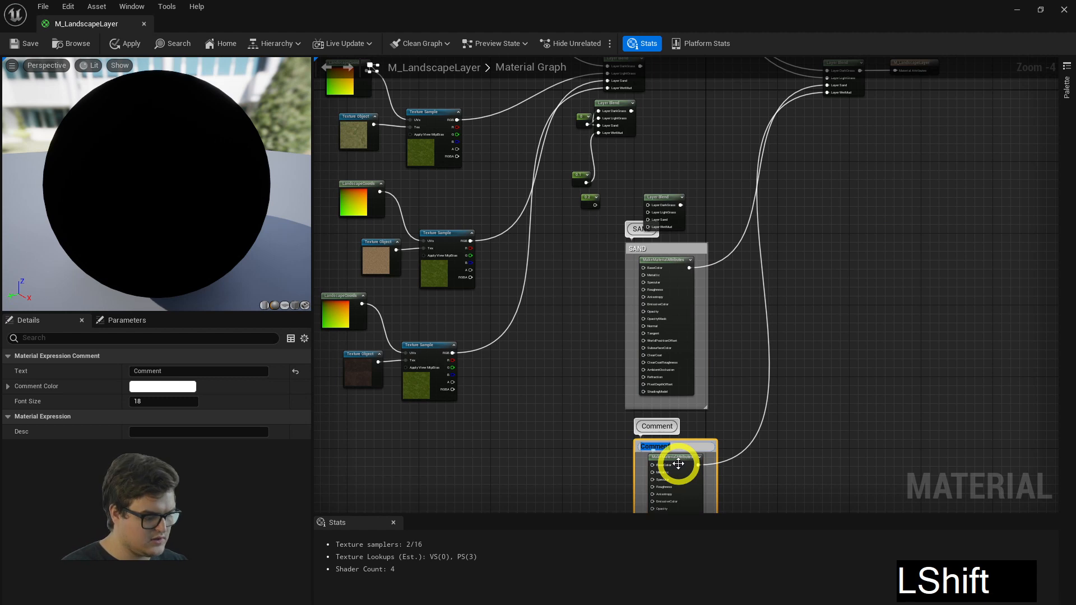
scroll(776, 404, down, 2)
right_drag(775, 404, 751, 275)
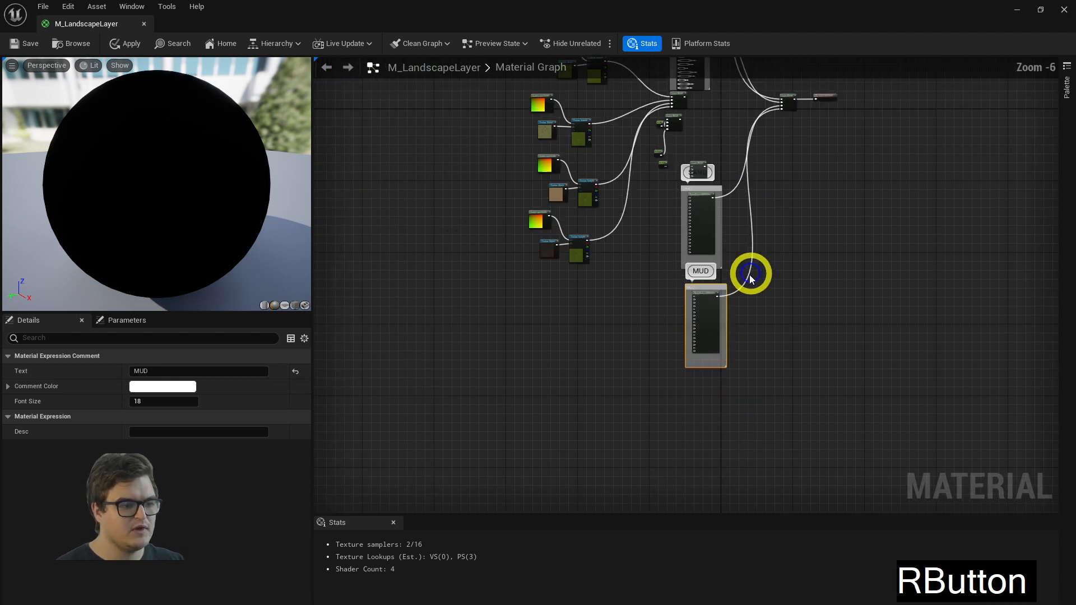
Move the MUD, SAND and DARKGRASS comment groups farther apart to leave room for each layer's nodes.
scroll(751, 275, down, 1)
drag(723, 287, 716, 338)
right_drag(796, 200, 771, 302)
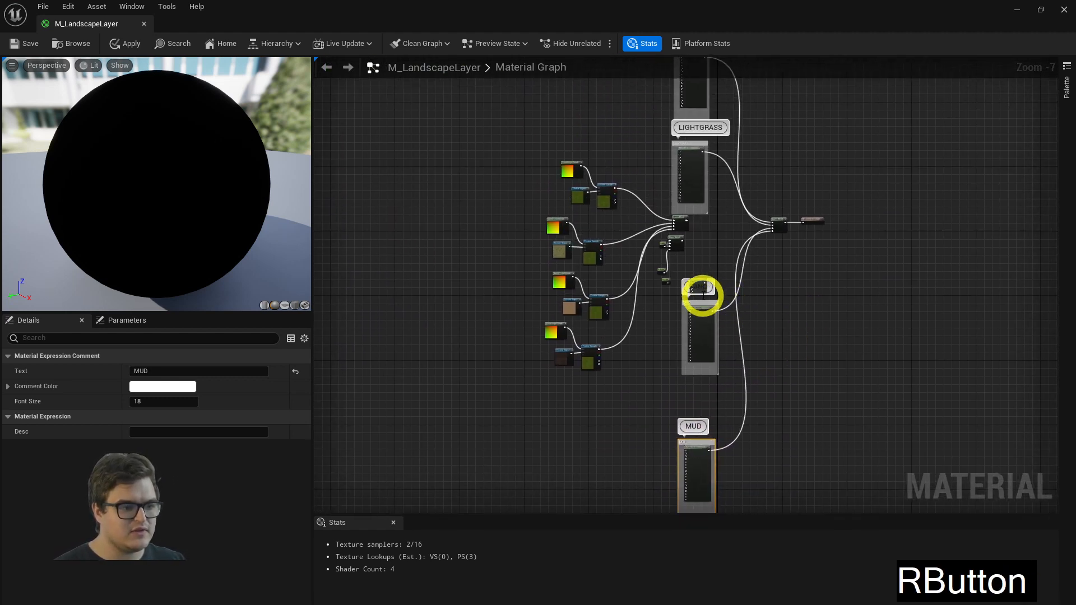
right_drag(706, 287, 705, 271)
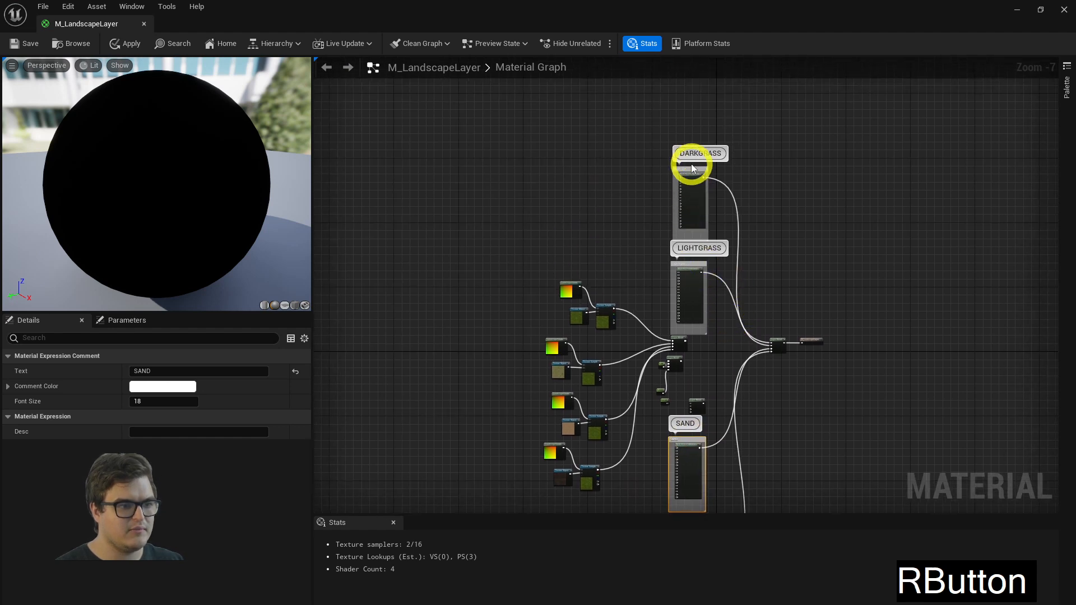
drag(692, 171, 670, 135)
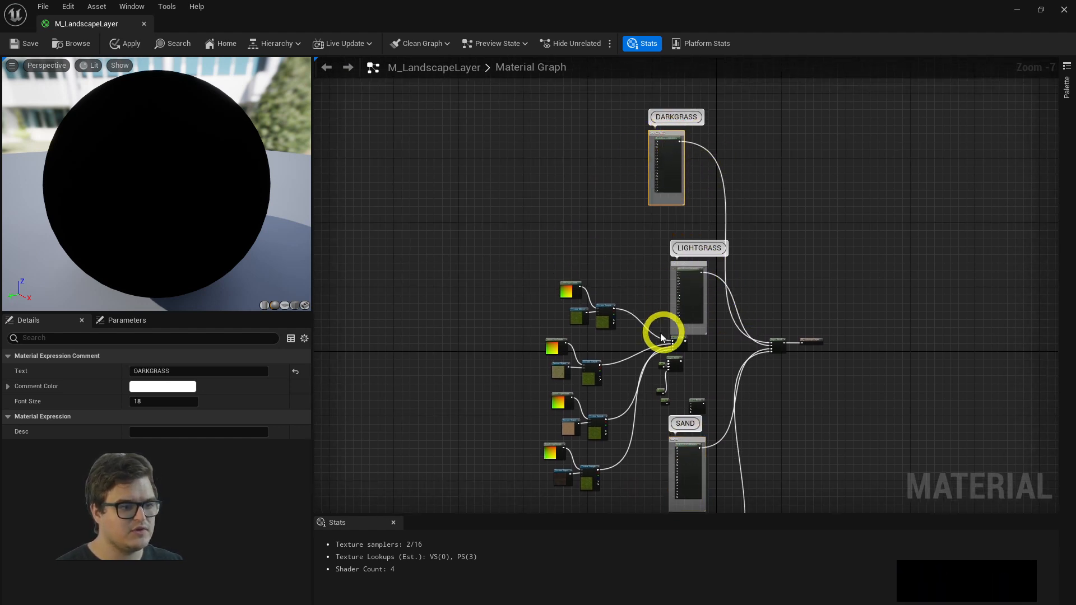
Move the LandscapeCoords, Texture Object and Texture Sample nodes of the dark grass layer away from the other texture groups, towards the DARKGRASS comment.
right_drag(712, 222, 662, 190)
right_drag(726, 117, 756, 167)
drag(610, 288, 509, 245)
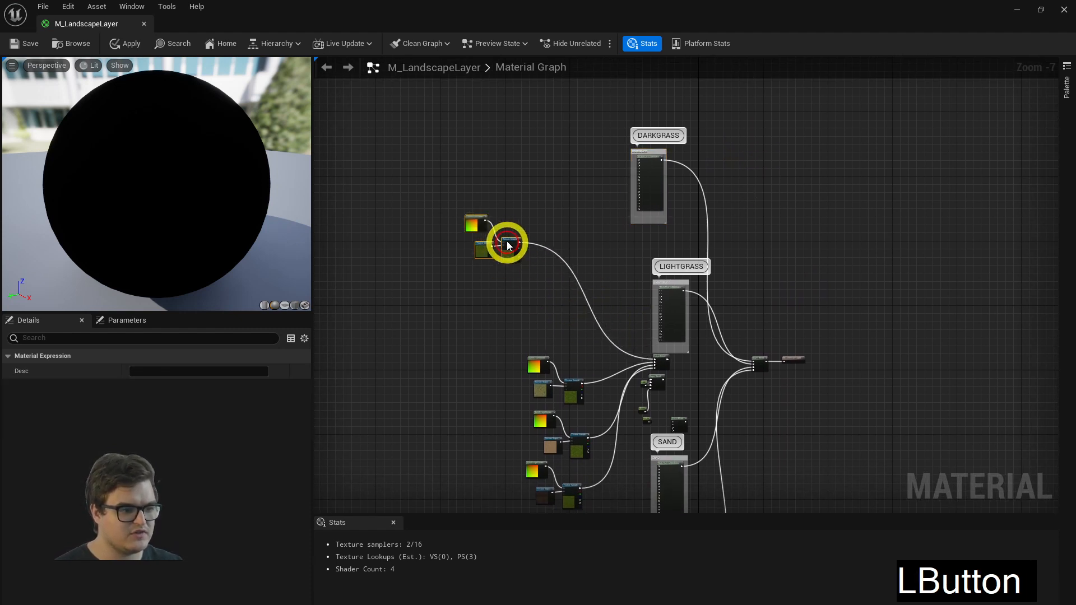
Delete the three old Layer Blend nodes next to the layer texture groups, keeping the one wired to Material Attributes.
mouse_move(663, 358)
mouse_down()
mouse_move(627, 367)
mouse_move(692, 374)
mouse_move(683, 365)
mouse_up()
key(Delete)
scroll(690, 406, up, 5)
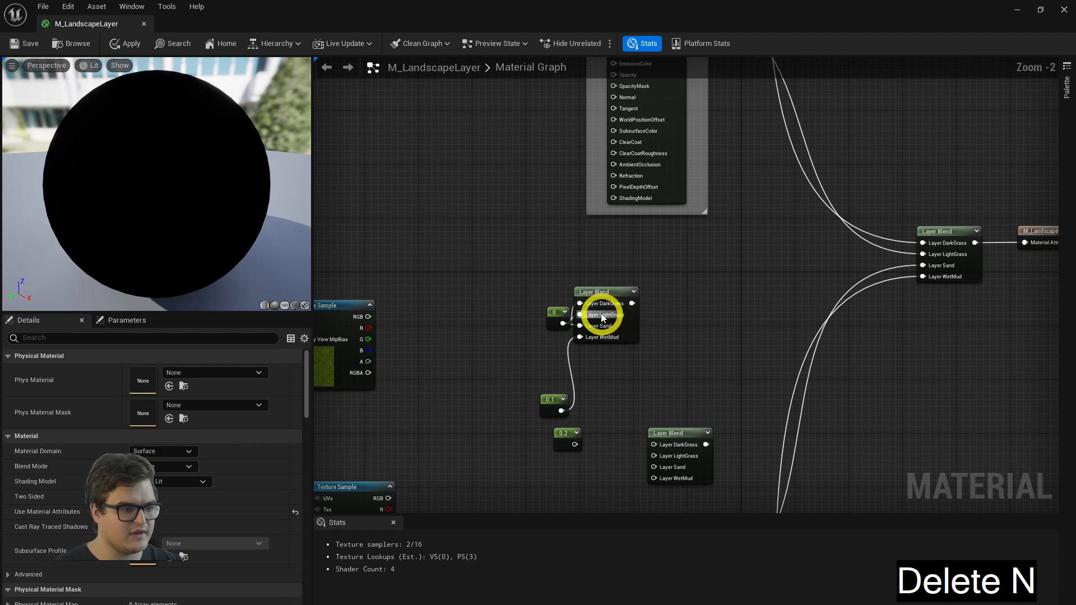
drag(596, 296, 675, 305)
key(Delete)
click(682, 435)
key(Delete)
Reposition the remaining Layer Blend node slightly beside the M_LandscapeLayer output node.
scroll(690, 314, down, 3)
right_drag(690, 308, 680, 240)
scroll(710, 235, up, 5)
click(731, 209)
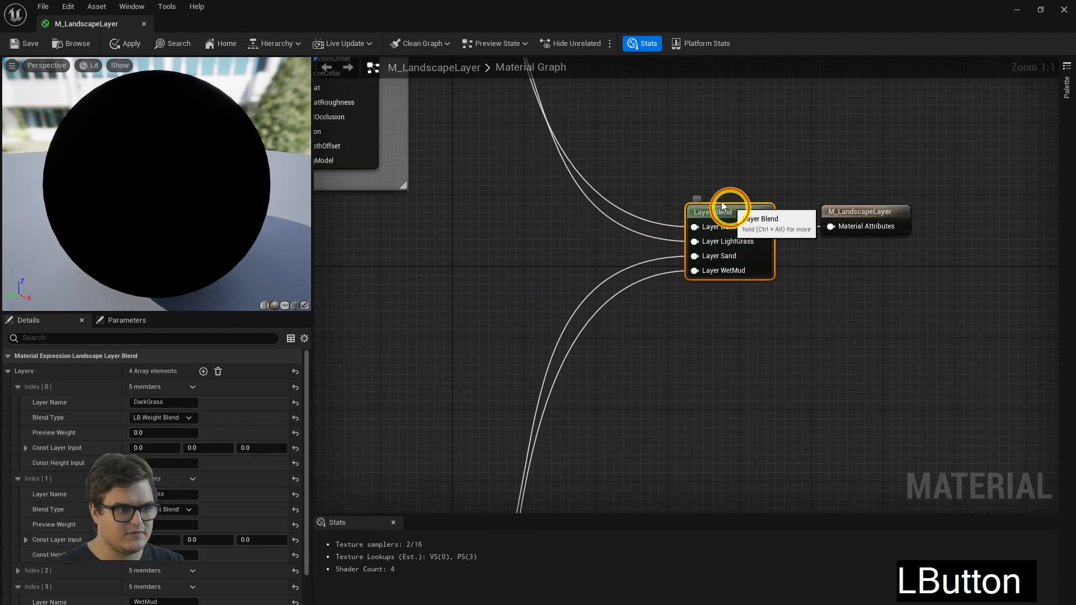
drag(731, 210, 719, 193)
Reposition the dark grass Texture Sample and connect its RGB output to BaseColor on the DARKGRASS MakeMaterialAttributes node.
right_drag(426, 246, 638, 311)
scroll(445, 269, down, 3)
right_drag(445, 269, 616, 199)
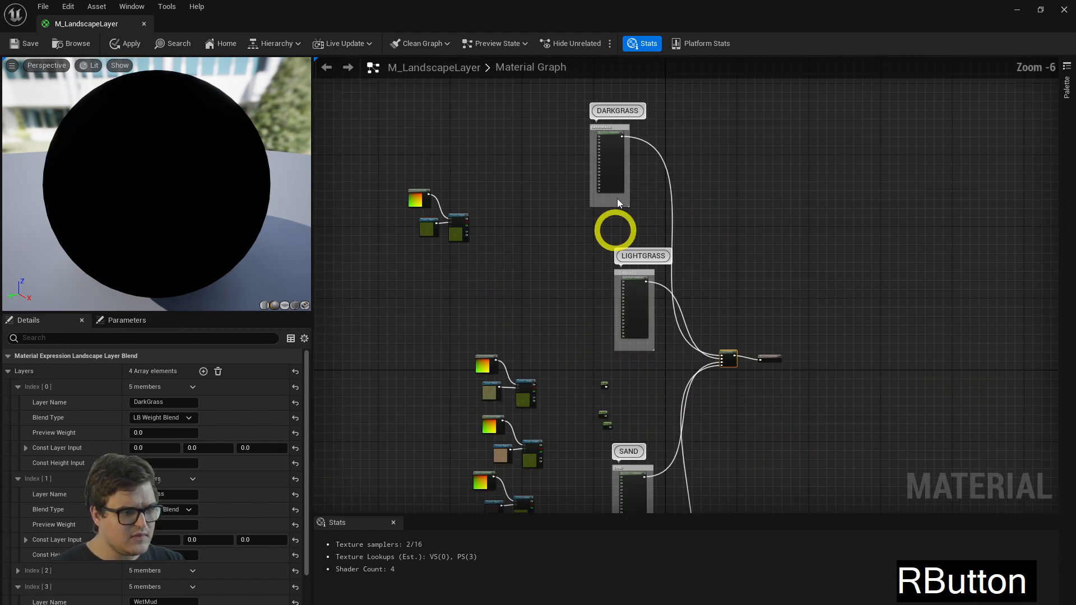
scroll(610, 293, up, 3)
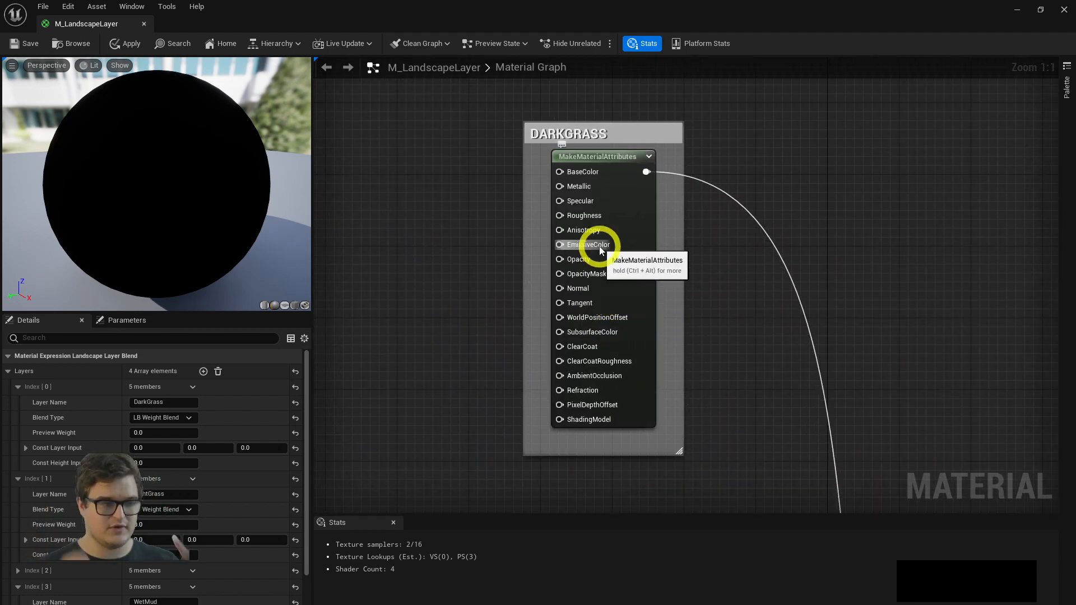
right_click(445, 223)
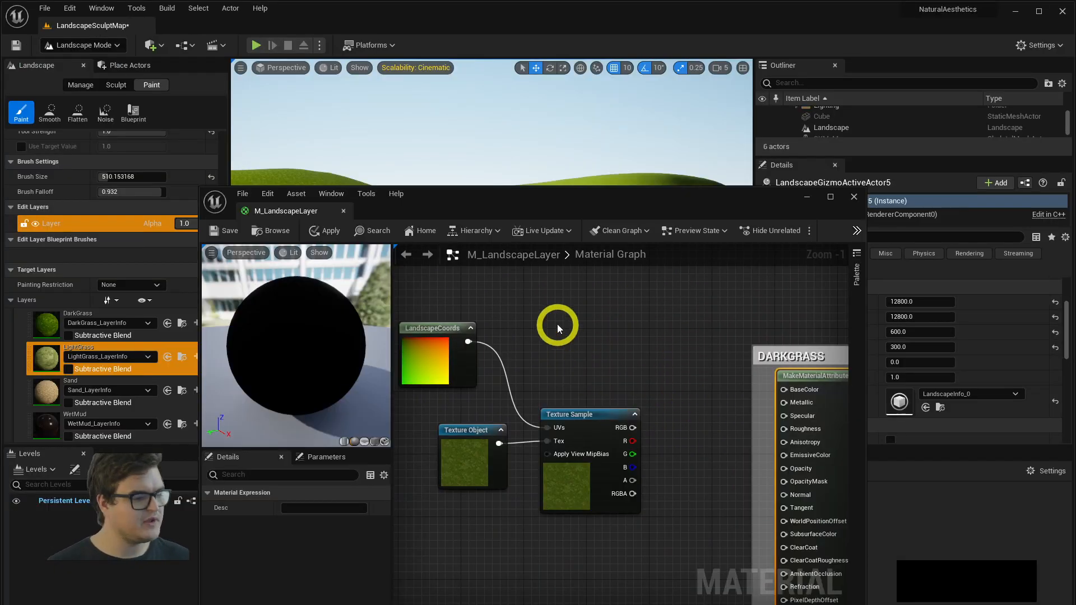
right_drag(557, 325, 631, 345)
drag(644, 346, 448, 567)
drag(677, 475, 637, 420)
right_drag(752, 389, 599, 387)
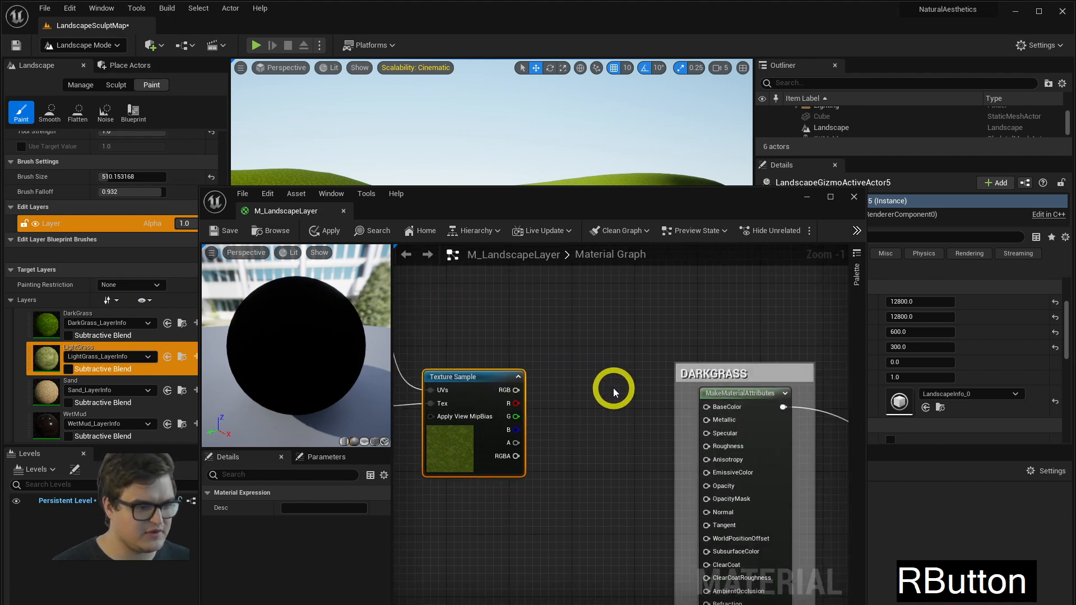
click(542, 395)
drag(708, 411, 707, 409)
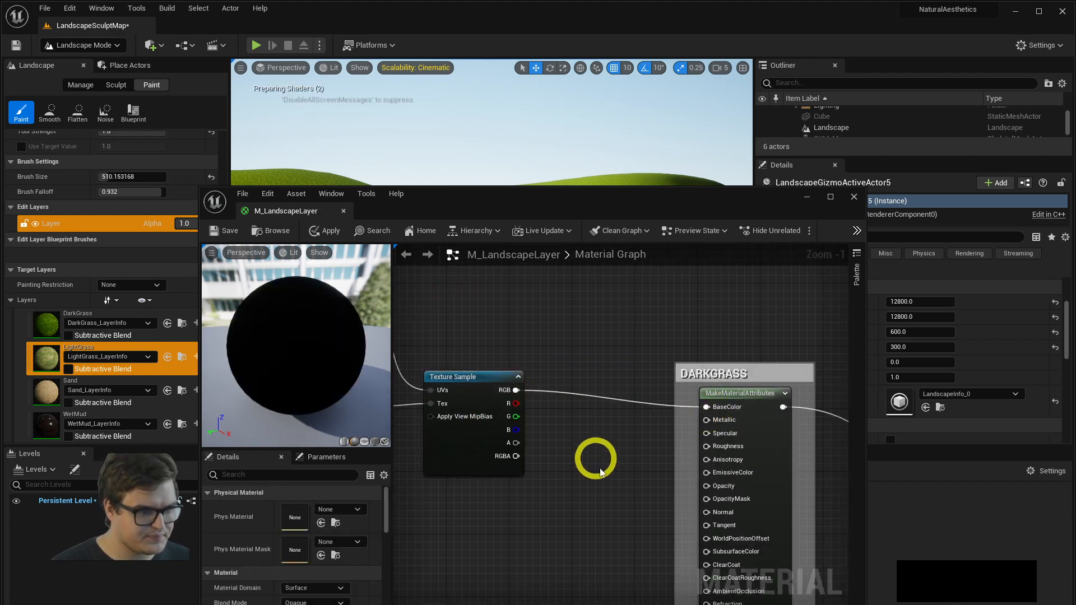
Add a constant of 0 and connect it to Metallic and Specular on the DARKGRASS attributes node.
right_drag(566, 531, 625, 436)
right_drag(695, 354, 612, 426)
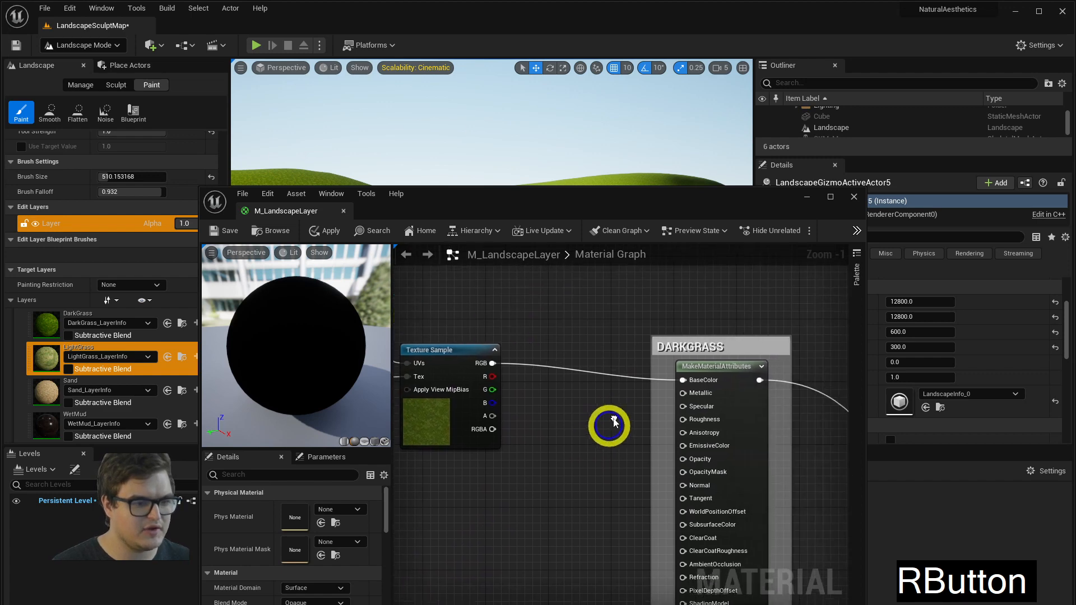
scroll(728, 368, up, 1)
click(708, 428)
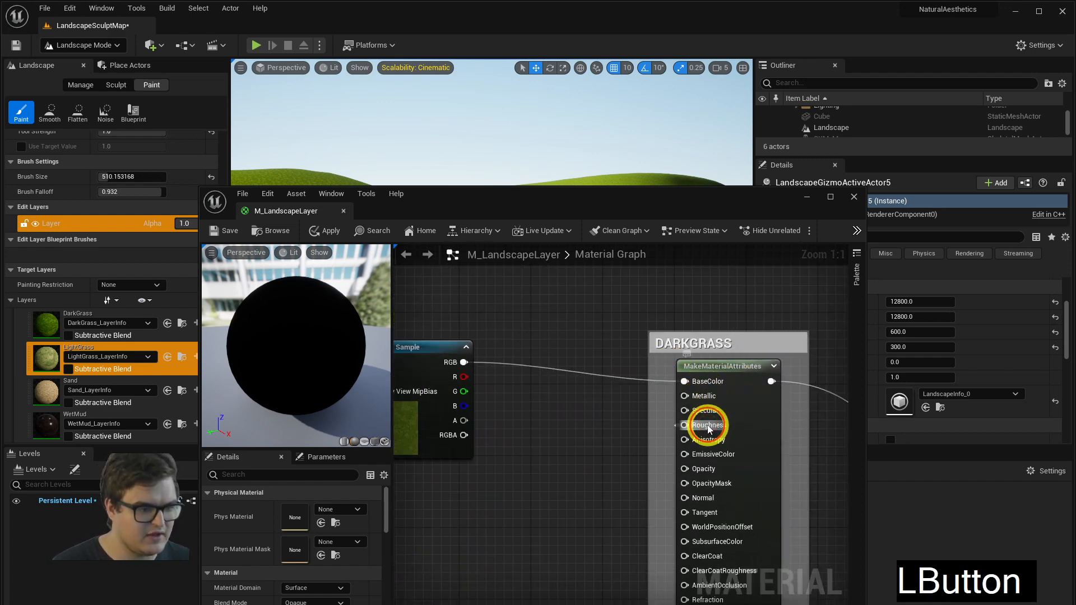
right_drag(615, 424, 619, 425)
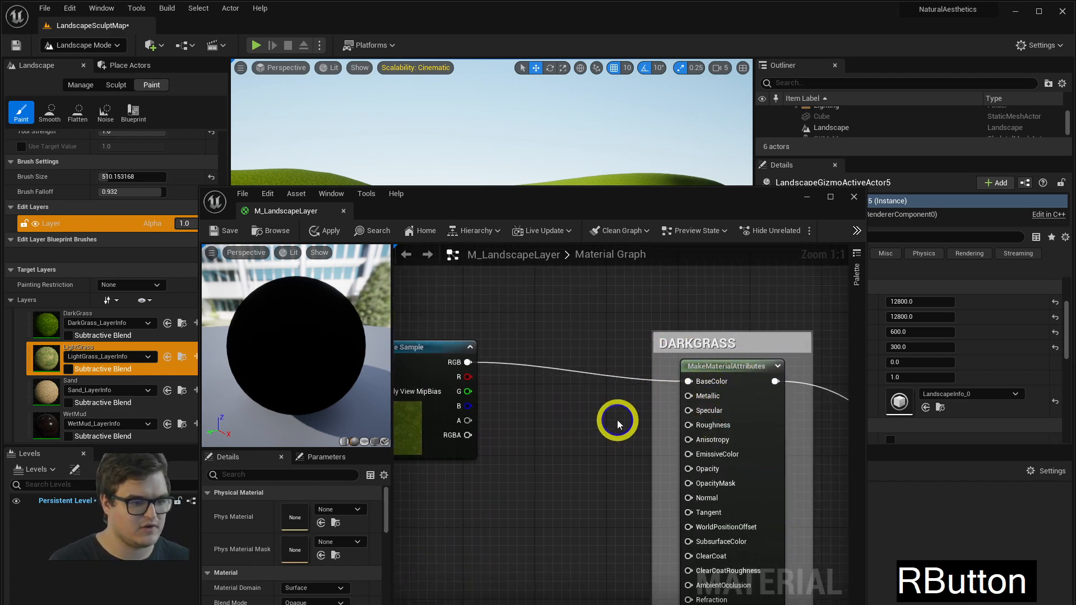
click(595, 415)
drag(588, 425, 688, 411)
Add a constant of 1 wired to Roughness on the DARKGRASS node and line up the two constant nodes.
key(1)
click(604, 464)
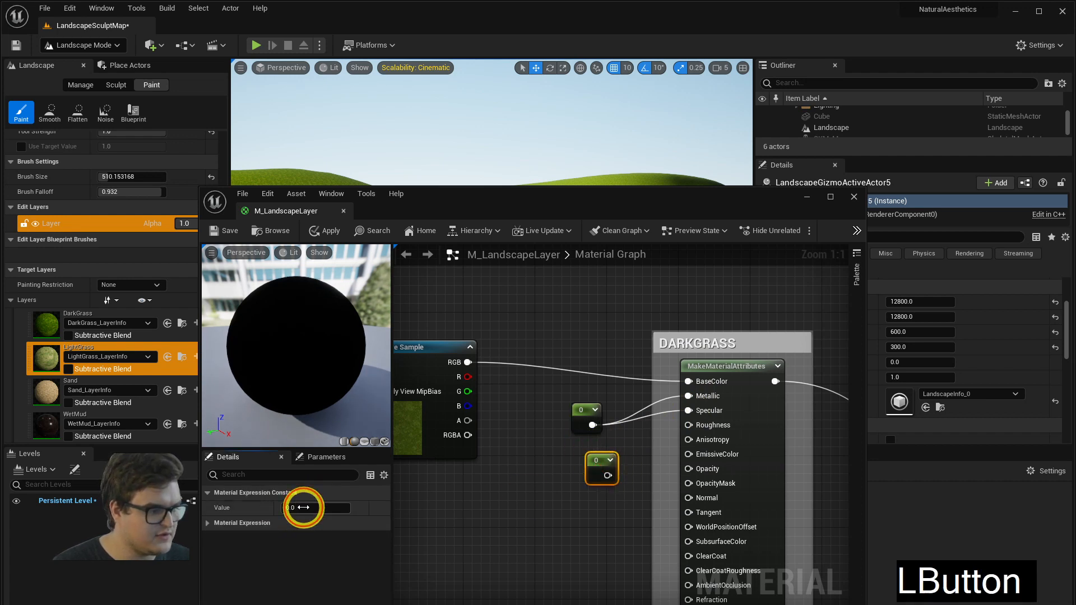
click(607, 476)
drag(701, 429, 700, 427)
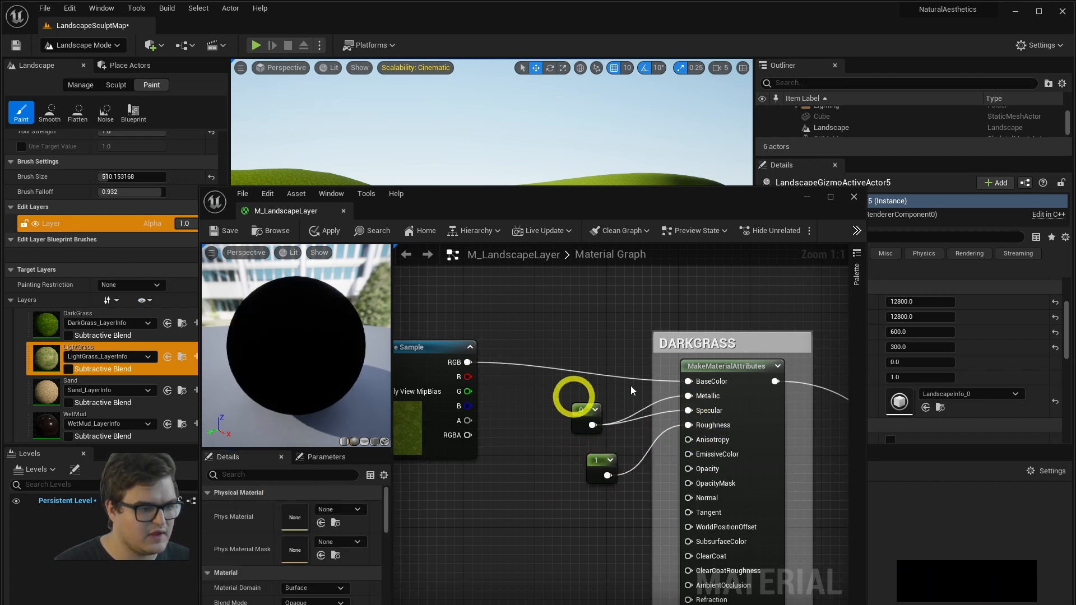
drag(599, 462, 576, 448)
drag(583, 410, 572, 411)
right_drag(595, 451, 626, 446)
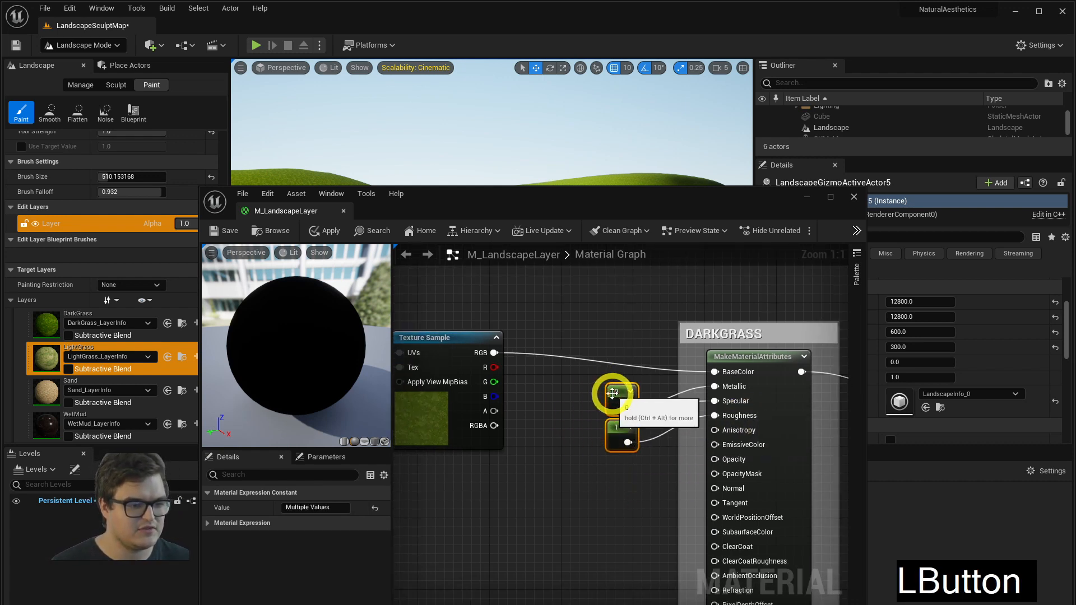
Examine the DARKGRASS attribute inputs and the texture nodes feeding its base color.
click(755, 414)
right_drag(508, 392, 583, 389)
right_drag(682, 390, 545, 386)
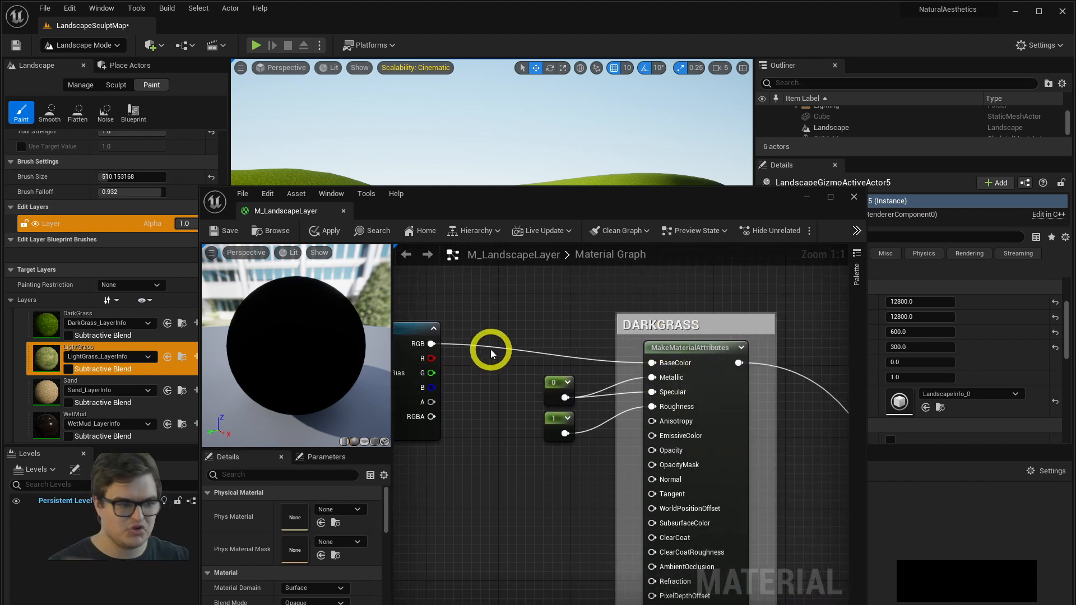
right_drag(496, 427, 527, 446)
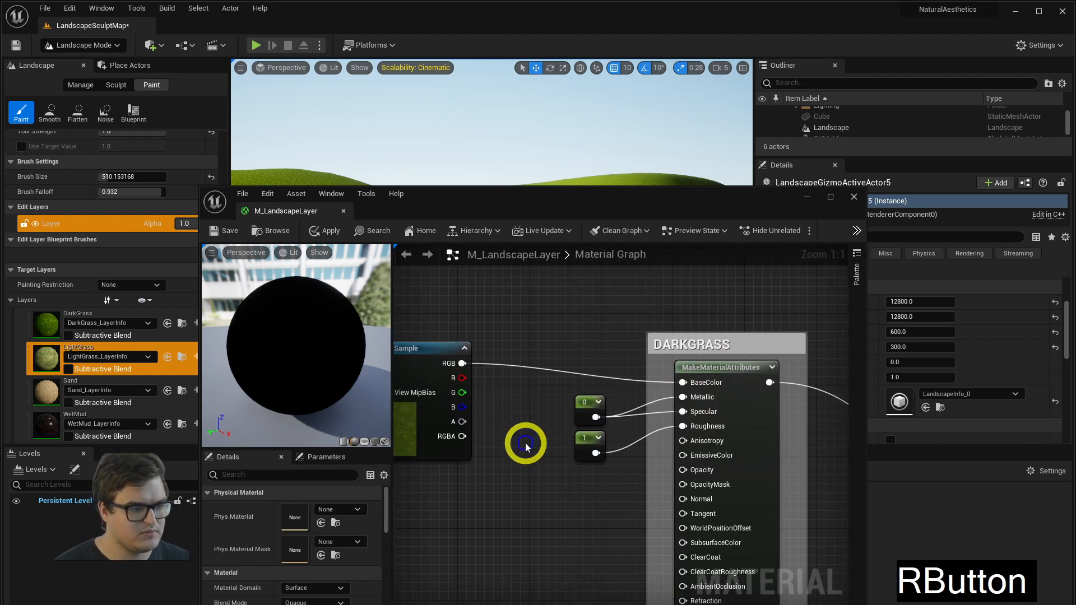
scroll(583, 509, down, 5)
right_drag(583, 509, 610, 455)
click(533, 387)
right_drag(555, 315, 580, 308)
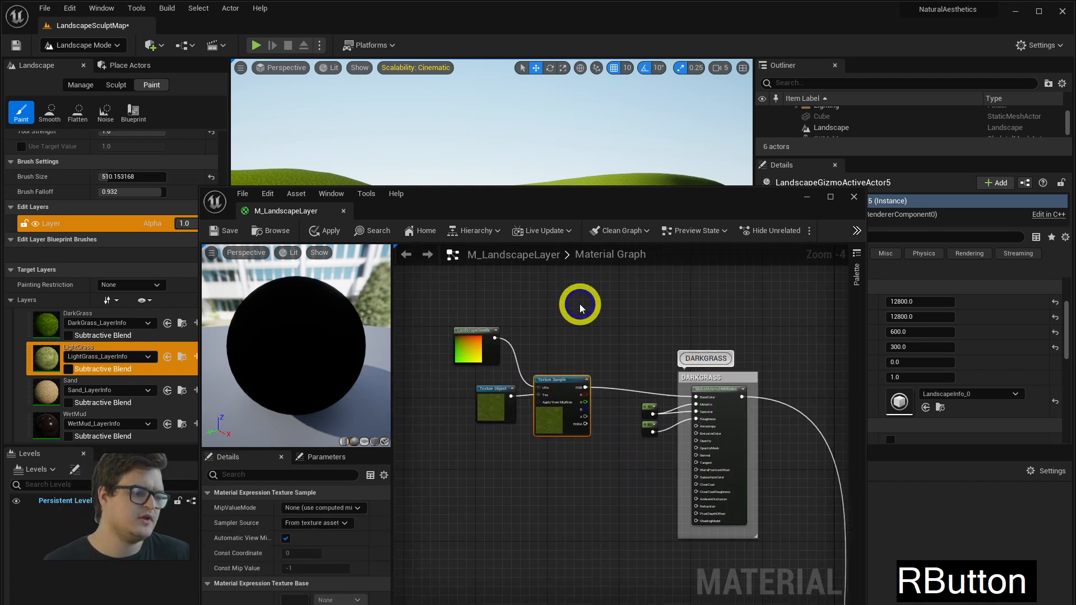
right_drag(602, 405, 598, 401)
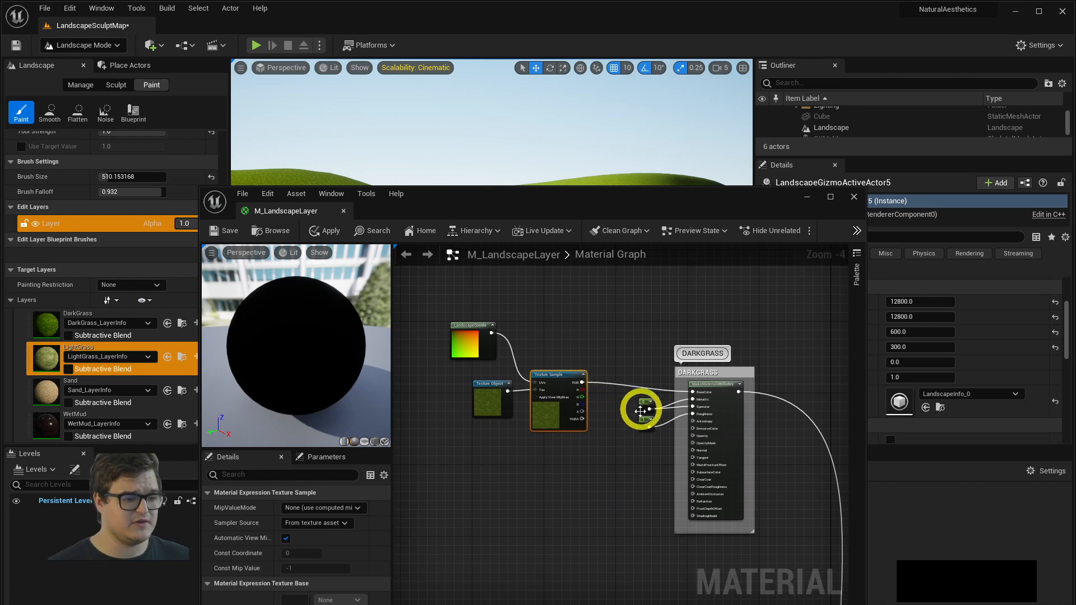
right_drag(633, 443, 610, 408)
scroll(612, 407, up, 4)
right_drag(676, 405, 630, 426)
click(706, 432)
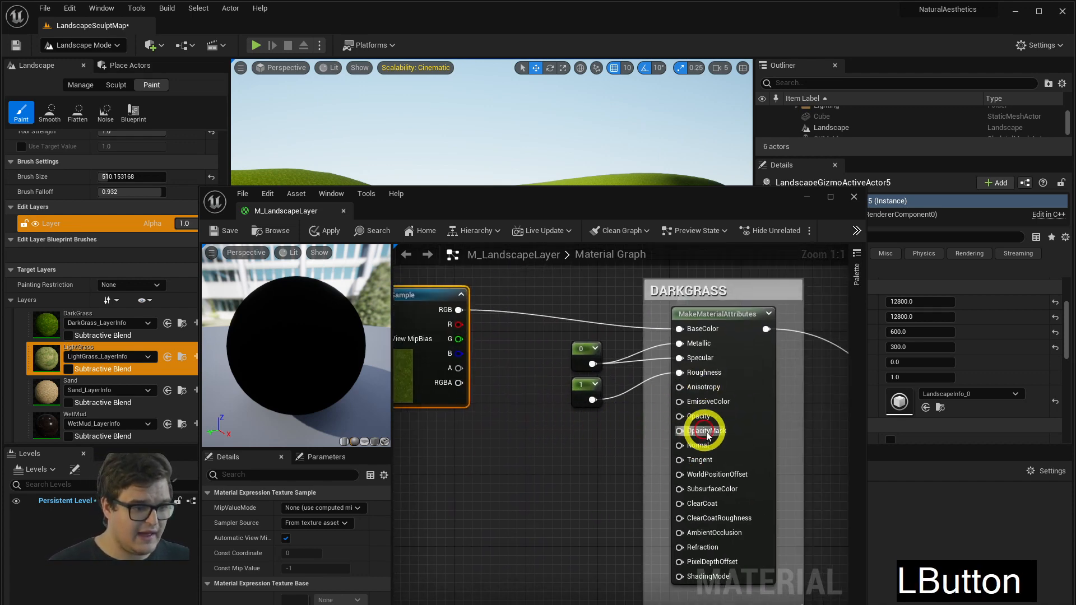
right_drag(505, 425, 663, 443)
right_drag(480, 362, 550, 393)
Move the material editor window aside and open the Clover_Patches_On_Grass_sgmkajak folder under Megascans Surfaces.
click(493, 389)
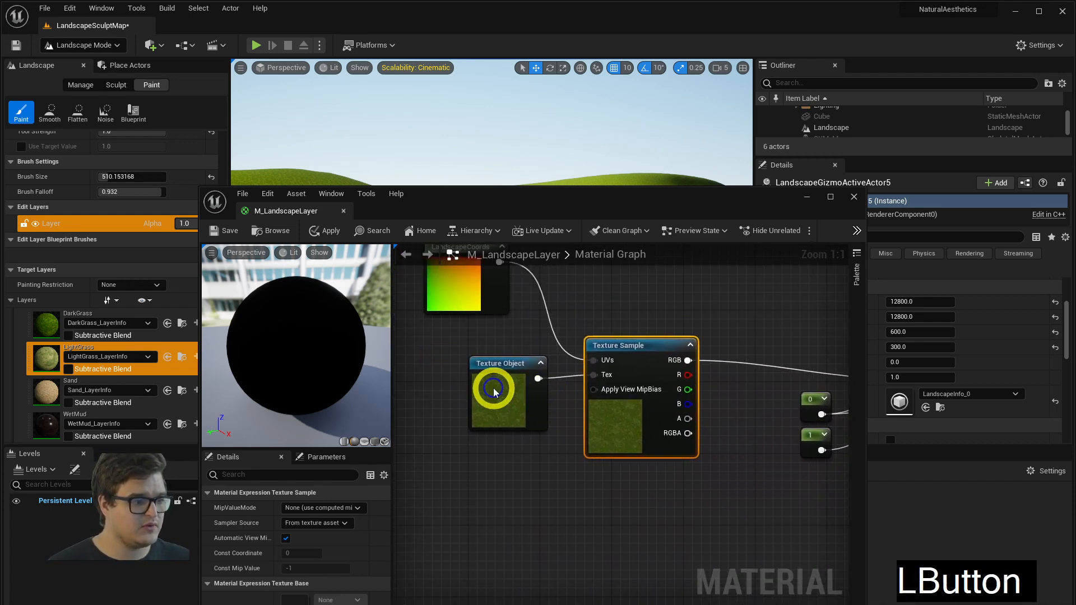
drag(559, 191, 1037, 86)
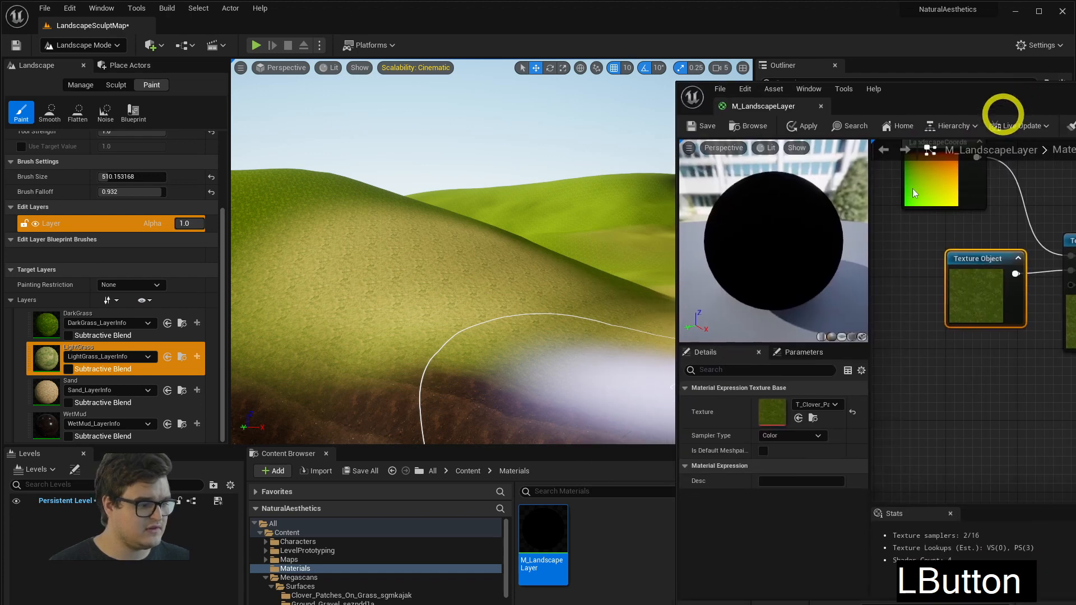
click(326, 579)
click(327, 595)
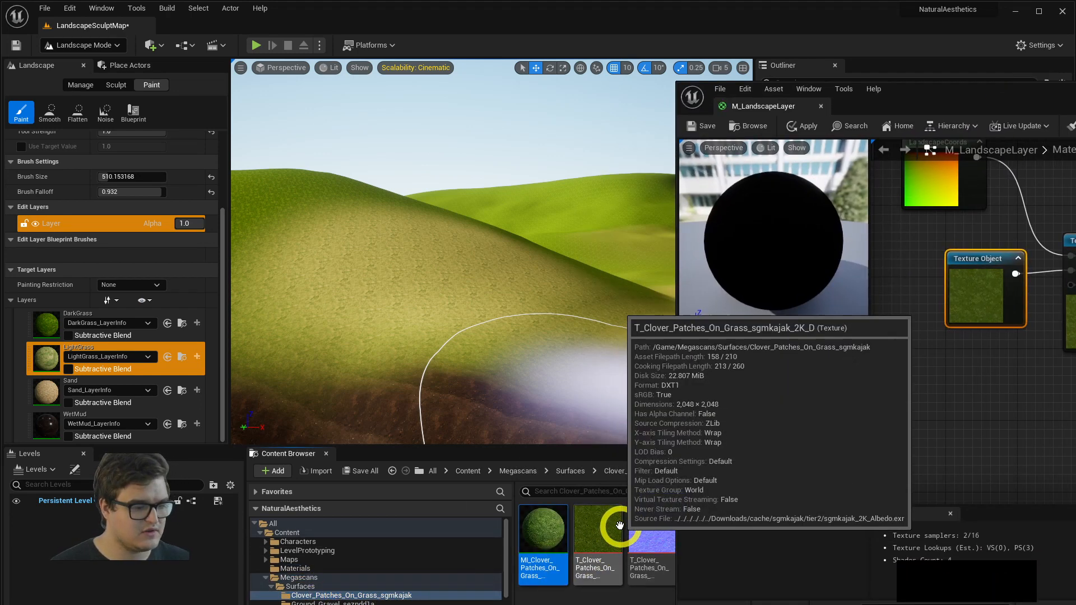
click(643, 572)
drag(676, 446, 805, 382)
Compare the clover grass color texture with its normal map, leaving the normal map texture selected.
click(615, 533)
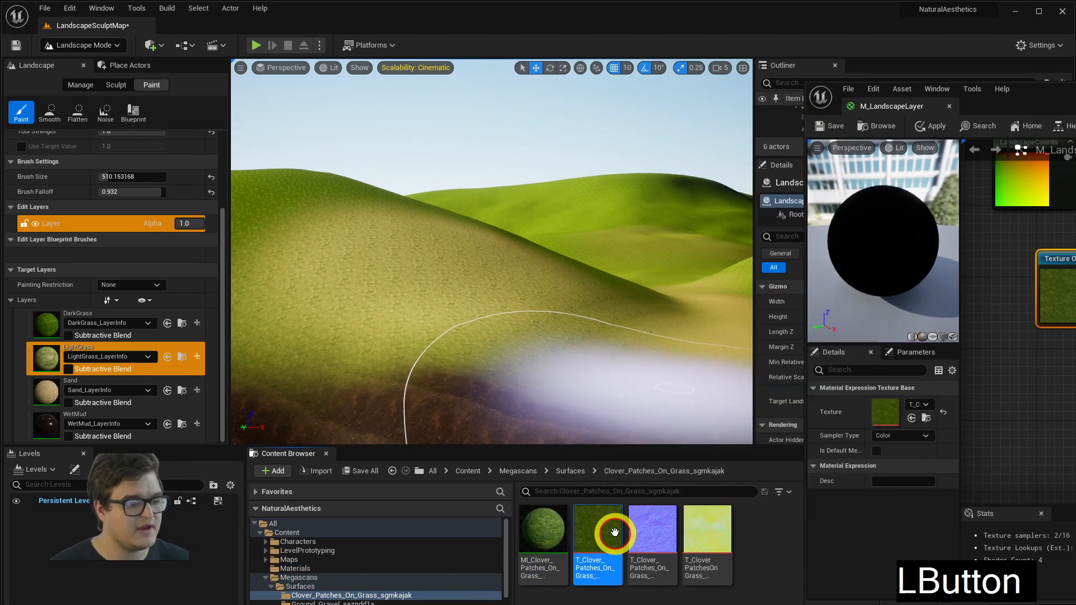
shift+click(645, 538)
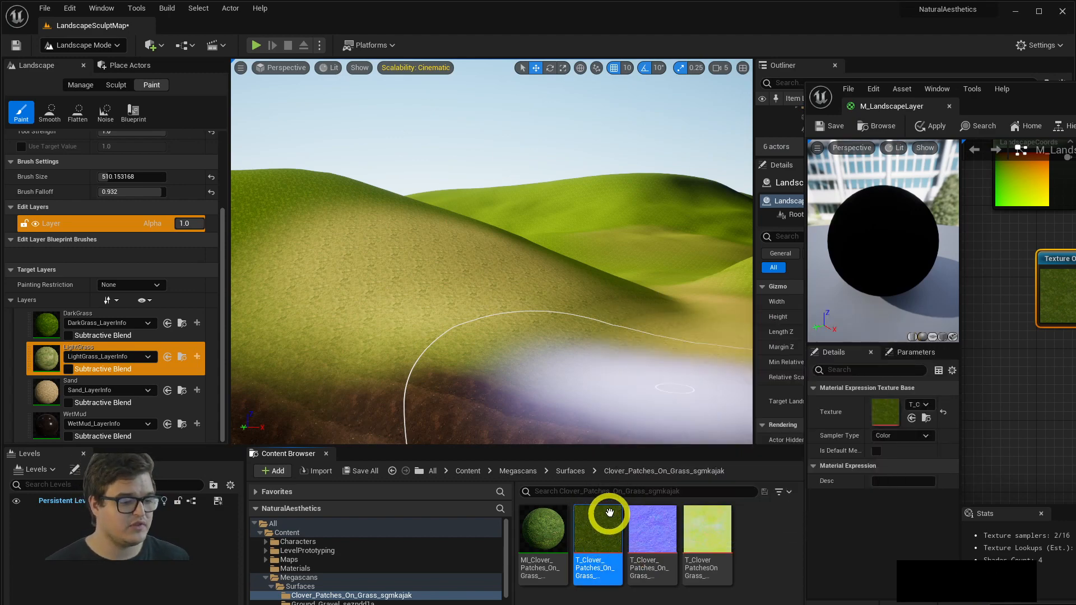
click(595, 526)
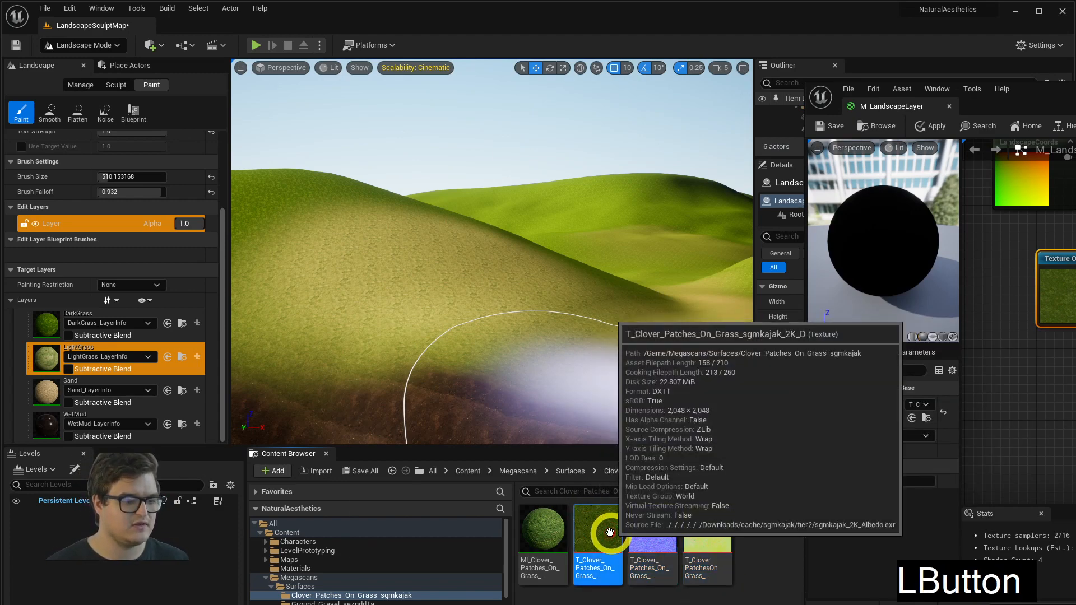
click(645, 532)
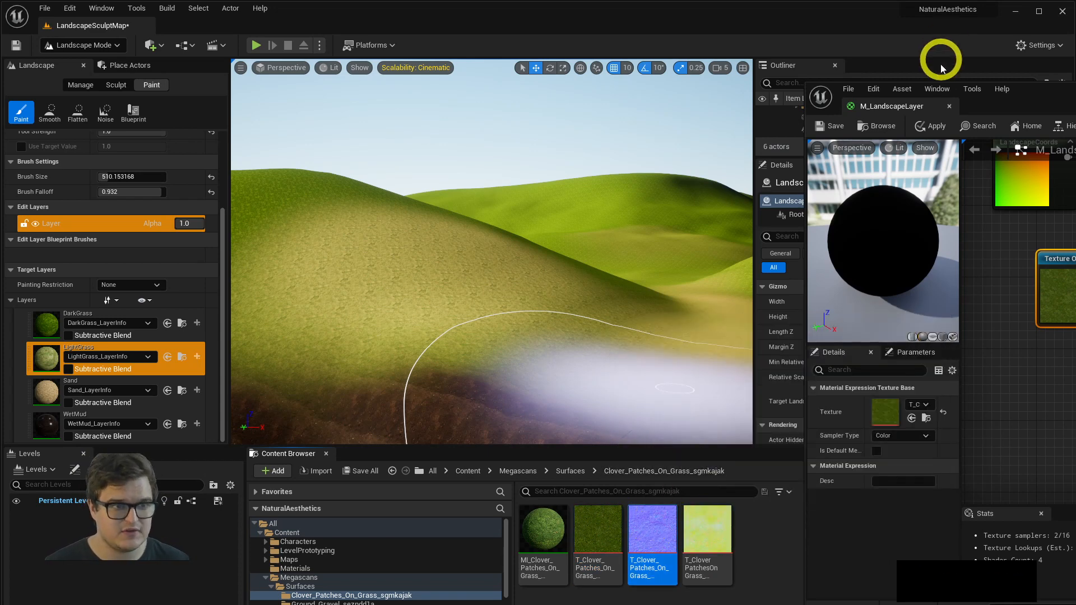
Move the material editor window farther aside and inspect the unpainted, pale area of the landscape up close.
drag(1046, 97, 1075, 97)
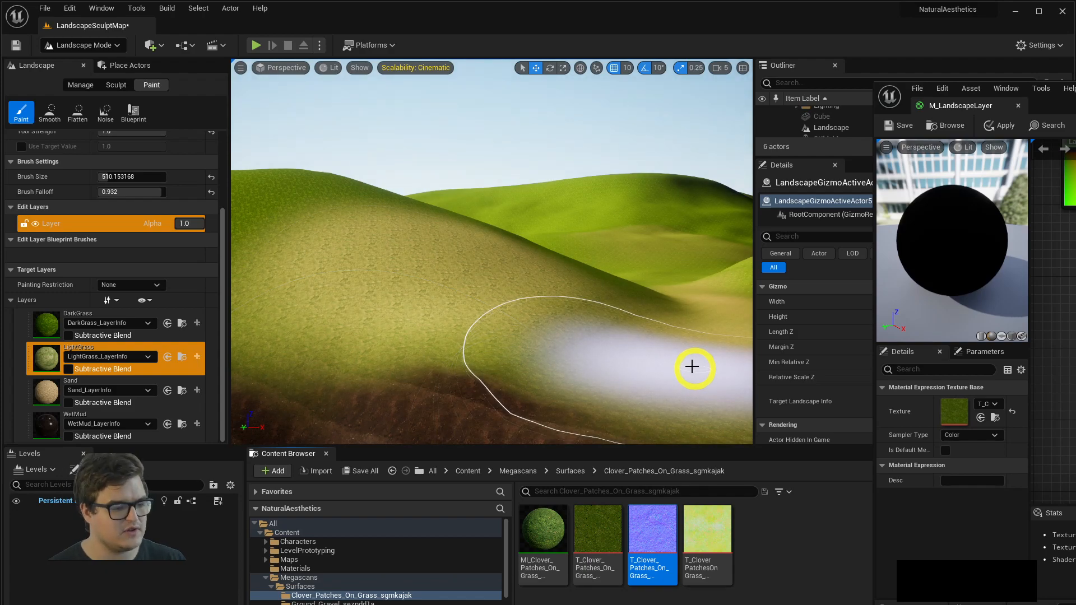
mouse_move(693, 367)
right_down()
mouse_move(565, 358)
mouse_move(488, 336)
mouse_move(519, 287)
mouse_move(447, 309)
mouse_move(519, 302)
mouse_move(502, 298)
mouse_move(456, 312)
mouse_move(519, 319)
mouse_move(547, 302)
mouse_move(536, 347)
mouse_move(560, 336)
mouse_move(533, 336)
mouse_move(583, 325)
mouse_move(466, 172)
right_up()
key(a)
key(w)
key(a)
key(d)
key(s)
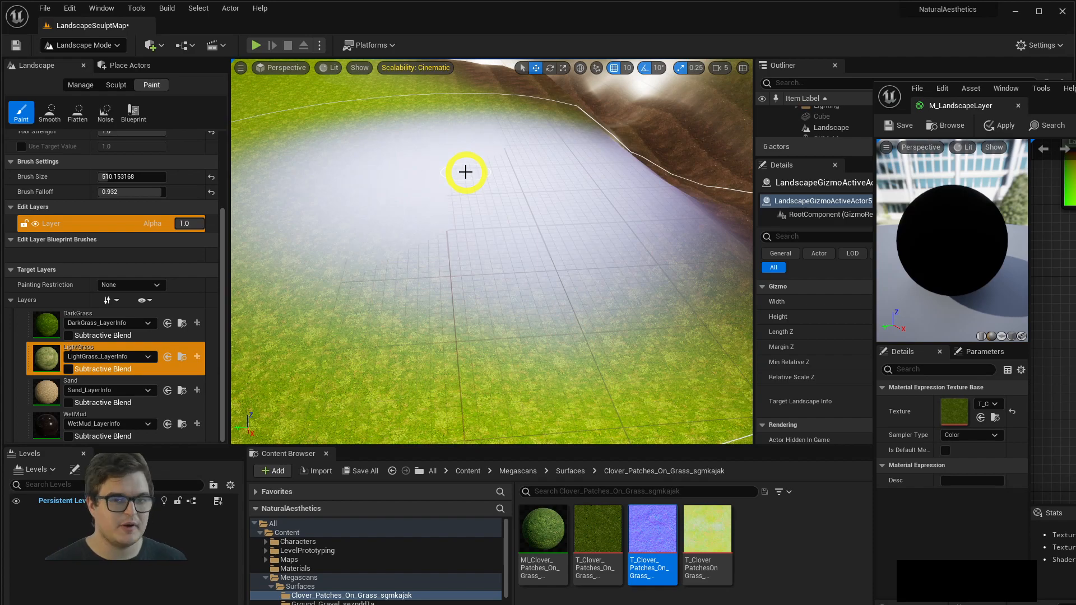
key(q)
key(w)
right_drag(466, 172, 555, 213)
Switch the level editor from Landscape to Select mode and inspect the grass surface up close.
click(95, 45)
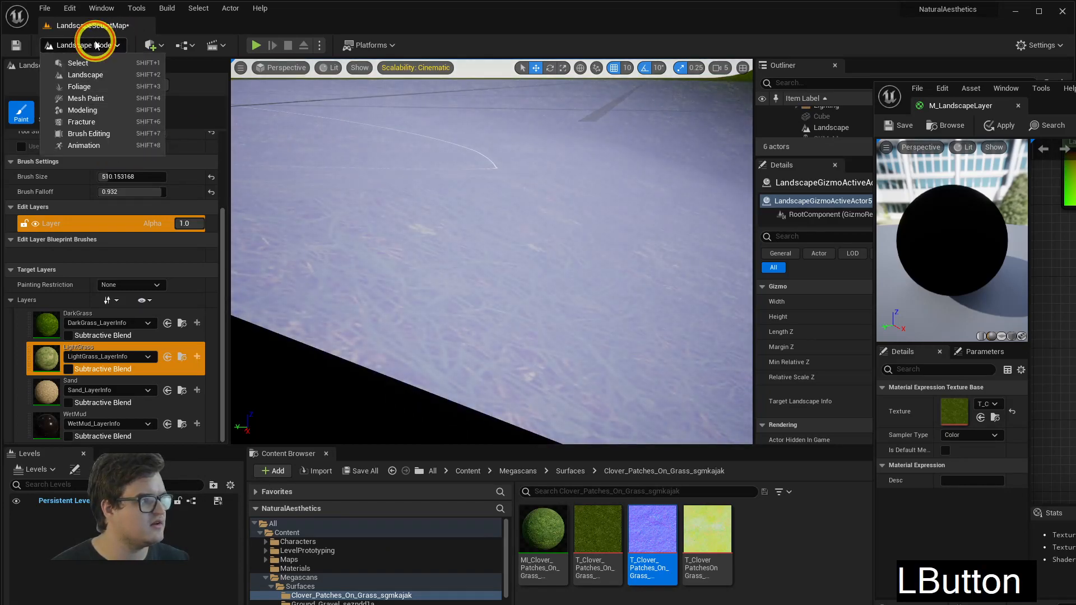
click(84, 63)
right_drag(493, 228, 445, 247)
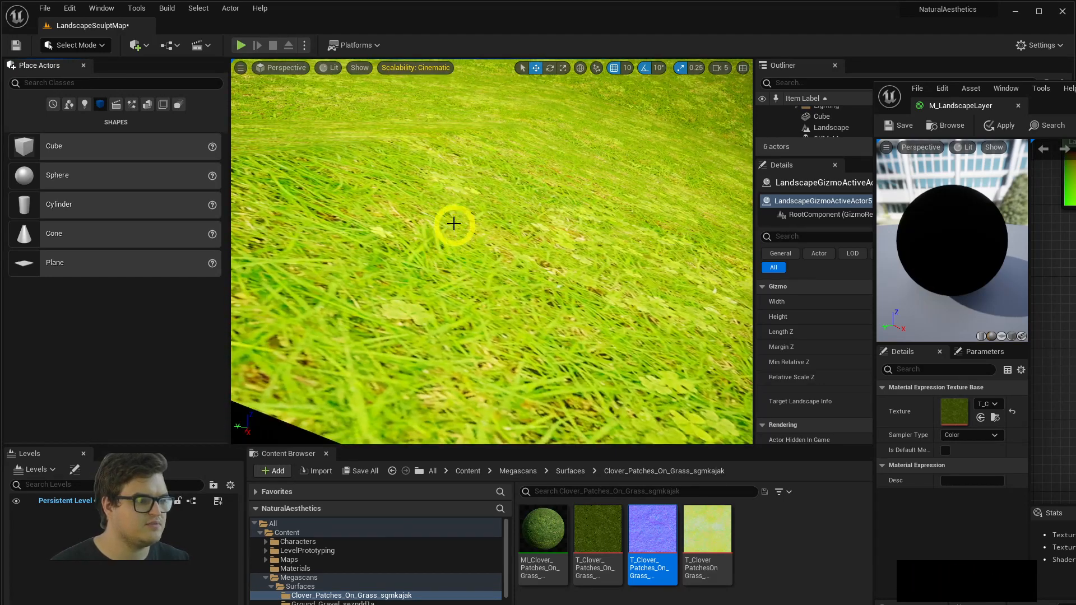
right_drag(459, 212, 504, 249)
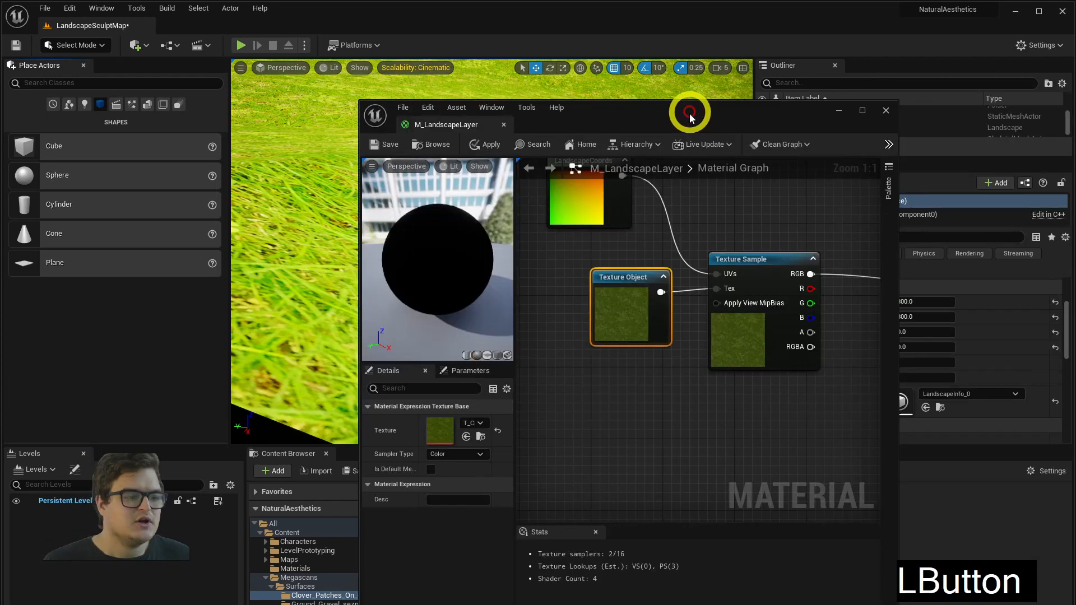
Bring the material editor window back and add a Texture Sample with the clover grass normal map below the dark grass texture nodes.
drag(690, 116, 649, 129)
right_drag(720, 443, 632, 420)
scroll(632, 422, down, 4)
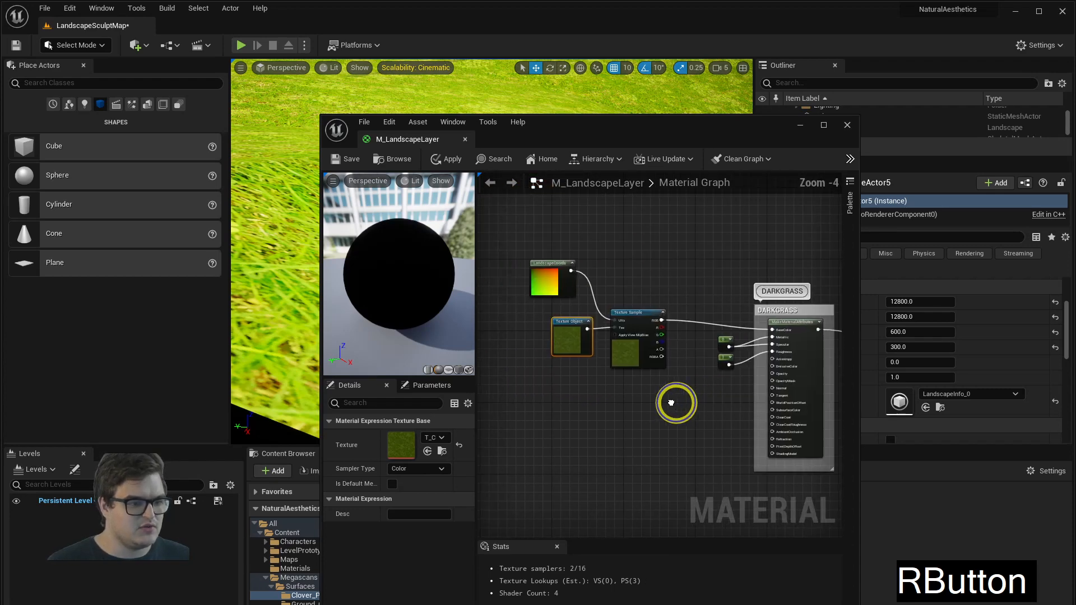
right_click(650, 392)
text(texture)
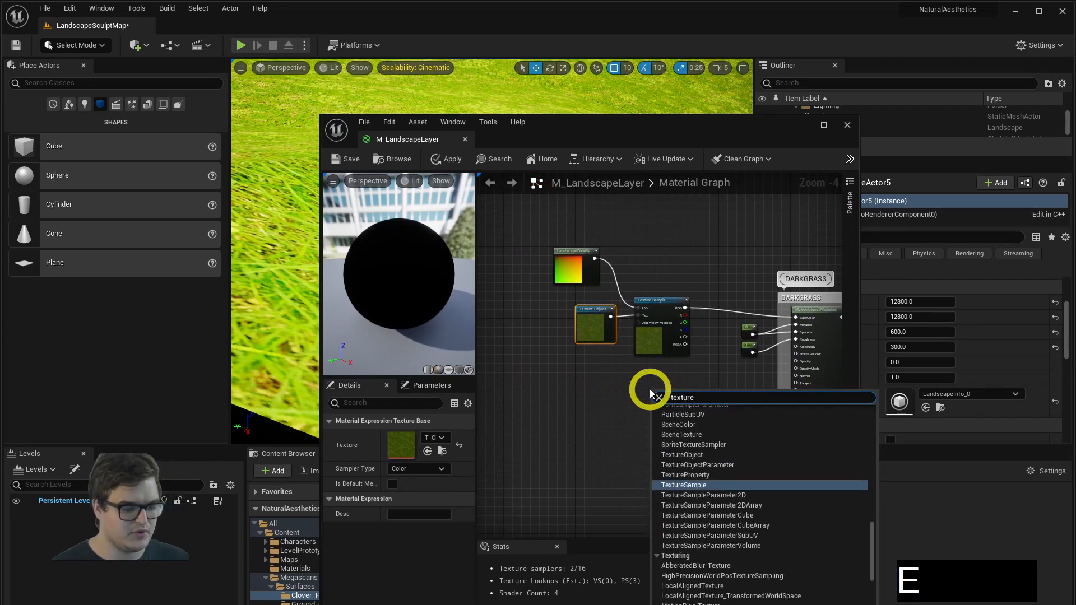
key(Return)
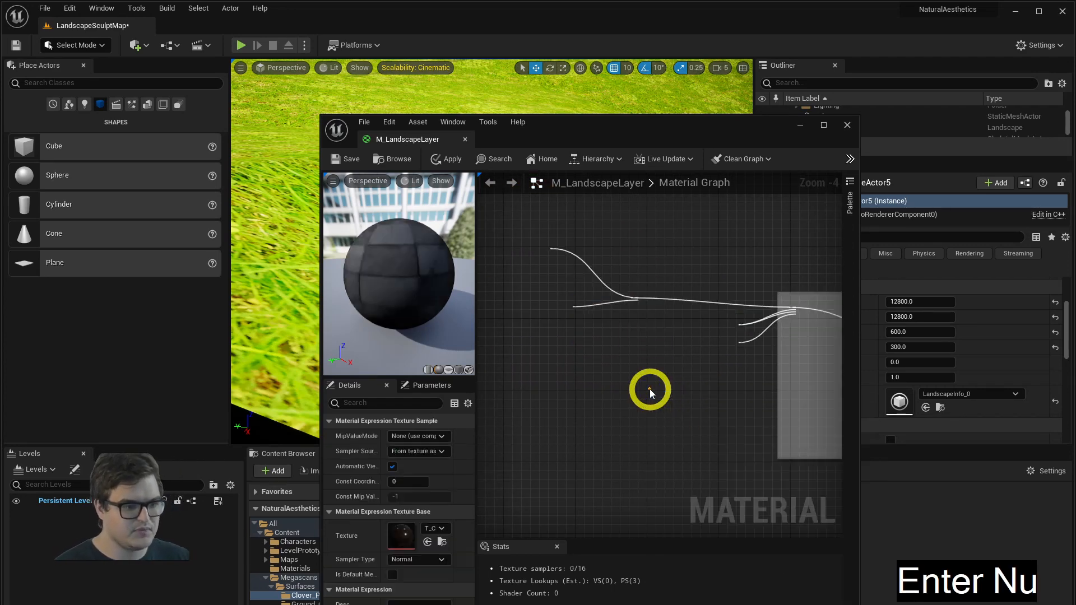
scroll(658, 412, up, 4)
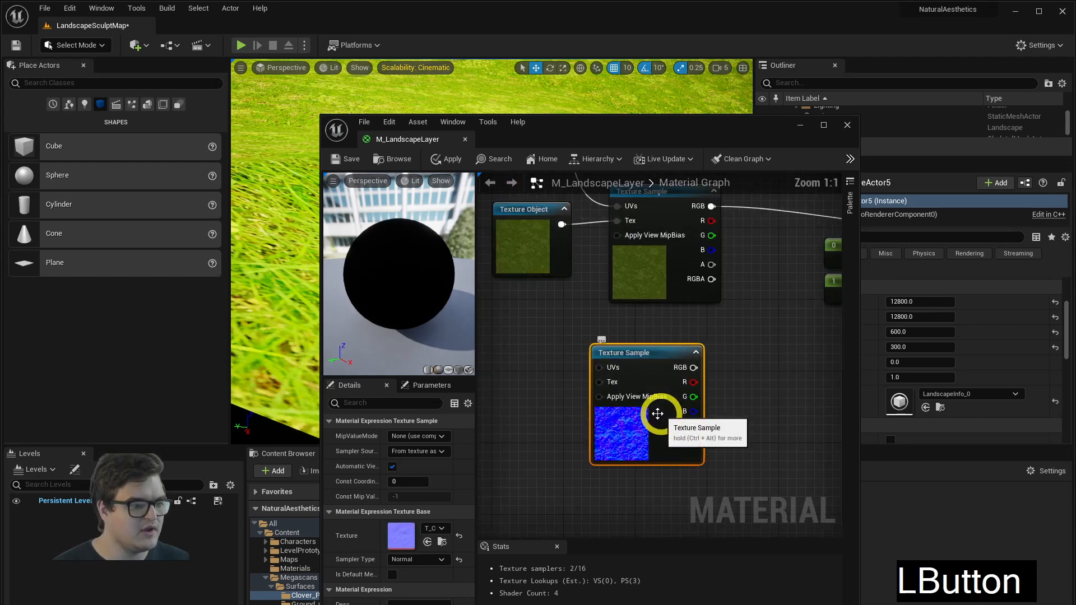
Move the material editor aside and narrow it so the landscape view and clover grass textures in the content browser are exposed.
right_drag(566, 352, 624, 372)
scroll(629, 384, down, 1)
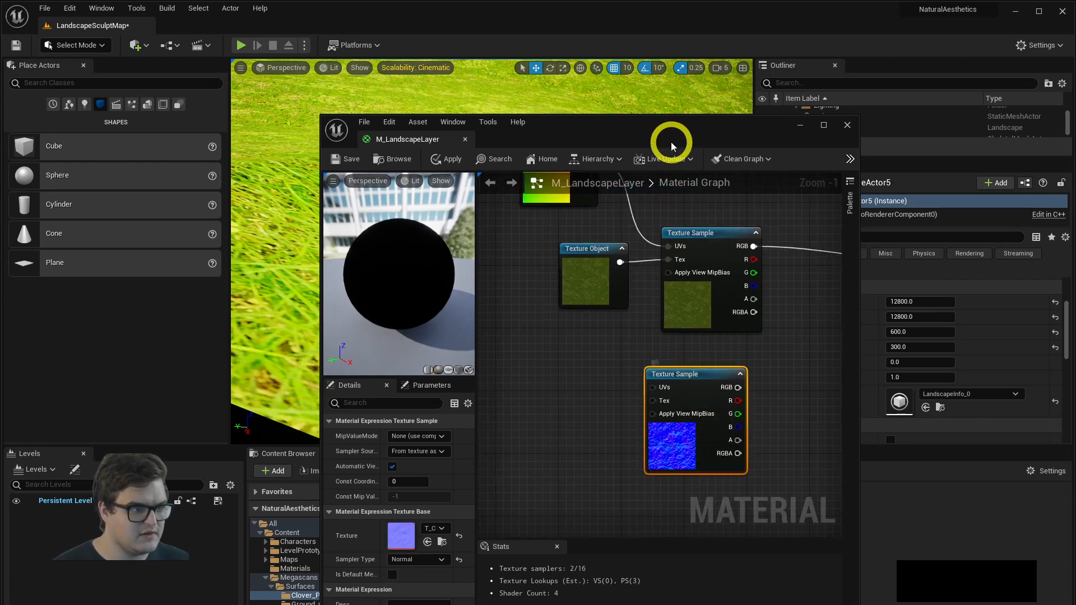
drag(670, 143, 961, 108)
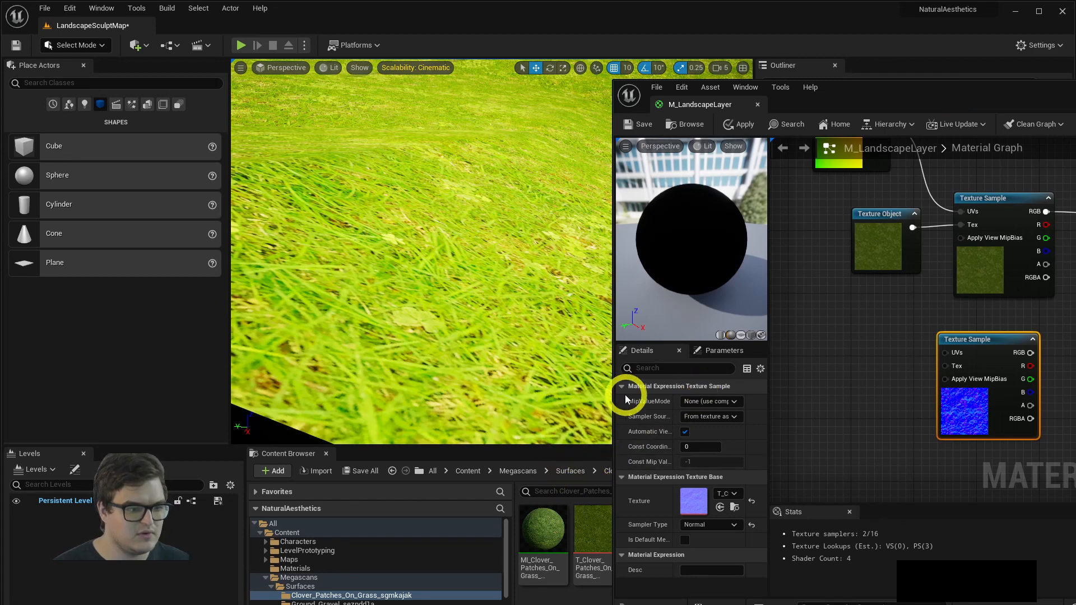
drag(614, 400, 742, 406)
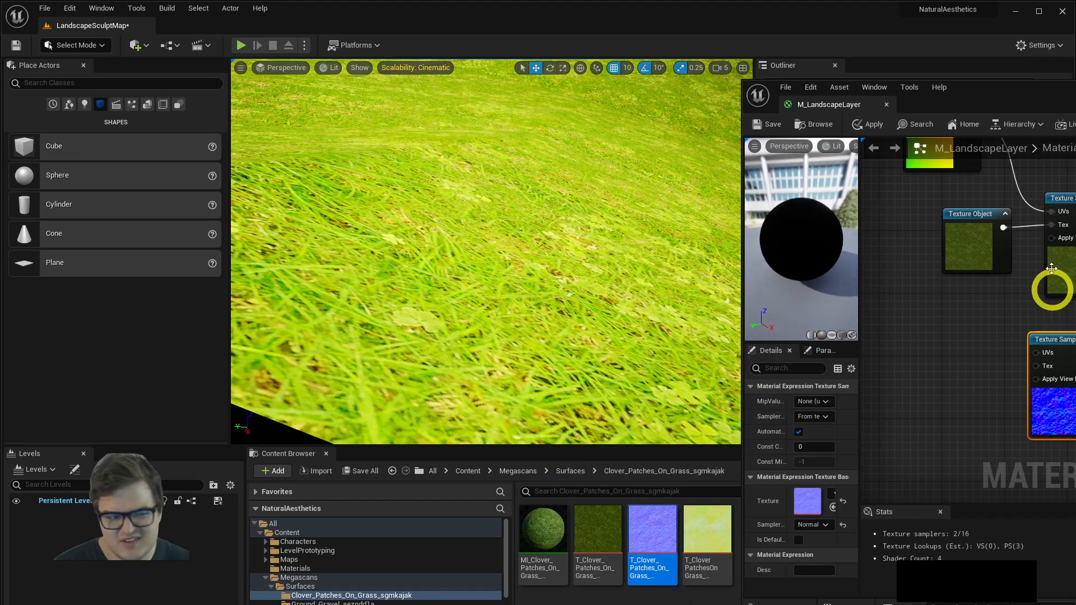
Compare the dark grass texture nodes with the clover grass textures in the content browser, leaving the normal map Texture Sample selected.
right_drag(966, 209, 913, 298)
click(894, 254)
click(915, 245)
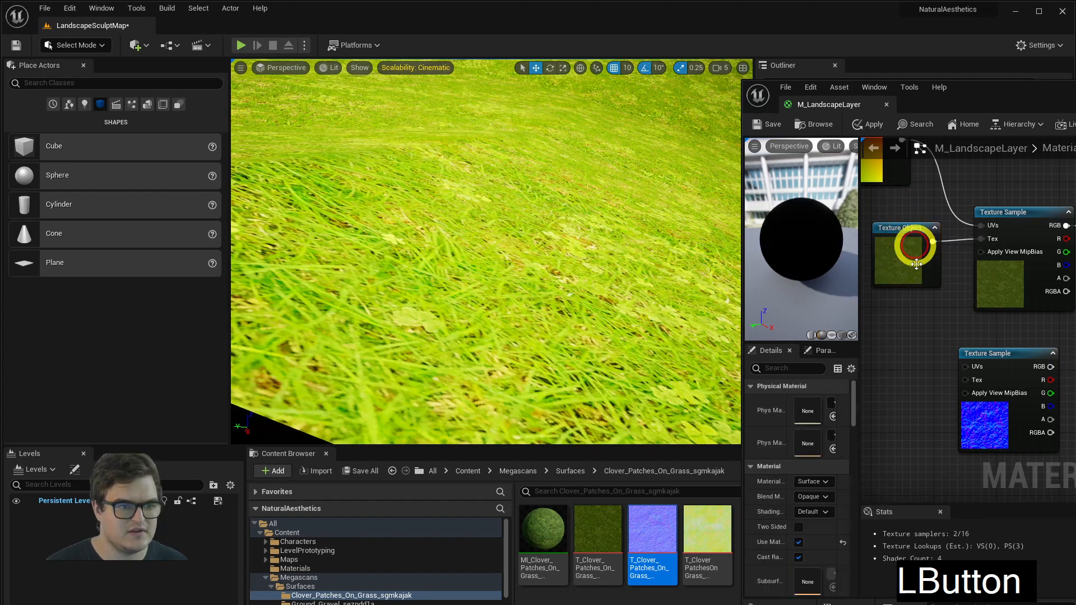
drag(639, 552, 980, 393)
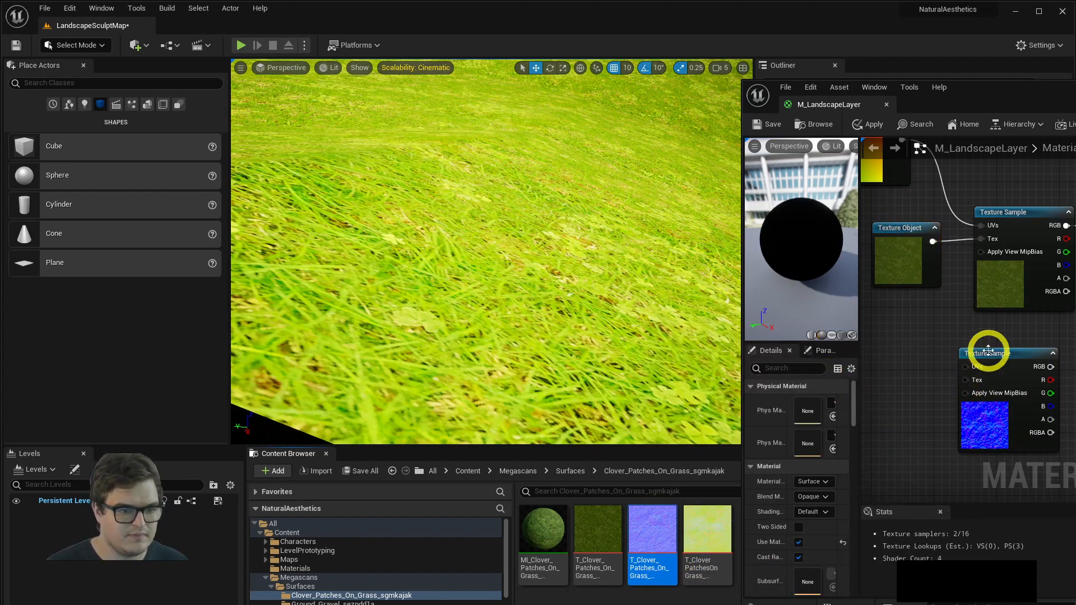
click(1011, 364)
drag(639, 538, 811, 517)
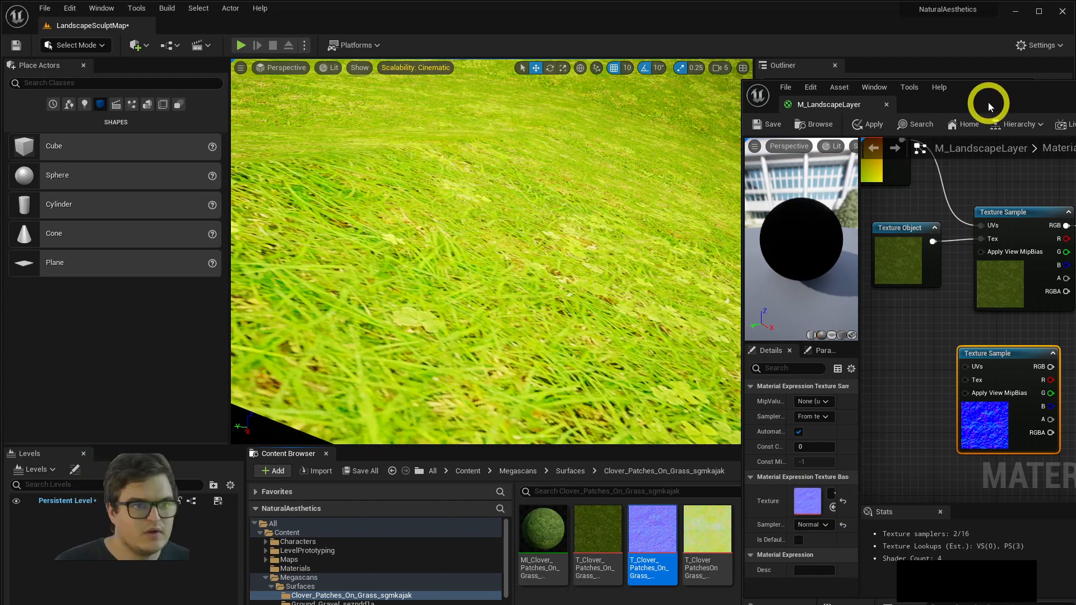
Connect LandscapeCoords to the normal map Texture Sample's UVs and wire its RGB output to Normal in the DARKGRASS MakeMaterialAttributes node.
drag(988, 102, 555, 112)
scroll(577, 137, down, 2)
mouse_move(640, 323)
right_down()
mouse_move(524, 281)
mouse_move(657, 314)
right_up()
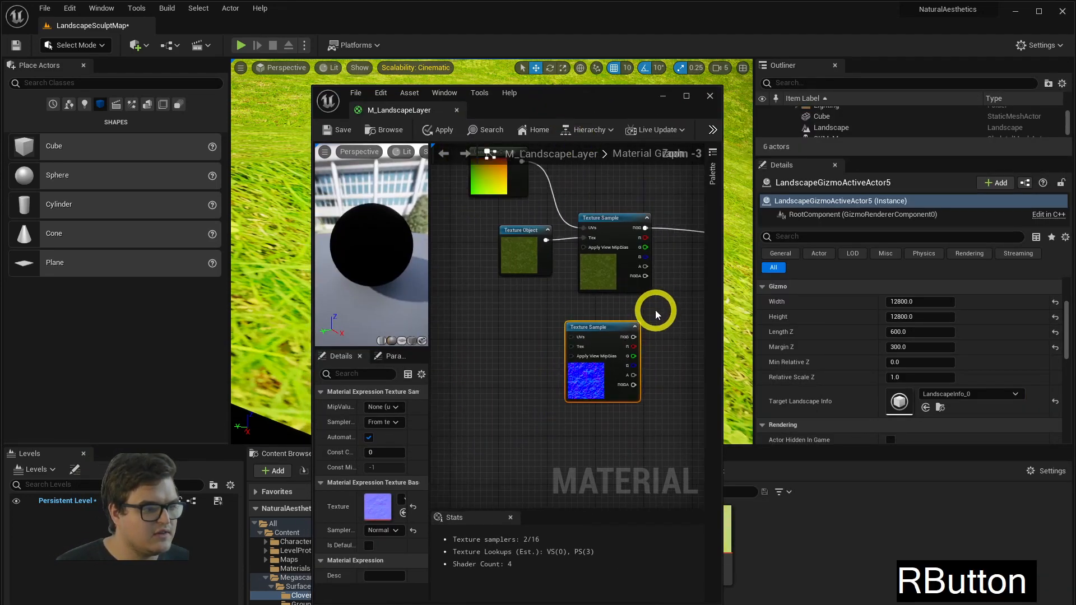
drag(487, 204, 443, 241)
drag(472, 203, 577, 338)
right_drag(643, 314, 525, 336)
scroll(596, 329, up, 3)
scroll(595, 329, down, 2)
drag(469, 346, 647, 342)
right_drag(548, 368, 527, 333)
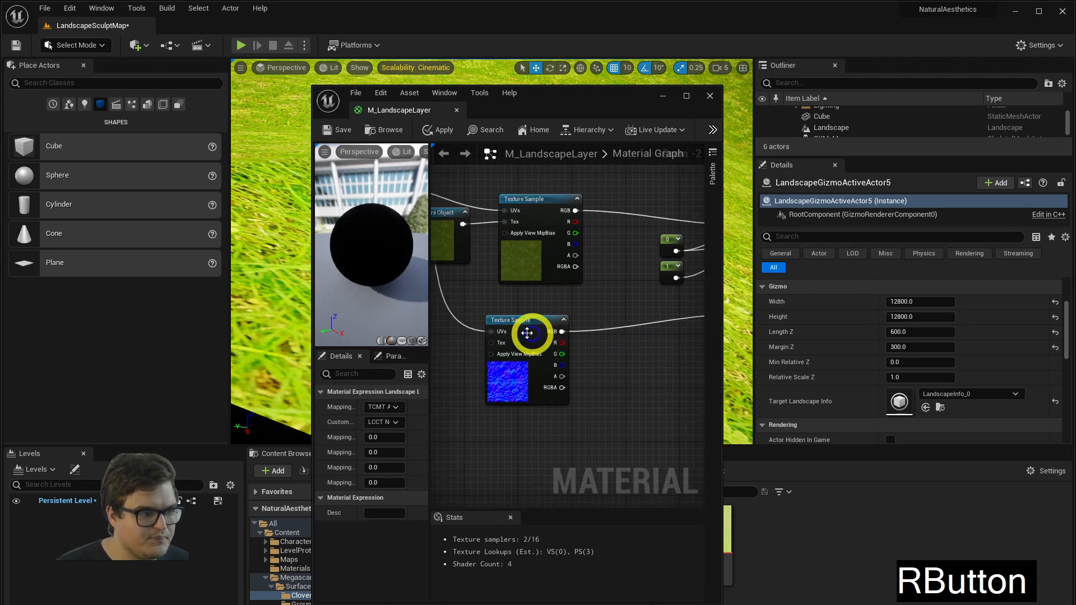
Maximize the material editor and examine the normal map Texture Sample's settings and its connections to DARKGRASS.
click(519, 331)
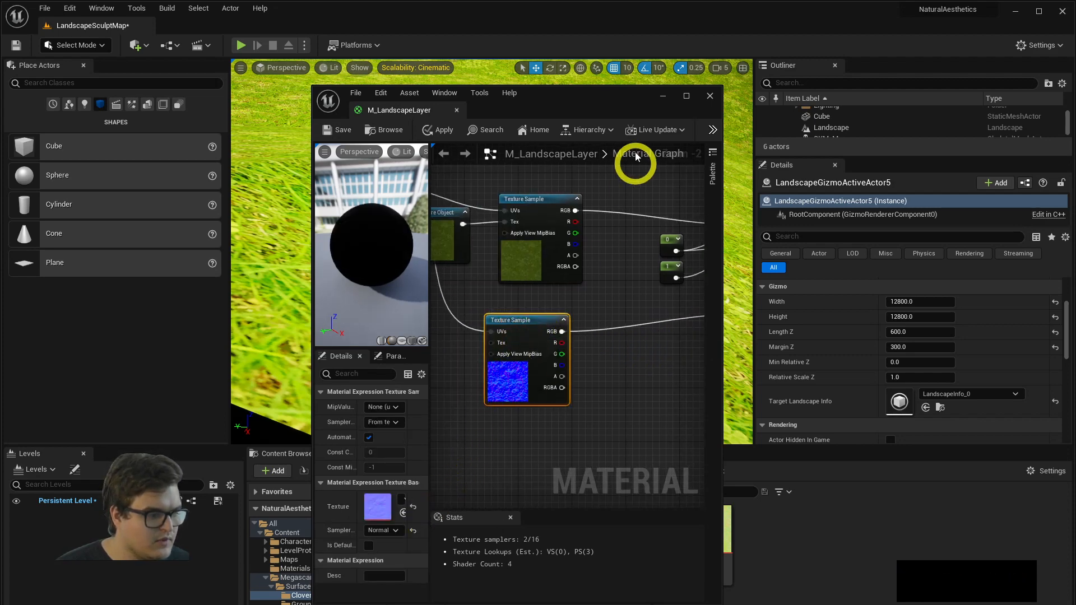
click(687, 95)
right_drag(490, 310, 586, 287)
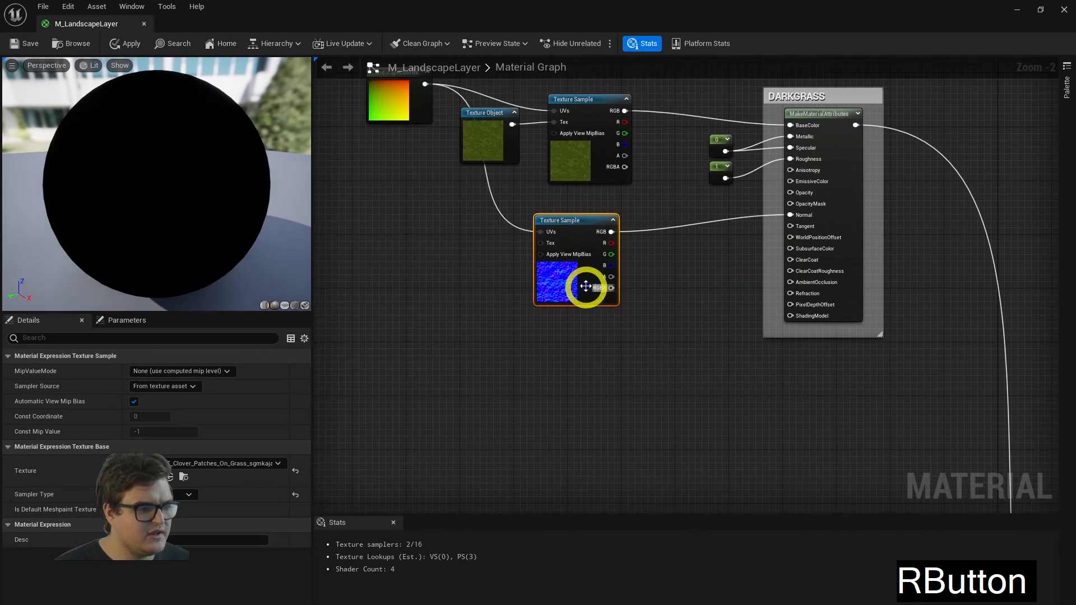
scroll(586, 286, up, 2)
drag(593, 203, 611, 195)
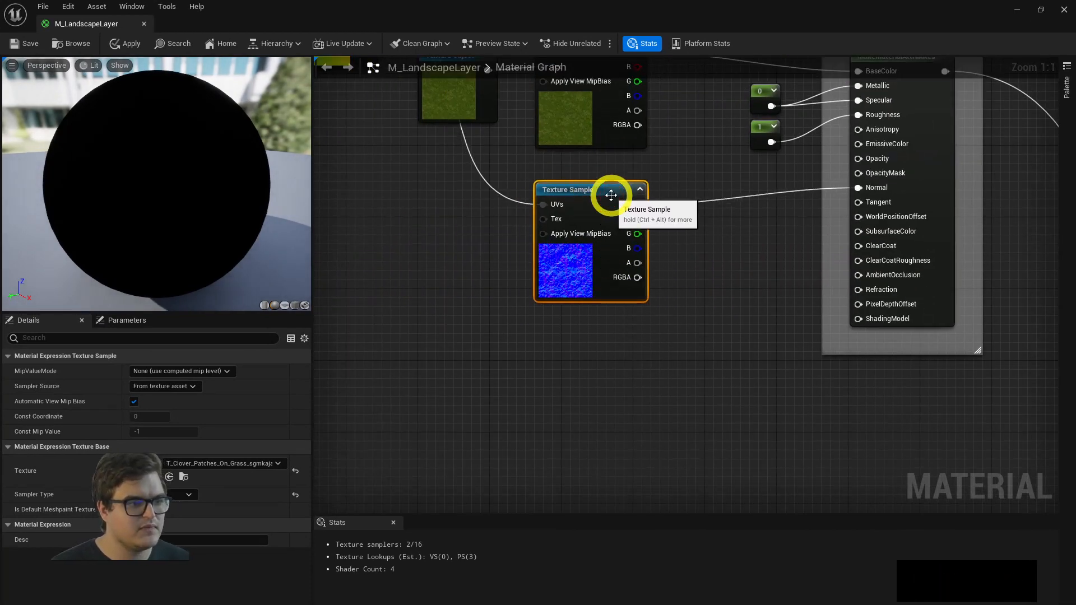
click(556, 257)
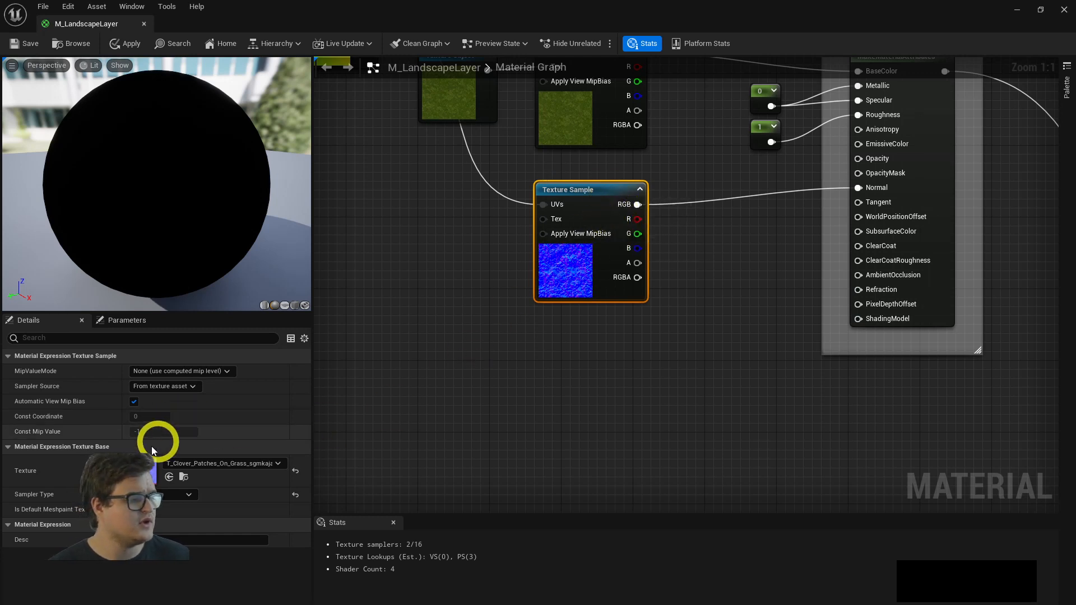
right_drag(541, 328, 539, 424)
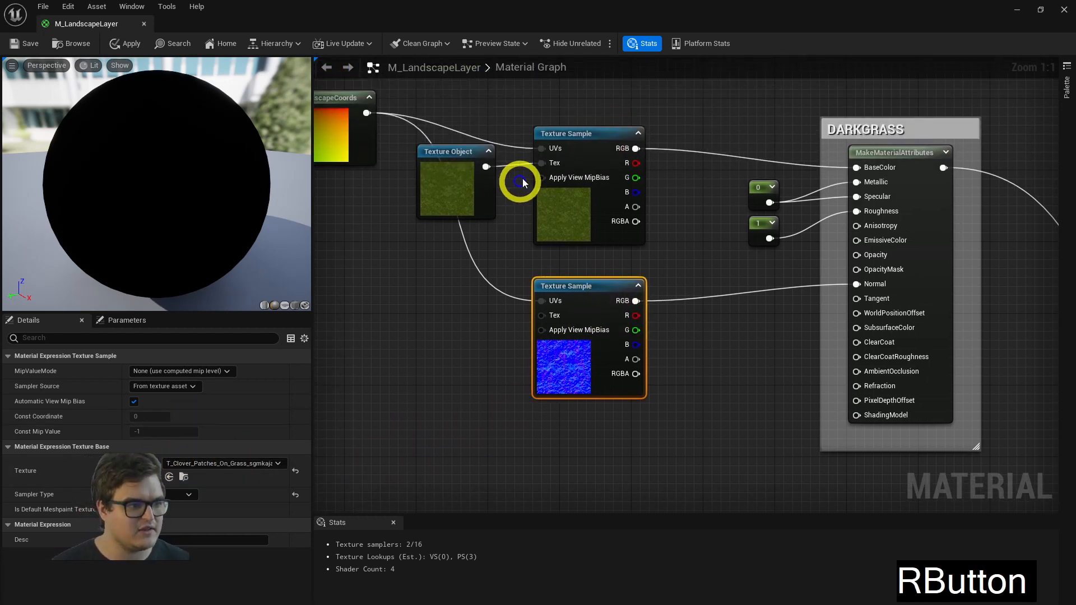
click(585, 318)
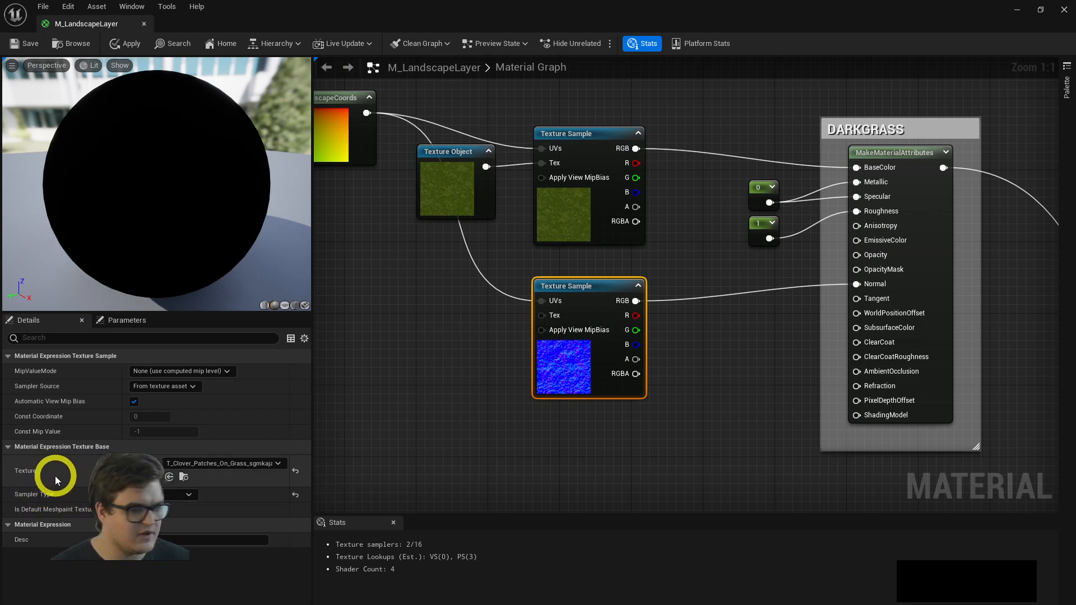
Restore the material editor to a smaller window with a wider details area and set the normal map Texture Sample's Sampler Type to Normal.
drag(307, 7, 607, 49)
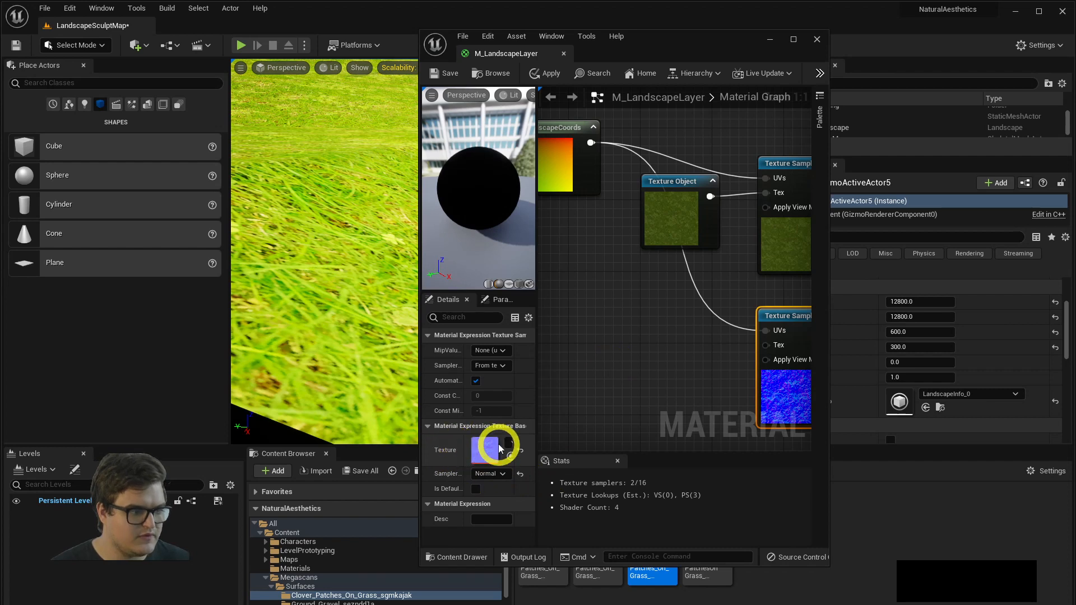
click(488, 474)
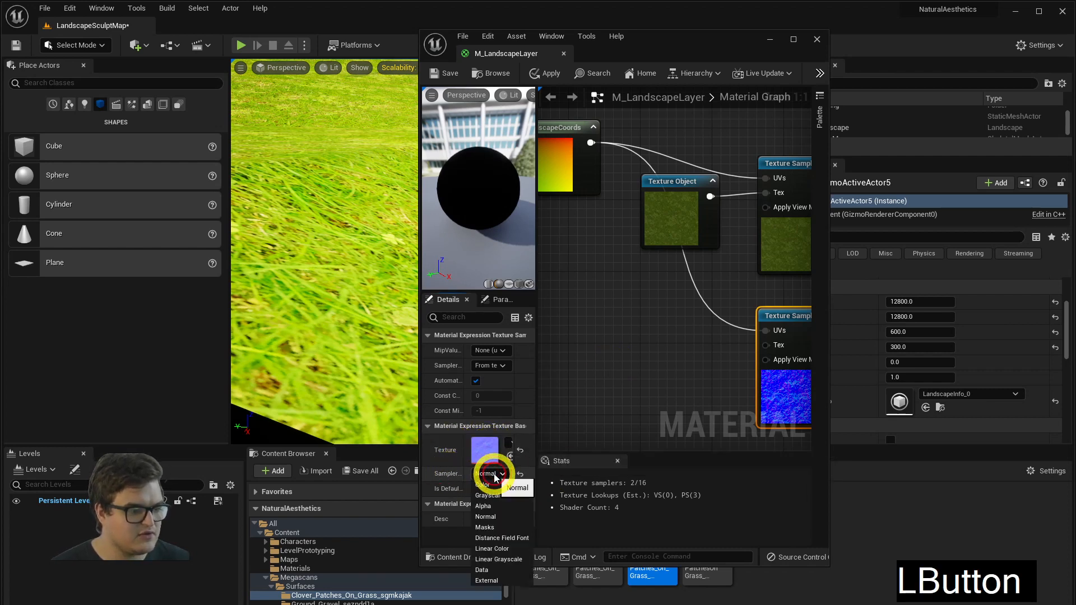
click(501, 518)
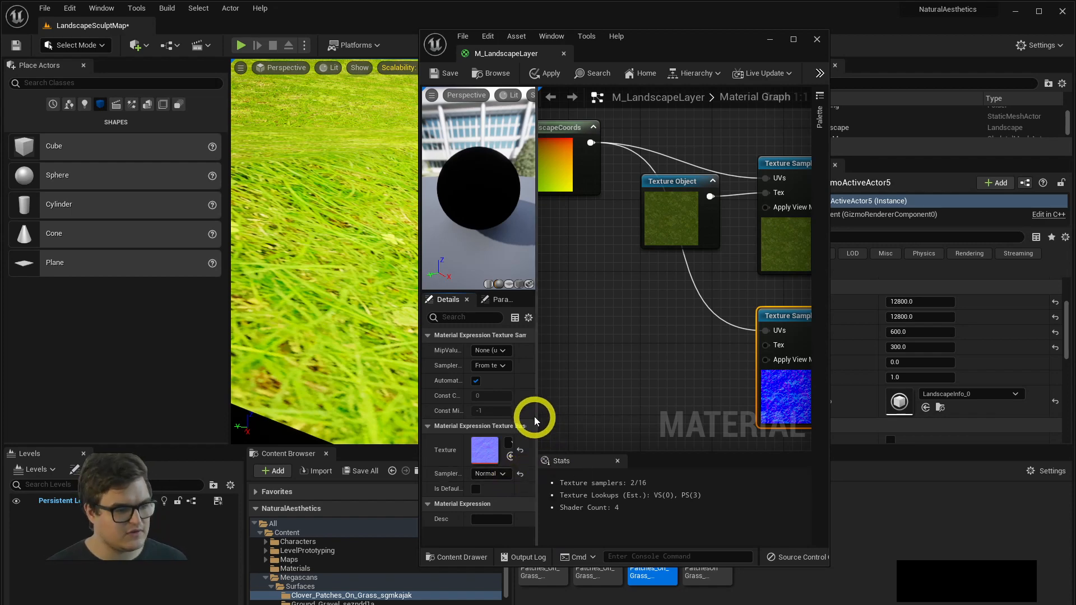
drag(535, 416, 616, 417)
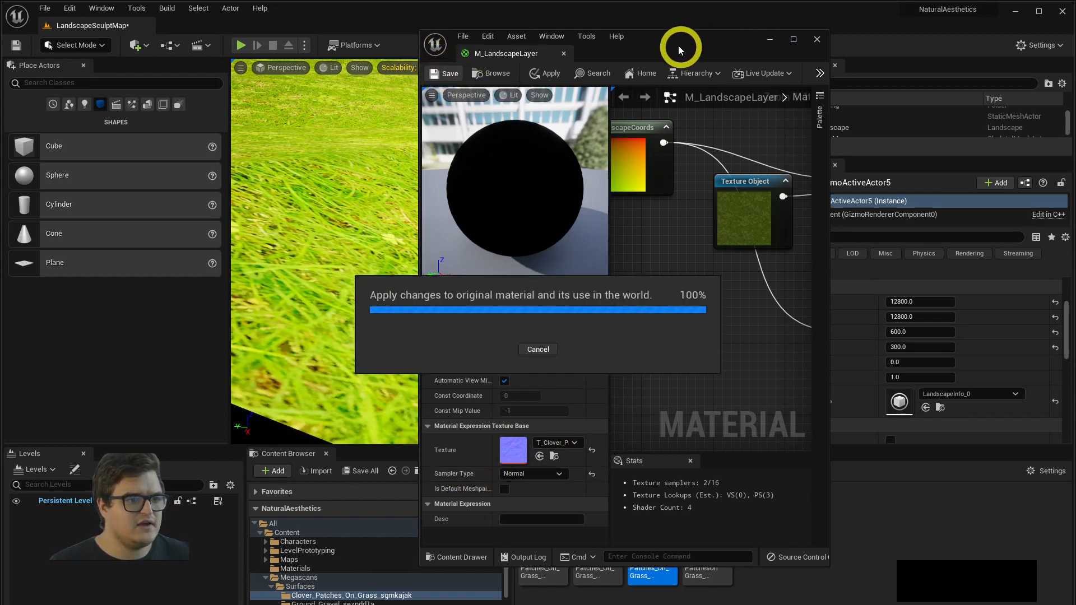
Save the material and inspect the landscape from another angle.
key(d)
right_drag(337, 211, 438, 196)
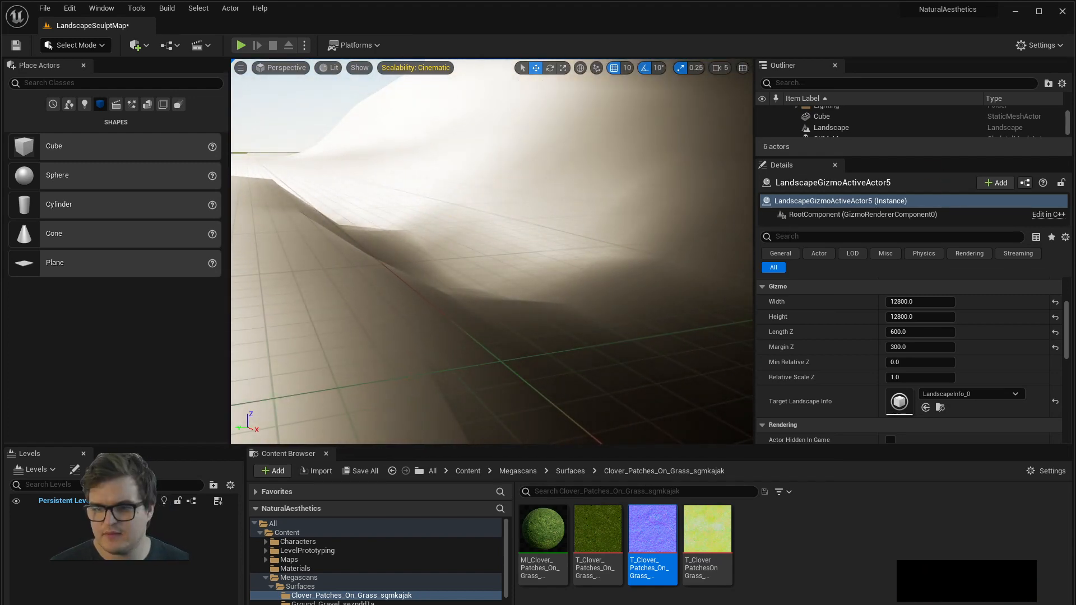
Bring the material editor back and connect the light grass Texture Sample's RGB output to BaseColor of the LIGHTGRASS MakeMaterialAttributes node.
drag(1075, 78, 868, 90)
right_drag(803, 276, 737, 301)
scroll(676, 297, up, 2)
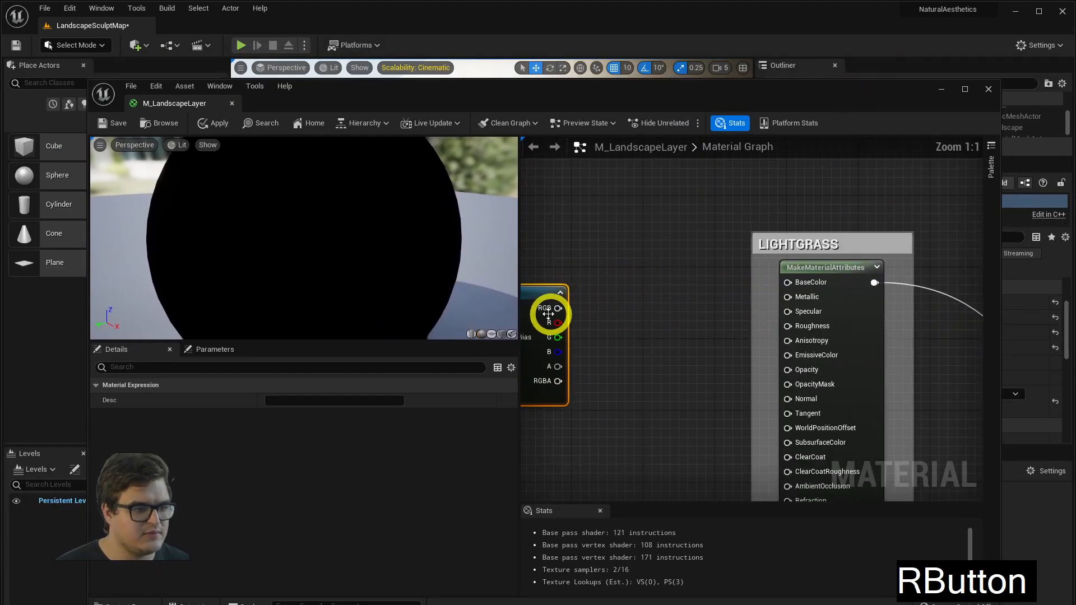
drag(558, 308, 586, 306)
drag(788, 283, 788, 283)
right_drag(711, 350, 673, 283)
Connect the sand Texture Sample's RGB output to BaseColor of the SAND MakeMaterialAttributes node.
scroll(674, 287, down, 4)
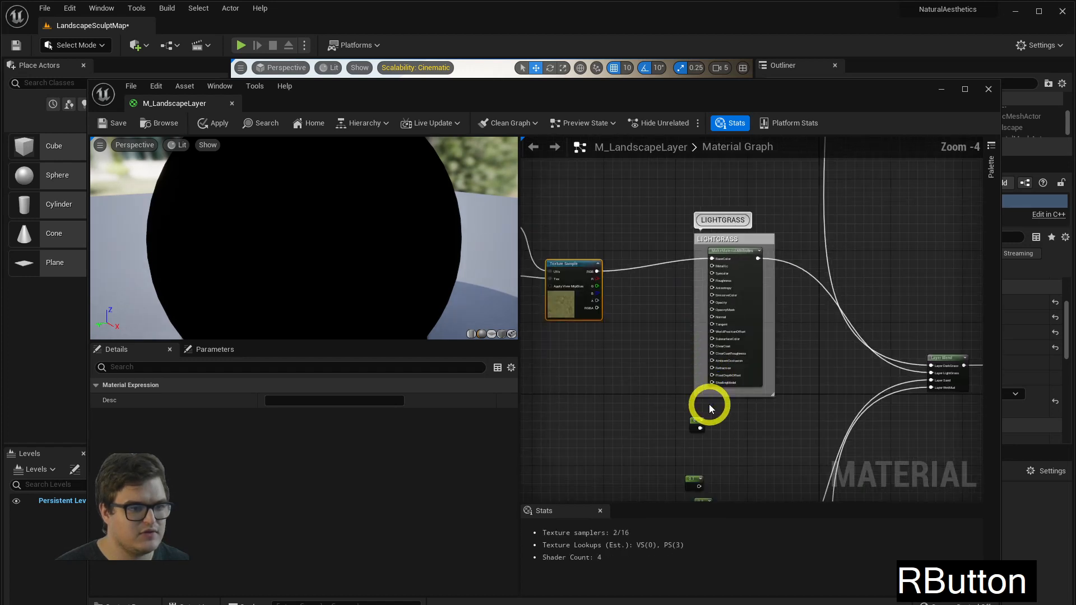
scroll(658, 378, up, 2)
right_drag(675, 486, 746, 240)
scroll(660, 381, up, 1)
scroll(746, 240, down, 3)
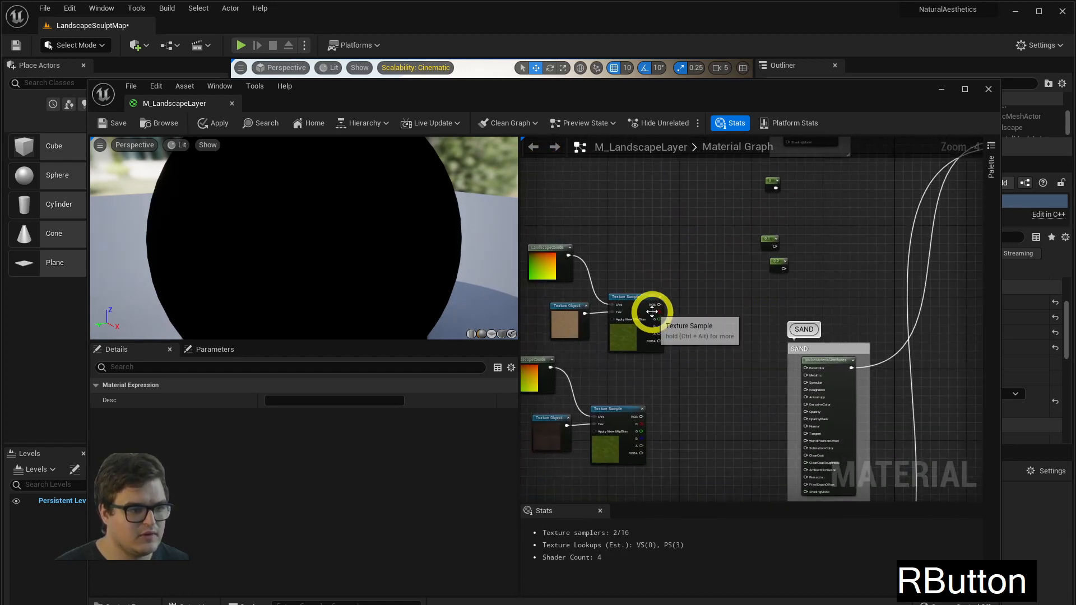
drag(657, 308, 807, 368)
right_drag(718, 410, 756, 369)
Move the mud texture nodes beside the MUD group and connect their Texture Sample's RGB output to BaseColor of its MakeMaterialAttributes node.
drag(692, 344, 540, 421)
drag(696, 404, 794, 349)
scroll(845, 300, up, 4)
right_drag(845, 300, 791, 277)
drag(744, 320, 826, 304)
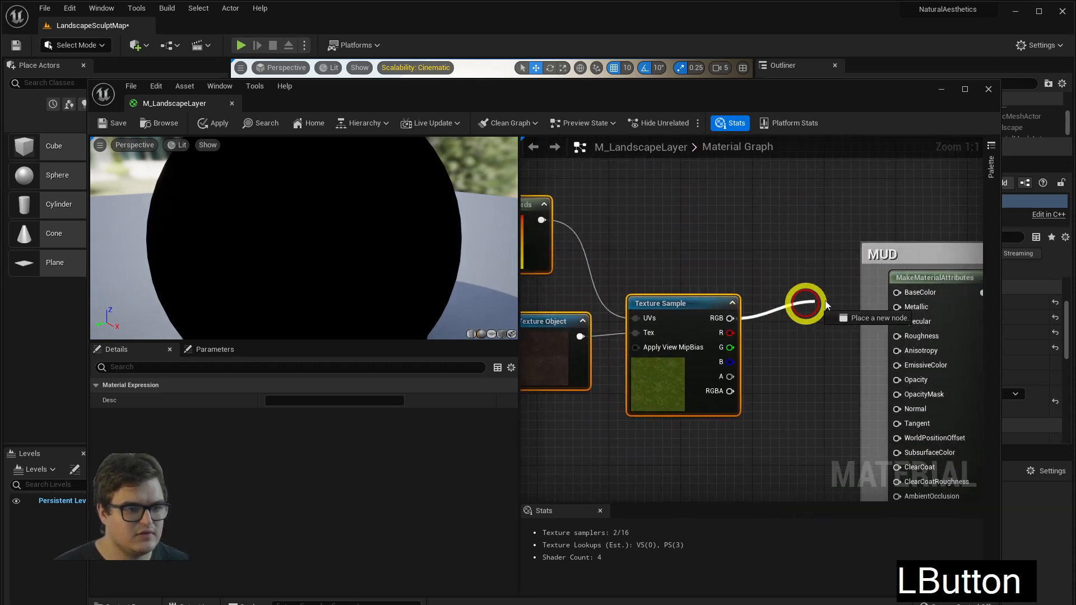
drag(912, 294, 912, 294)
Save the material with the newly wired layers and inspect the grass on the landscape up close.
right_drag(686, 233, 766, 262)
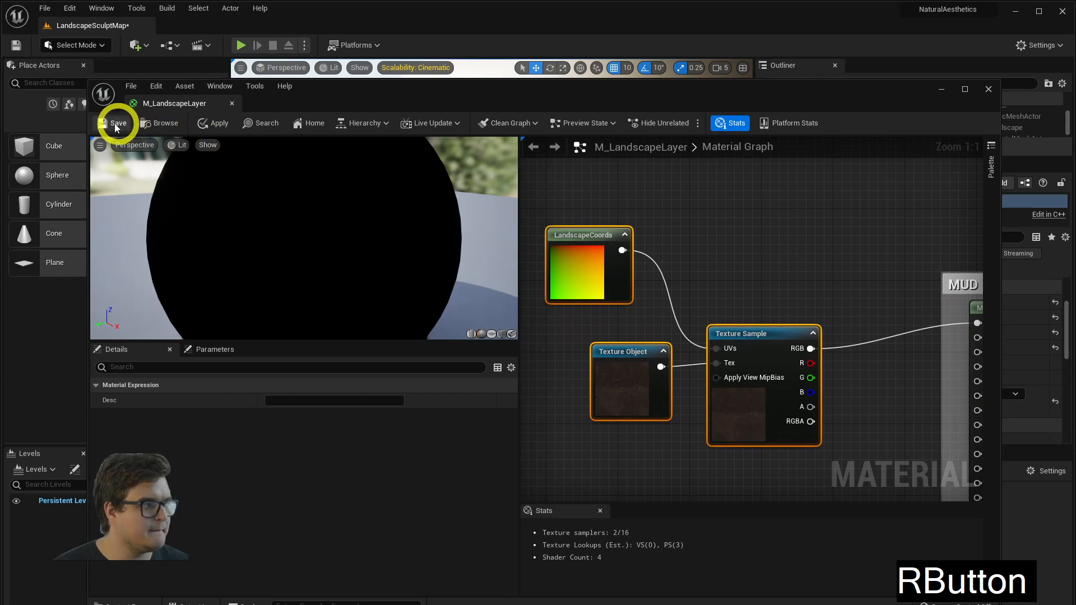
right_drag(688, 318, 555, 250)
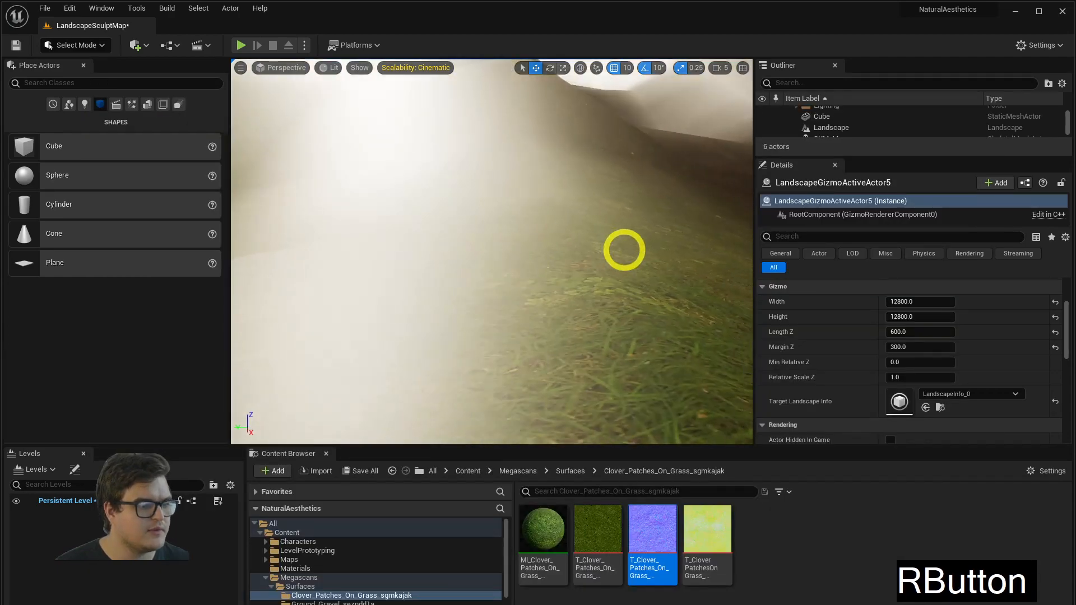
key(e)
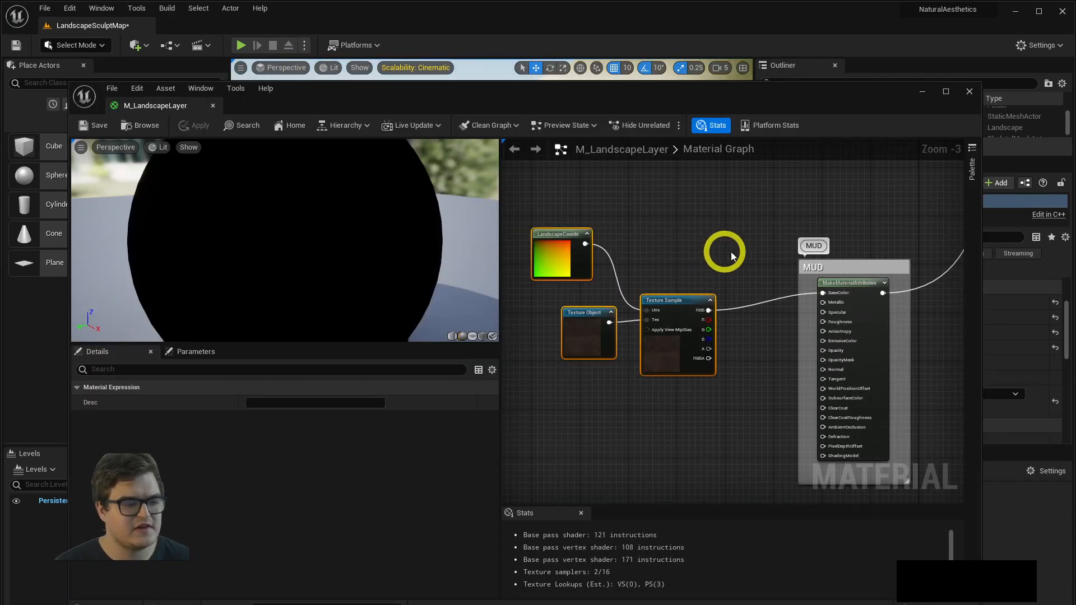
Adjust the placement of the mud Texture Sample beside the MUD MakeMaterialAttributes node.
right_drag(725, 250, 687, 293)
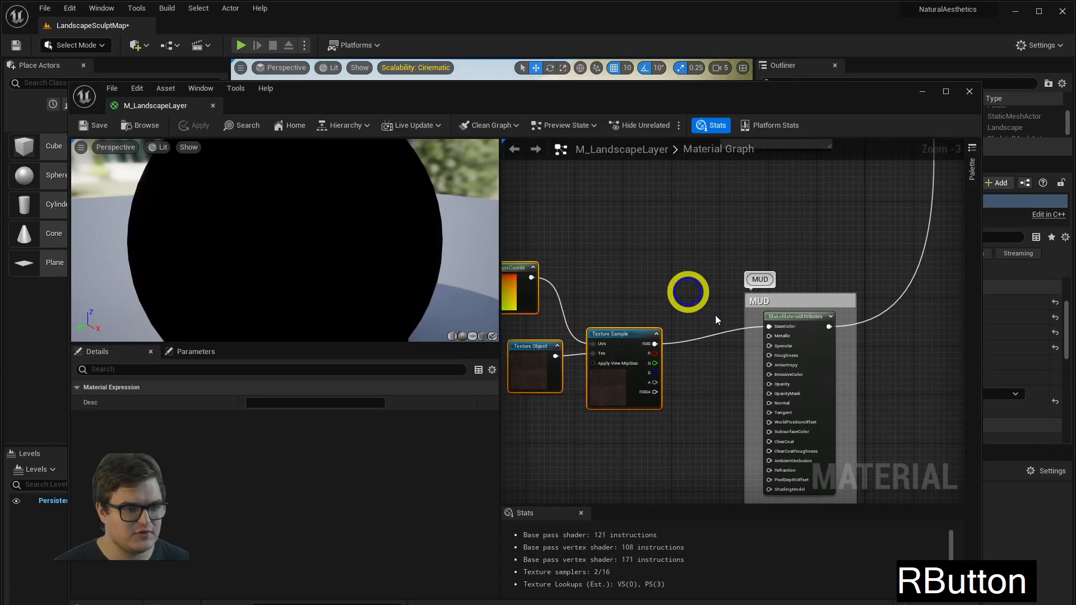
scroll(799, 336, up, 2)
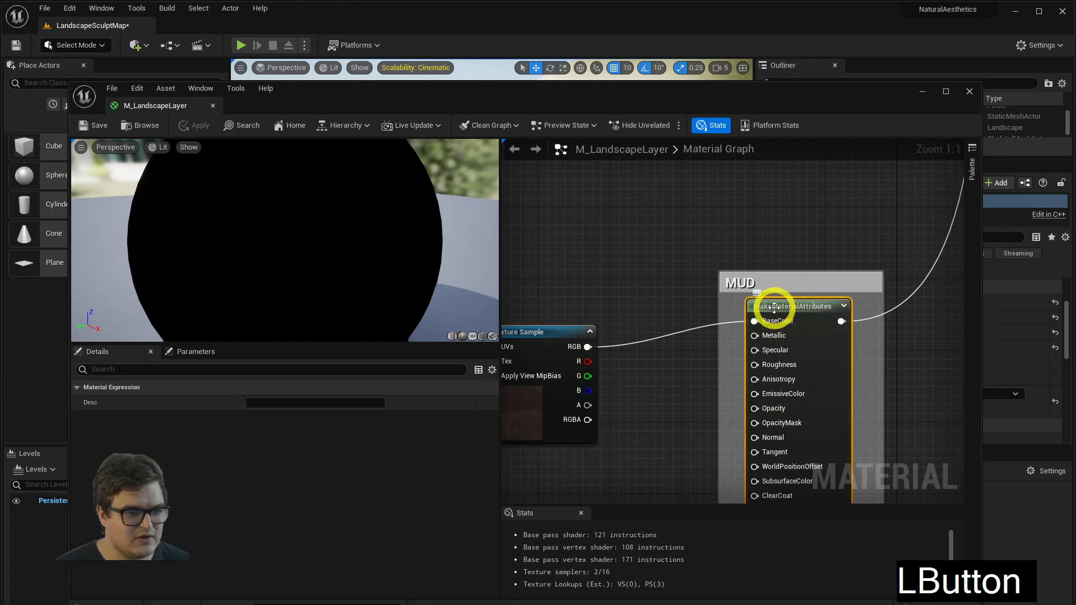
drag(561, 334, 604, 305)
right_drag(813, 304, 744, 356)
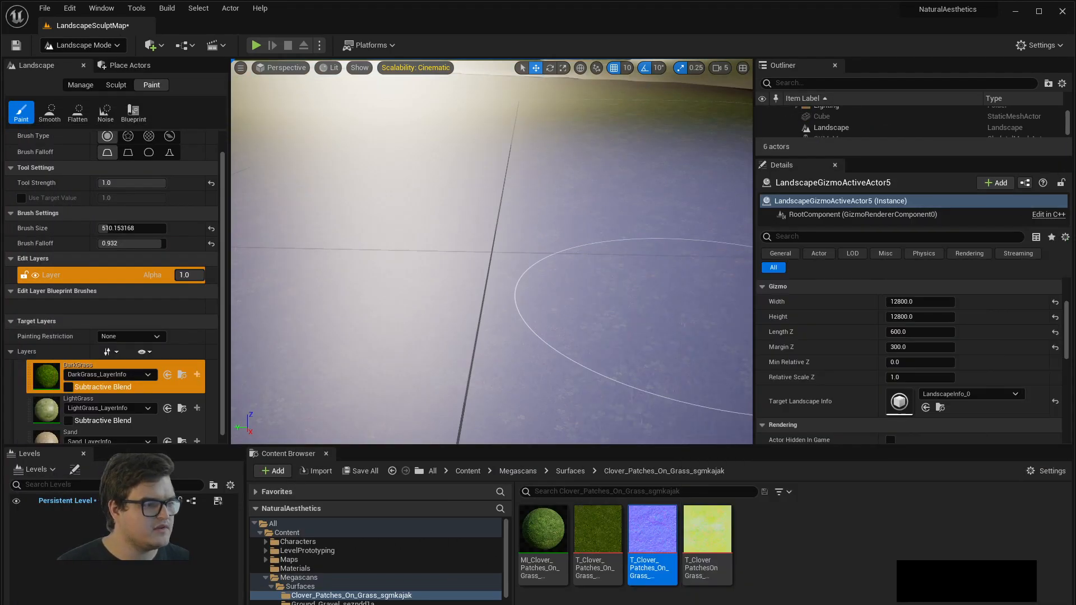
Inspect the shading of the painted landscape surface in the viewport.
mouse_move(452, 211)
right_down()
mouse_move(503, 180)
mouse_move(444, 173)
mouse_move(453, 211)
right_up()
key(w)
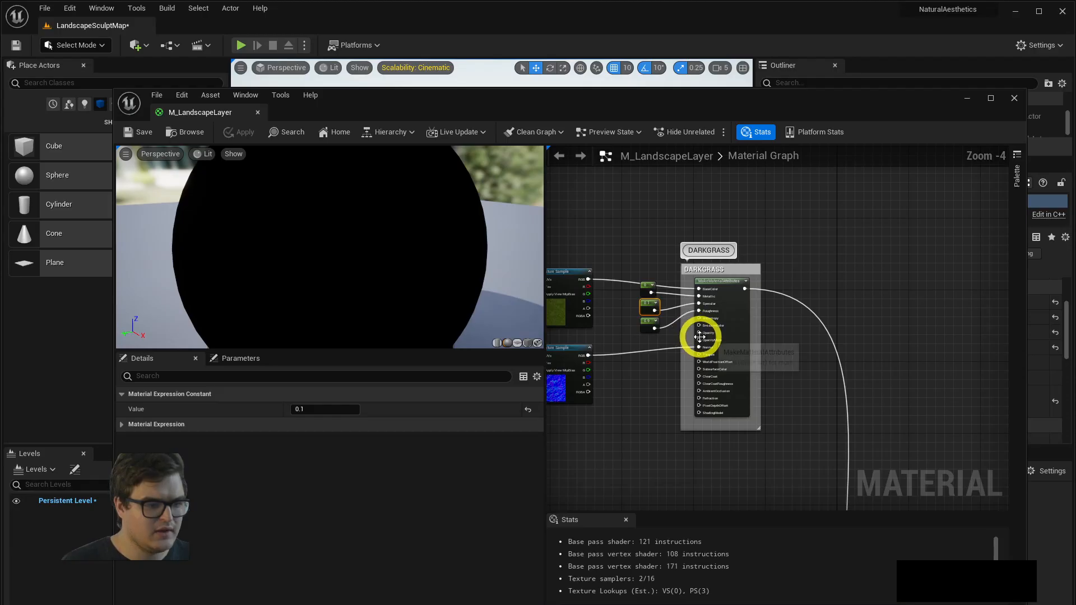
Examine how the DARKGRASS, LIGHTGRASS and other layer groups feed into the Layer Blend node.
right_drag(702, 339, 764, 291)
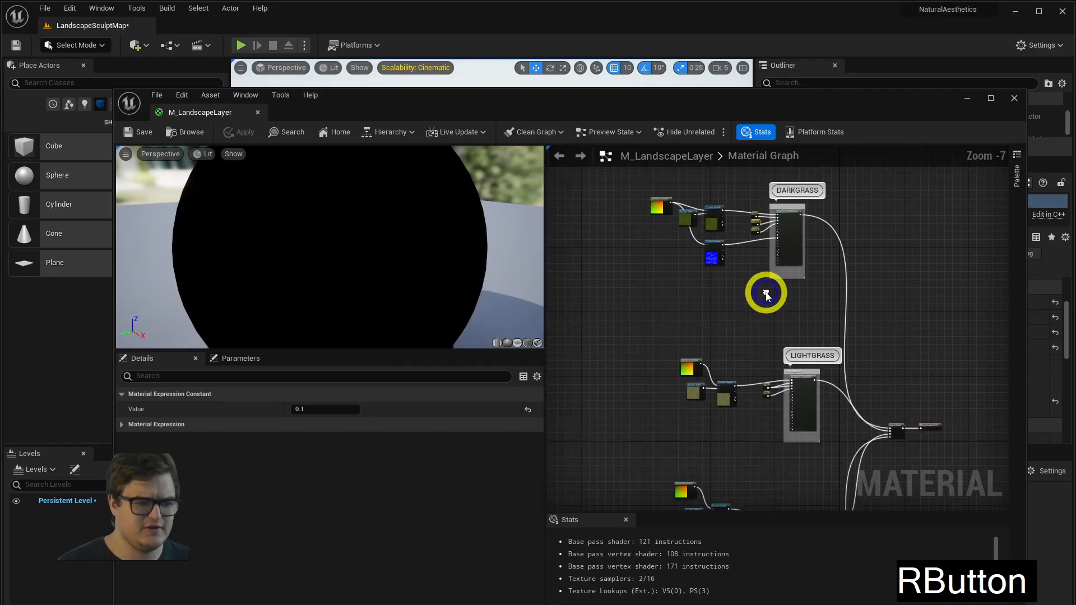
scroll(764, 257, up, 5)
scroll(792, 346, down, 4)
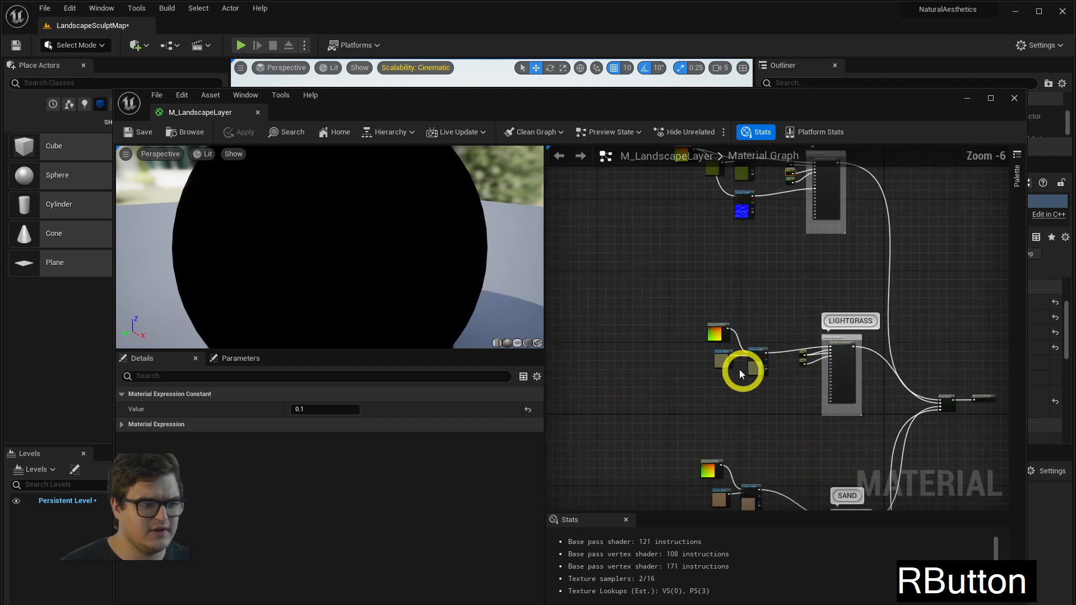
scroll(764, 218, up, 6)
right_drag(789, 387, 563, 383)
scroll(785, 351, down, 5)
right_drag(817, 463, 747, 260)
scroll(800, 334, up, 5)
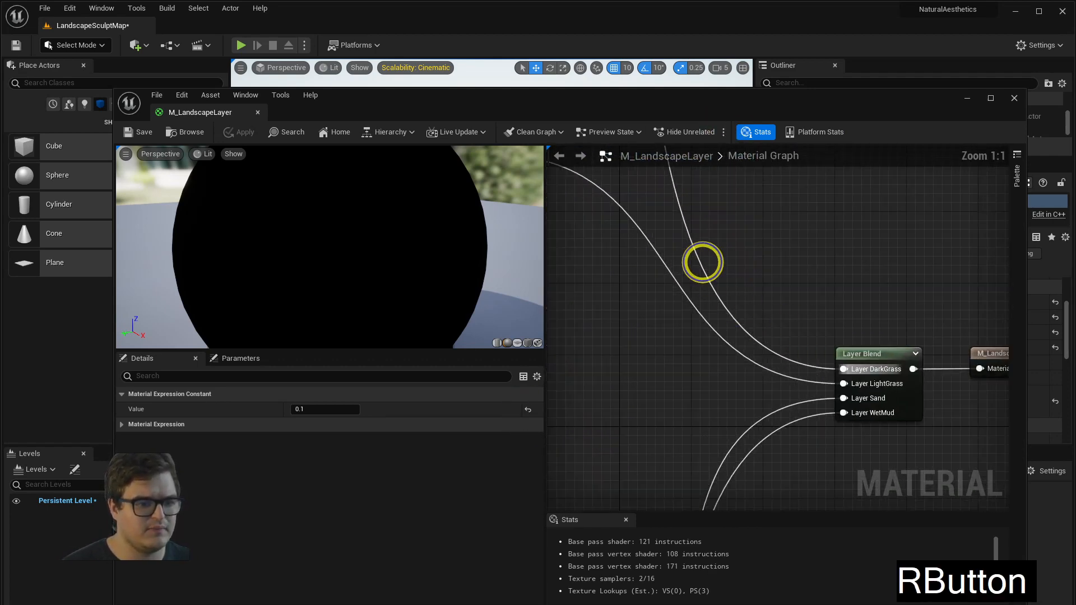
scroll(701, 262, down, 5)
right_drag(633, 238, 797, 298)
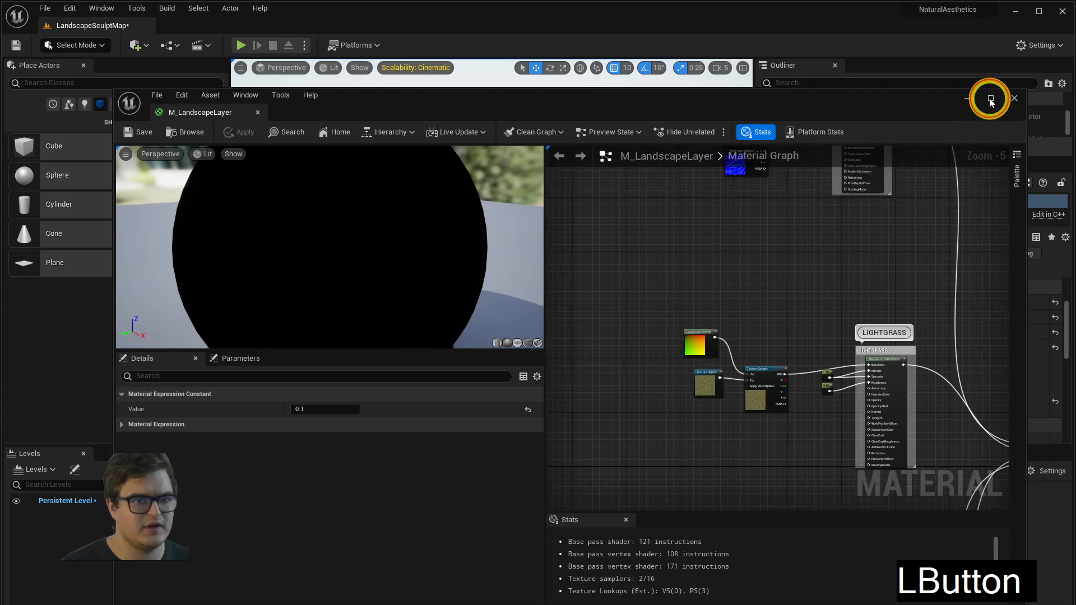
Add a new Texture Sample node below the LIGHTGRASS base color Texture Sample in the maximized material graph.
click(990, 99)
mouse_move(680, 212)
right_down()
mouse_move(713, 365)
mouse_move(687, 226)
right_up()
scroll(745, 330, up, 4)
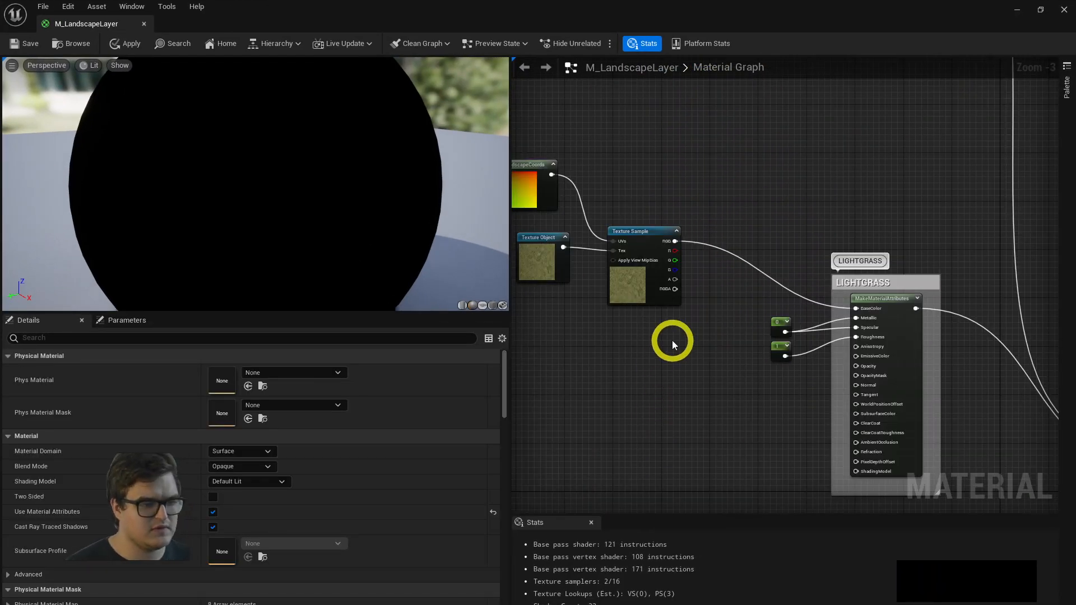
right_drag(716, 336, 747, 322)
click(918, 286)
right_click(640, 345)
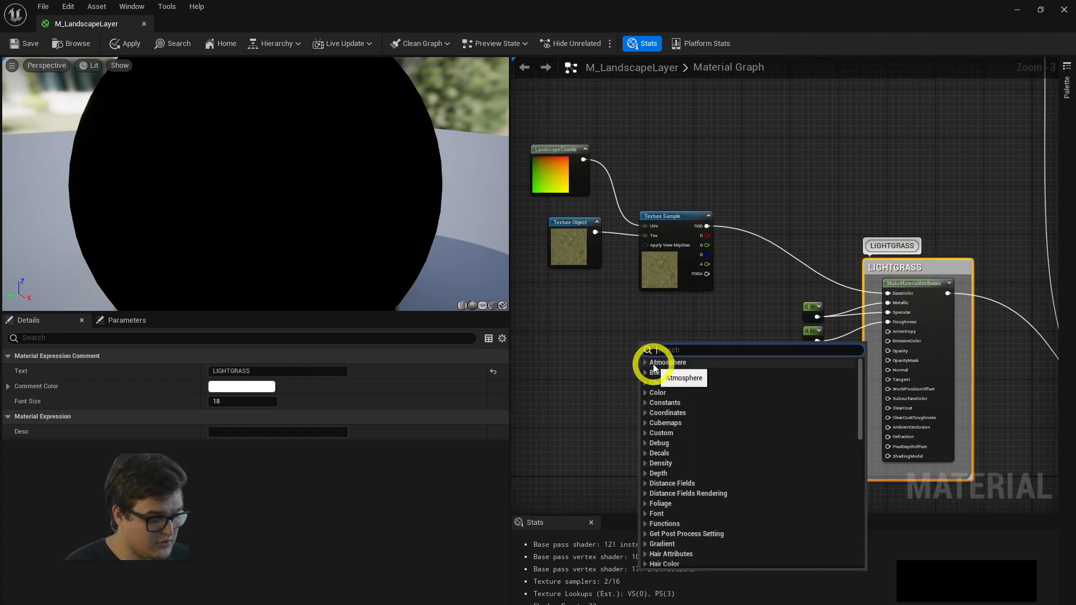
text(text)
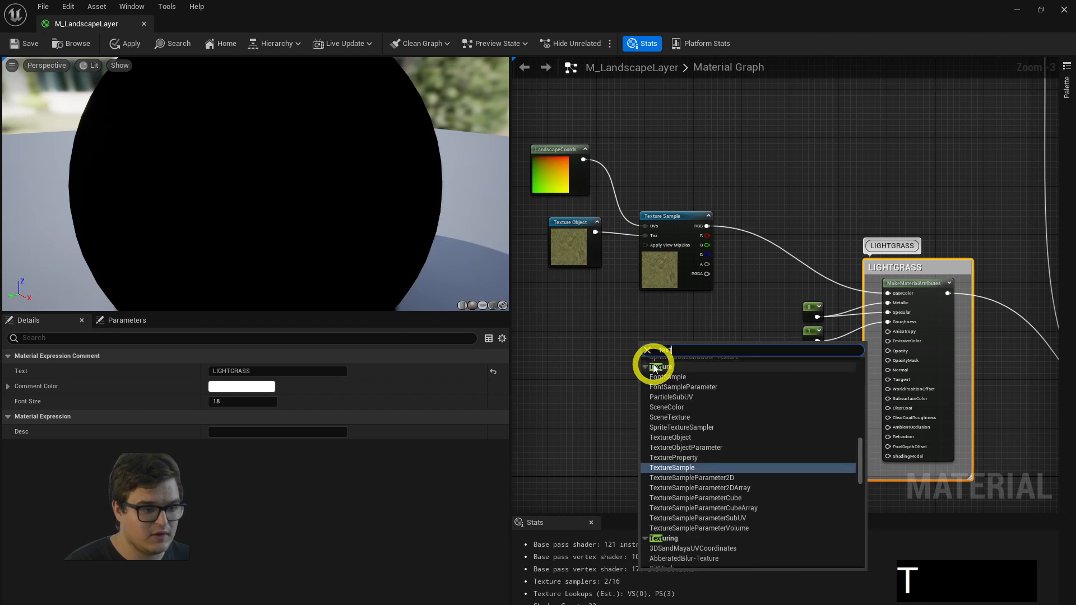
key(Return)
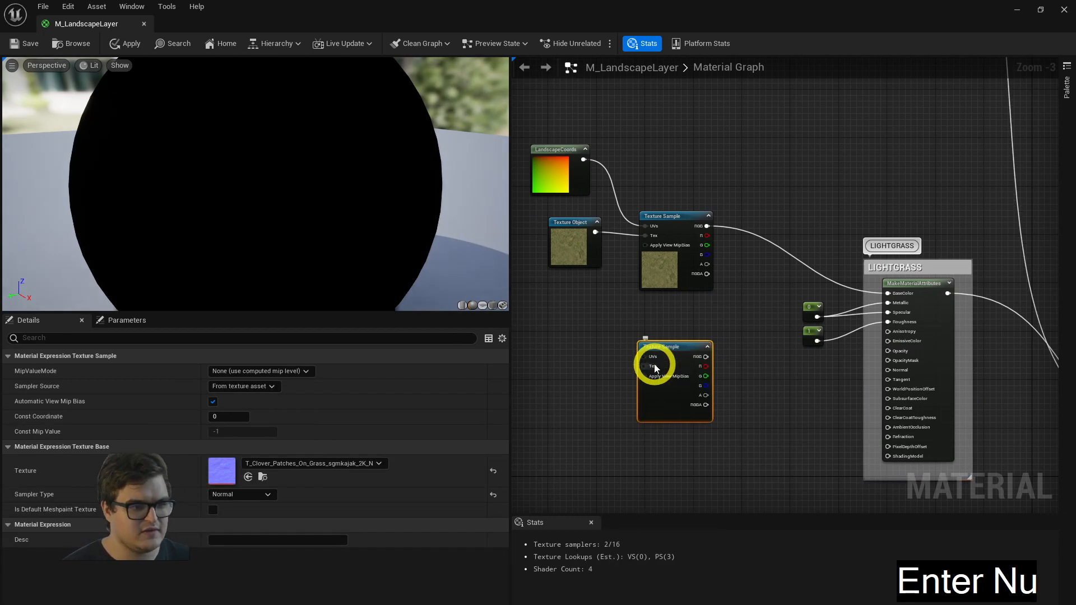
Assign the FlatNormal texture to the new Texture Sample and connect its RGB output to the LIGHTGRASS Normal input.
scroll(654, 365, up, 3)
click(314, 463)
text(flat)
click(315, 324)
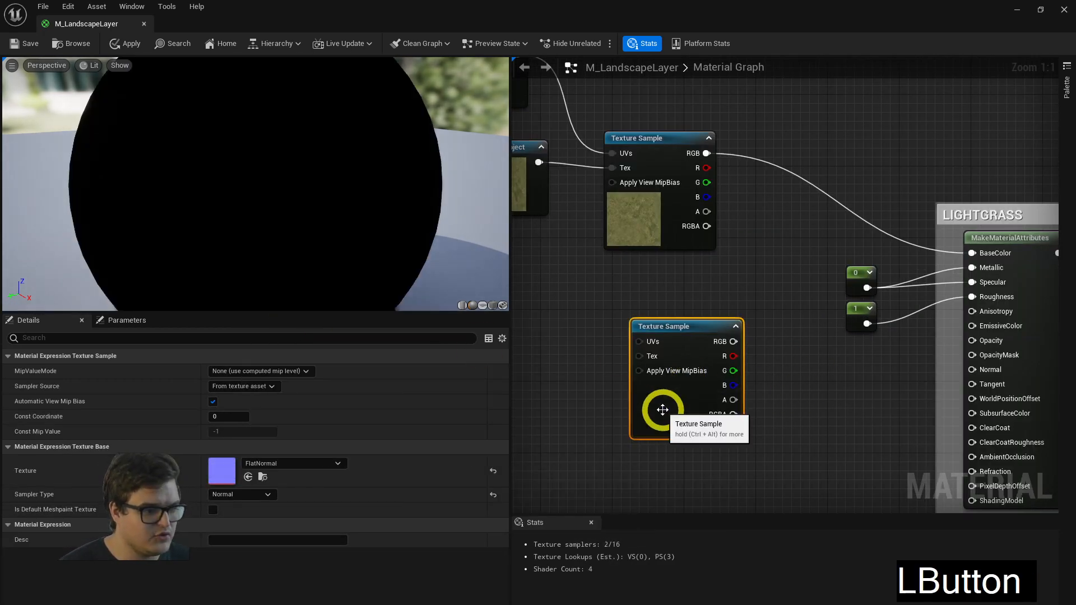
drag(740, 342, 971, 372)
Paste a copy of the FlatNormal Texture Sample beside the SAND group and connect its RGB output to SAND's Normal input.
right_drag(903, 413, 777, 360)
scroll(776, 360, down, 2)
right_drag(744, 425, 878, 303)
key(ctrl+v)
drag(882, 315, 774, 316)
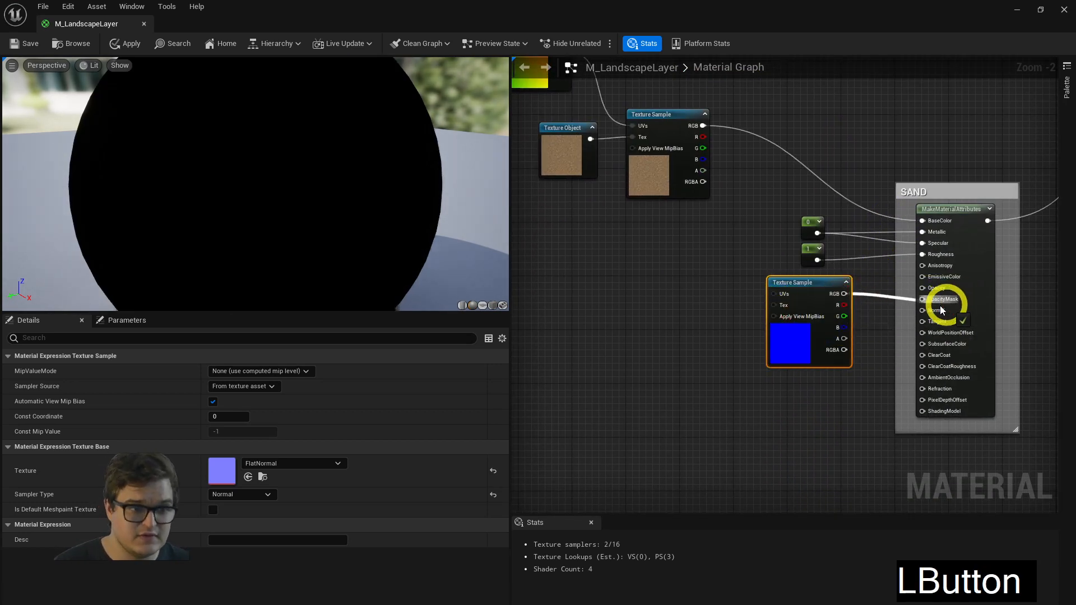
drag(832, 286, 822, 301)
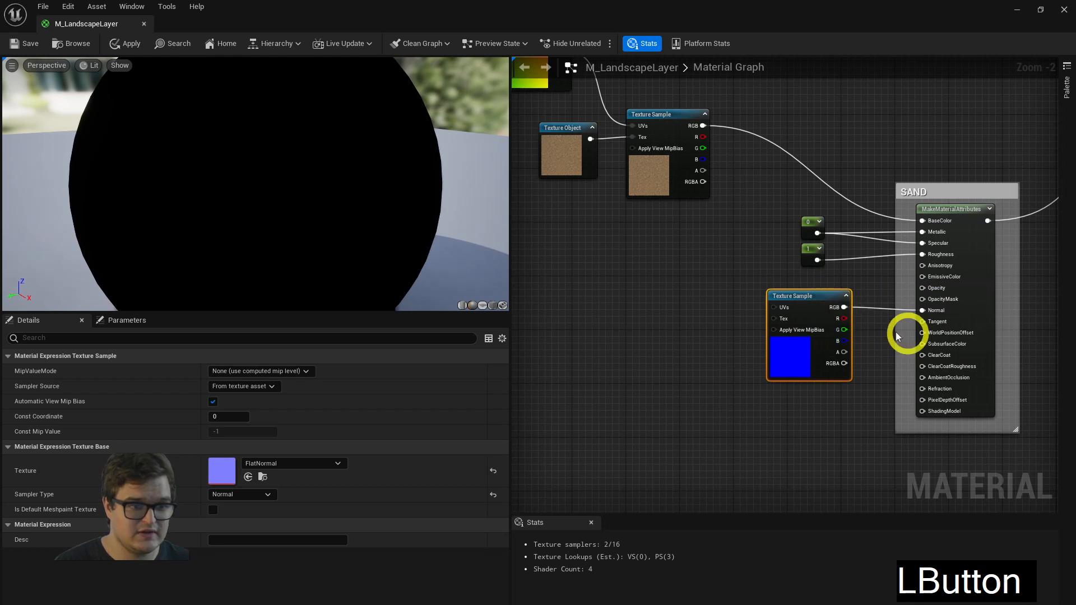
Paste another FlatNormal Texture Sample beside the MUD group and connect its RGB output to MUD's Normal input.
right_drag(896, 337, 893, 254)
key(ctrl+v)
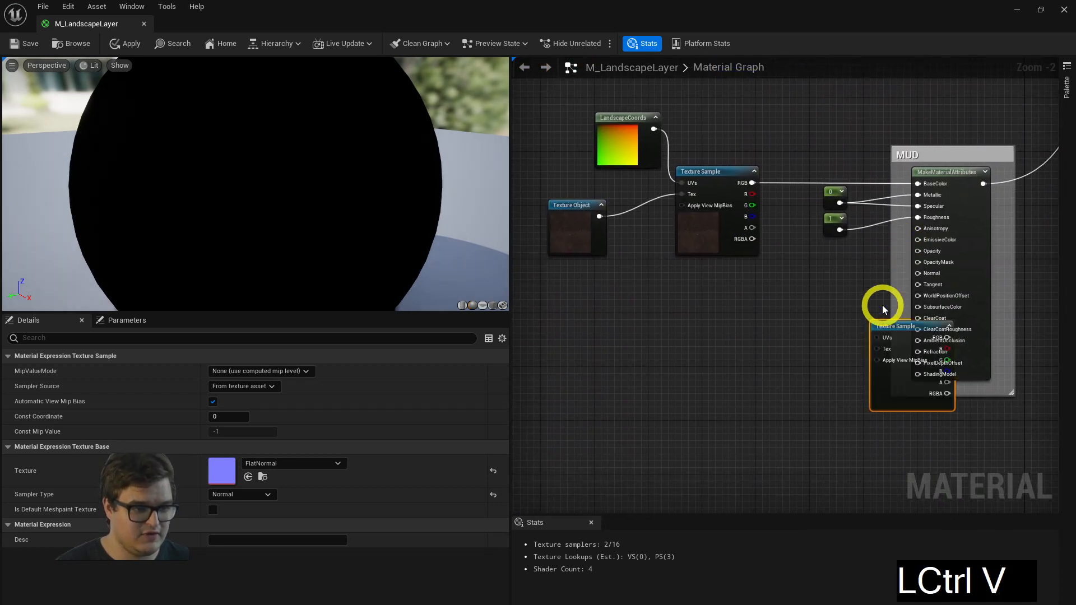
drag(882, 331, 734, 288)
right_drag(833, 293, 723, 302)
scroll(714, 303, up, 2)
drag(705, 305, 849, 292)
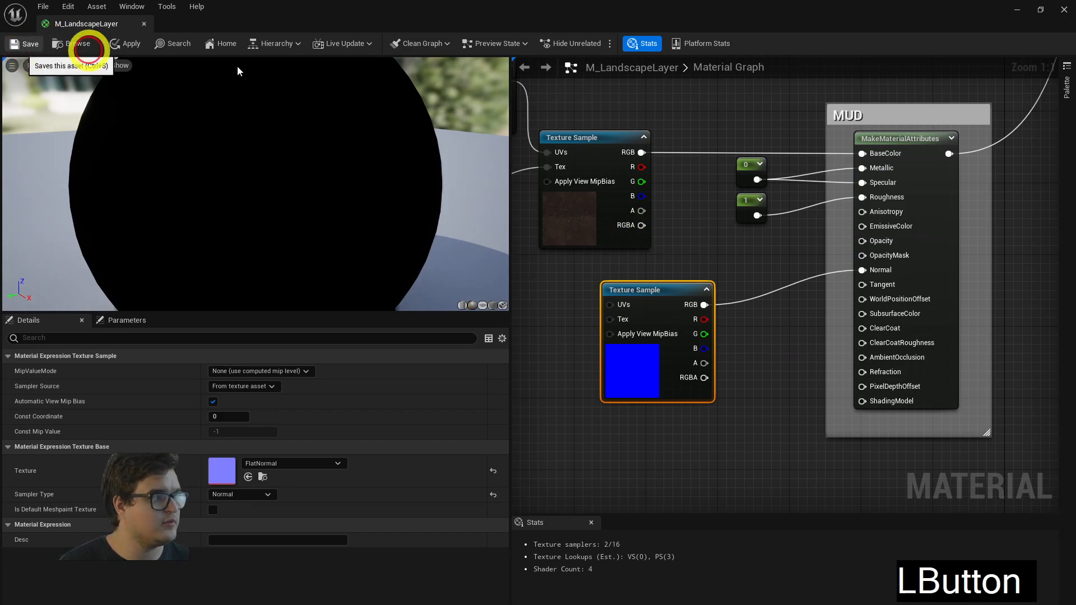
Save the material and inspect the dark grass surface of the landscape in the viewport.
drag(331, 14, 1075, 303)
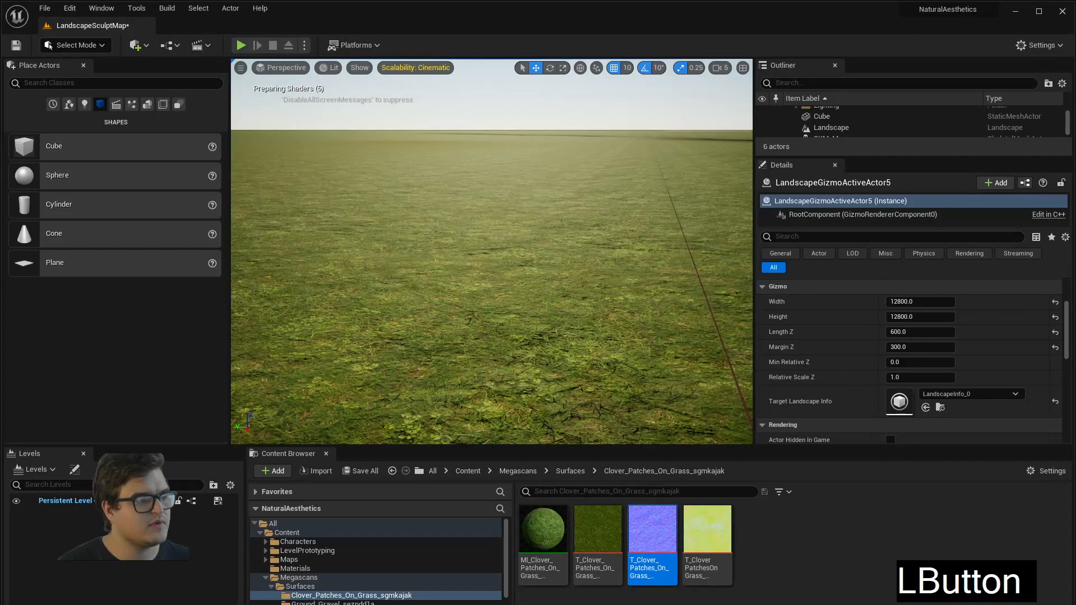
right_drag(498, 185, 499, 275)
key(q)
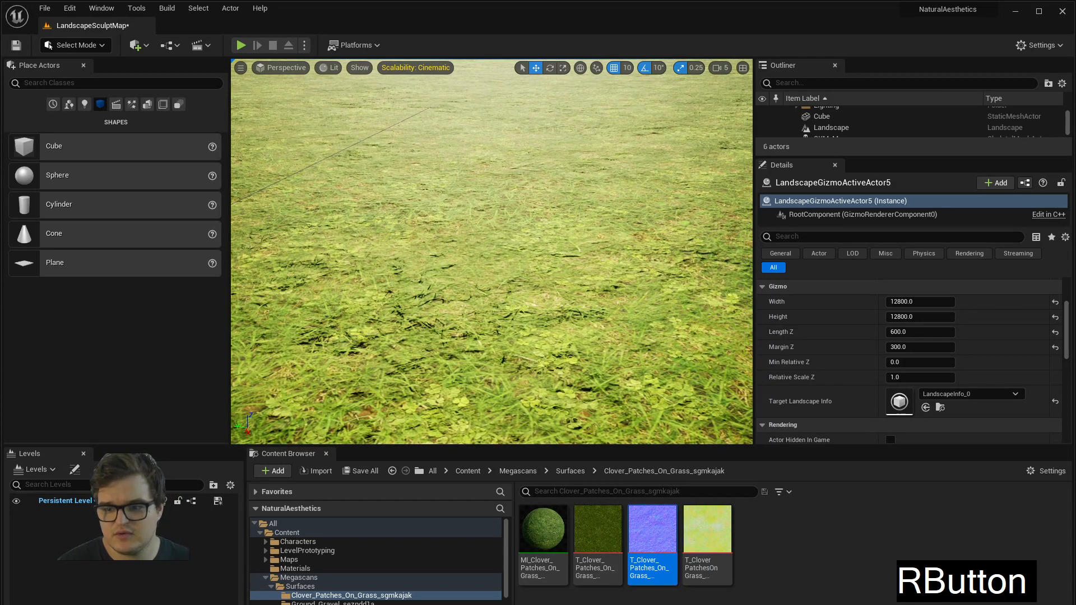
Try FlatNormal as the texture of the DARKGRASS normal Texture Sample and compare the grass in the viewport.
click(890, 431)
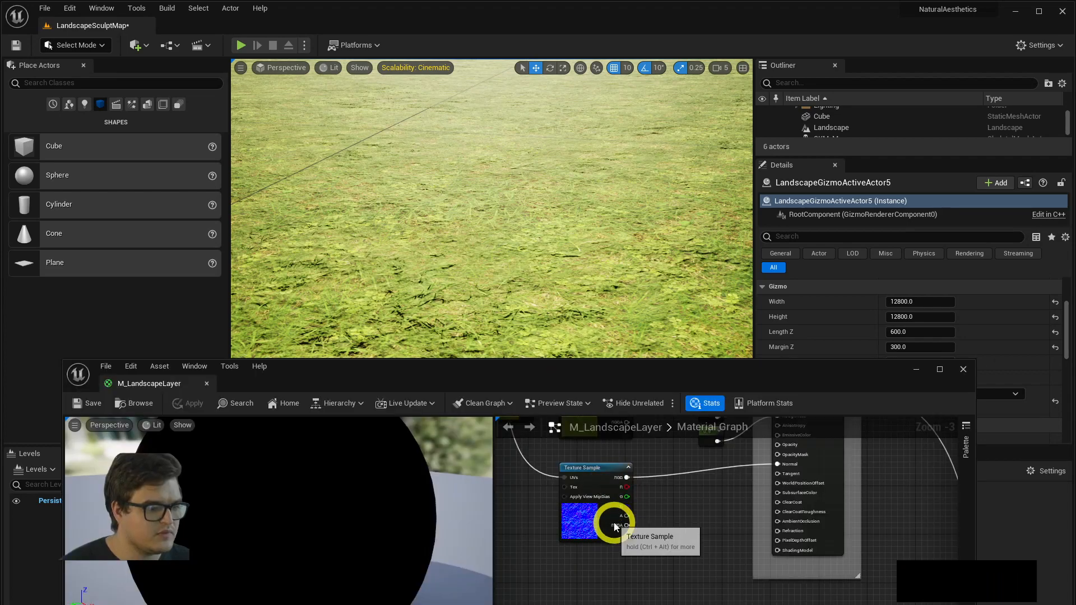
click(597, 533)
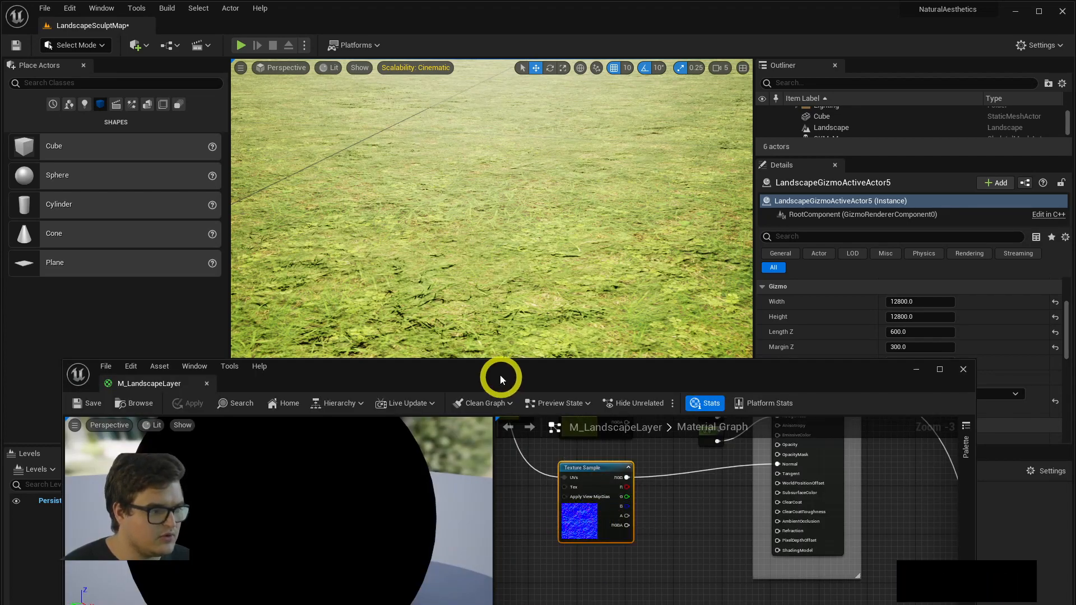
drag(500, 374, 981, 94)
click(787, 497)
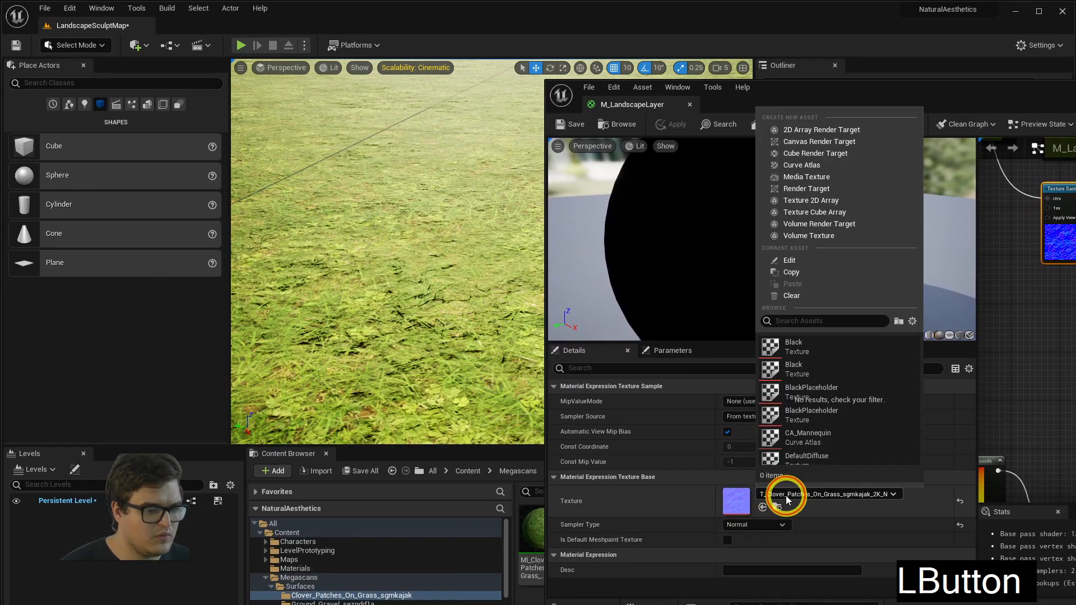
text(flat)
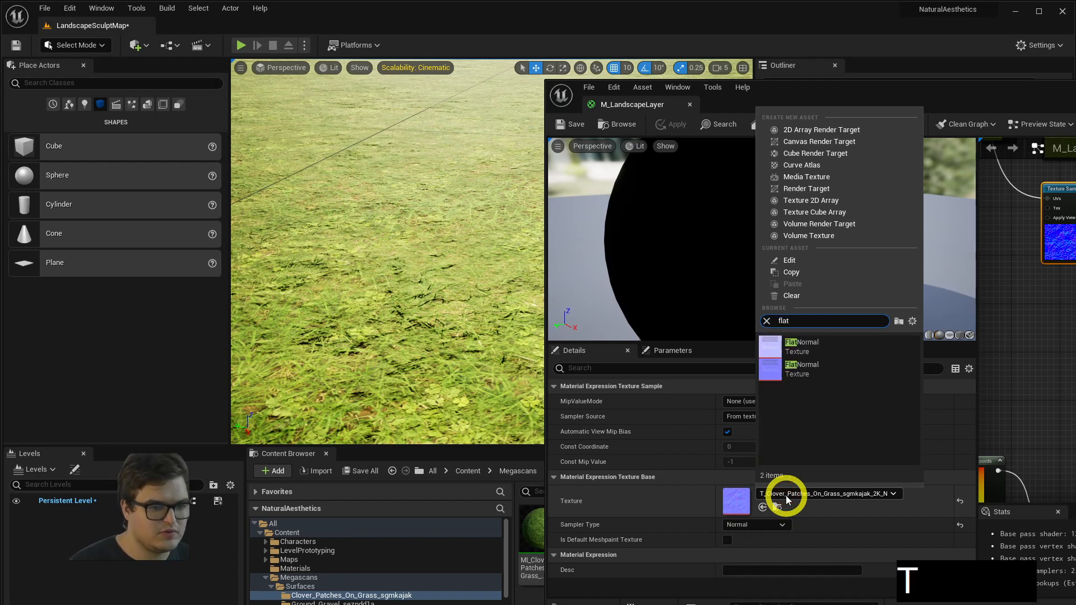
click(816, 351)
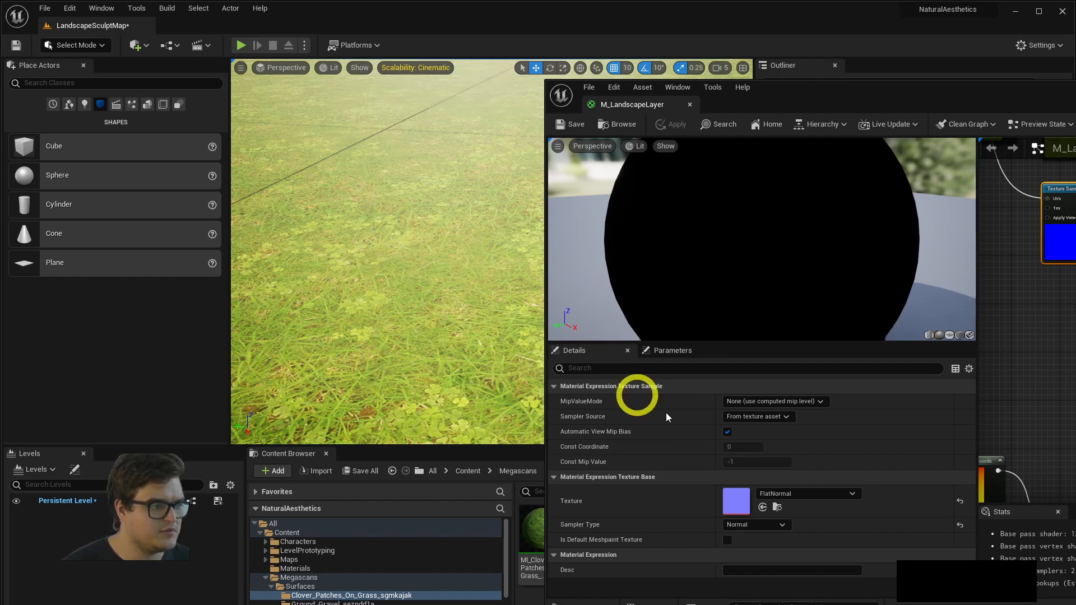
Restore T_Clover_Patches_On_Grass_sgmkajak_2K_N on the DARKGRASS normal Texture Sample, save the material and inspect the grass relief.
click(785, 494)
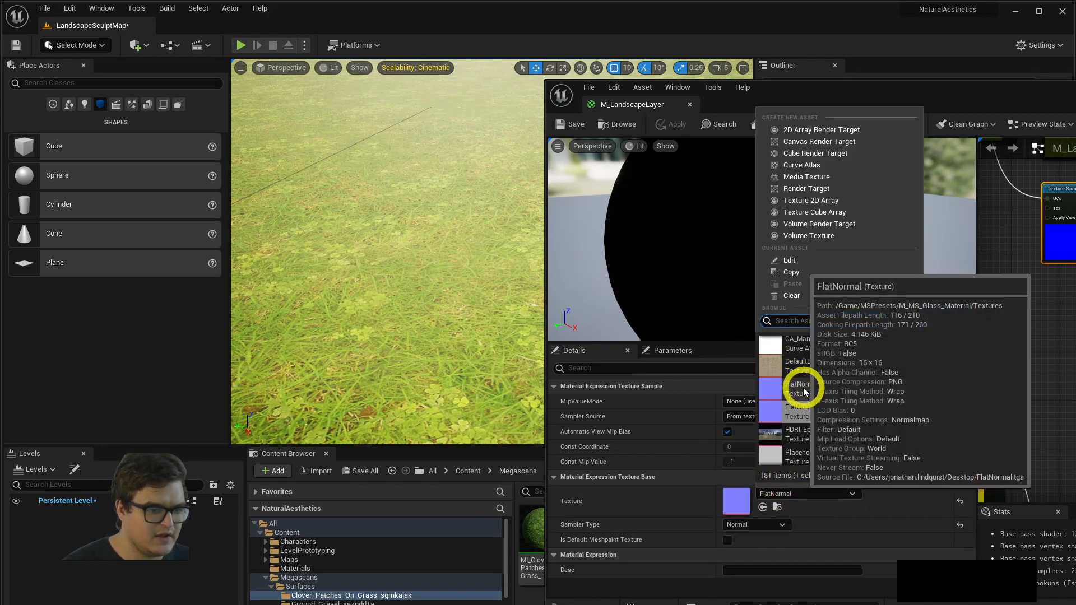
text(grall)
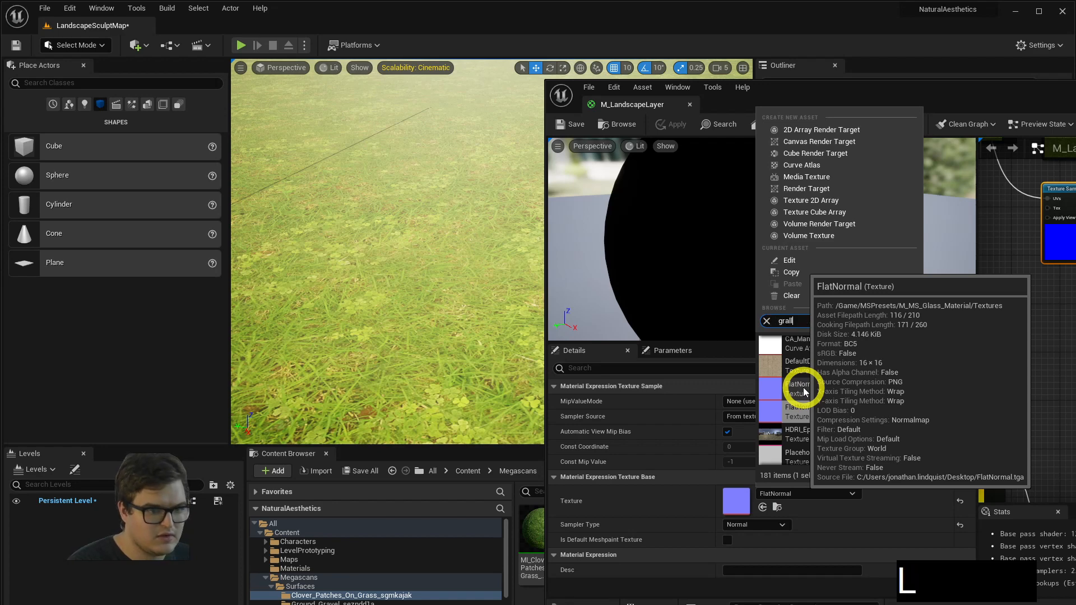
key(BackSpace)
key(BackSpace)
text(ss)
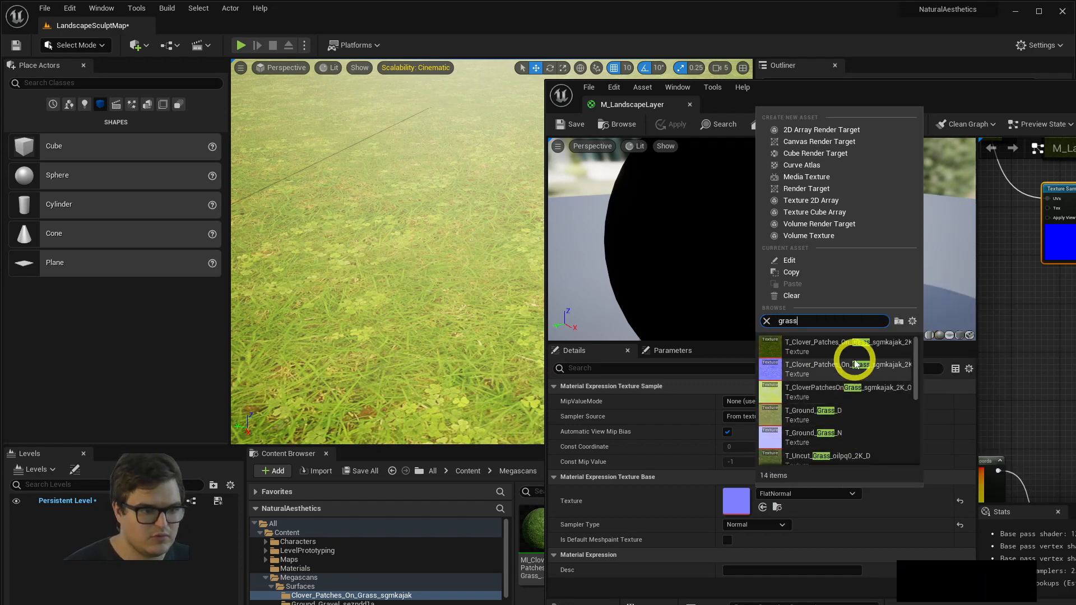
click(810, 366)
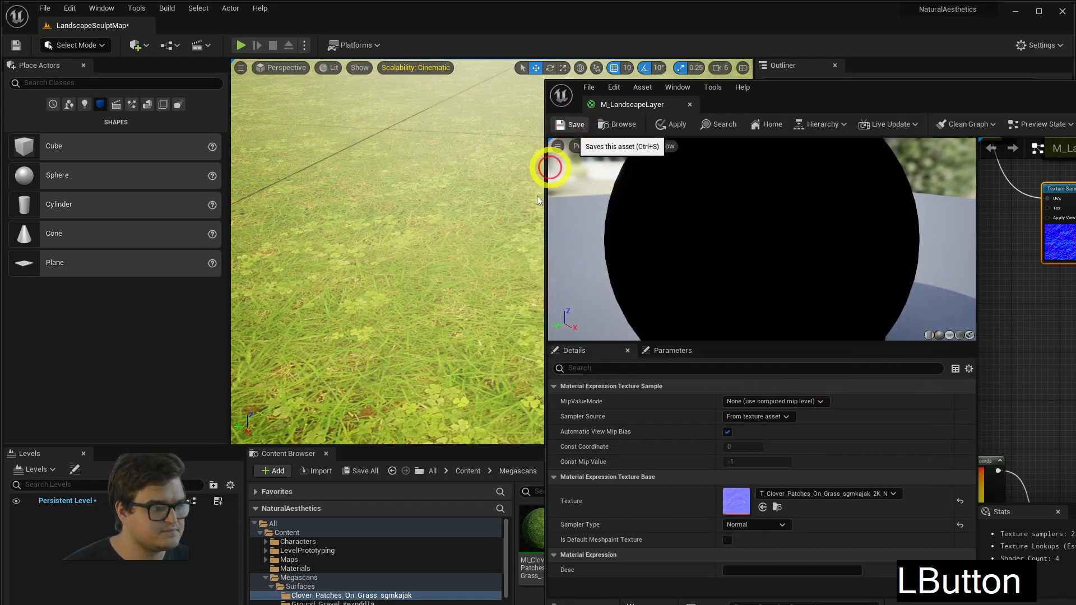
right_drag(421, 313, 370, 194)
key(w)
key(s)
key(d)
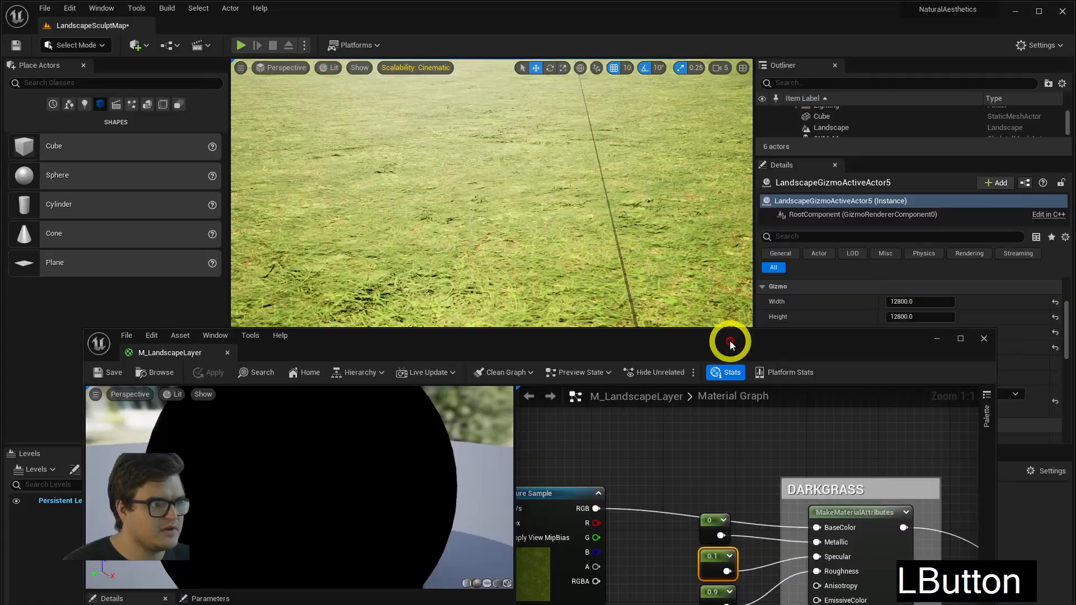
Set the DARKGRASS roughness constant to 0.5, save the material and examine the light reflection on the landscape.
drag(730, 343, 679, 285)
right_drag(653, 531, 618, 492)
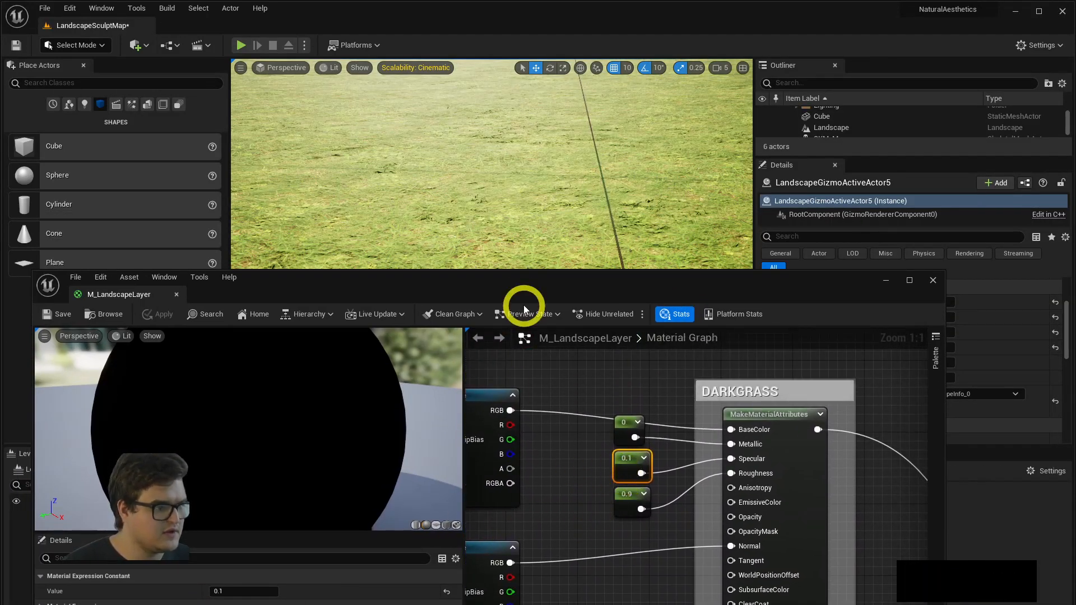
drag(523, 305, 700, 169)
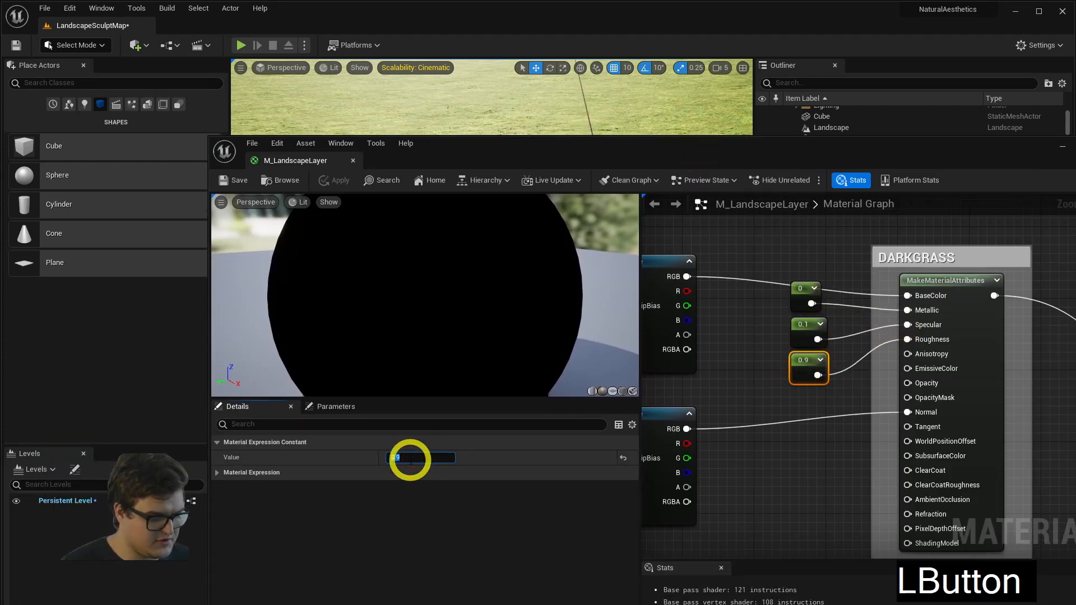
click(789, 425)
drag(514, 263, 447, 230)
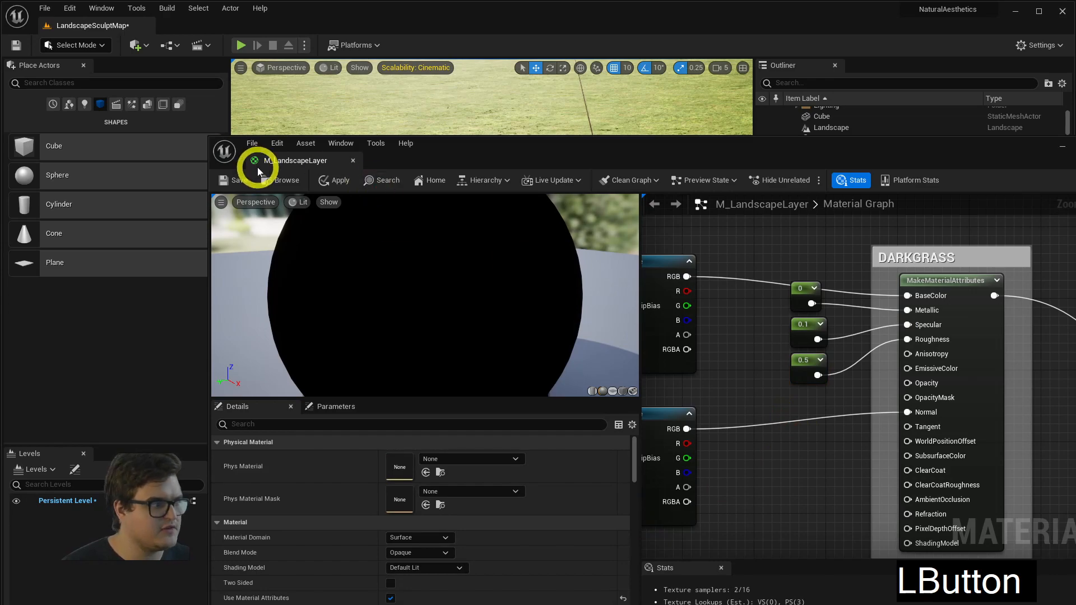
drag(459, 147, 785, 298)
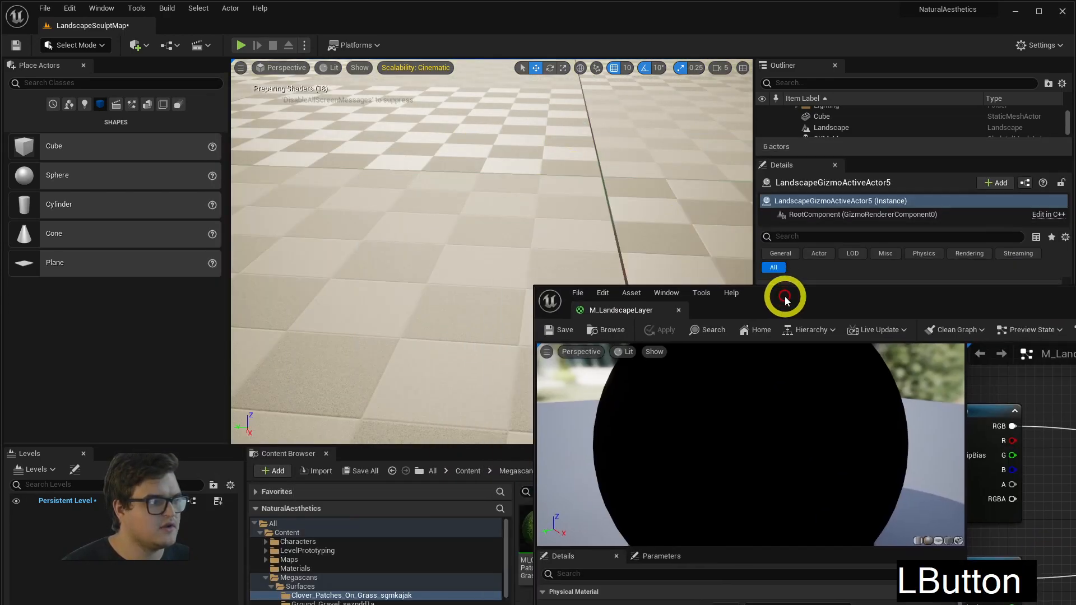
right_drag(432, 257, 454, 244)
drag(869, 294, 472, 368)
right_drag(519, 247, 610, 294)
Set the DARKGRASS specular constant to 0 and its roughness constant to 1, then save and check the landscape.
right_drag(638, 486, 626, 435)
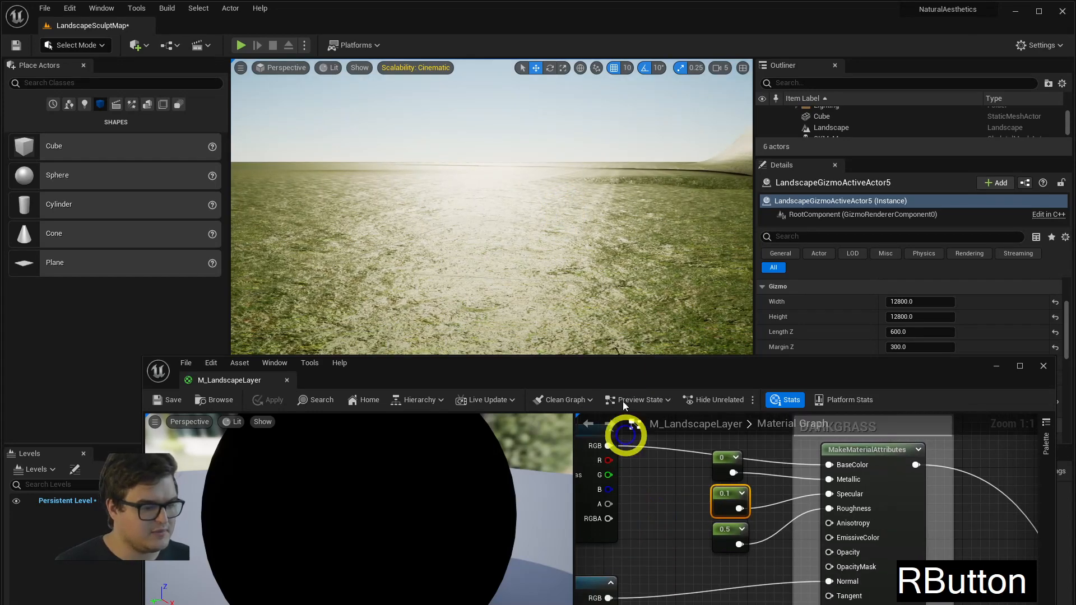
drag(608, 373, 801, 113)
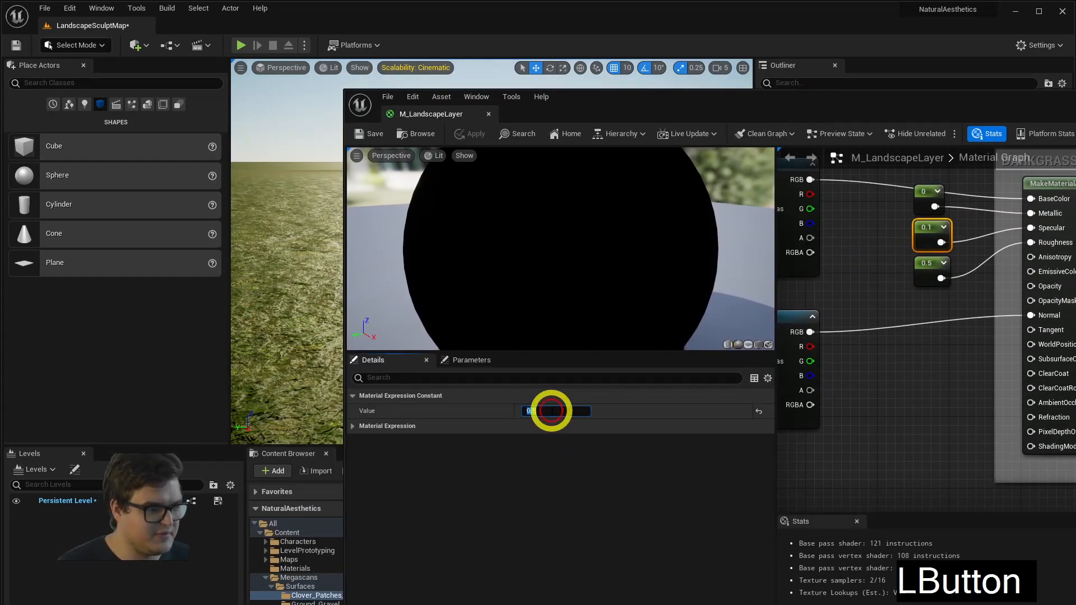
text(0)
right_drag(914, 295, 844, 320)
click(856, 300)
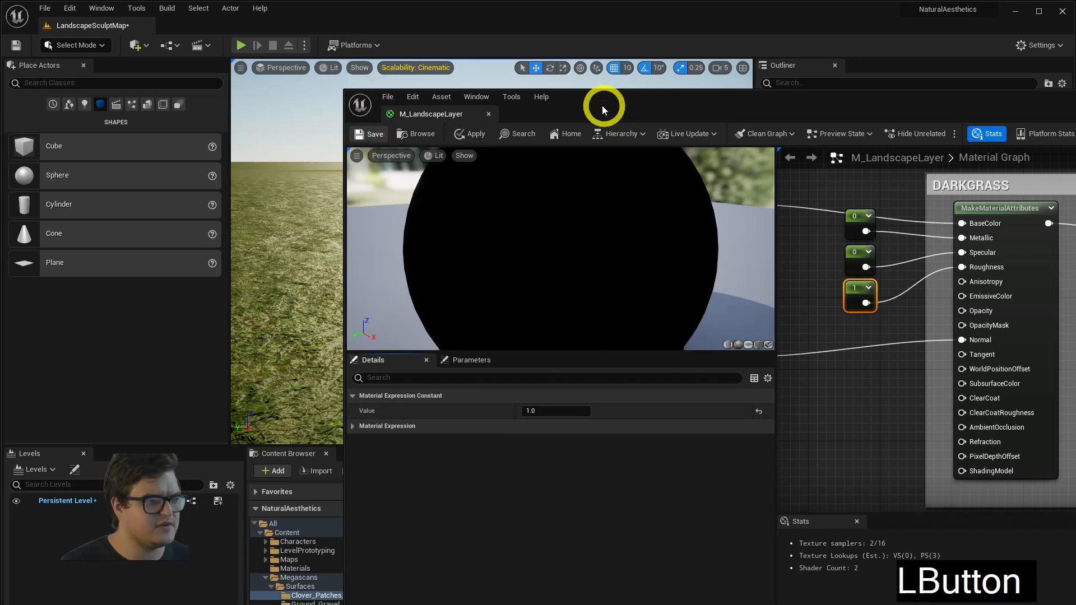
drag(602, 106, 783, 418)
right_drag(509, 228, 499, 155)
key(w)
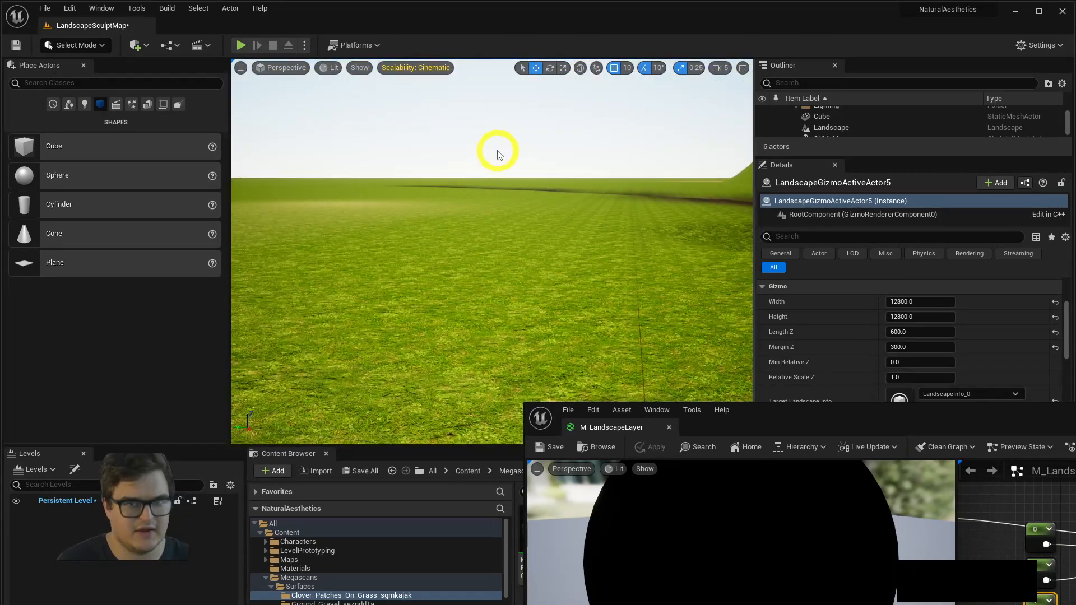
Move the FlatNormal Texture Sample slightly lower beside the LIGHTGRASS group and inspect the hilly part of the landscape.
drag(928, 432, 514, 193)
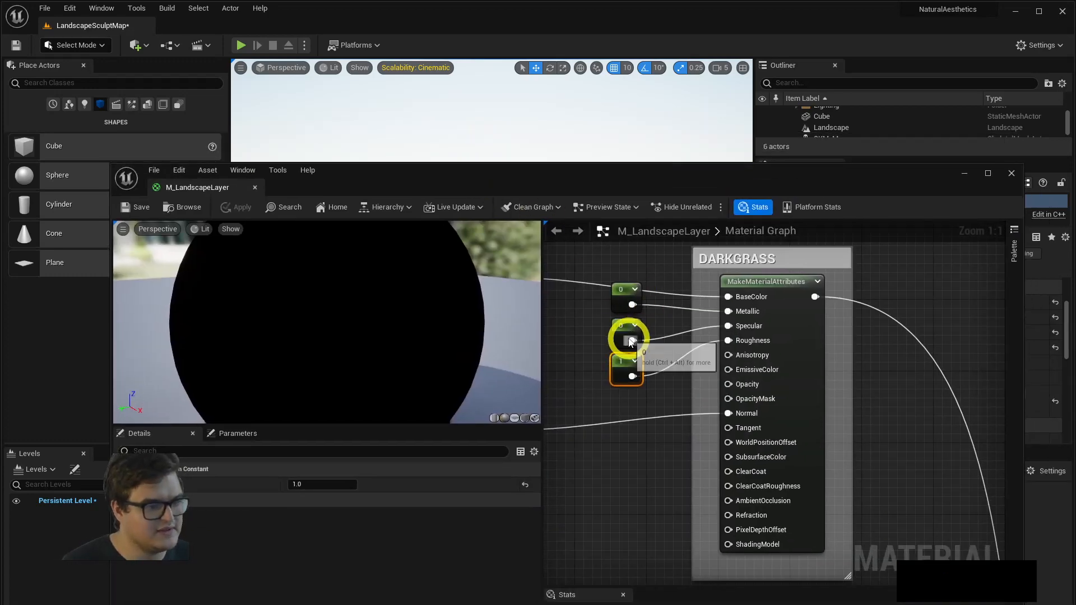
scroll(616, 342, down, 5)
right_drag(619, 377, 745, 370)
right_drag(767, 463, 757, 343)
right_drag(768, 438, 747, 313)
scroll(777, 372, up, 3)
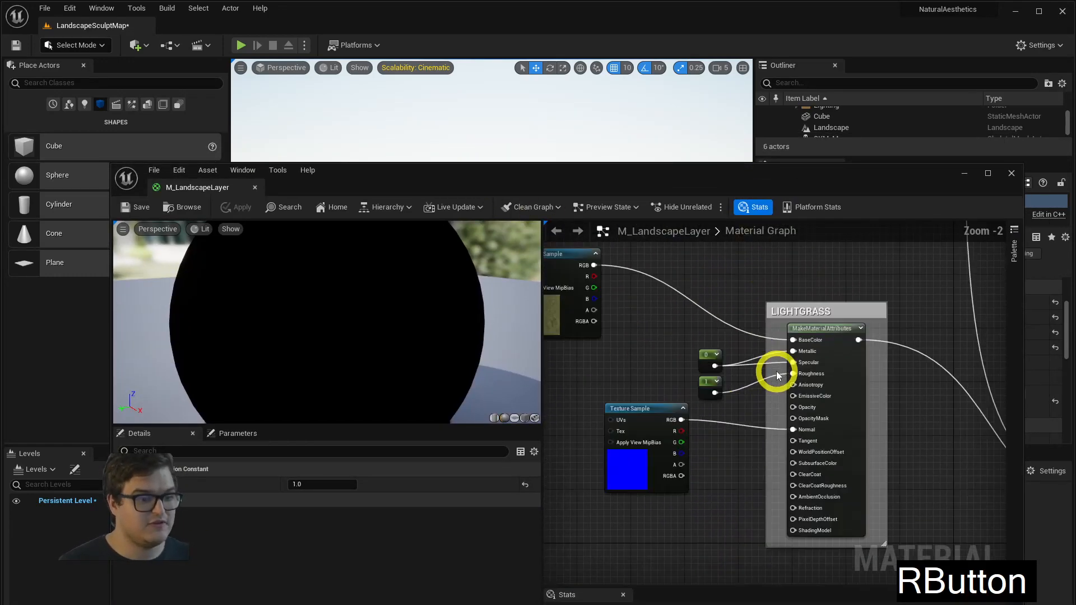
scroll(777, 372, up, 1)
drag(641, 415, 651, 439)
drag(654, 185, 630, 544)
right_drag(671, 244, 666, 344)
key(d)
key(w)
Assign T_Trampled_Coal_vbwkdallw_2K_N as the texture of the MUD group's normal Texture Sample.
drag(812, 533, 724, 129)
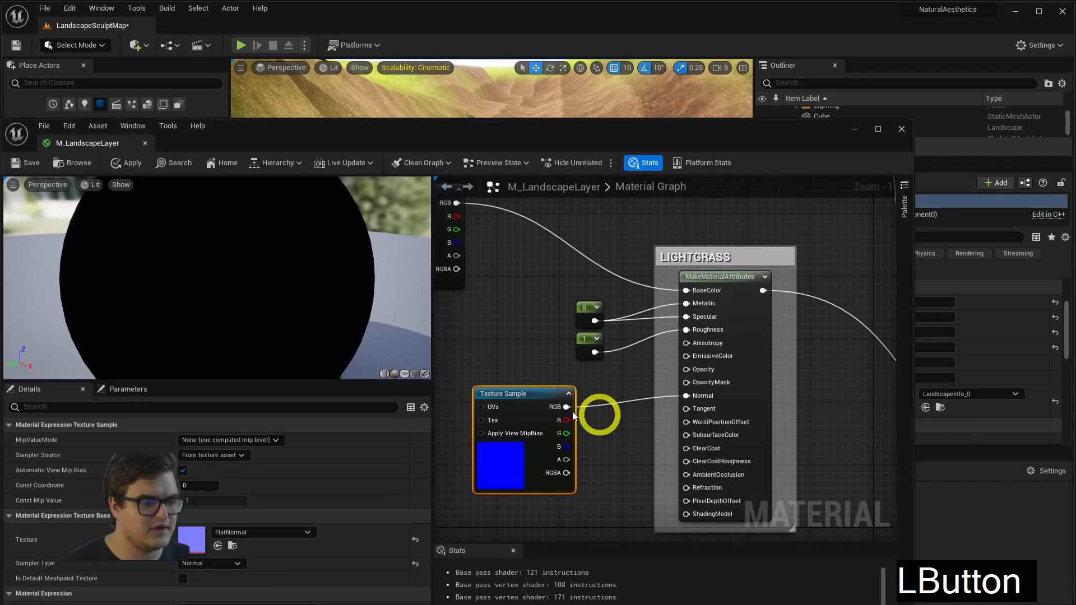
scroll(622, 418, down, 5)
right_drag(635, 440, 650, 247)
right_drag(645, 452, 660, 344)
scroll(639, 416, up, 6)
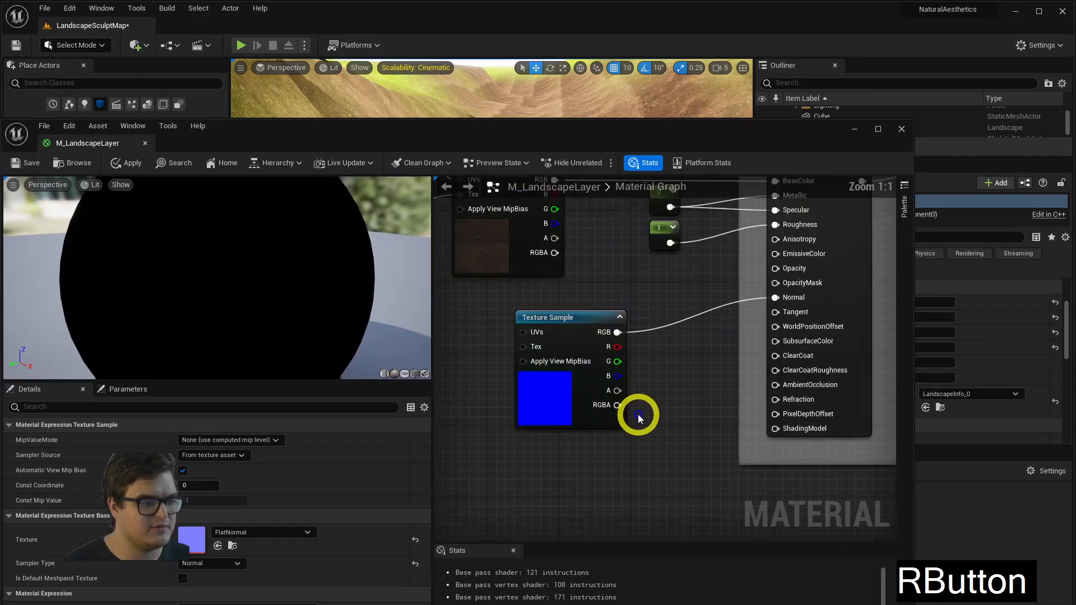
click(558, 390)
click(237, 534)
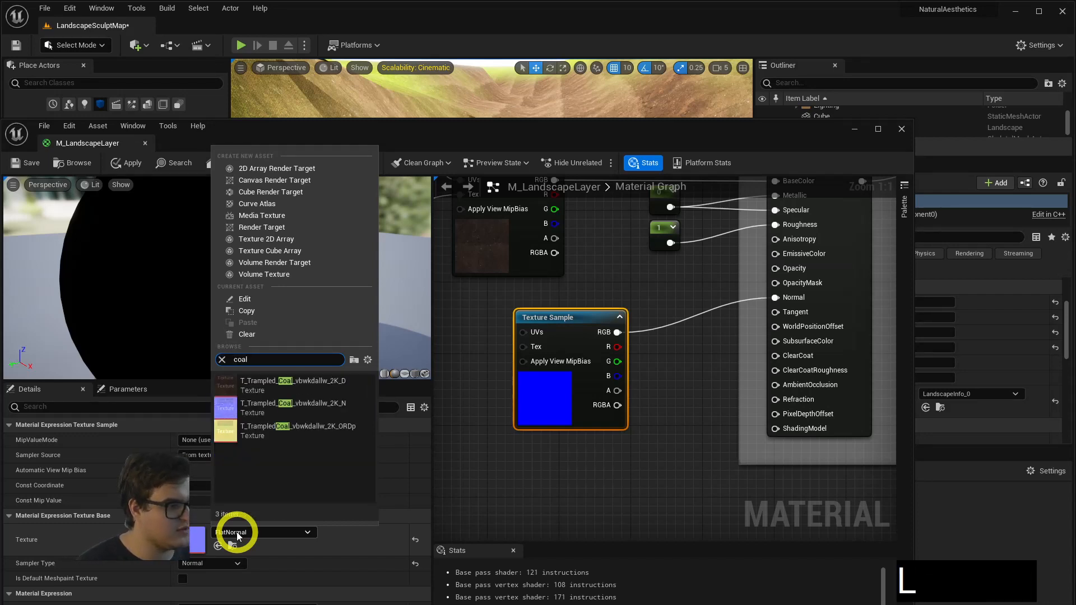
click(306, 405)
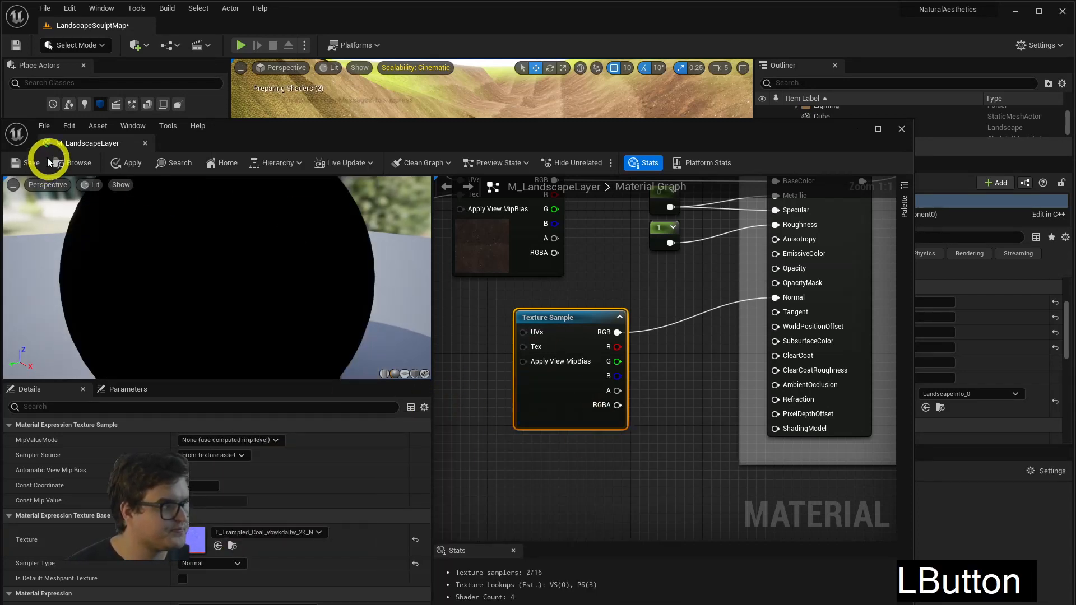
Examine the muddy slopes and the sandy valley floor of the landscape up close.
drag(421, 122, 509, 486)
key(a)
right_drag(579, 325, 658, 272)
right_drag(578, 231, 605, 319)
key(d)
key(s)
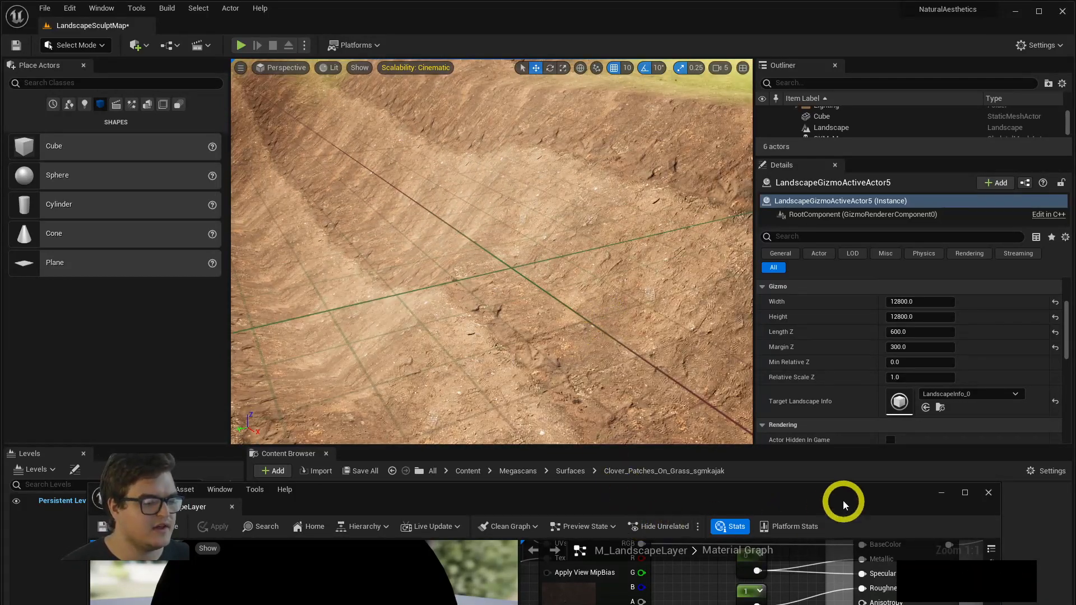
drag(374, 497, 345, 378)
key(e)
right_drag(392, 235, 335, 172)
key(d)
key(e)
right_drag(498, 185, 396, 250)
key(w)
key(q)
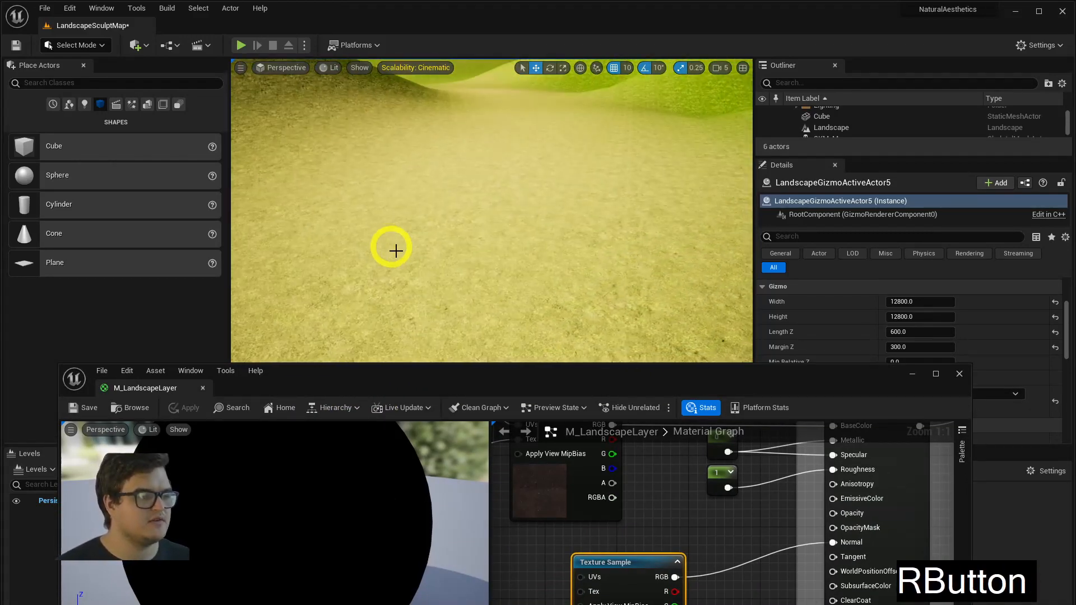
Assign T_Ground_Gravel_sezndd1a_2K_N as the texture of the SAND group's normal Texture Sample and save the material.
right_drag(684, 504, 743, 565)
scroll(588, 501, down, 4)
right_drag(634, 453, 685, 518)
right_drag(667, 450, 656, 489)
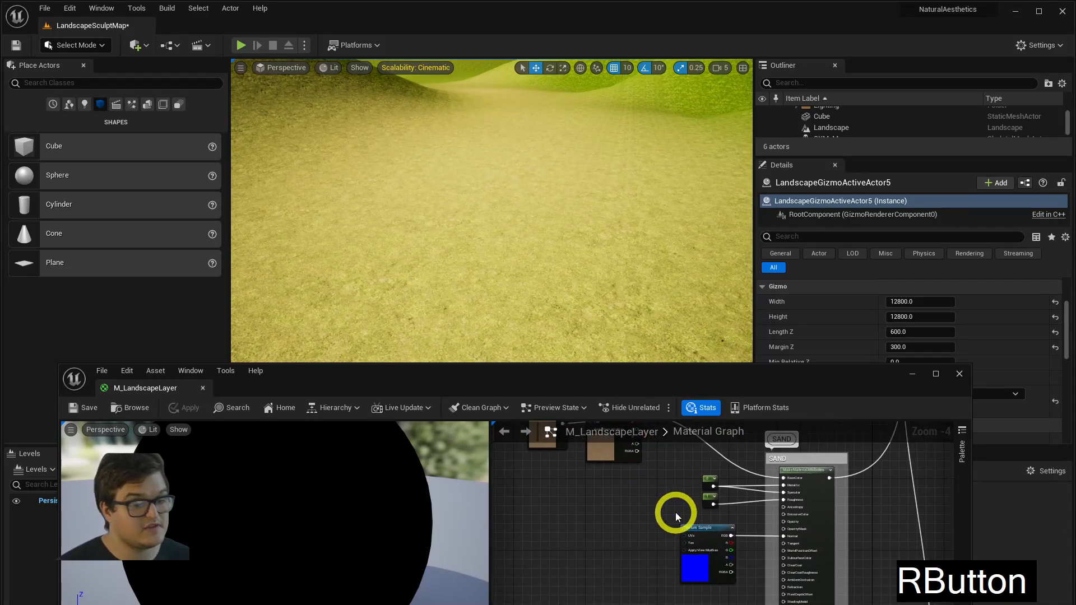
scroll(711, 527, up, 4)
scroll(705, 601, down, 4)
right_drag(699, 561, 673, 462)
scroll(676, 547, up, 1)
scroll(667, 513, up, 3)
click(668, 530)
drag(540, 375, 624, 142)
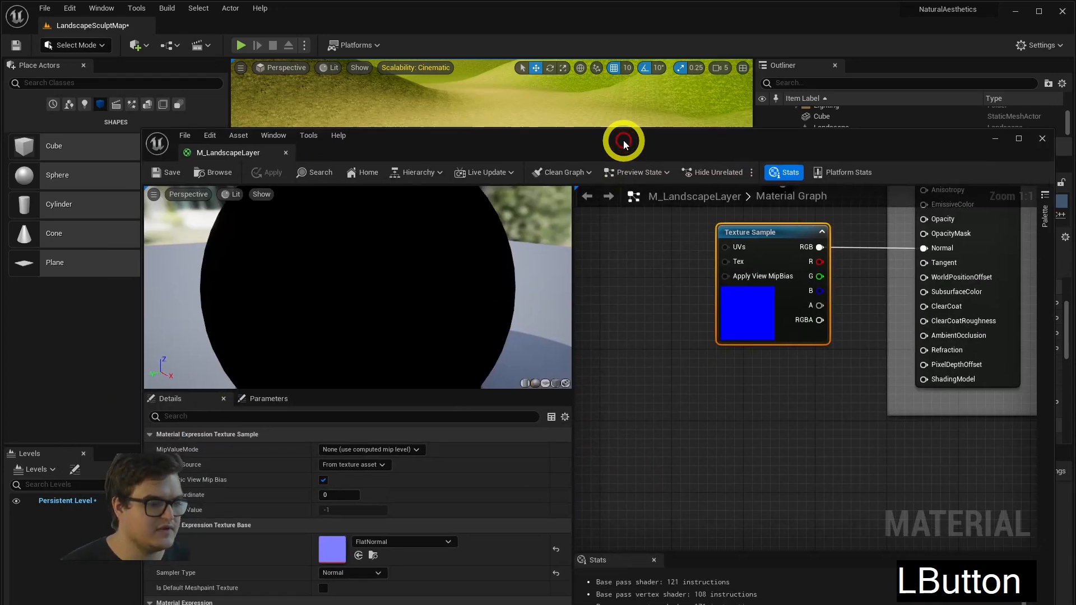
click(366, 543)
text(grave)
key(Down)
key(Down)
key(Down)
key(Down)
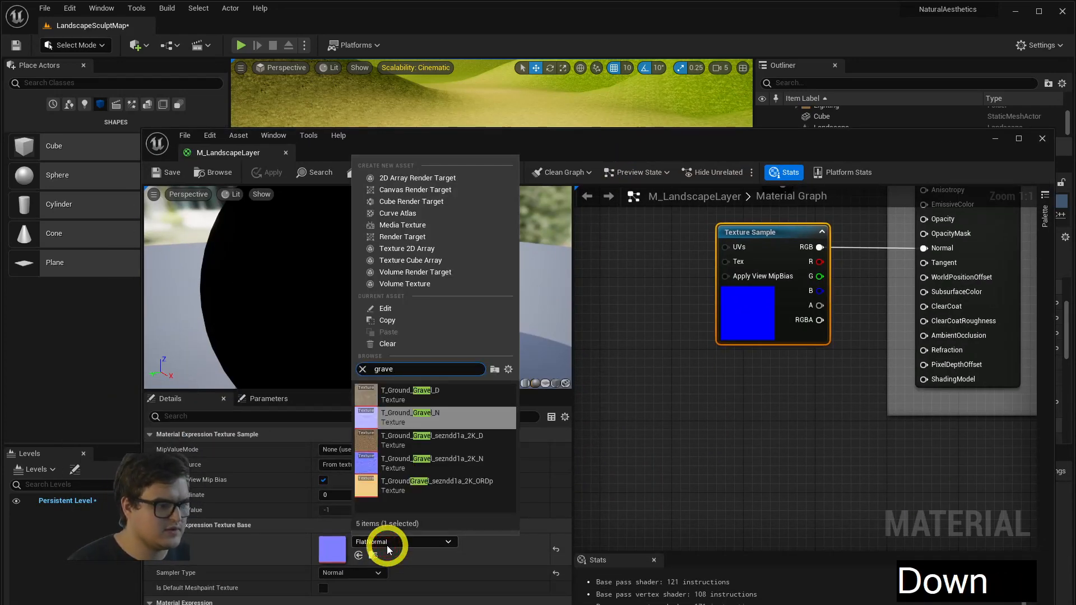
key(Up)
key(Return)
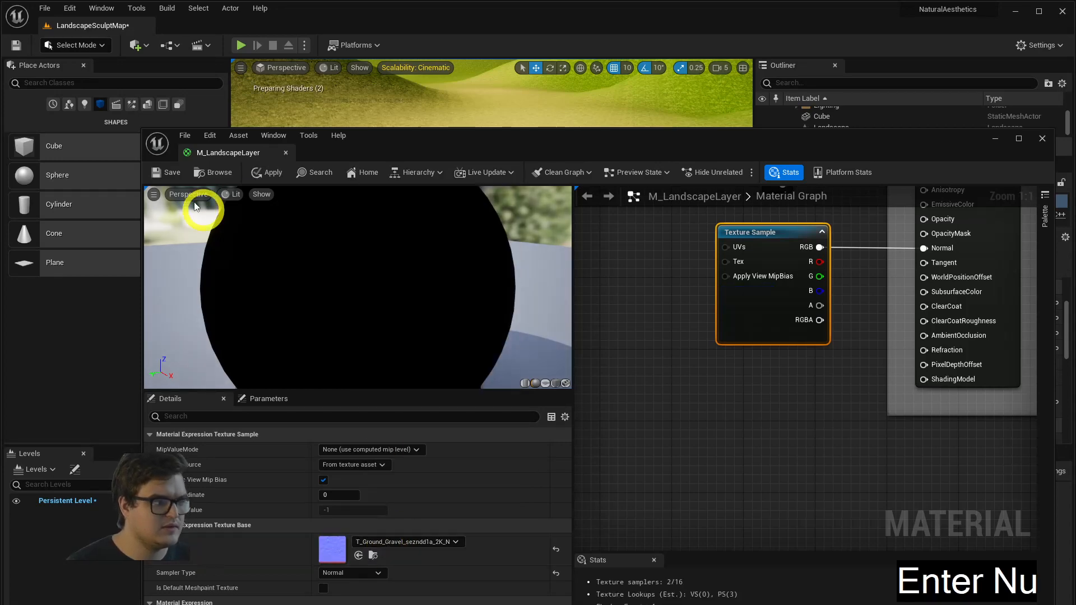
click(159, 163)
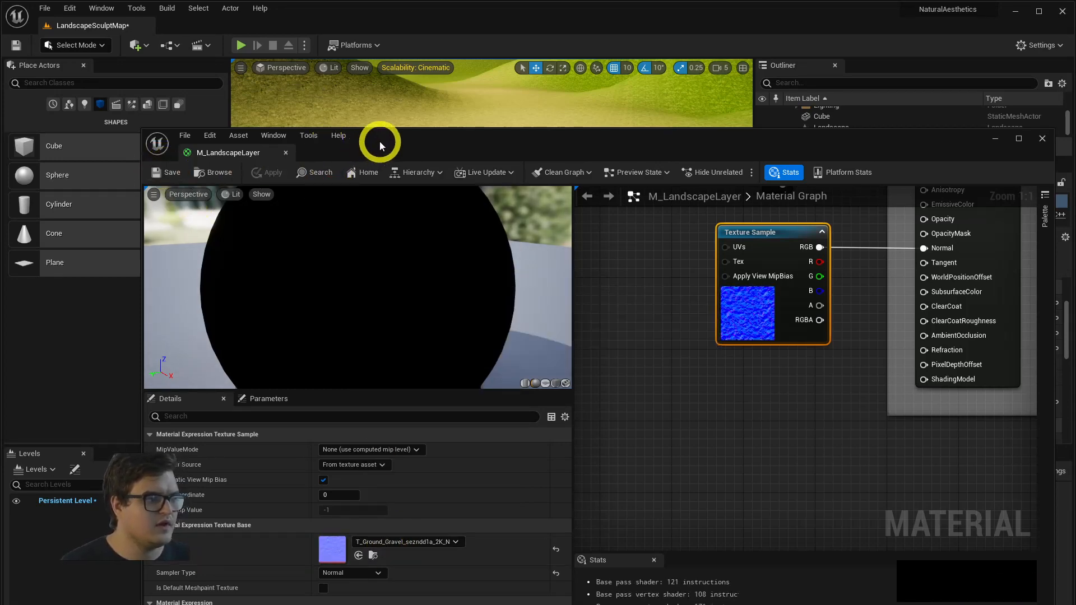
Check the sandy ground, then try T_Ground_Gravel_N as the SAND group's normal texture, save and compare it on the landscape.
drag(382, 139, 353, 484)
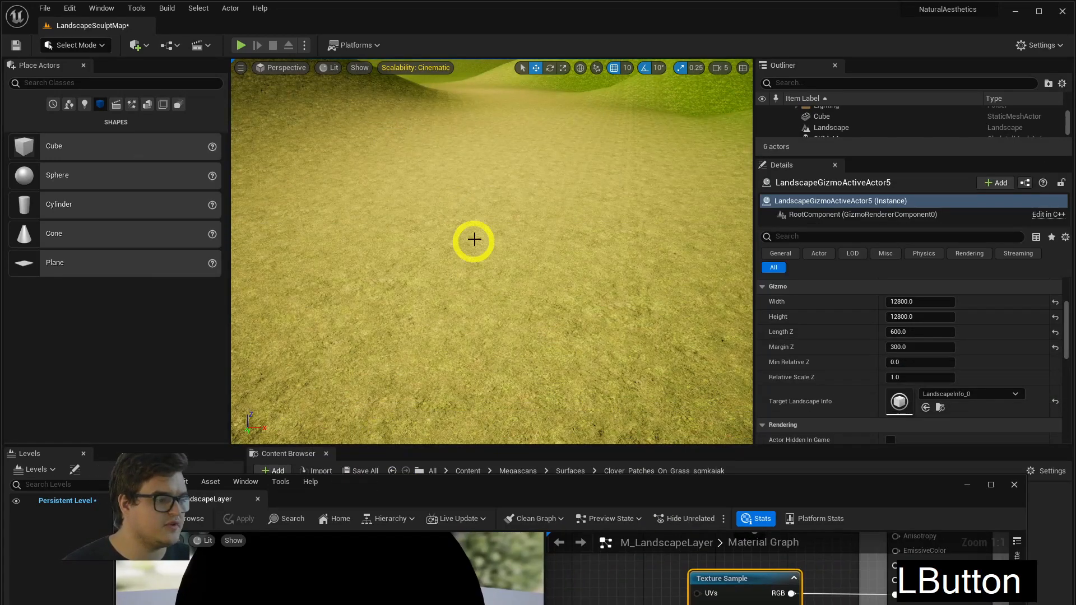
right_drag(474, 240, 559, 272)
key(e)
key(w)
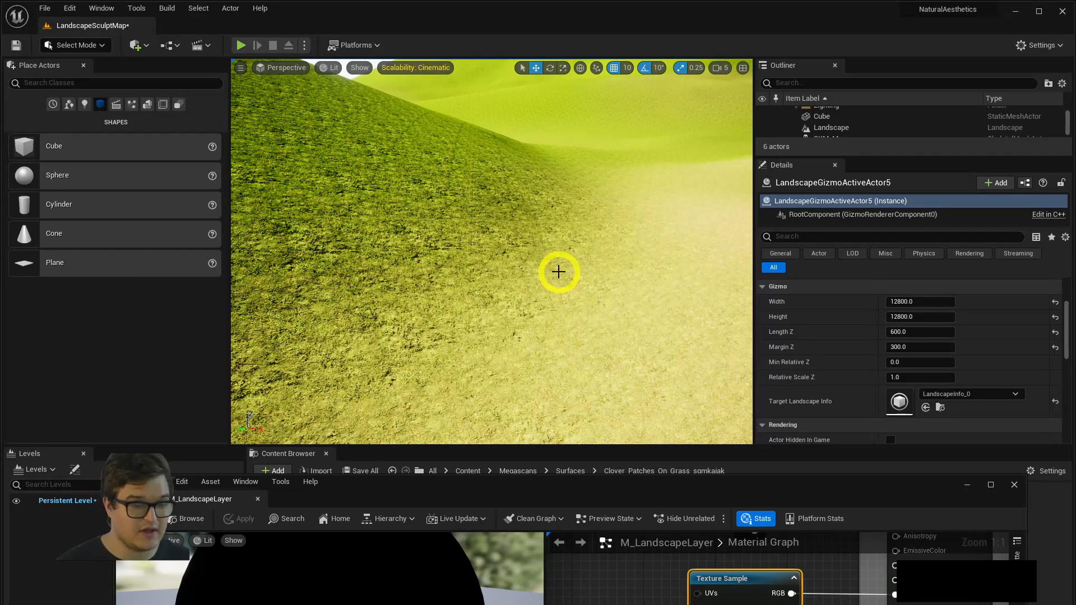
drag(640, 498, 750, 137)
click(443, 532)
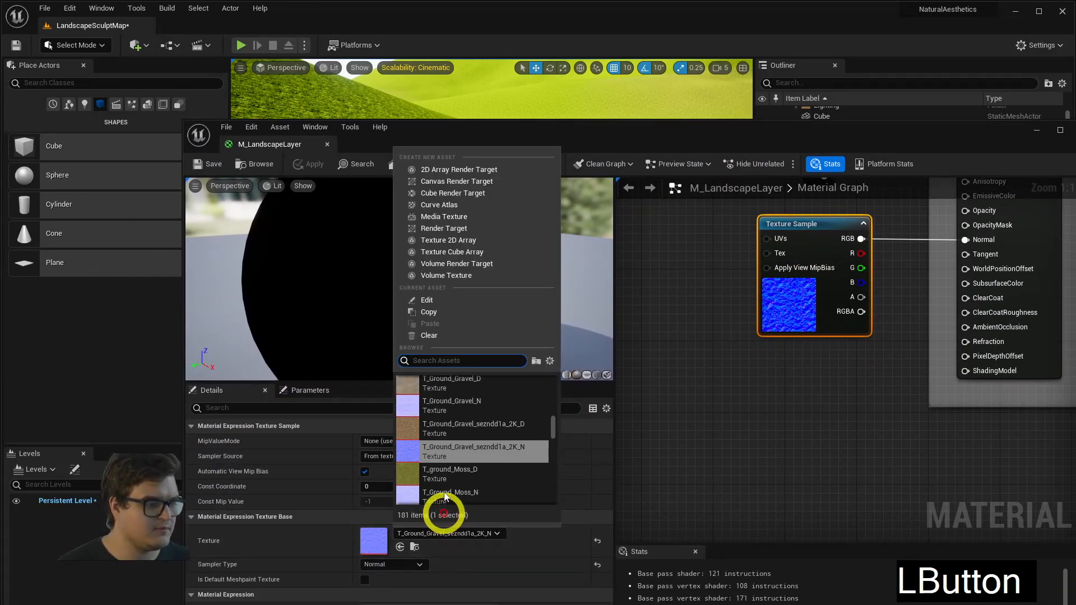
click(468, 405)
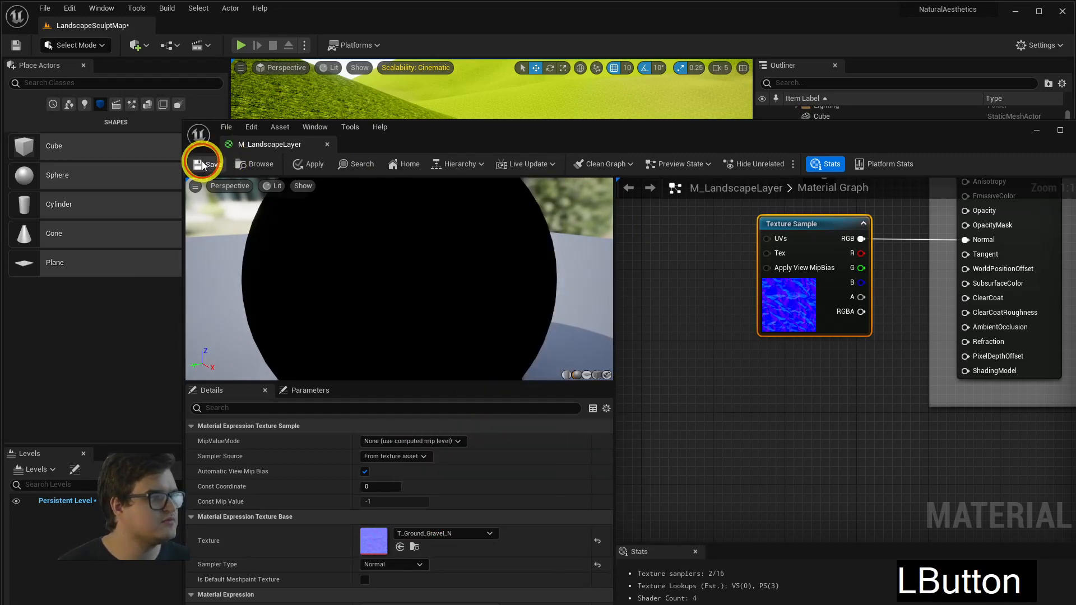
drag(442, 135, 995, 427)
right_drag(569, 290, 407, 278)
key(w)
key(a)
key(d)
Set the SAND group's normal Texture Sample back to T_Ground_Gravel_sezndd1a_2K_N and save the material.
drag(949, 423, 487, 104)
click(514, 508)
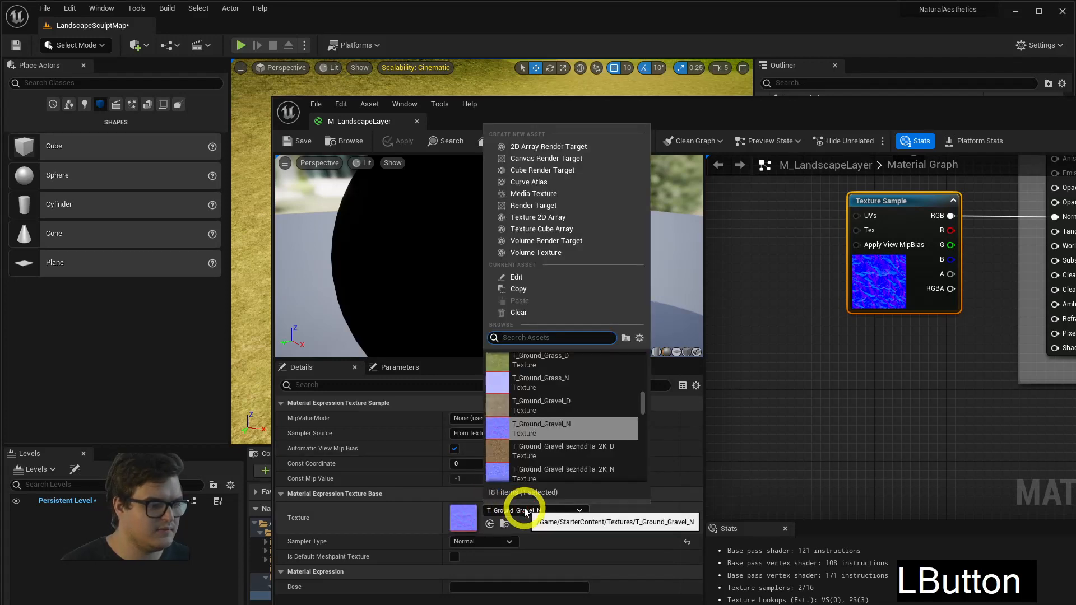
click(547, 458)
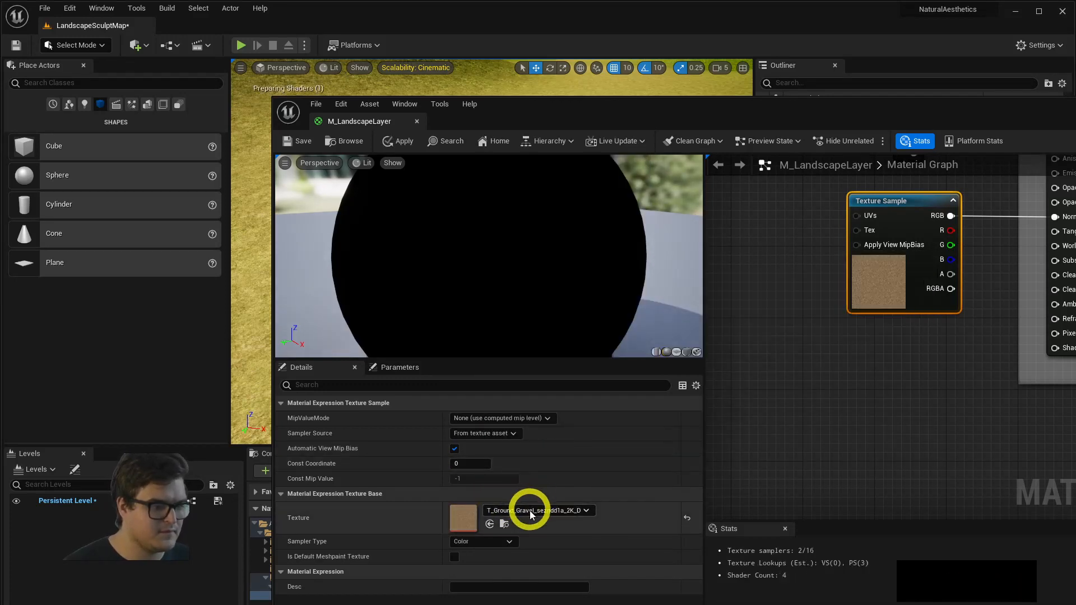
click(530, 510)
click(566, 452)
click(304, 141)
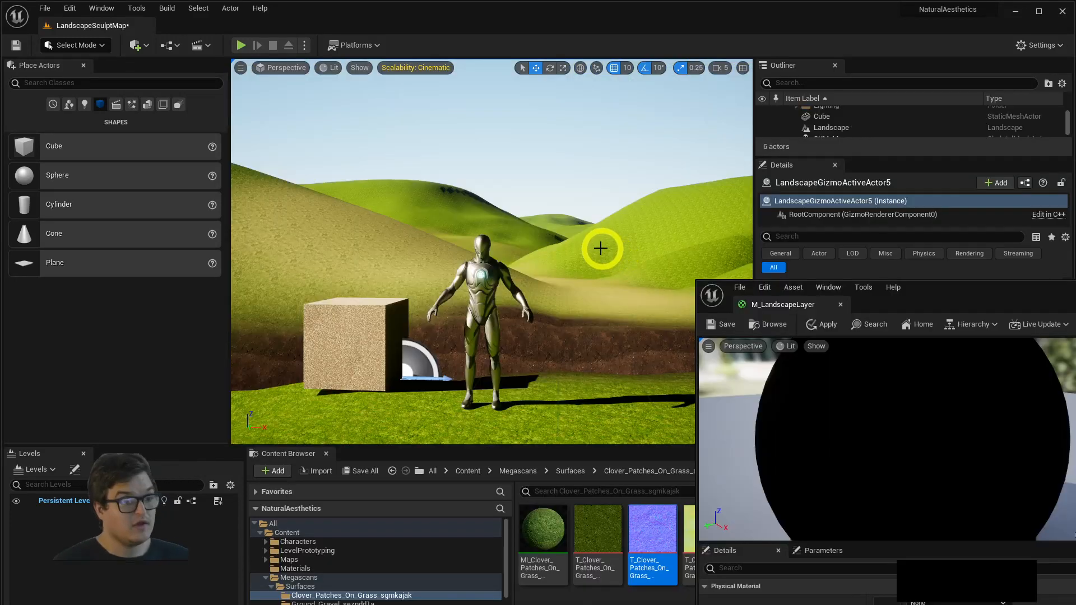
Fly around the landscape to examine how the grass, sand and mud layers look from several angles.
key(s)
right_drag(585, 240, 672, 275)
key(a)
key(w)
key(w)
key(q)
key(d)
key(a)
key(s)
key(e)
key(d)
key(s)
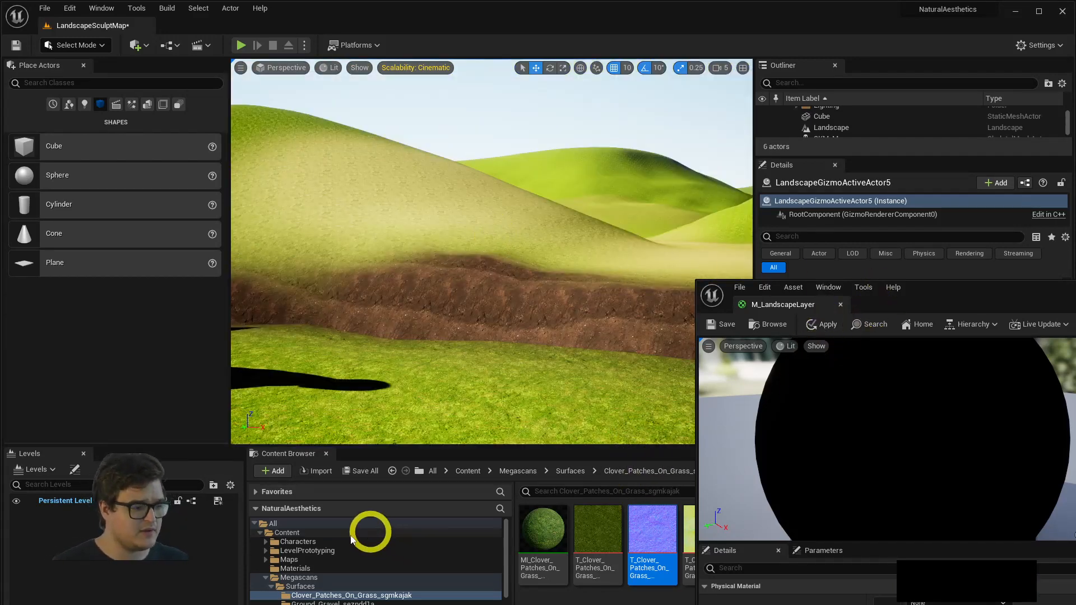
Show the Materials folder, and move the MUD group's normal Texture Sample beneath its base color nodes in the graph.
click(328, 570)
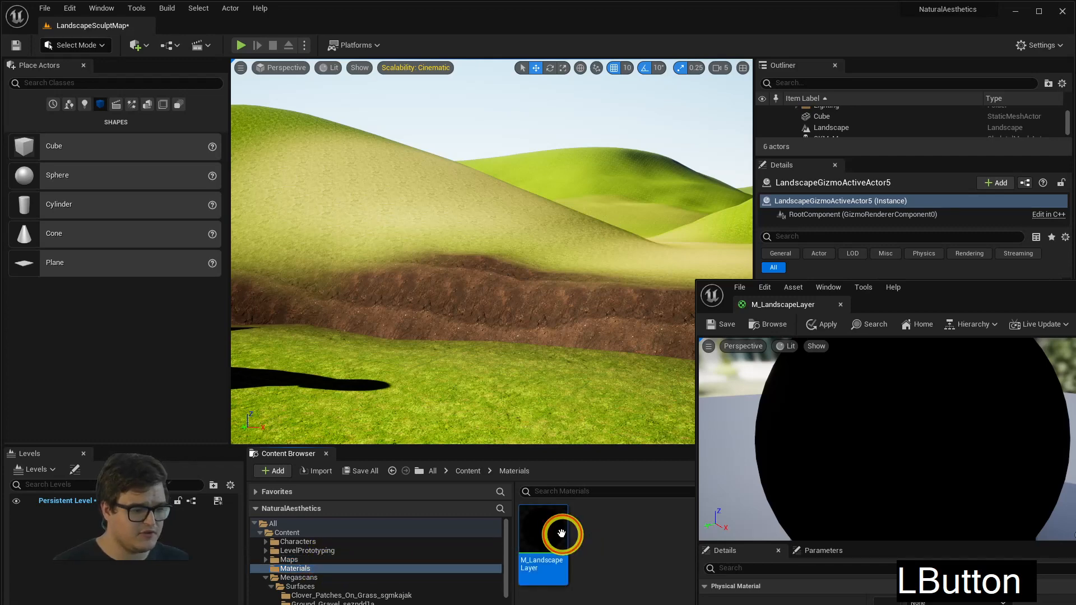
mouse_move(422, 278)
right_down()
mouse_move(465, 241)
mouse_move(414, 276)
right_up()
drag(940, 297, 271, 137)
scroll(644, 365, down, 2)
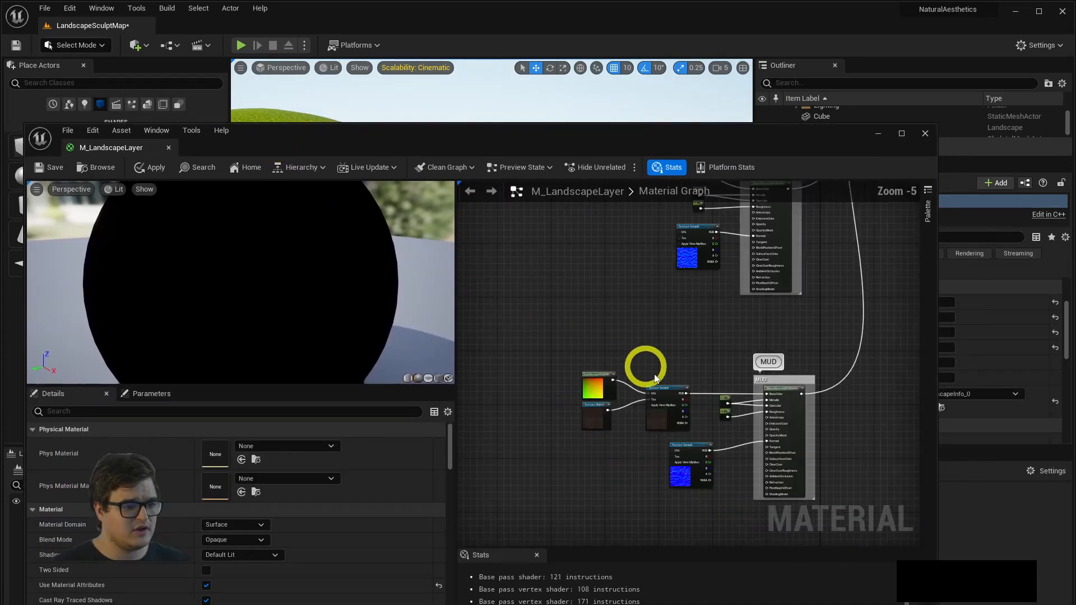
right_drag(644, 365, 534, 278)
right_drag(605, 375, 652, 402)
drag(645, 397, 597, 410)
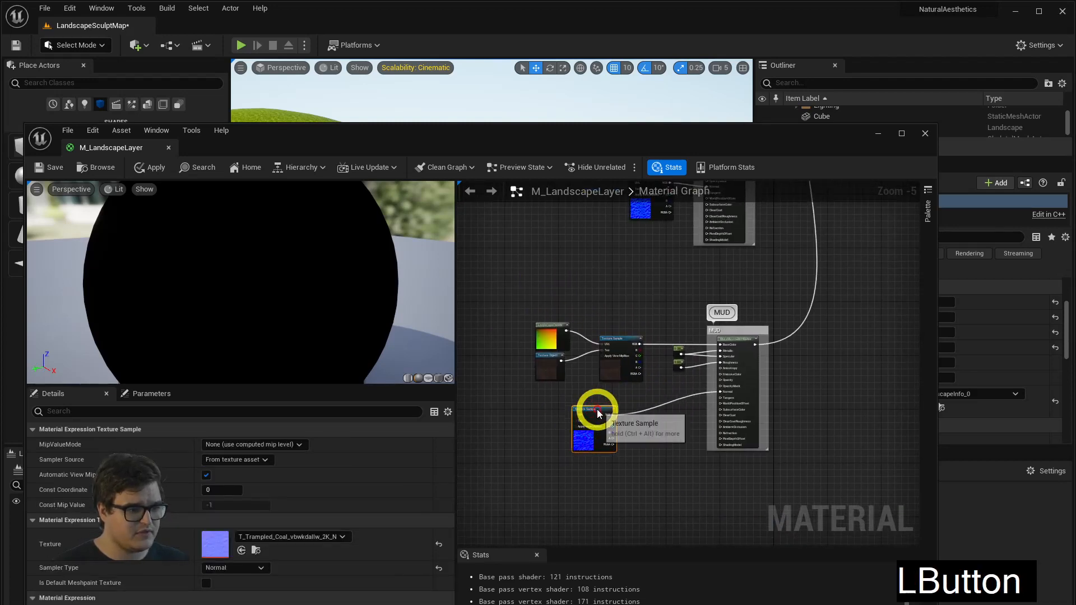
right_drag(564, 227, 654, 394)
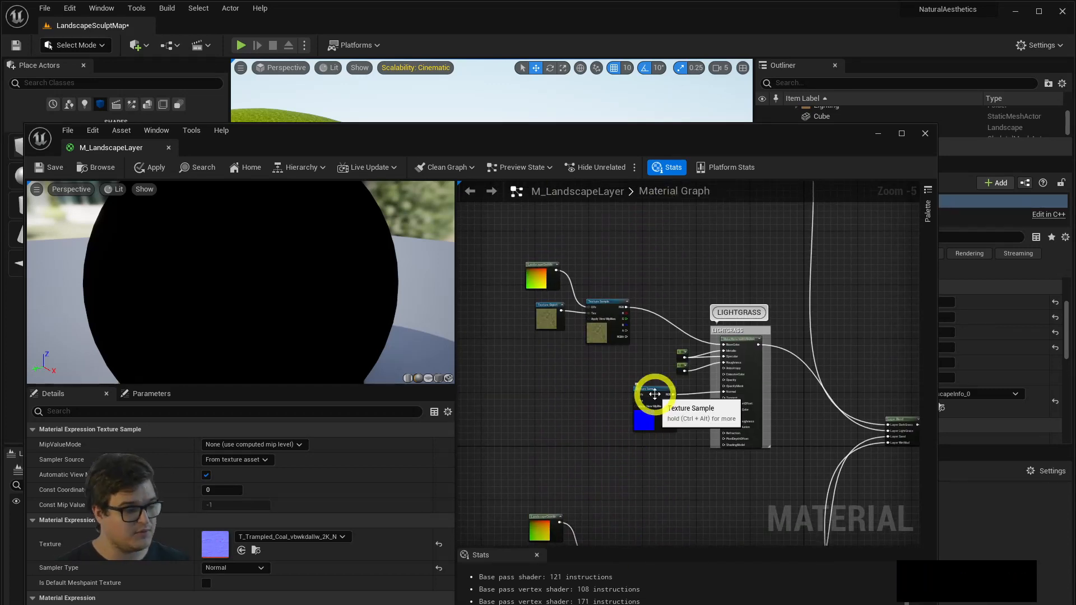
right_drag(575, 329, 615, 367)
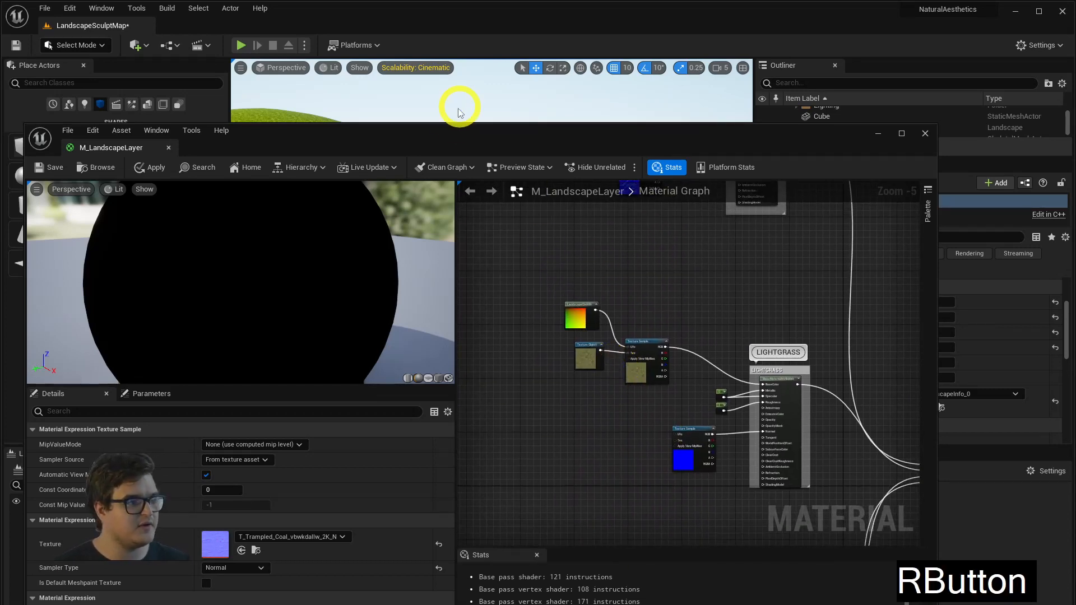
Switch to Landscape mode for layer painting and select the Sand target layer, facing the sandy patch on the hill.
drag(455, 131, 561, 418)
right_drag(559, 232, 377, 193)
key(e)
key(w)
click(102, 46)
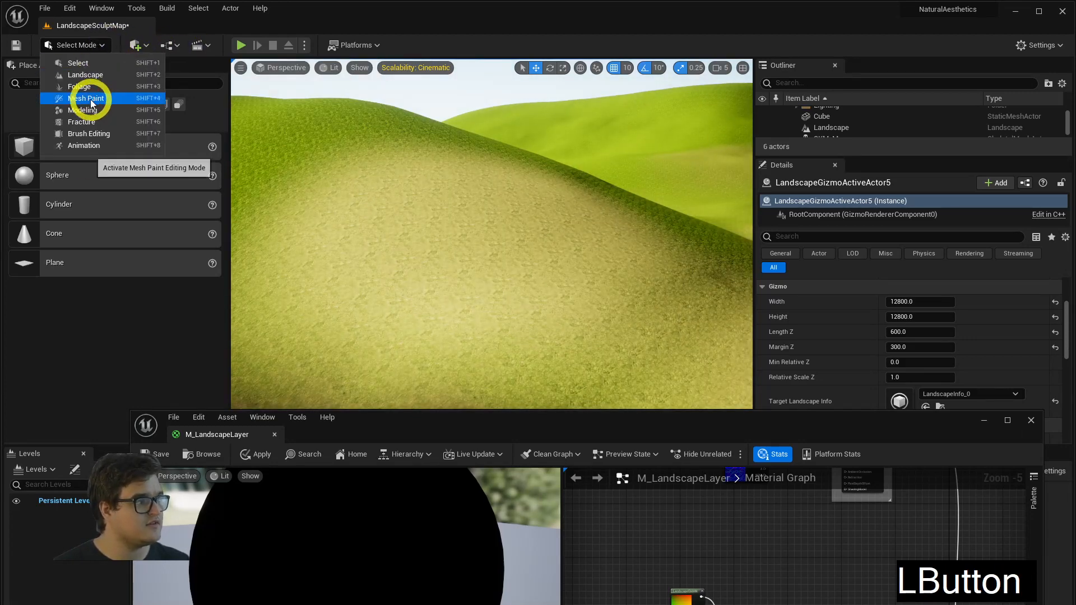
click(100, 75)
click(56, 387)
right_drag(514, 269, 587, 267)
key(a)
key(w)
right_drag(490, 240, 399, 312)
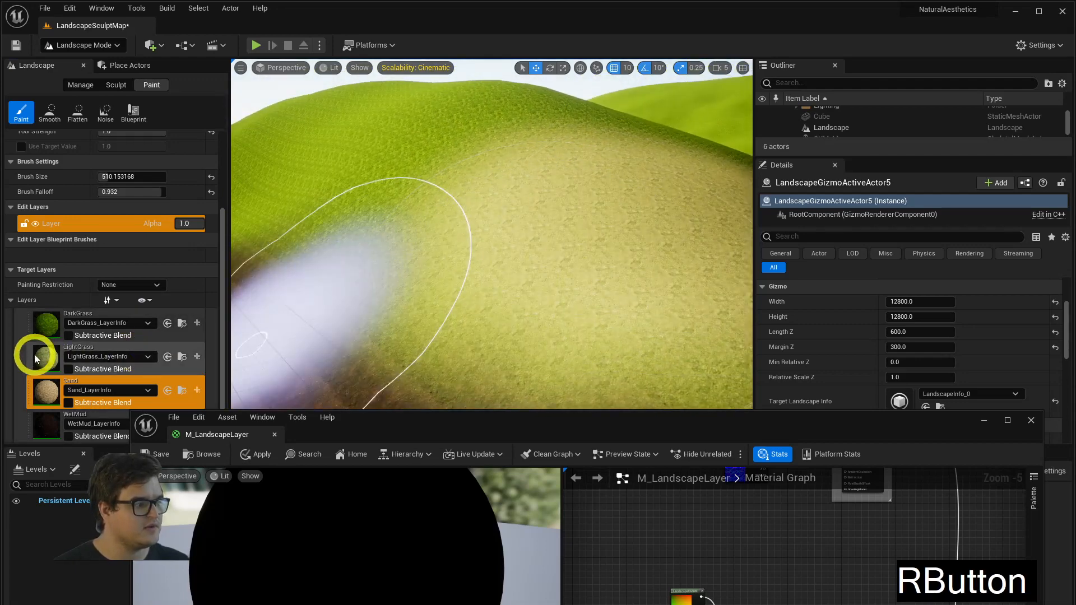
Paint the LightGrass layer over the patch on the hill, keeping Paint as the active tool.
click(37, 355)
mouse_move(453, 275)
mouse_down()
mouse_move(501, 209)
mouse_move(546, 253)
mouse_up()
right_click(535, 252)
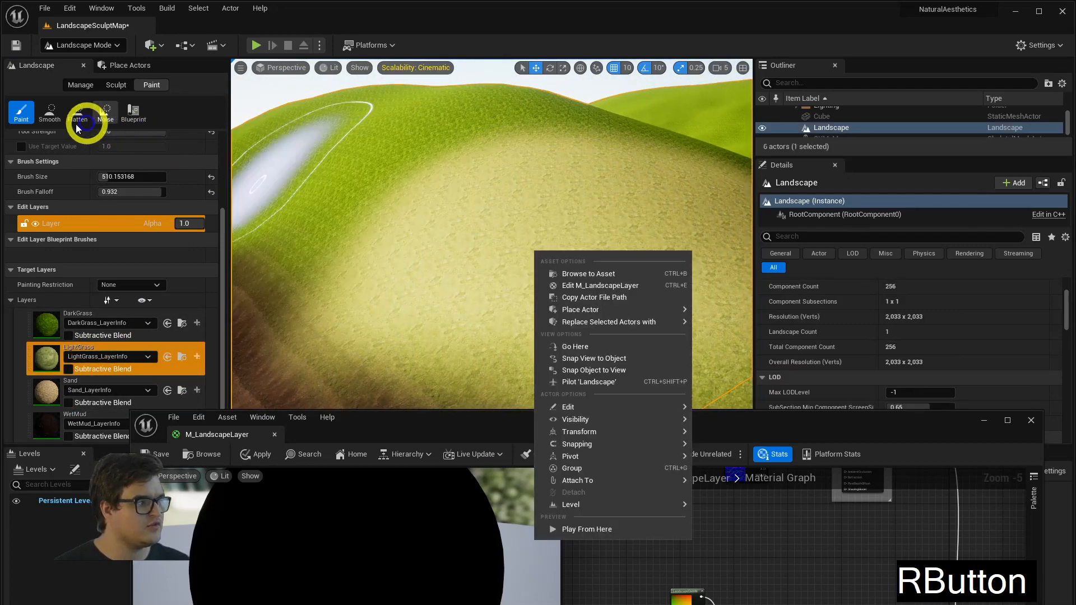
click(45, 113)
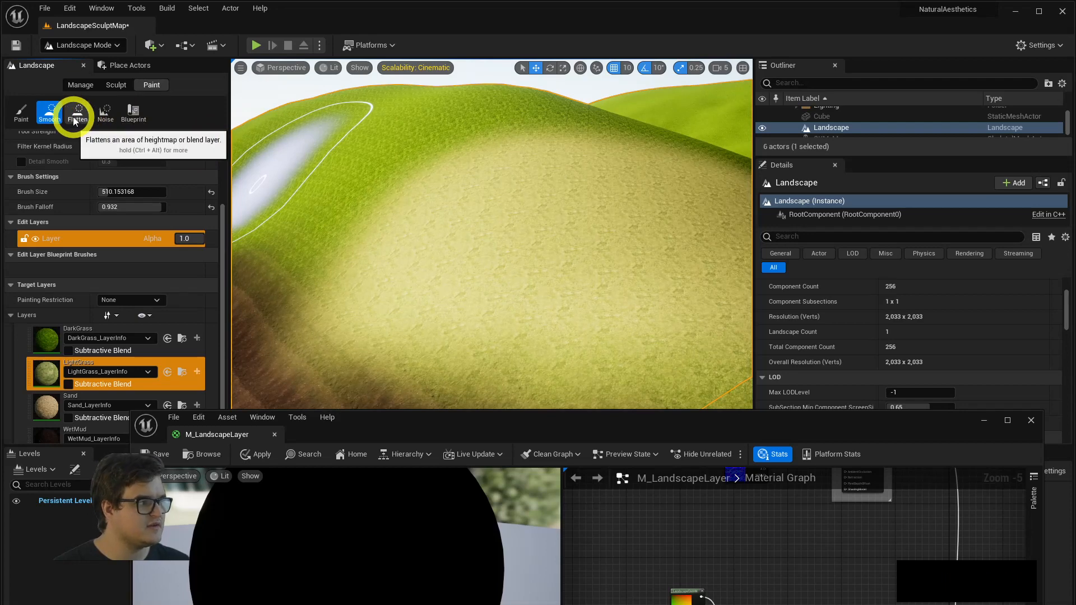
click(23, 114)
Set the paint Tool Strength to 0.01 and try erasing LightGrass from the hill patch.
click(129, 177)
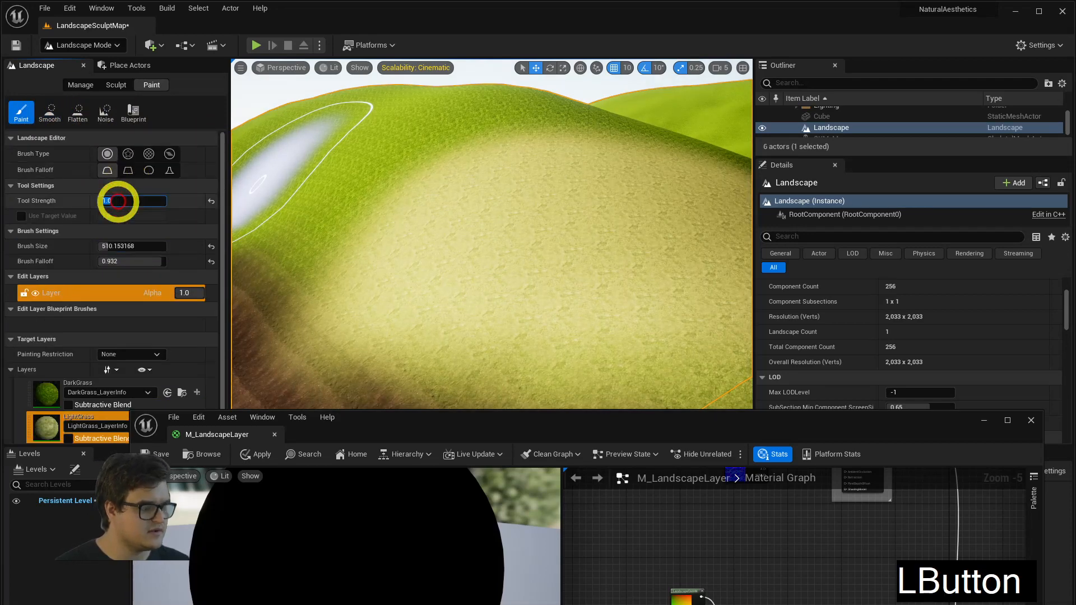
text(0.01)
key(Return)
shift+click(533, 221)
Set the Tool Strength to 0.1 and erase LightGrass in soft strokes across the hillside patches.
click(131, 206)
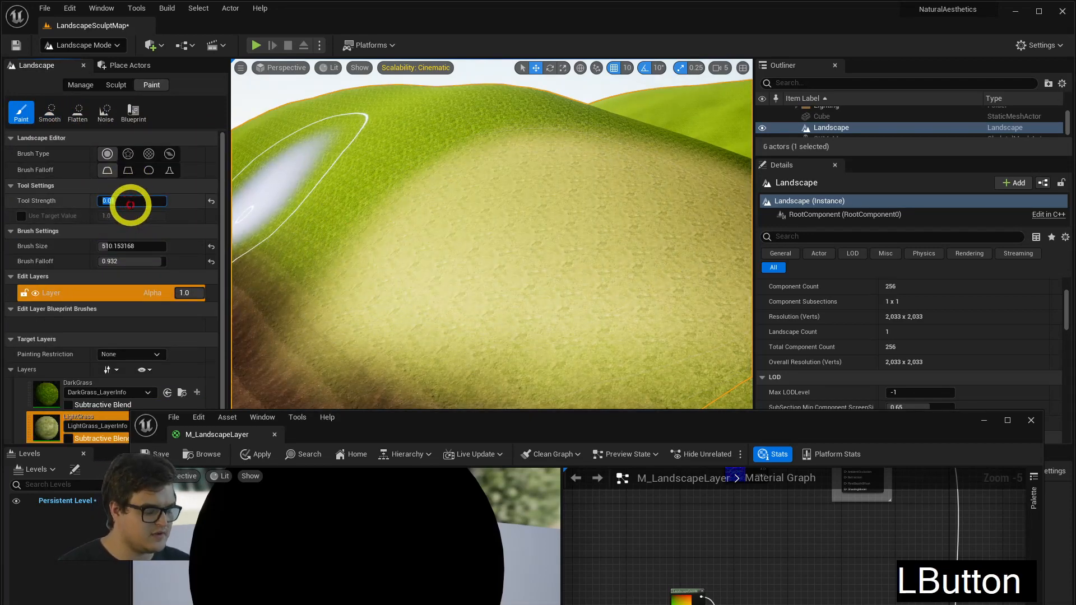
text(.1)
key(Return)
mouse_move(392, 241)
shift+mouse_down()
mouse_move(416, 197)
mouse_move(624, 230)
mouse_move(518, 238)
mouse_move(403, 199)
mouse_move(630, 204)
shift+mouse_up()
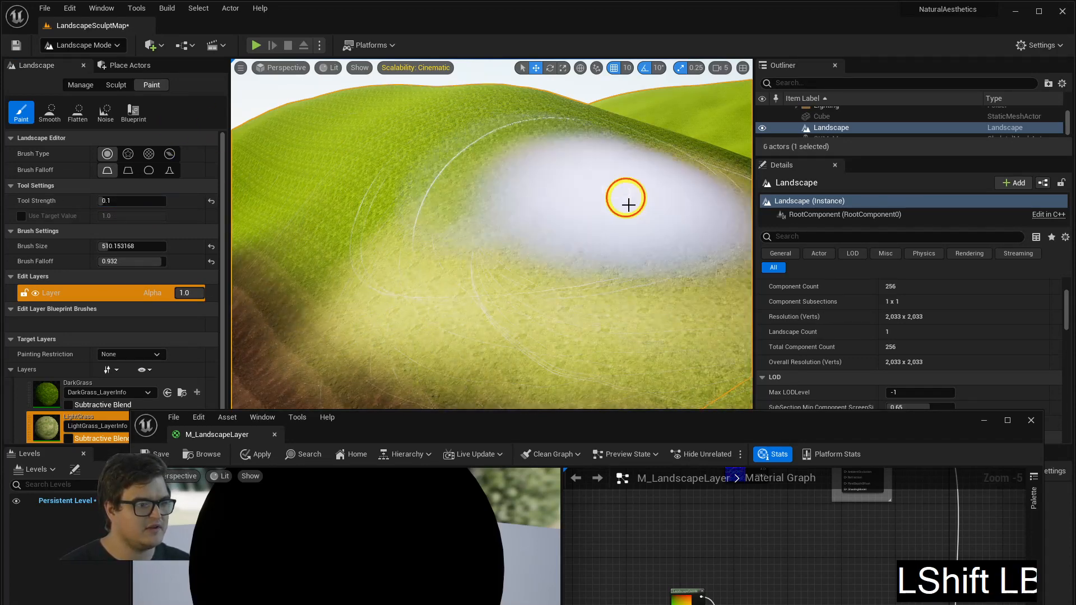
mouse_move(629, 204)
shift+right_down()
mouse_move(490, 257)
mouse_move(303, 237)
shift+right_up()
mouse_move(303, 237)
shift+mouse_down()
mouse_move(379, 219)
mouse_move(316, 218)
mouse_move(387, 235)
shift+mouse_up()
right_drag(387, 235, 412, 241)
mouse_move(412, 241)
shift+mouse_down()
mouse_move(497, 218)
mouse_move(439, 175)
mouse_move(364, 215)
shift+mouse_up()
right_drag(364, 215, 752, 227)
shift+drag(368, 214, 439, 218)
key(w)
mouse_move(439, 219)
right_down()
mouse_move(512, 166)
mouse_move(495, 161)
mouse_move(461, 161)
mouse_move(523, 178)
mouse_move(536, 241)
right_up()
key(d)
key(a)
Switch to the reference photo of the grassy valley, then return to Unreal Editor and compare the landscape's grass and lighting.
key(alt+Tab)
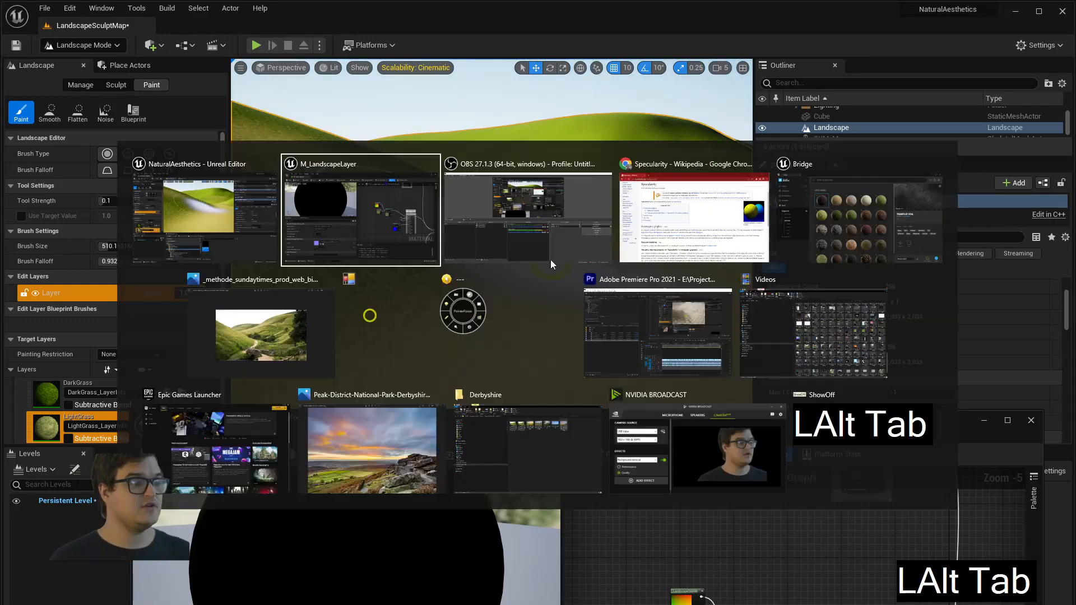
alt+click(284, 323)
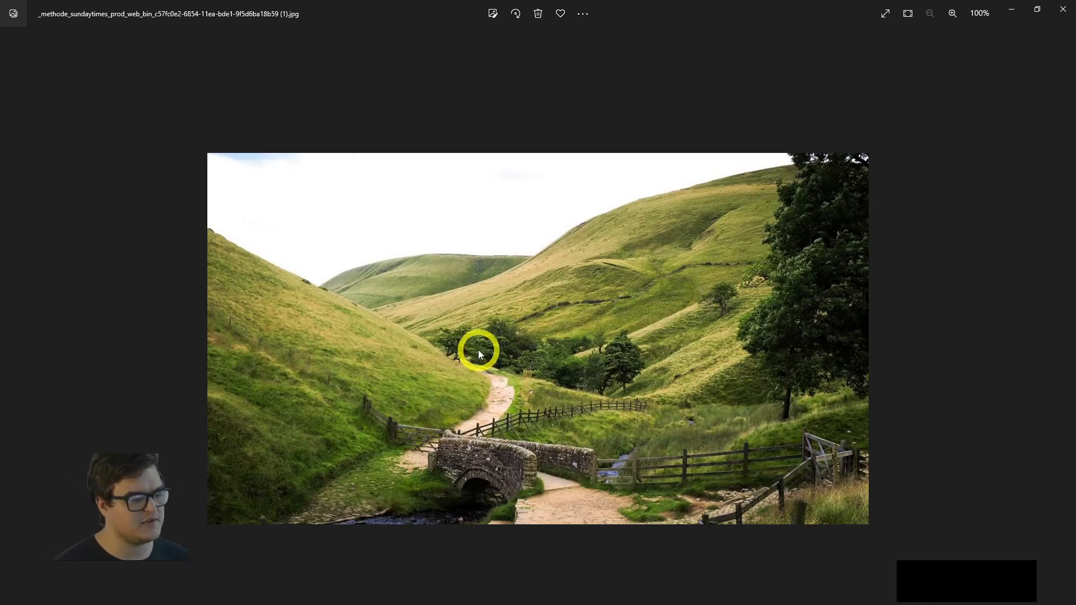
key(alt+Tab)
right_drag(477, 349, 562, 256)
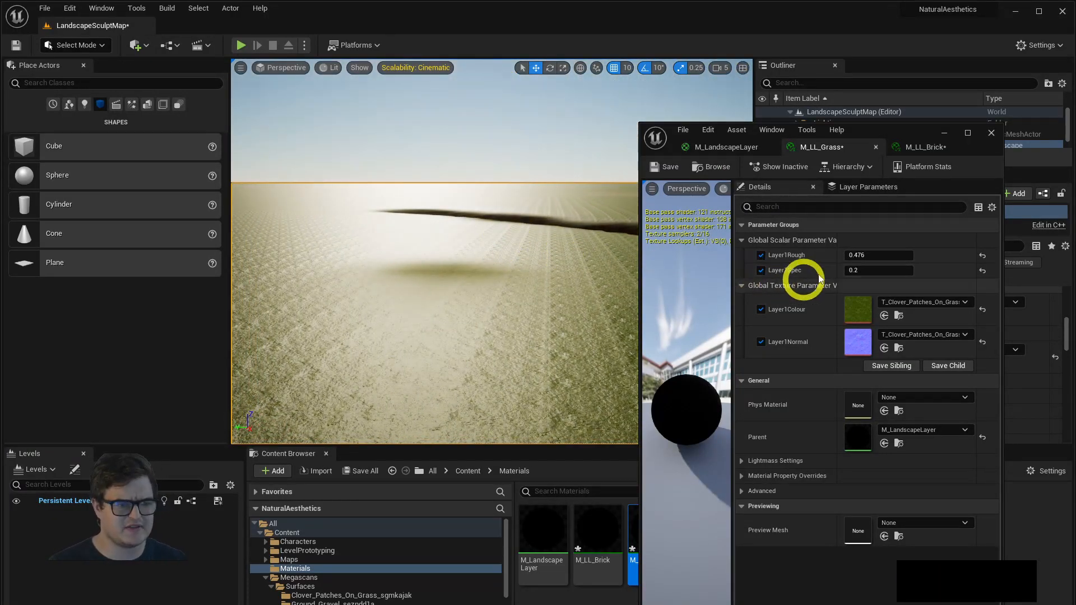
right_drag(415, 343, 665, 391)
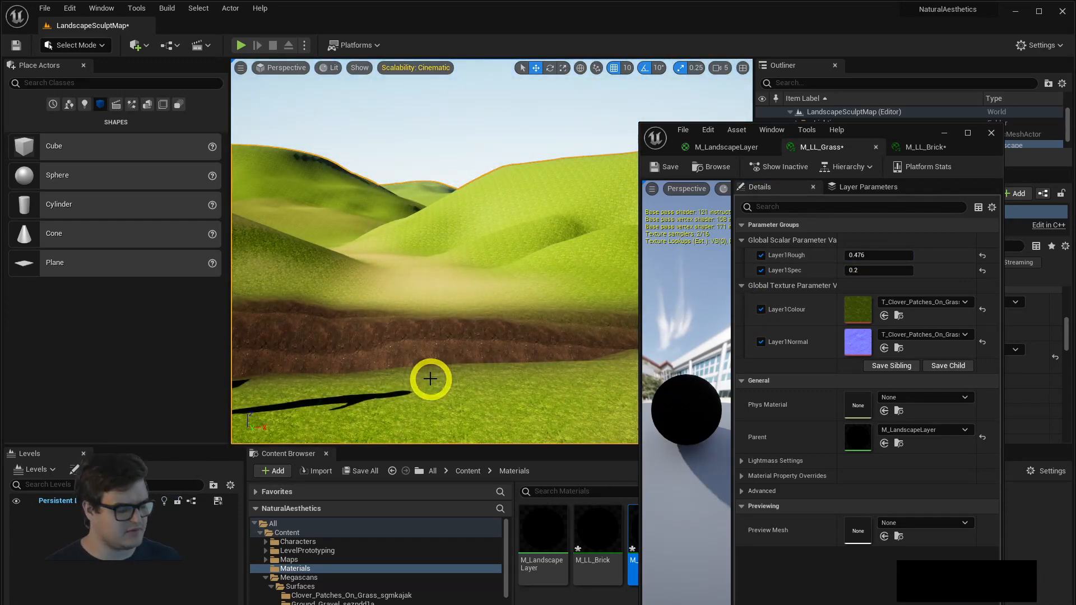
right_drag(493, 293, 573, 268)
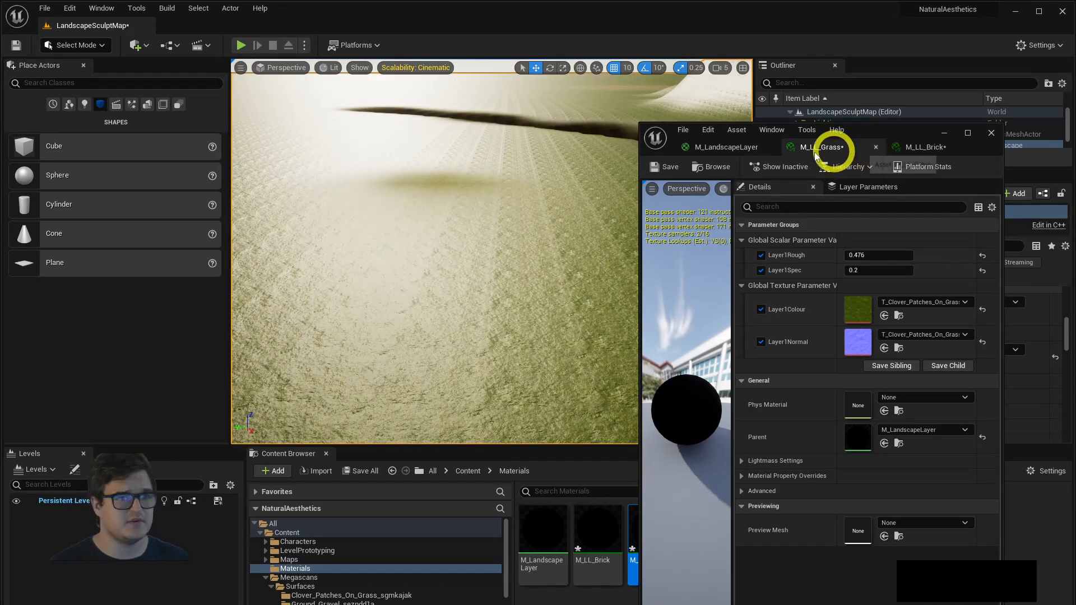
Bring up M_LandscapeLayer in a maximized material editor and review the LIGHTGRASS nodes and the layer blend.
click(748, 154)
click(974, 458)
click(970, 133)
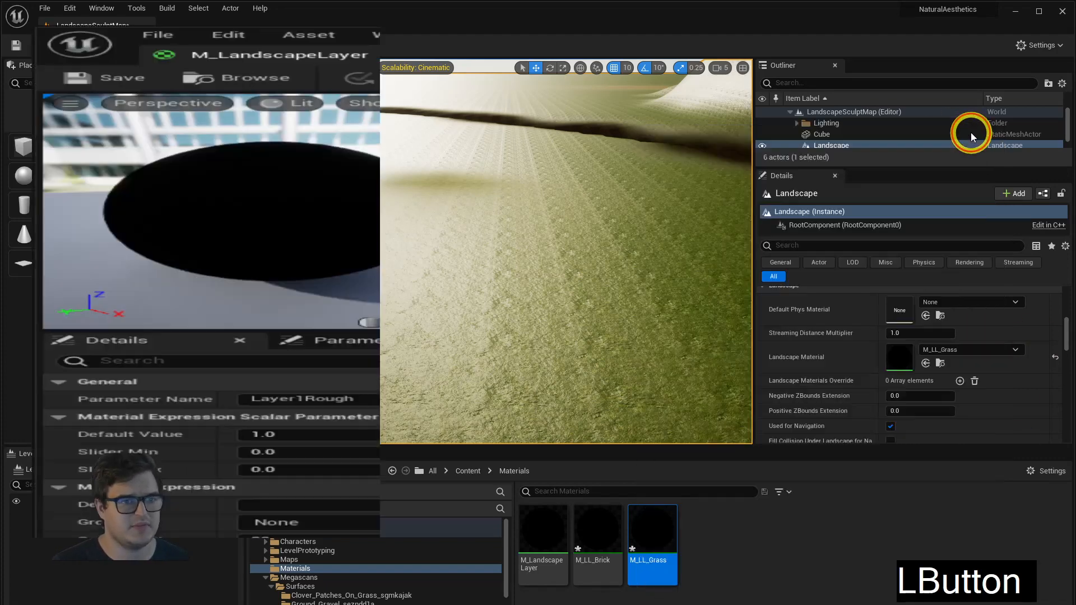
right_drag(638, 108, 808, 171)
scroll(806, 171, down, 4)
right_drag(702, 93, 826, 312)
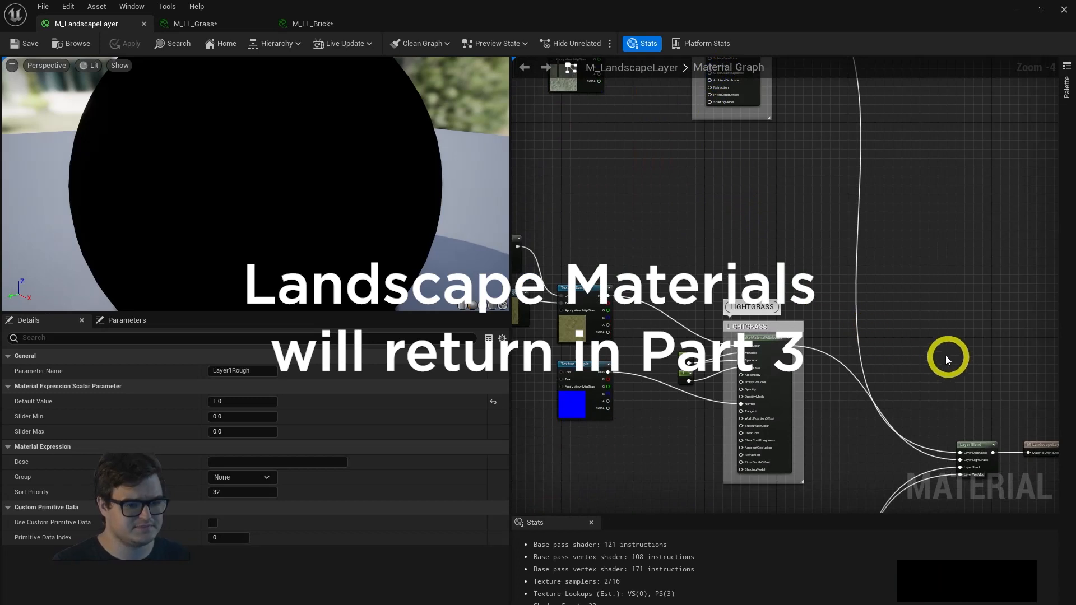